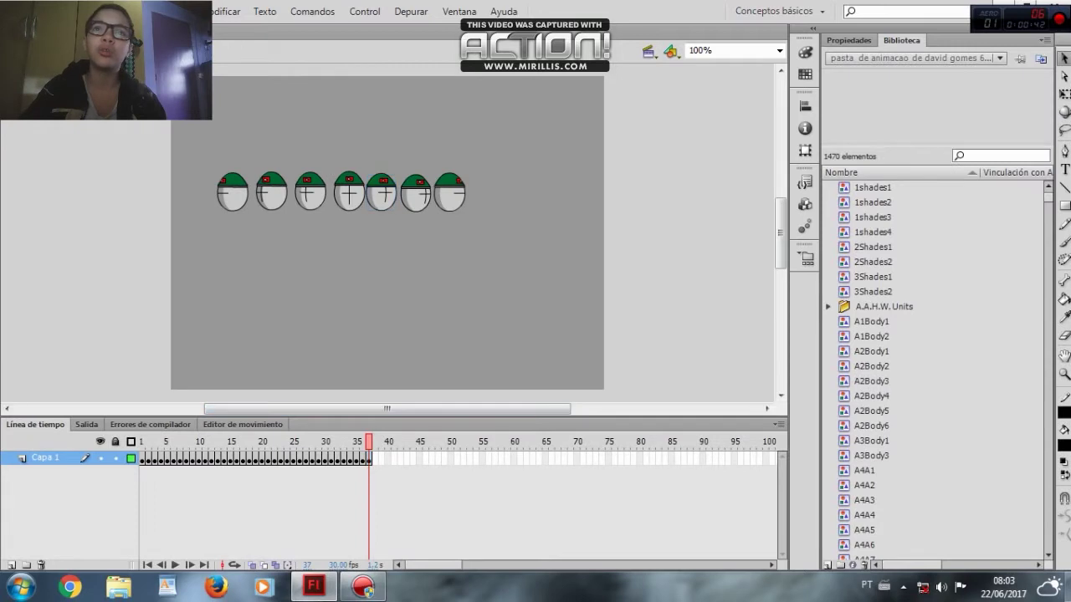
Examine the character and effect sprite sheets frame by frame, starting from frame 1 of the main timeline
{"action": "left_click_drag", "start_coordinate": [147, 94], "coordinate": [558, 303]}
{"action": "left_click", "coordinate": [557, 303]}
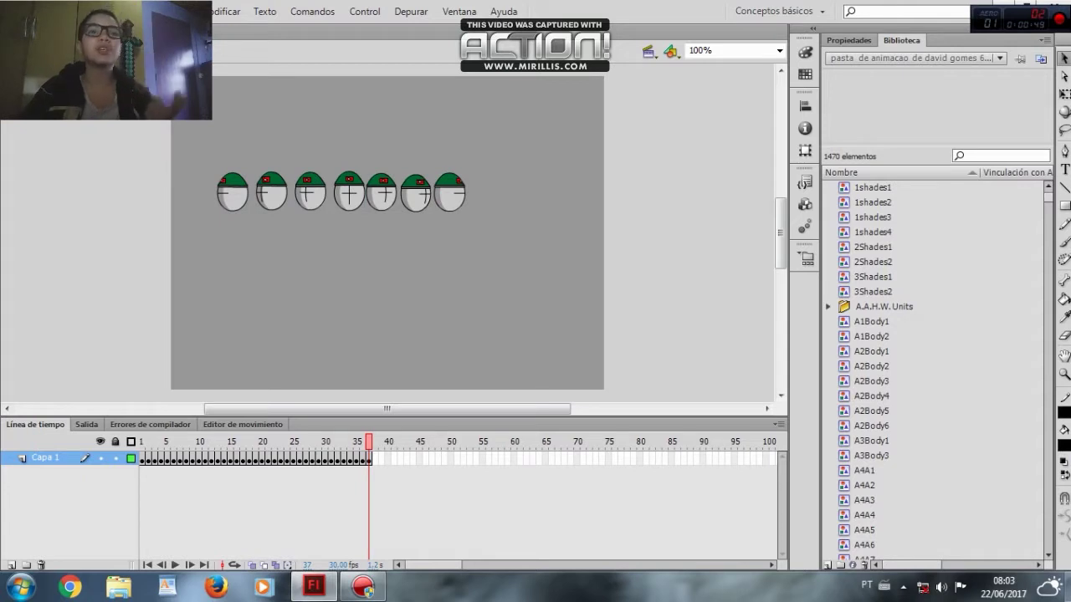
{"action": "left_click", "coordinate": [142, 460]}
{"action": "left_click", "coordinate": [210, 326]}
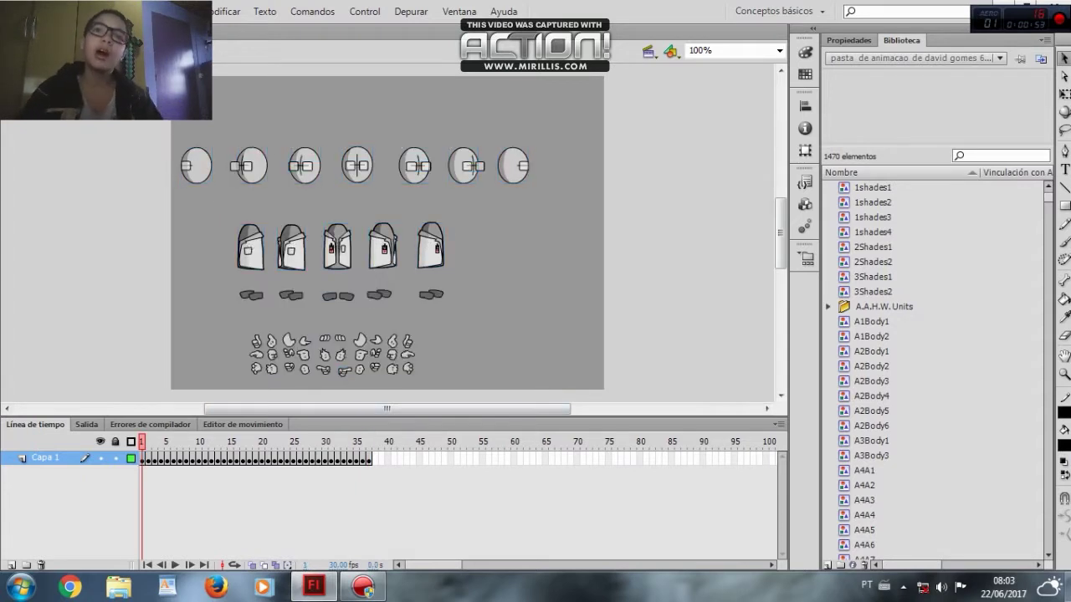
{"action": "key", "text": "."}
{"action": "key", "text": "."}
{"action": "key", "text": "."}
{"action": "key", "text": "."}
{"action": "key", "text": "."}
{"action": "key", "text": "."}
{"action": "key", "text": "."}
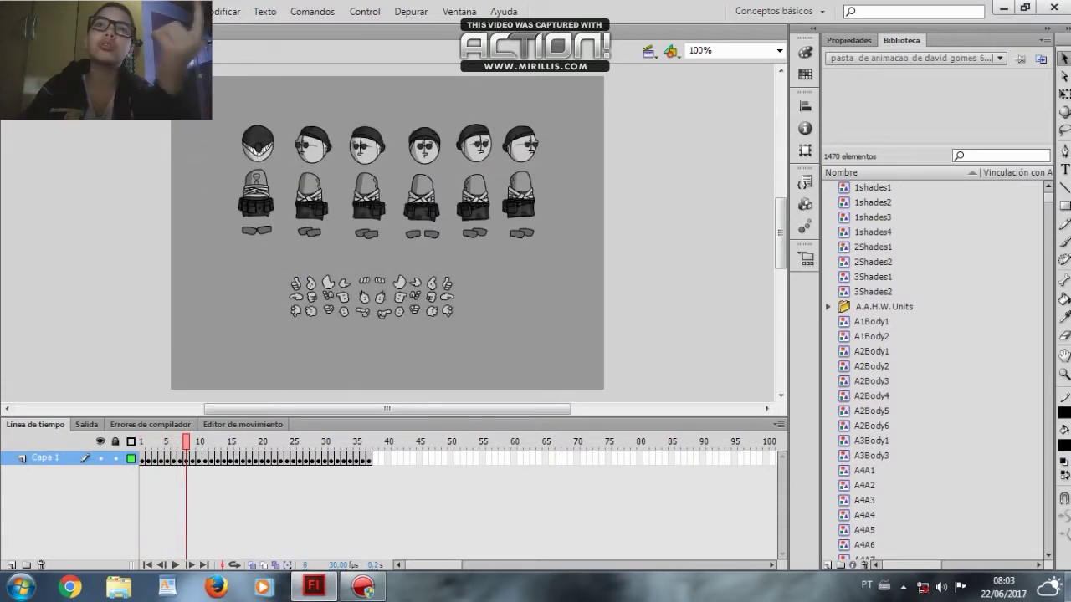
{"action": "left_click", "coordinate": [189, 566]}
{"action": "left_click", "coordinate": [190, 566]}
{"action": "left_click", "coordinate": [190, 565]}
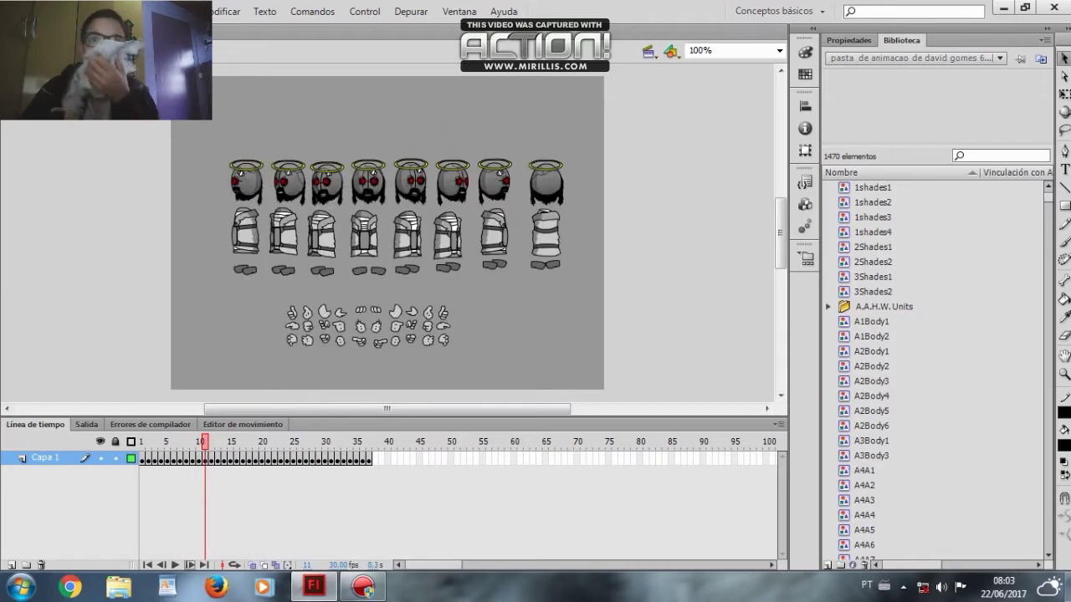
{"action": "left_click", "coordinate": [190, 565]}
{"action": "left_click", "coordinate": [190, 565]}
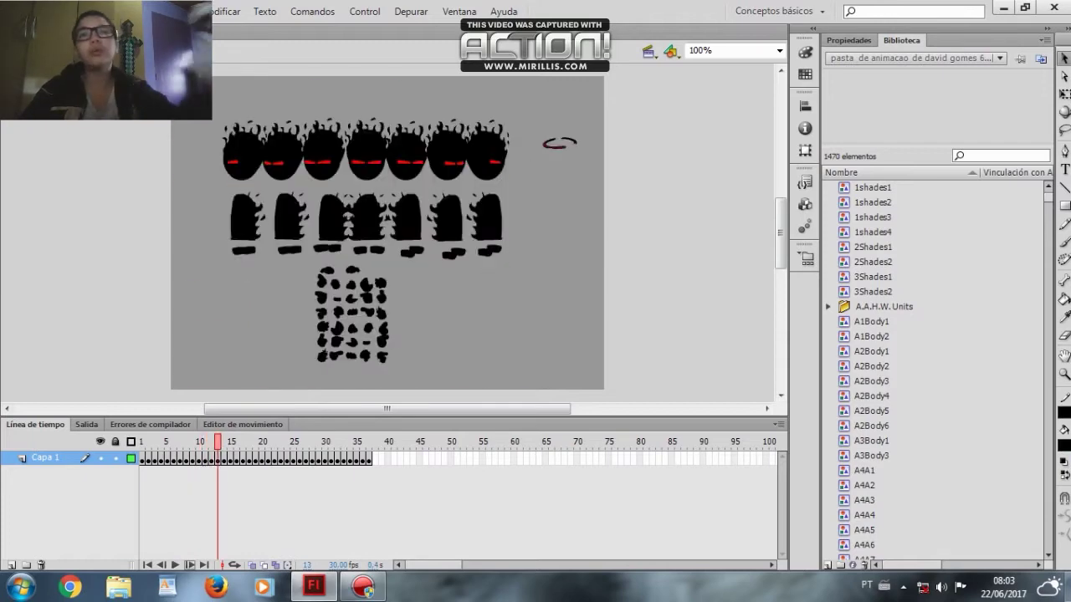
{"action": "left_click", "coordinate": [190, 564]}
{"action": "left_click", "coordinate": [190, 565]}
{"action": "left_click", "coordinate": [190, 564]}
{"action": "left_click", "coordinate": [190, 564]}
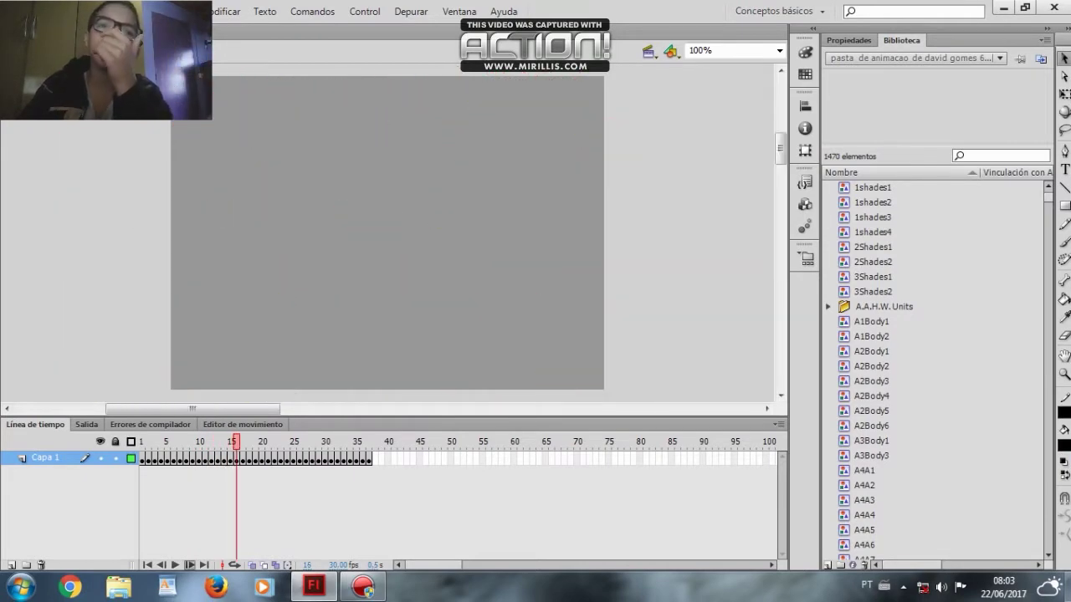
{"action": "left_click", "coordinate": [190, 565]}
Go back to the ANIMATED BLOOD frame and play the animation inside the central blood splash symbol
{"action": "left_click", "coordinate": [161, 565]}
{"action": "left_click", "coordinate": [161, 565]}
{"action": "left_click", "coordinate": [161, 565]}
{"action": "left_click", "coordinate": [361, 210]}
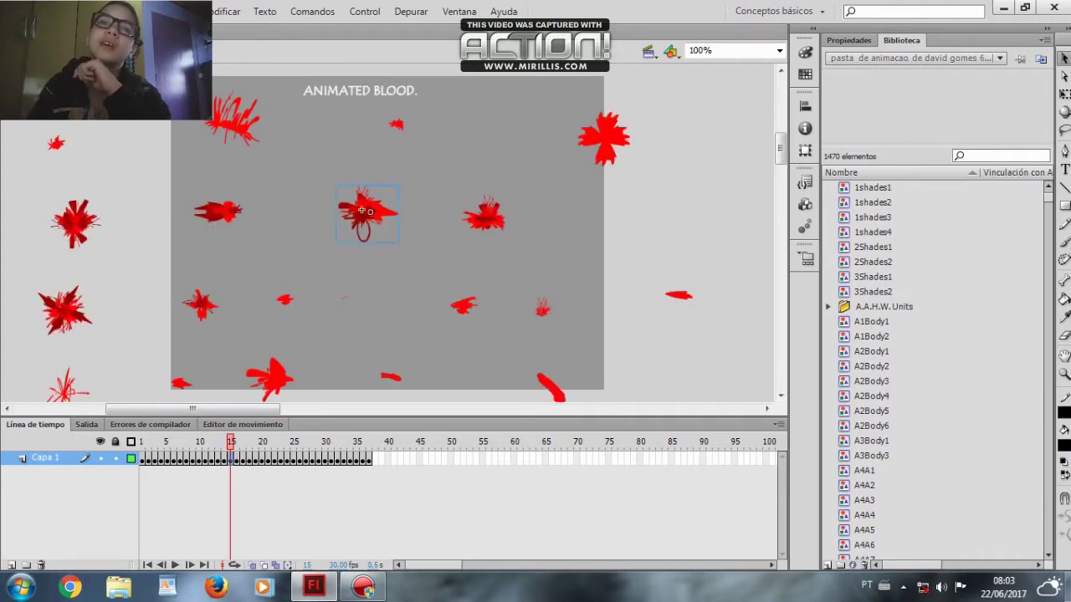
{"action": "double_click", "coordinate": [362, 210]}
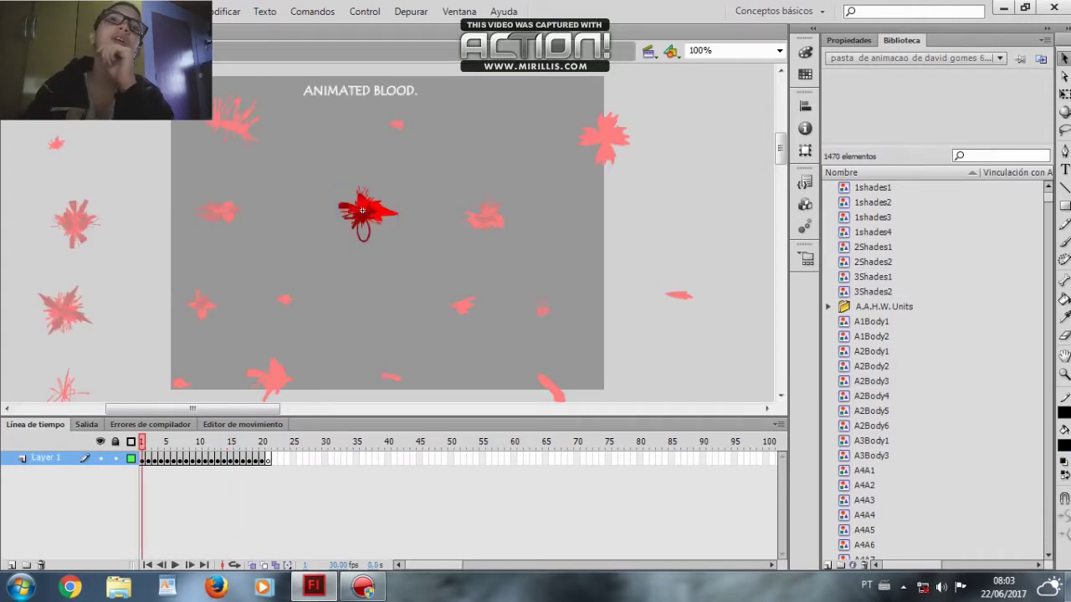
{"action": "key", "text": "Return"}
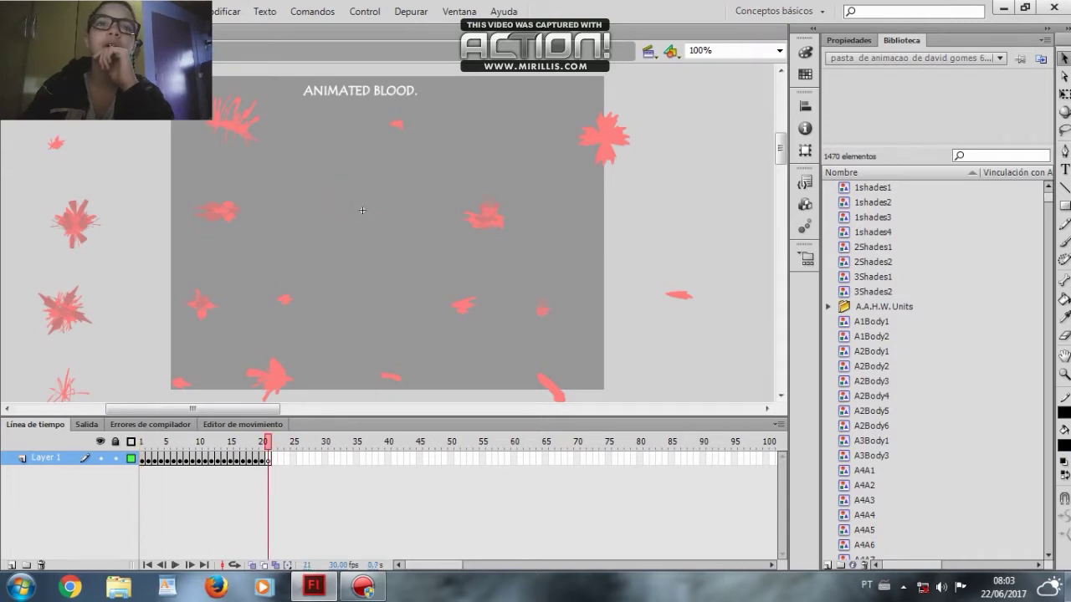
{"action": "double_click", "coordinate": [361, 210]}
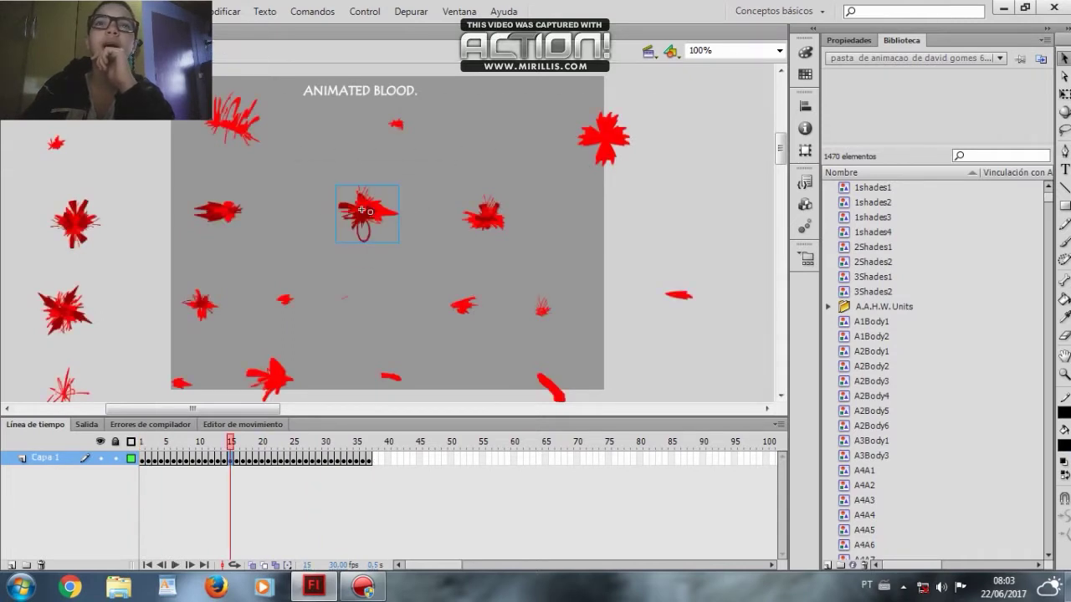
Examine the remaining sprite sheets up to frame 37, and revisit frames 14 and 7
{"action": "key", "text": "period"}
{"action": "key", "text": "period"}
{"action": "key", "text": "period"}
{"action": "key", "text": "period"}
{"action": "key", "text": "period"}
{"action": "key", "text": "period"}
{"action": "key", "text": "period"}
{"action": "key", "text": "period"}
{"action": "key", "text": "period"}
{"action": "key", "text": "period"}
{"action": "key", "text": "period"}
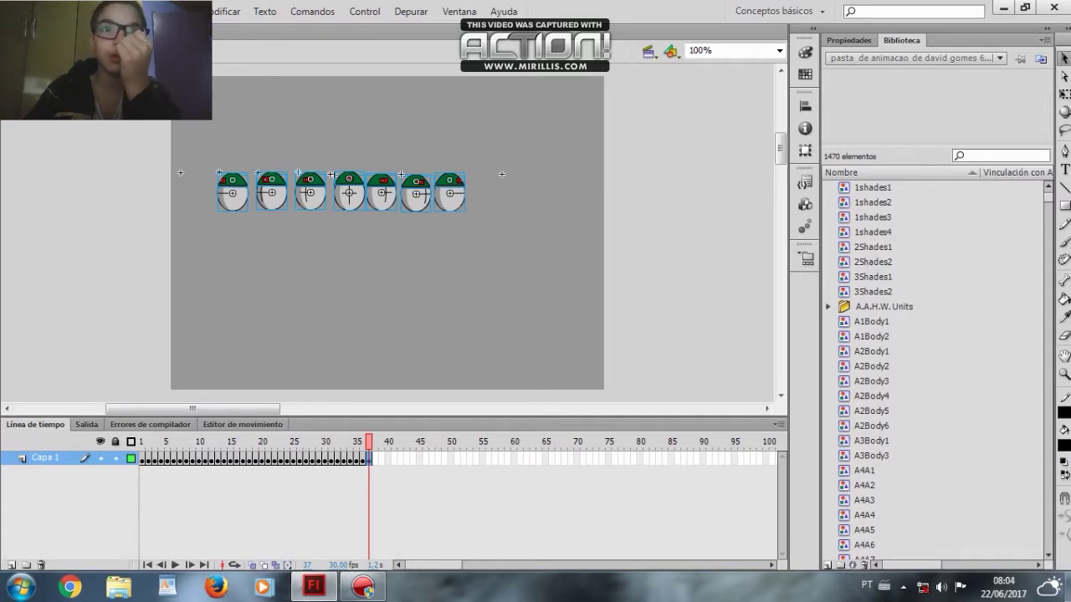
{"action": "left_click", "coordinate": [225, 460]}
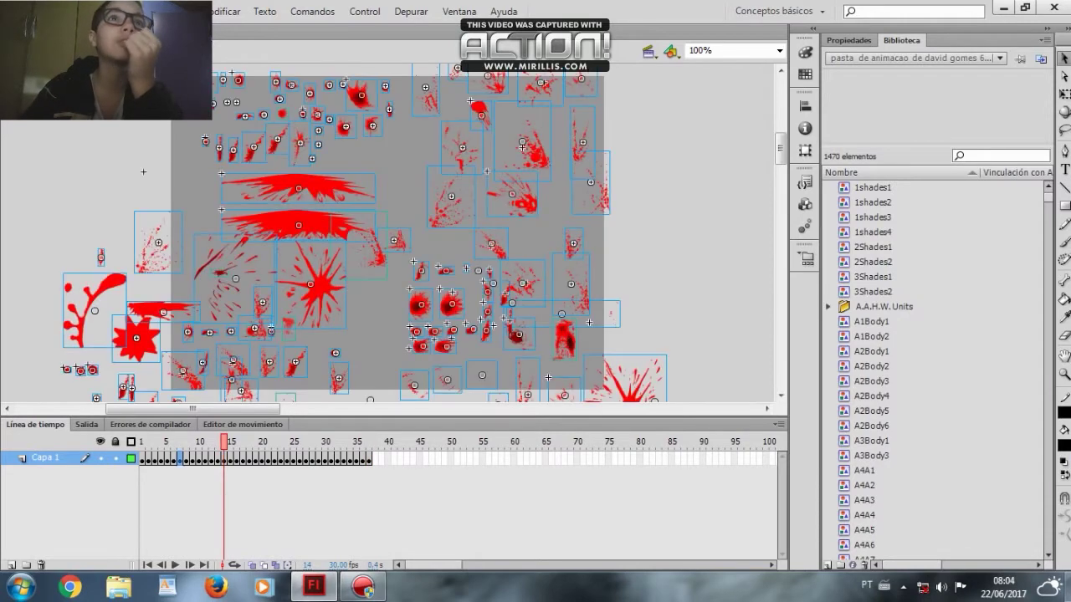
{"action": "left_click", "coordinate": [180, 460]}
Create a new ActionScript 3.0 document at 30 fps with a dark grey background
{"action": "left_click", "coordinate": [50, 12]}
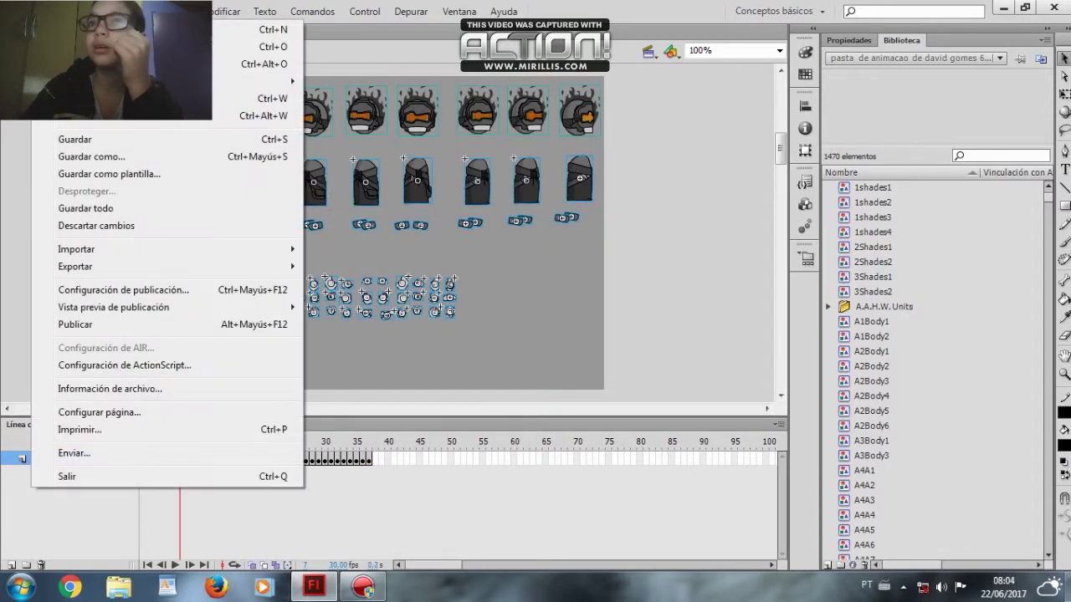
{"action": "left_click", "coordinate": [100, 30]}
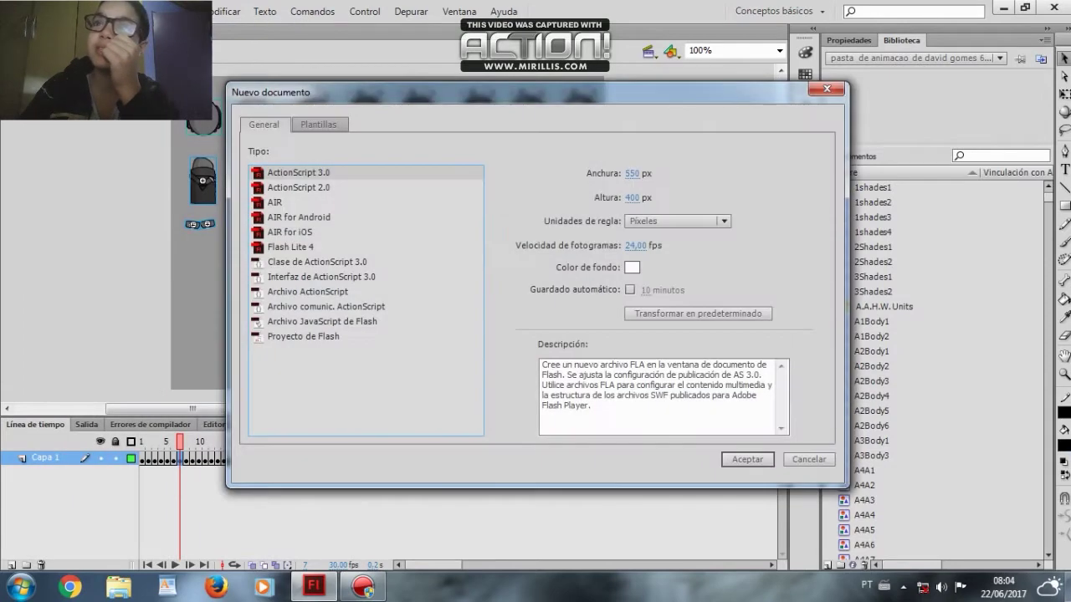
{"action": "left_click", "coordinate": [636, 246]}
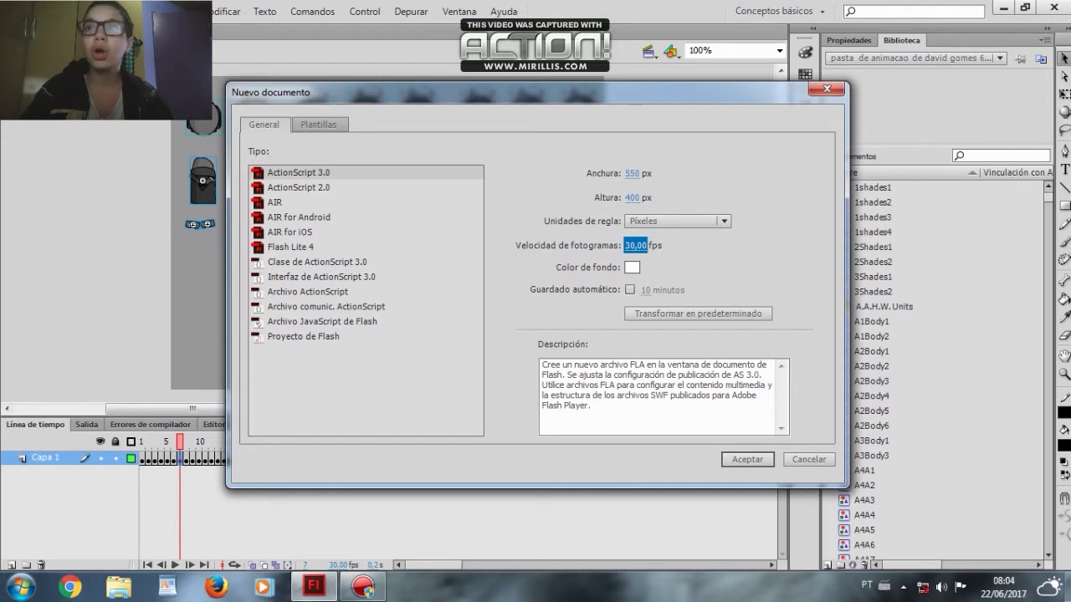
{"action": "left_click", "coordinate": [632, 268]}
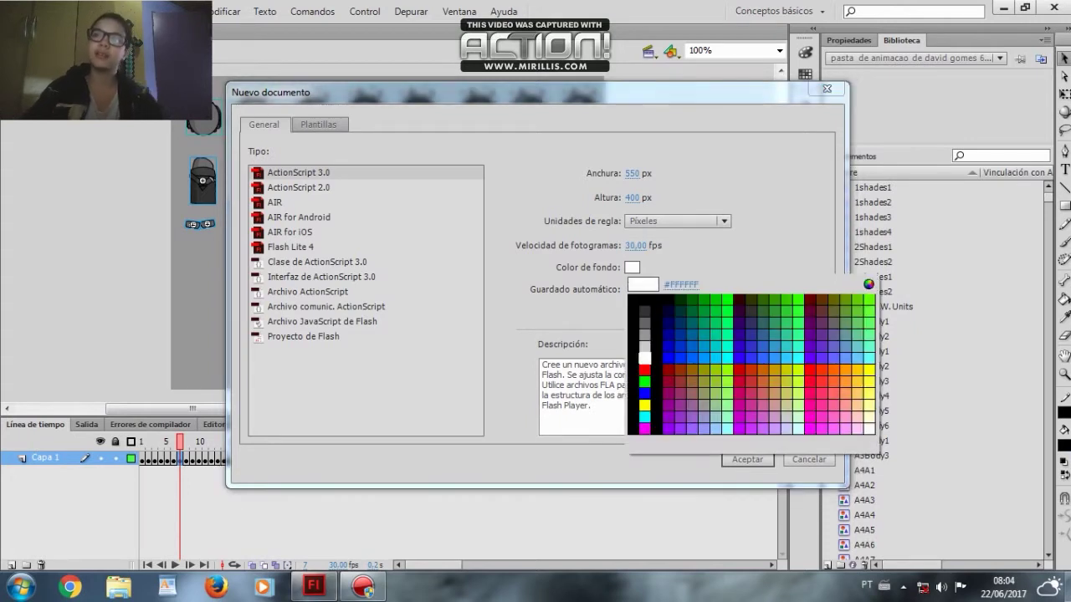
{"action": "left_click", "coordinate": [646, 335]}
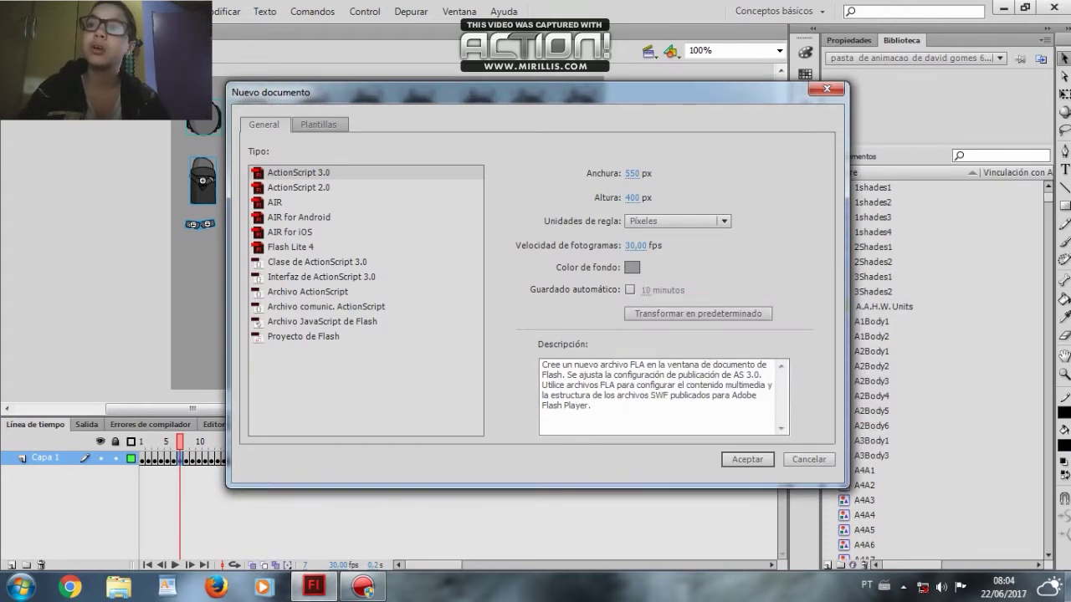
{"action": "left_click", "coordinate": [632, 267]}
{"action": "left_click", "coordinate": [645, 359]}
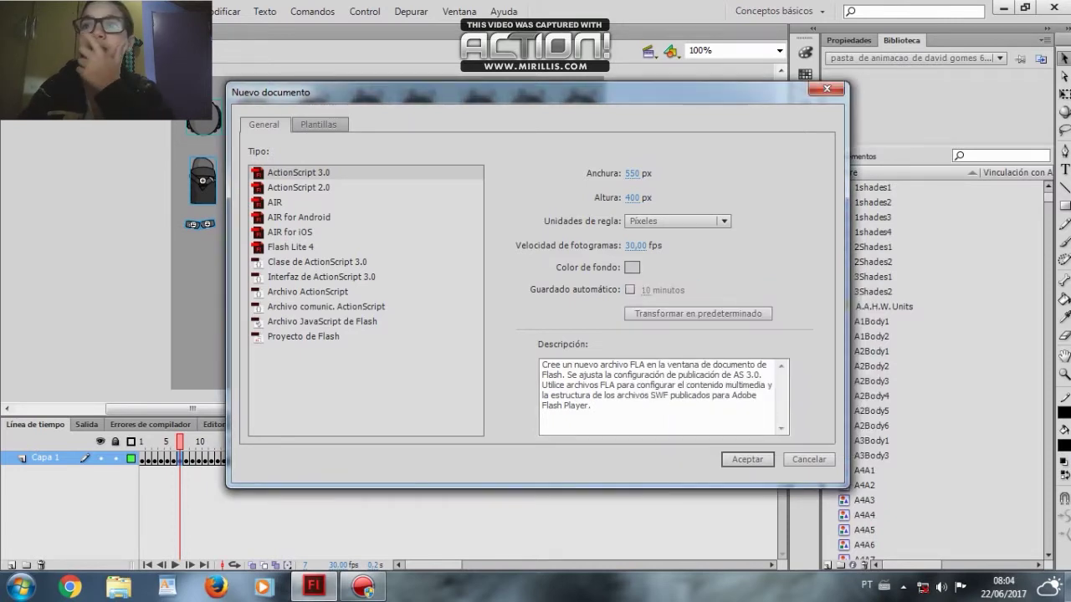
{"action": "left_click", "coordinate": [632, 268]}
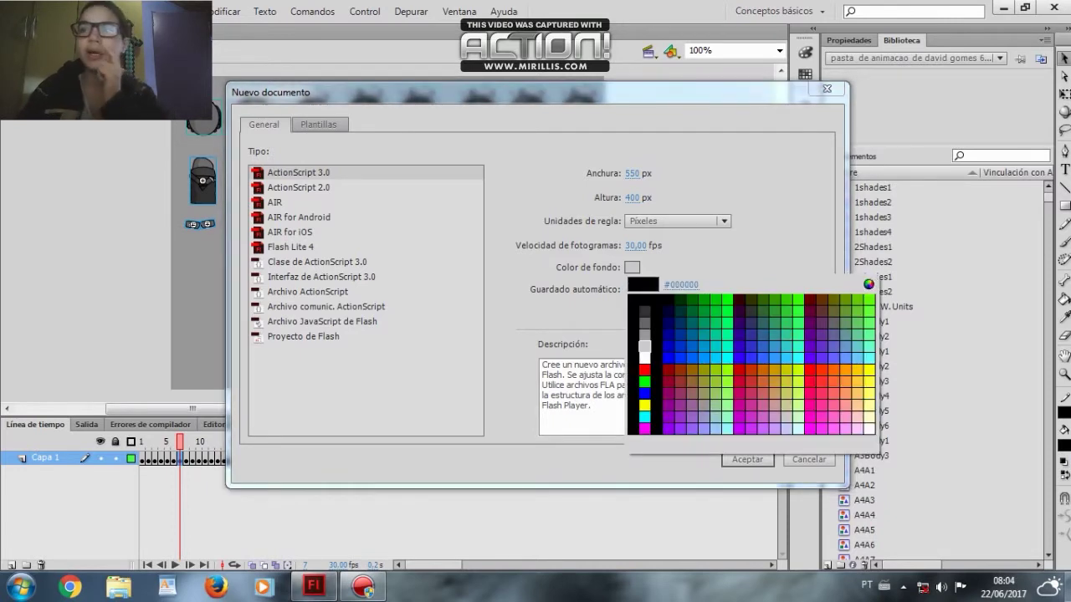
{"action": "left_click", "coordinate": [644, 325]}
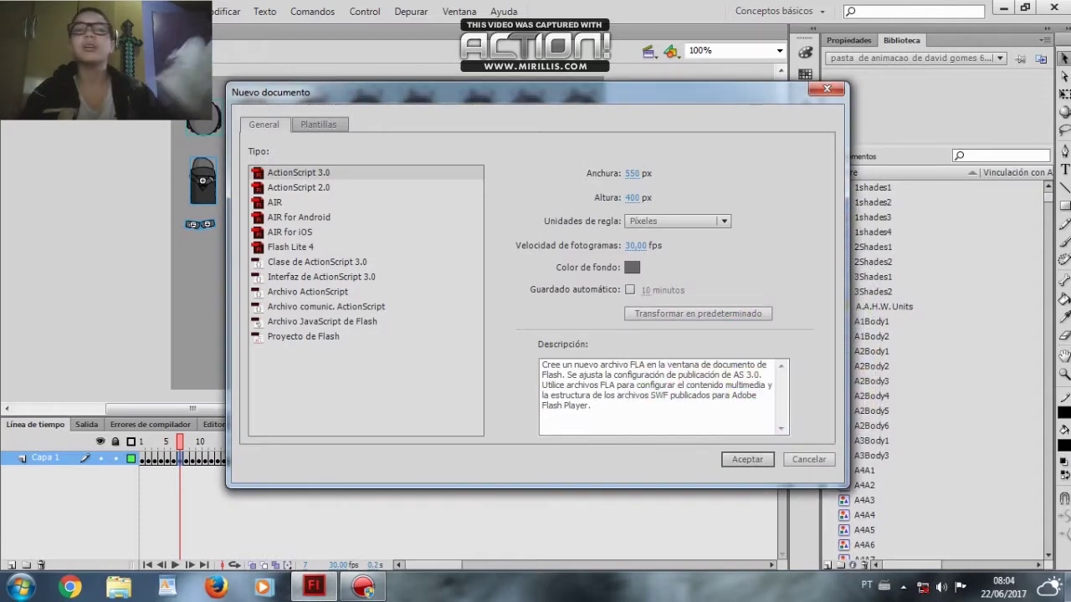
{"action": "left_click", "coordinate": [732, 459]}
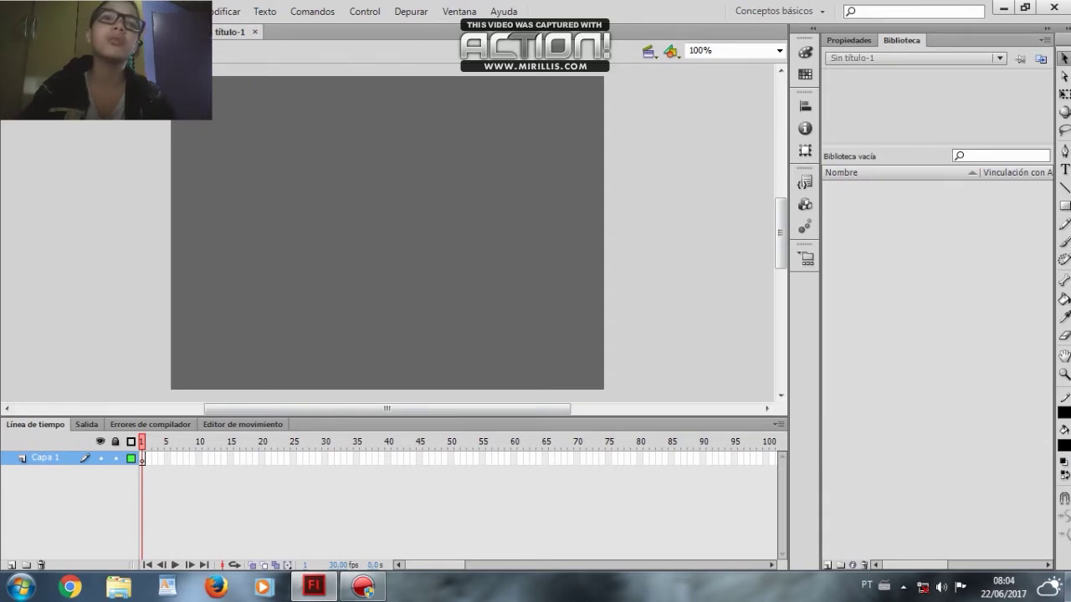
Copy the seventh suited body with its feet from frame 4 of the sprite pack into the new untitled document
{"action": "left_click", "coordinate": [101, 32]}
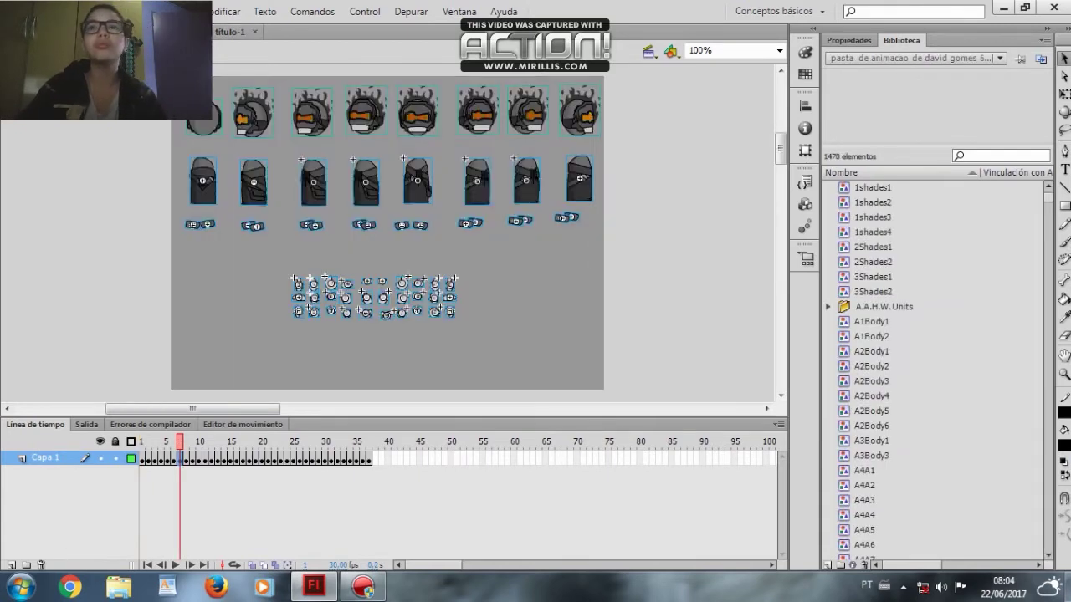
{"action": "key", "text": "comma"}
{"action": "key", "text": "comma"}
{"action": "key", "text": "comma"}
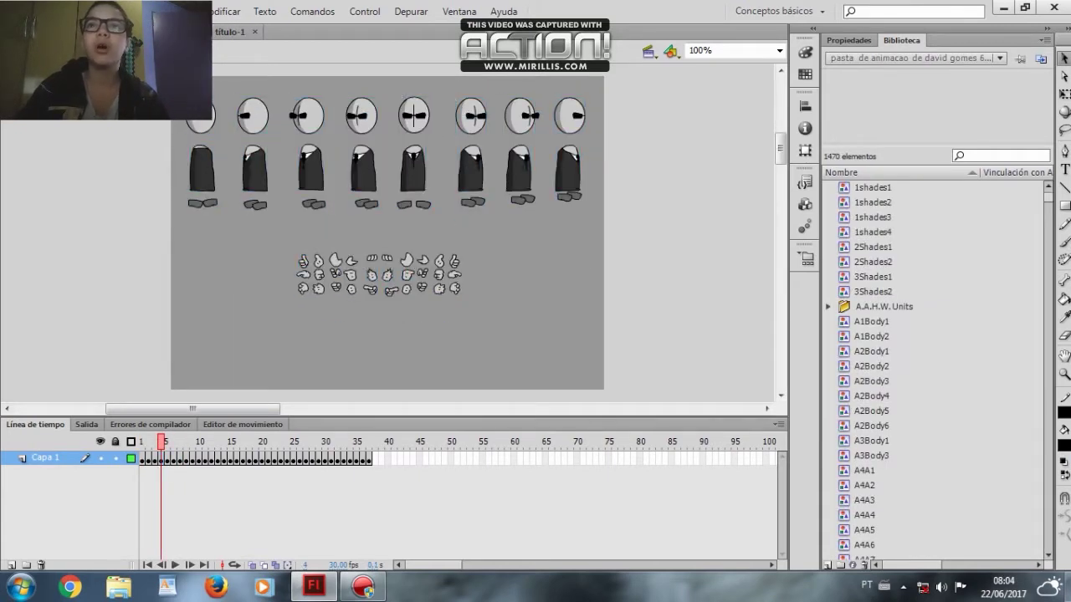
{"action": "left_click", "coordinate": [518, 168]}
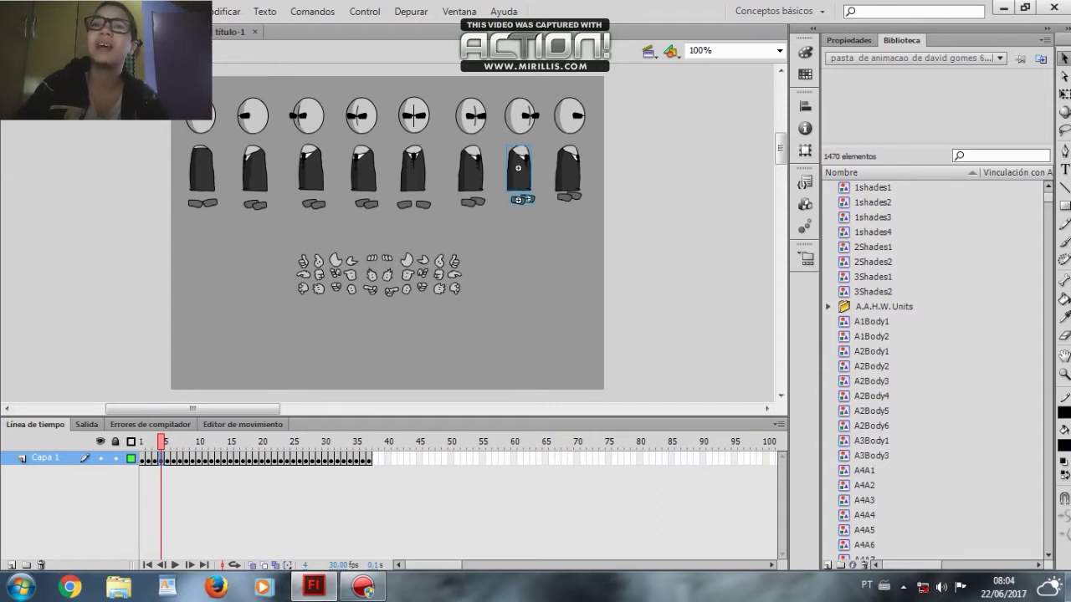
{"action": "right_click", "coordinate": [518, 169]}
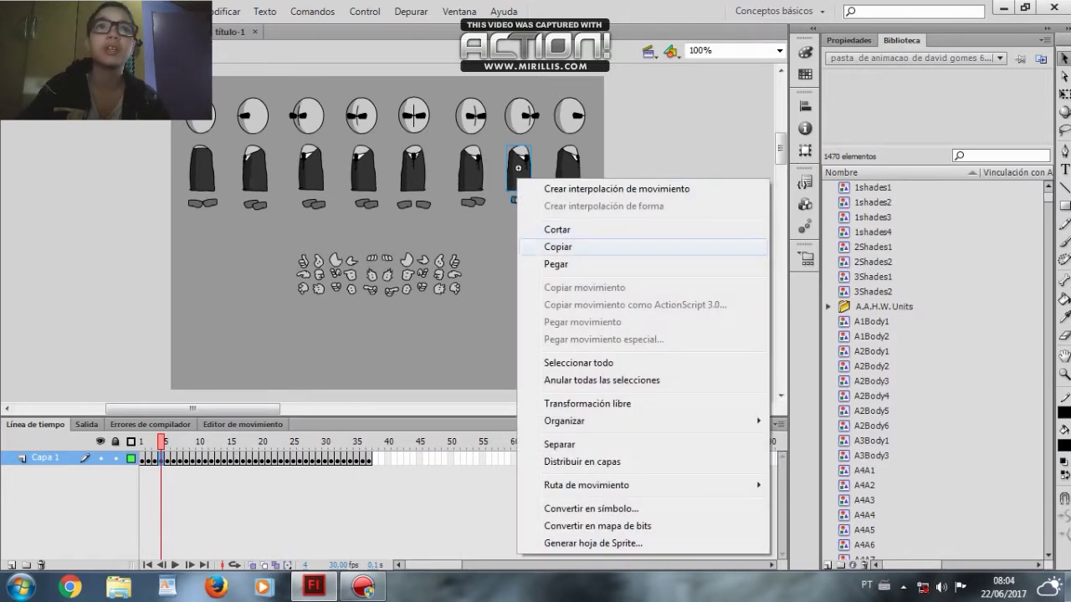
{"action": "left_click", "coordinate": [535, 246]}
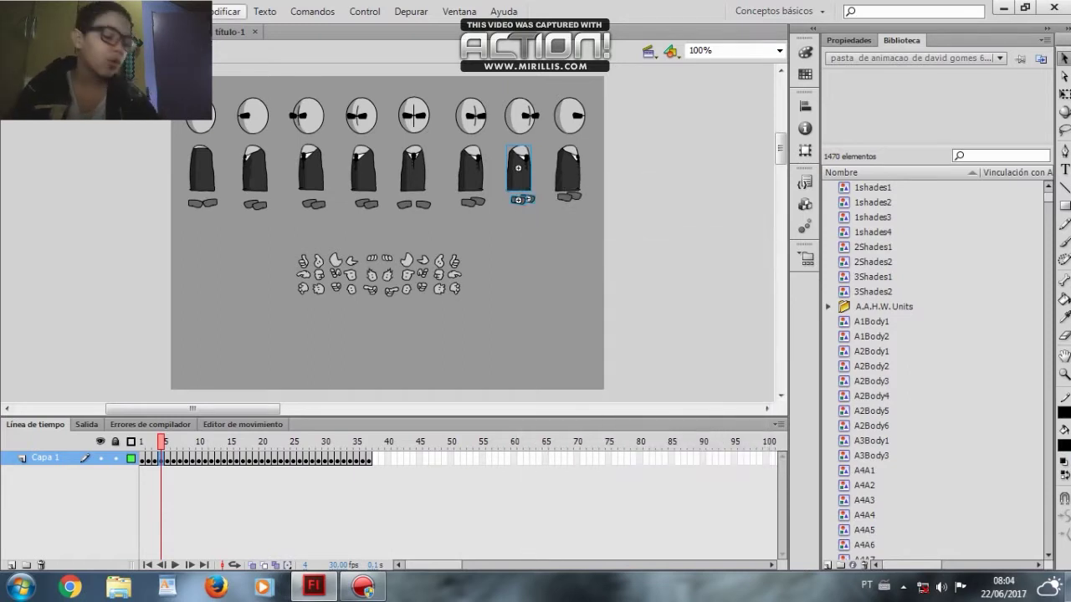
{"action": "left_click", "coordinate": [231, 32]}
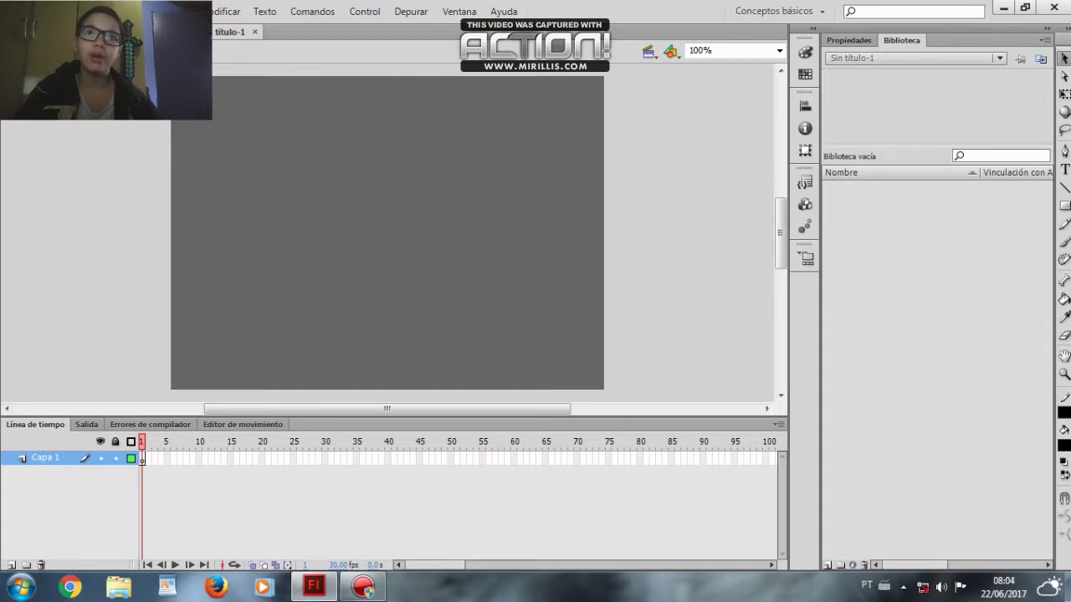
{"action": "key", "text": "ctrl+v"}
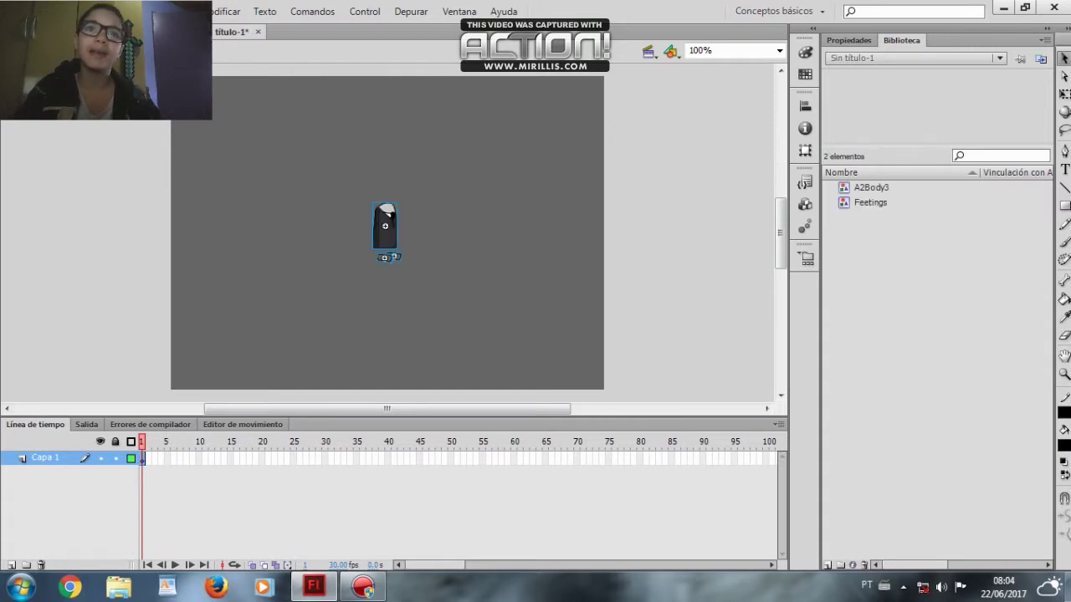
Place a second pasted copy of the body and feet near the stage's lower-left edge and delete the copy at the centre
{"action": "right_click", "coordinate": [259, 214]}
{"action": "left_click", "coordinate": [297, 257]}
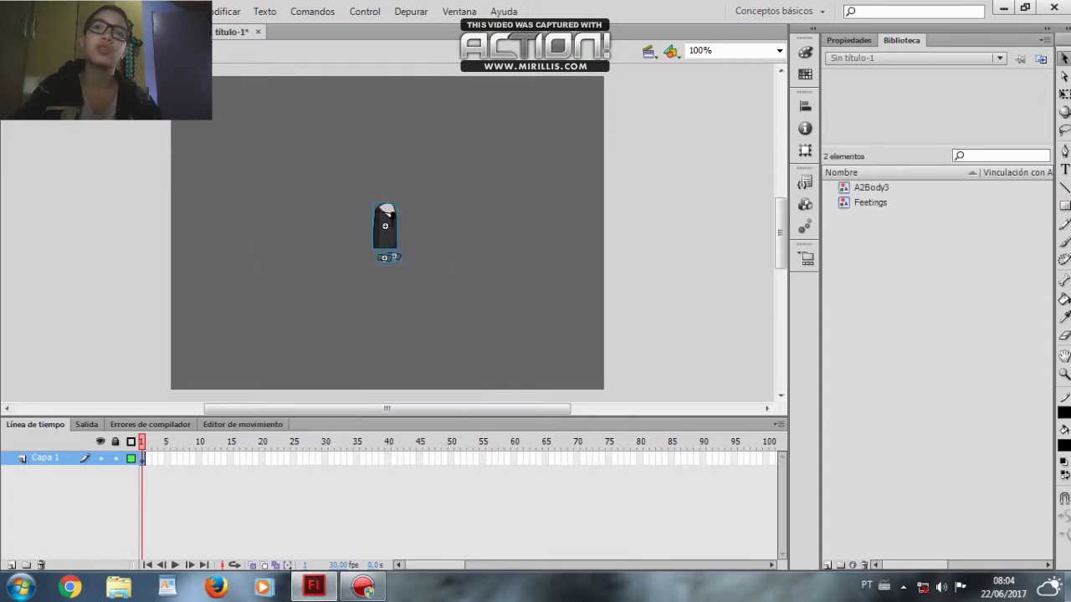
{"action": "left_click_drag", "start_coordinate": [385, 239], "coordinate": [197, 291]}
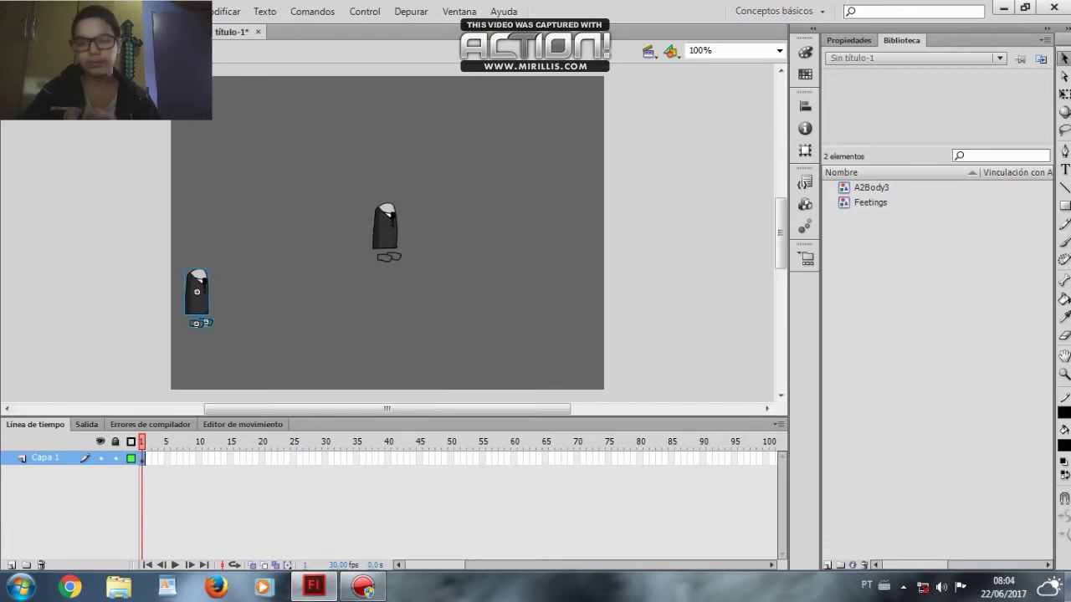
{"action": "left_click", "coordinate": [385, 227]}
{"action": "key", "text": "Delete"}
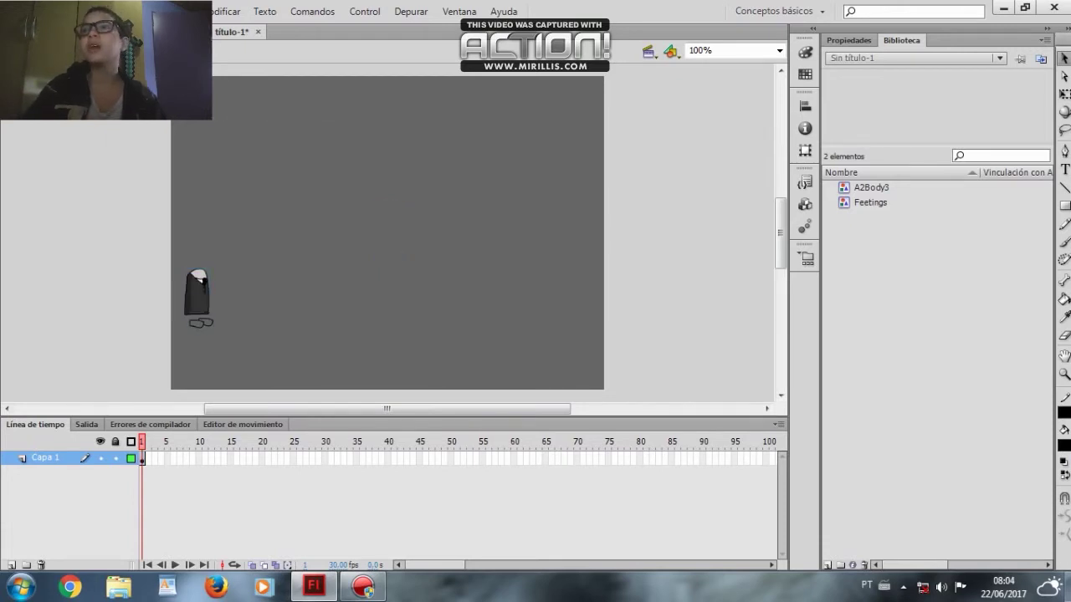
Move the suited body slightly down so that it overlaps its feet
{"action": "left_click_drag", "start_coordinate": [203, 279], "coordinate": [207, 301]}
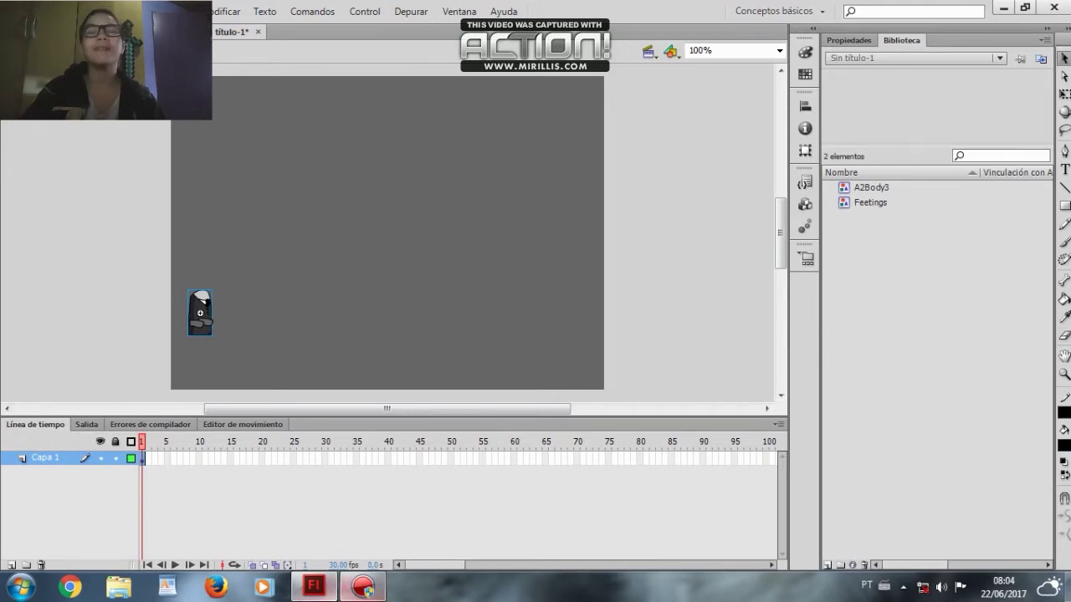
{"action": "left_click", "coordinate": [362, 587]}
{"action": "left_click", "coordinate": [362, 587]}
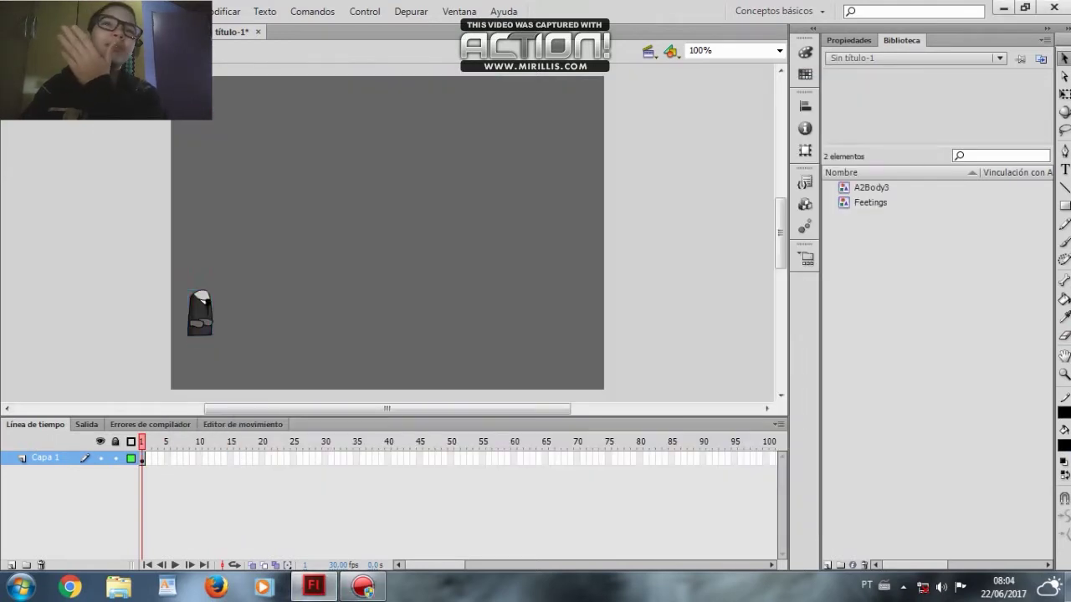
Move the suited body off its feet and distribute the two feet onto separate layers
{"action": "left_click", "coordinate": [1064, 375]}
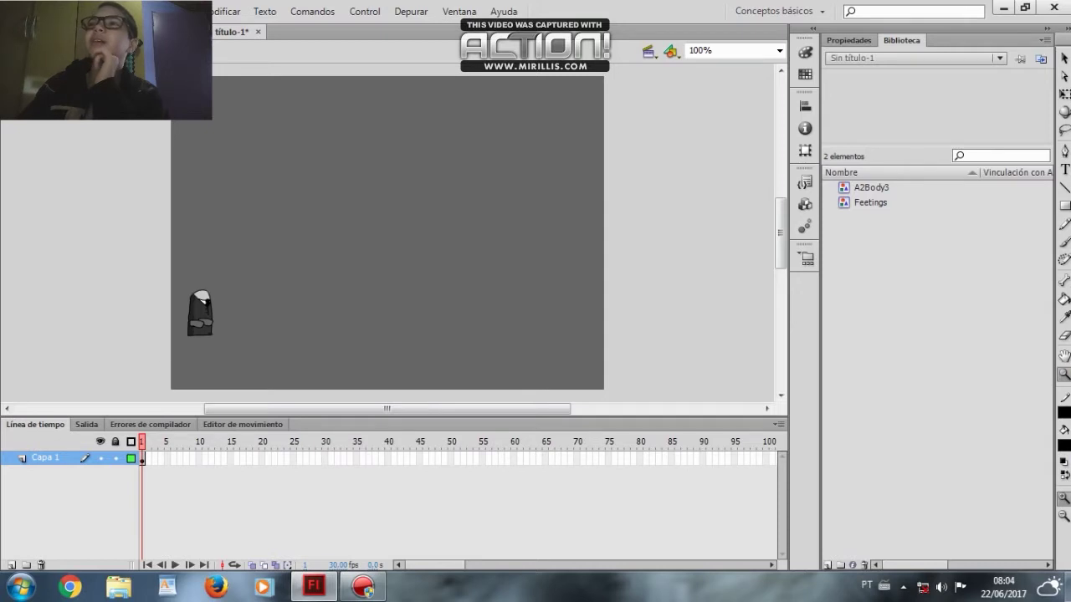
{"action": "left_click_drag", "start_coordinate": [180, 294], "coordinate": [284, 361]}
{"action": "key", "text": "v"}
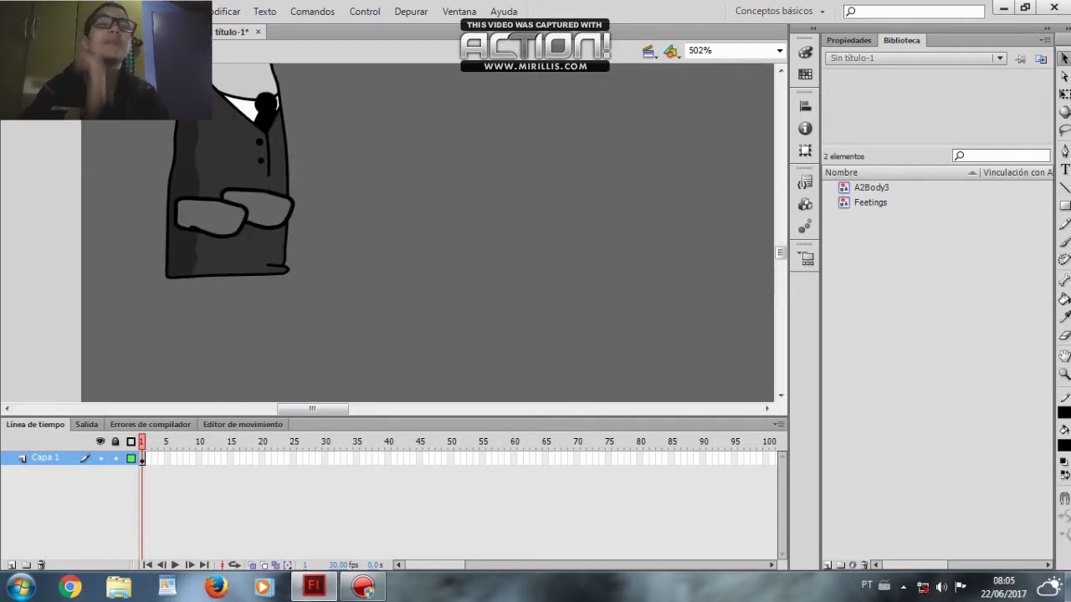
{"action": "left_click_drag", "start_coordinate": [229, 162], "coordinate": [406, 162]}
{"action": "left_click", "coordinate": [255, 209]}
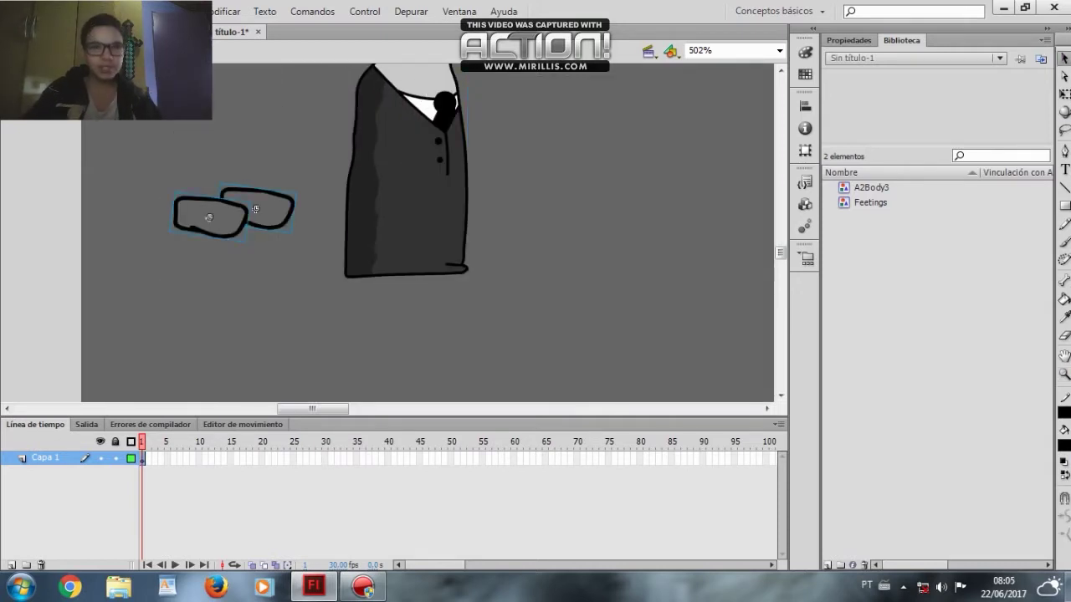
{"action": "right_click", "coordinate": [216, 195]}
{"action": "left_click", "coordinate": [282, 477]}
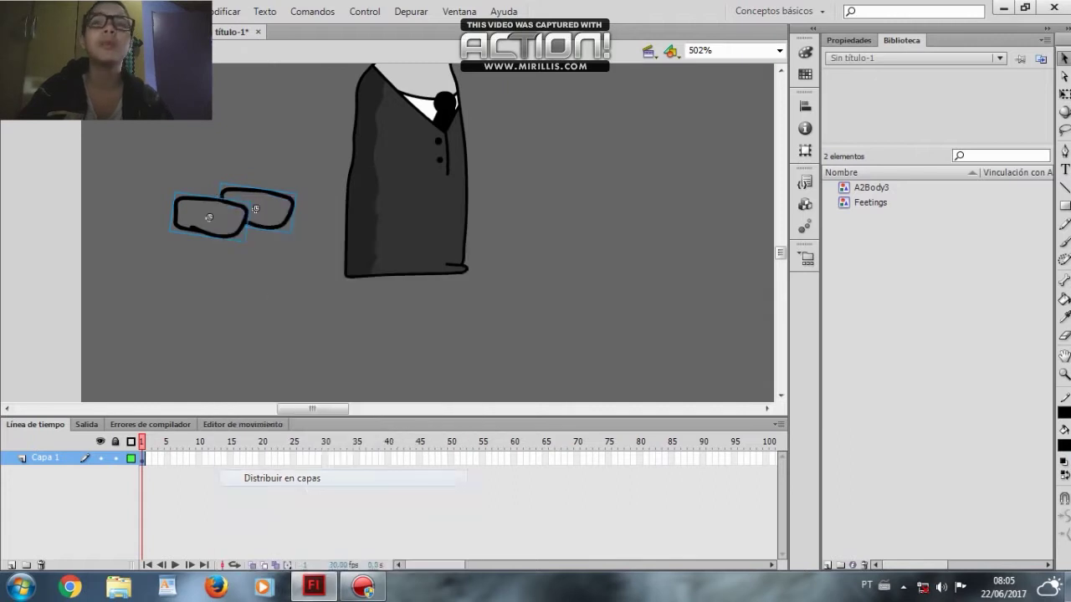
Place both feet under the suited body's lower edge and rotate the body slightly so that it sits over them
{"action": "mouse_move", "coordinate": [256, 208]}
{"action": "left_mouse_down"}
{"action": "mouse_move", "coordinate": [305, 251]}
{"action": "mouse_move", "coordinate": [432, 277]}
{"action": "left_mouse_up"}
{"action": "left_click", "coordinate": [406, 162]}
{"action": "key", "text": "q"}
{"action": "left_click_drag", "start_coordinate": [472, 282], "coordinate": [478, 278]}
{"action": "left_click_drag", "start_coordinate": [410, 209], "coordinate": [406, 212]}
{"action": "left_click", "coordinate": [544, 217]}
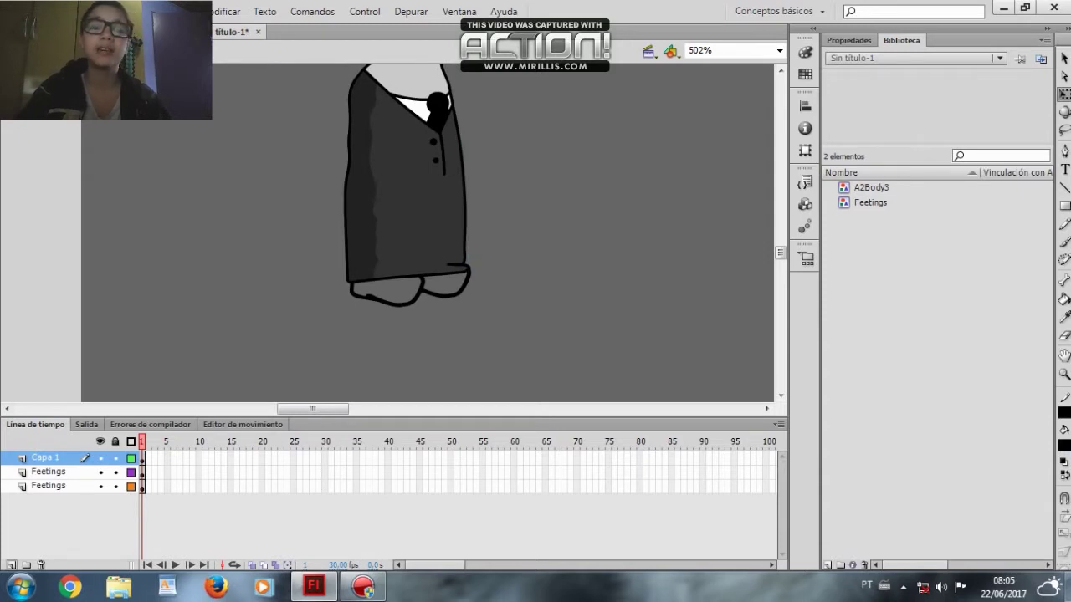
Add two layers above the body's layer and copy the seventh head with its shades from frame 4 of the sprite pack
{"action": "double_click", "coordinate": [11, 566]}
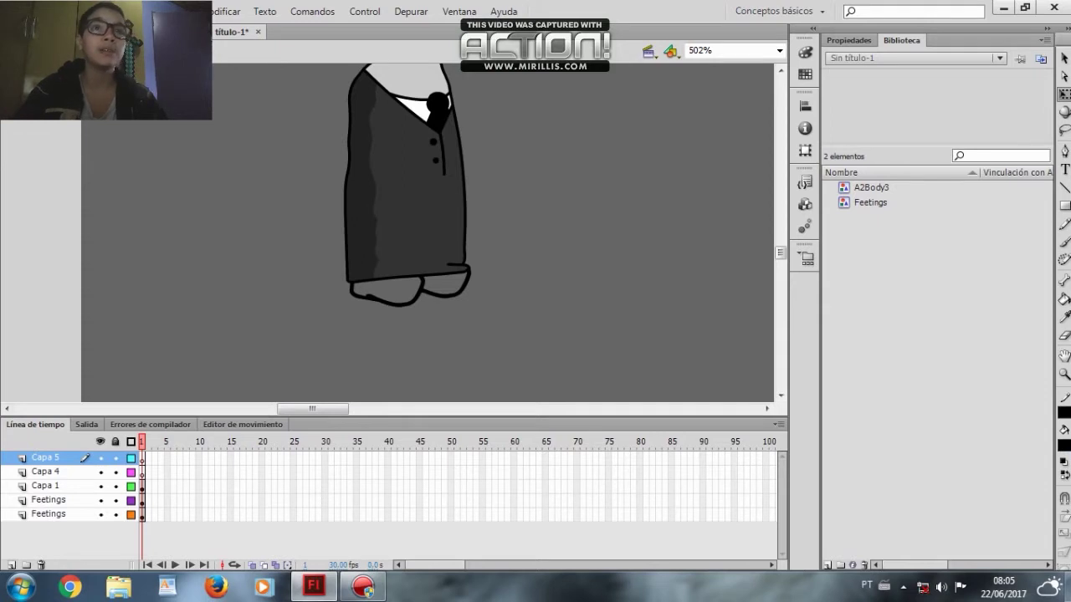
{"action": "left_click", "coordinate": [46, 472]}
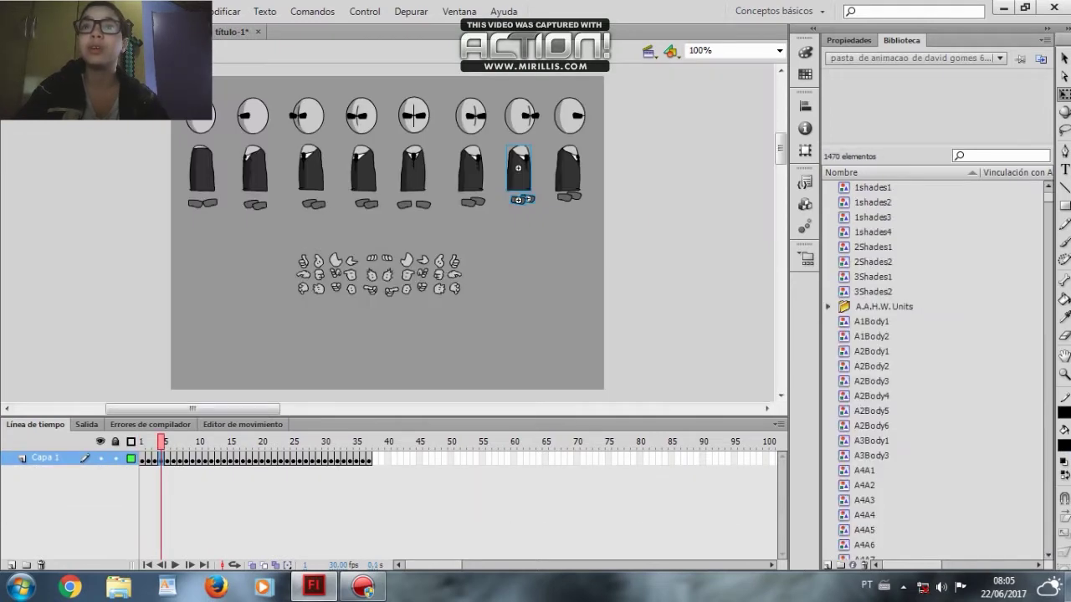
{"action": "left_click_drag", "start_coordinate": [507, 90], "coordinate": [538, 119]}
{"action": "left_click", "coordinate": [522, 116]}
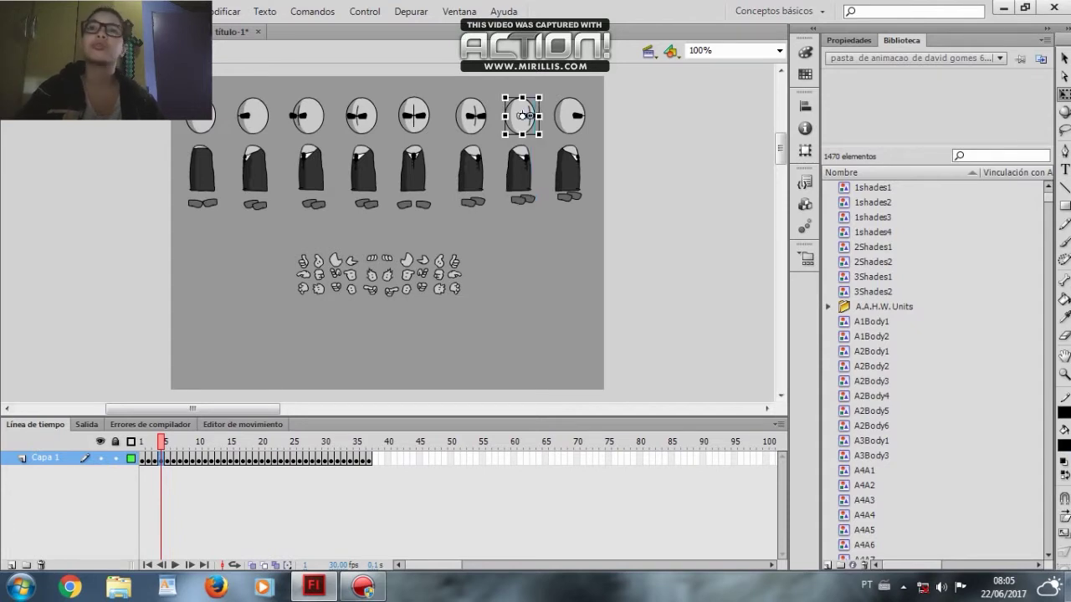
{"action": "left_click", "coordinate": [523, 116]}
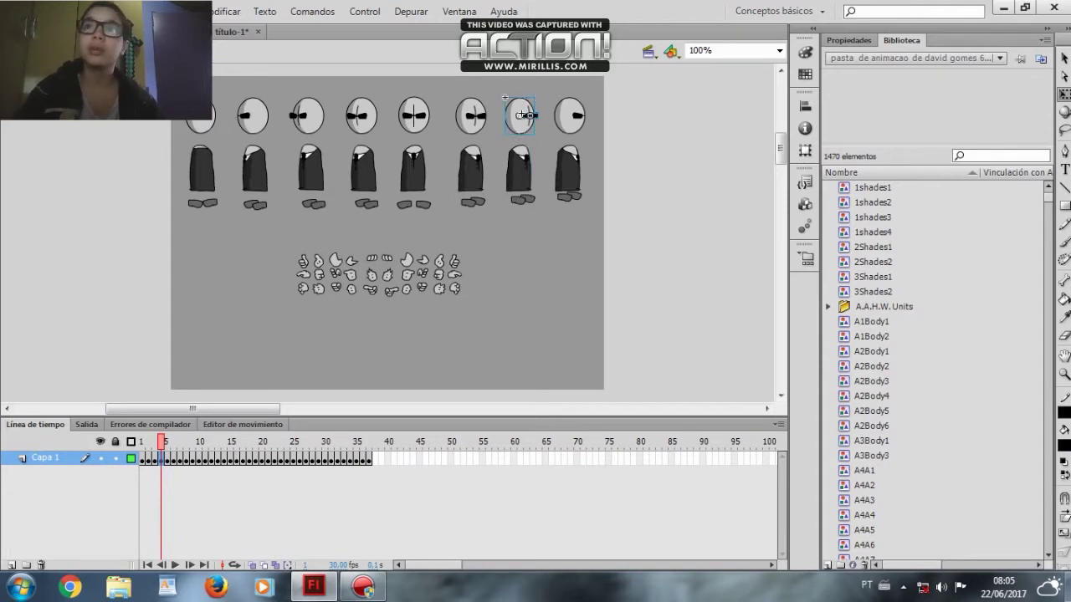
{"action": "left_click", "coordinate": [518, 82]}
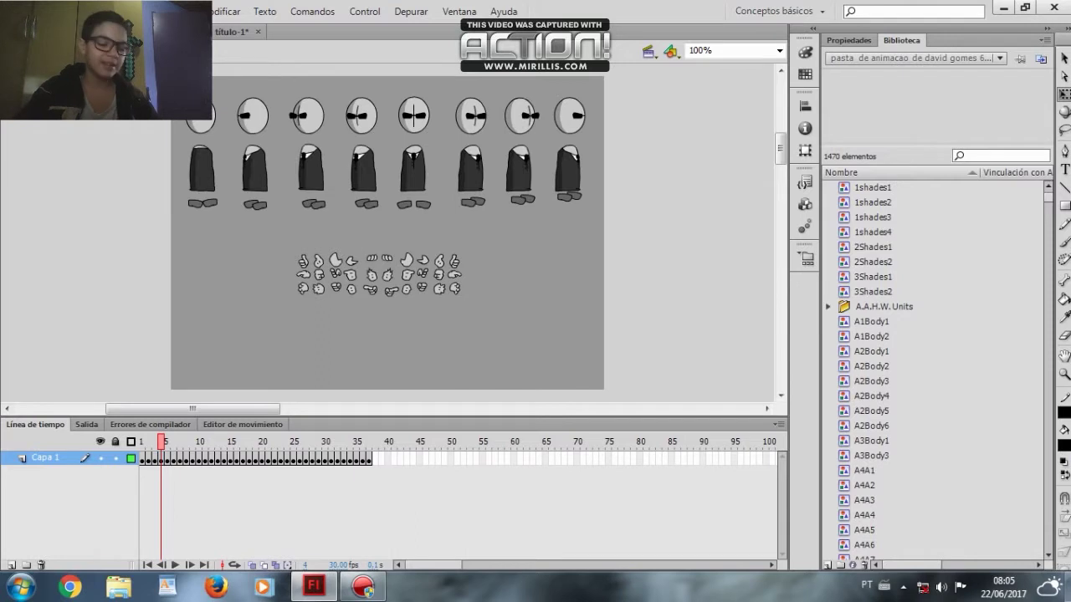
{"action": "left_click", "coordinate": [522, 115]}
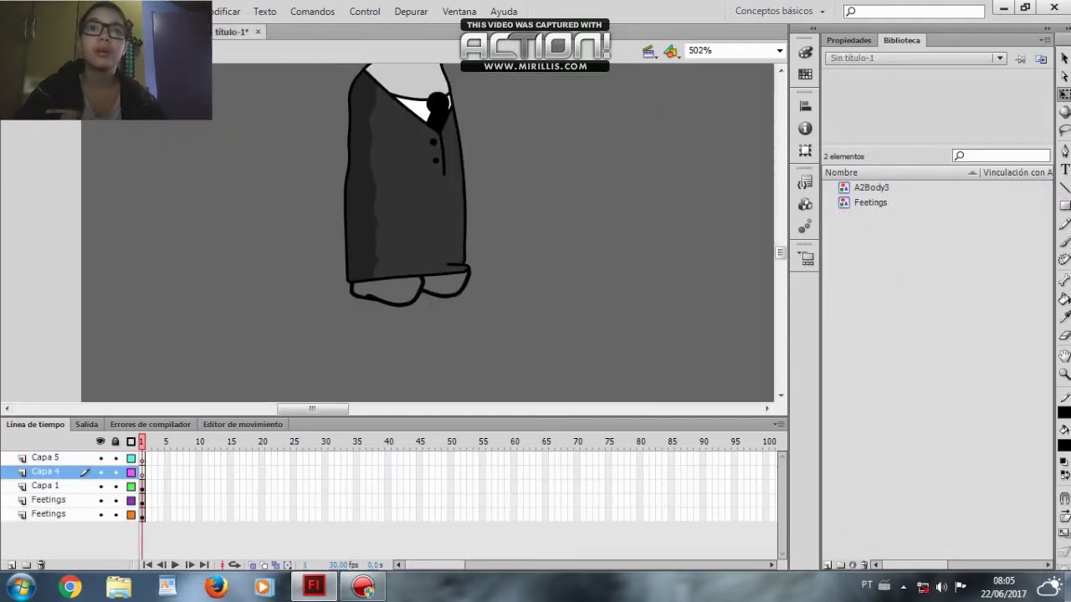
{"action": "key", "text": "ctrl+v"}
{"action": "left_click_drag", "start_coordinate": [388, 233], "coordinate": [402, 146]}
{"action": "scroll", "coordinate": [402, 147], "scroll_direction": "up", "scroll_amount": 3}
{"action": "left_click_drag", "start_coordinate": [389, 284], "coordinate": [404, 173]}
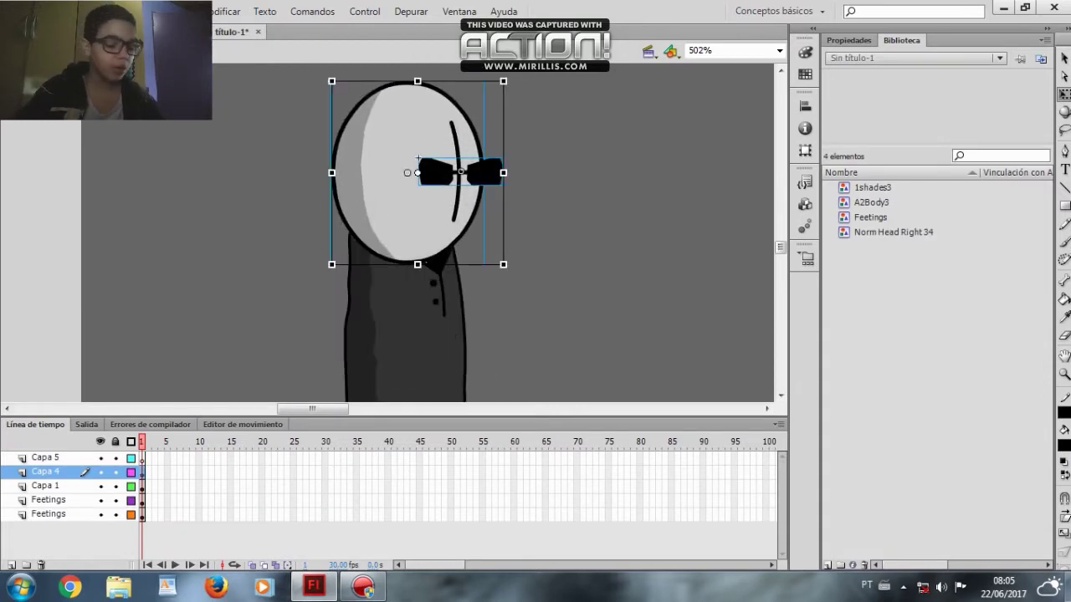
{"action": "key", "text": "Delete"}
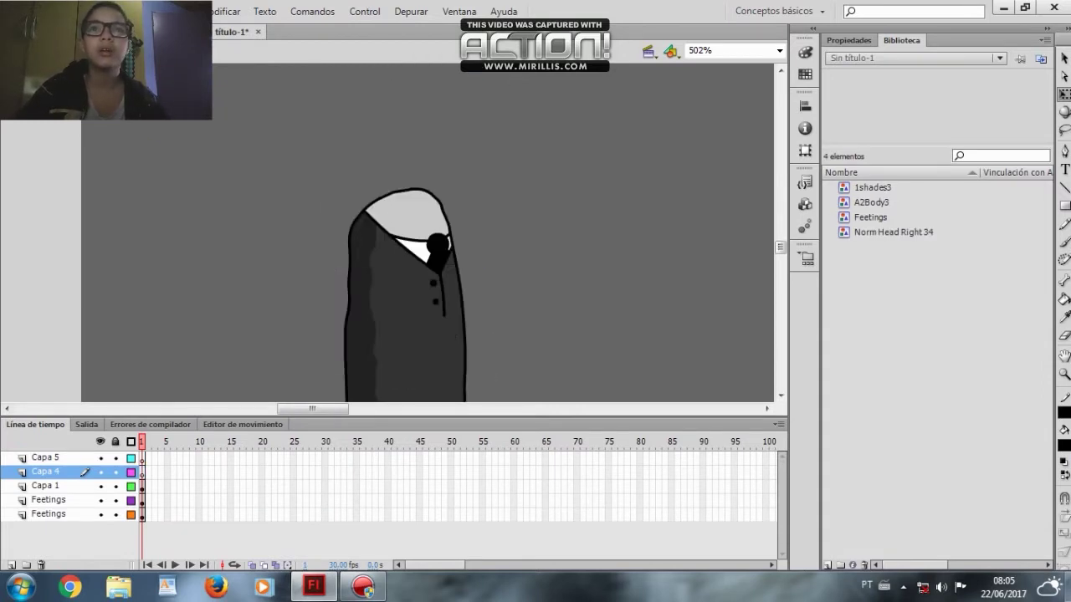
Paste the head with its shades on Capa 4 and place it over the top of the suited body
{"action": "key", "text": "ctrl+v"}
{"action": "left_click_drag", "start_coordinate": [388, 234], "coordinate": [429, 165]}
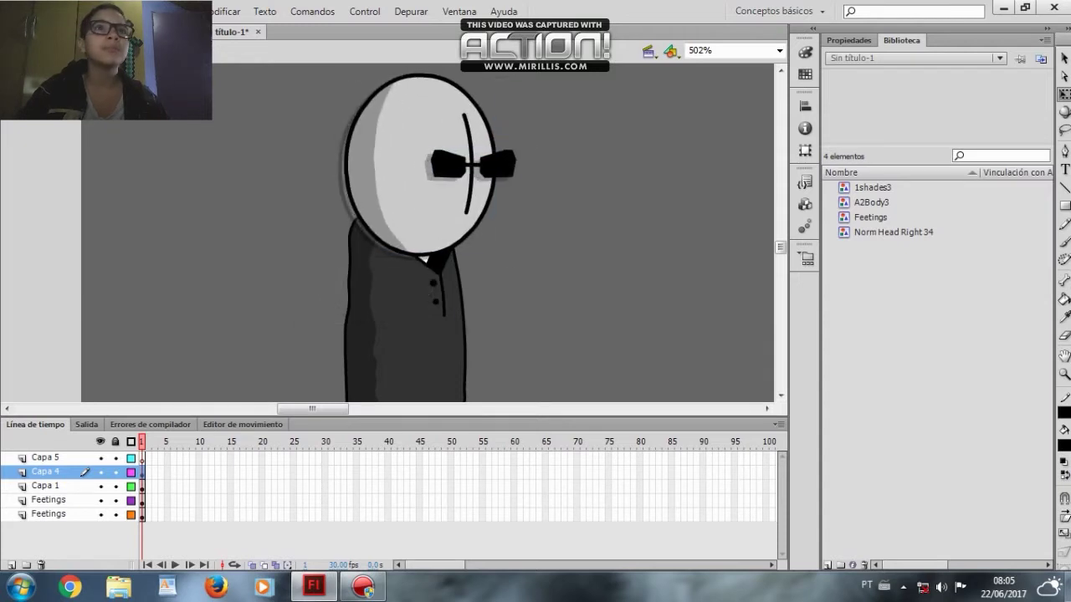
{"action": "scroll", "coordinate": [429, 165], "scroll_direction": "down", "scroll_amount": 2}
Copy the gun-holding hand from the sprite pack and add a new layer below all the others in the untitled document
{"action": "key", "text": "ctrl+Tab"}
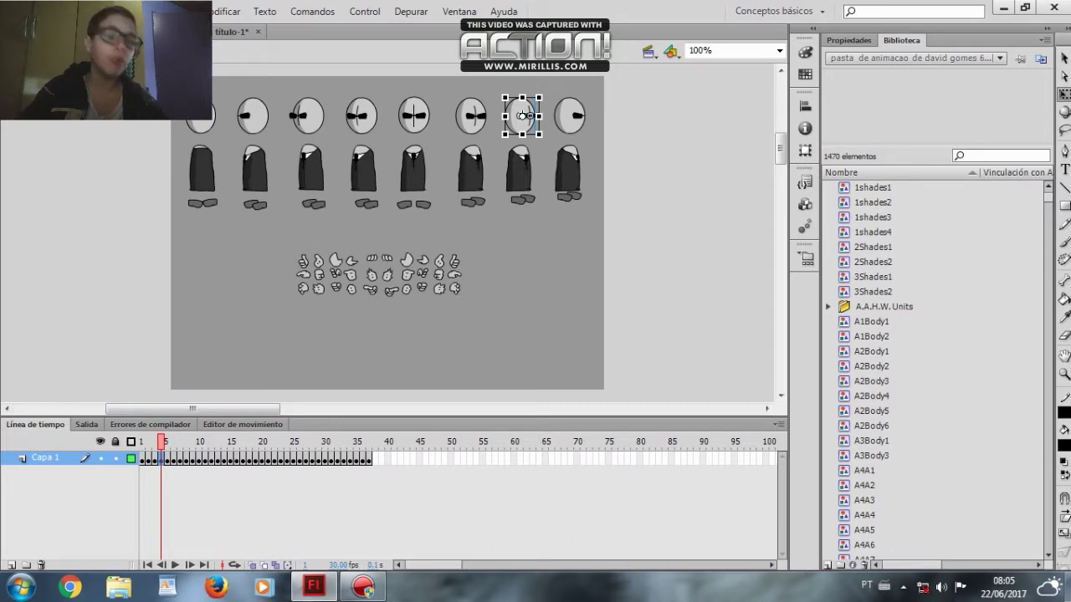
{"action": "left_click", "coordinate": [422, 288]}
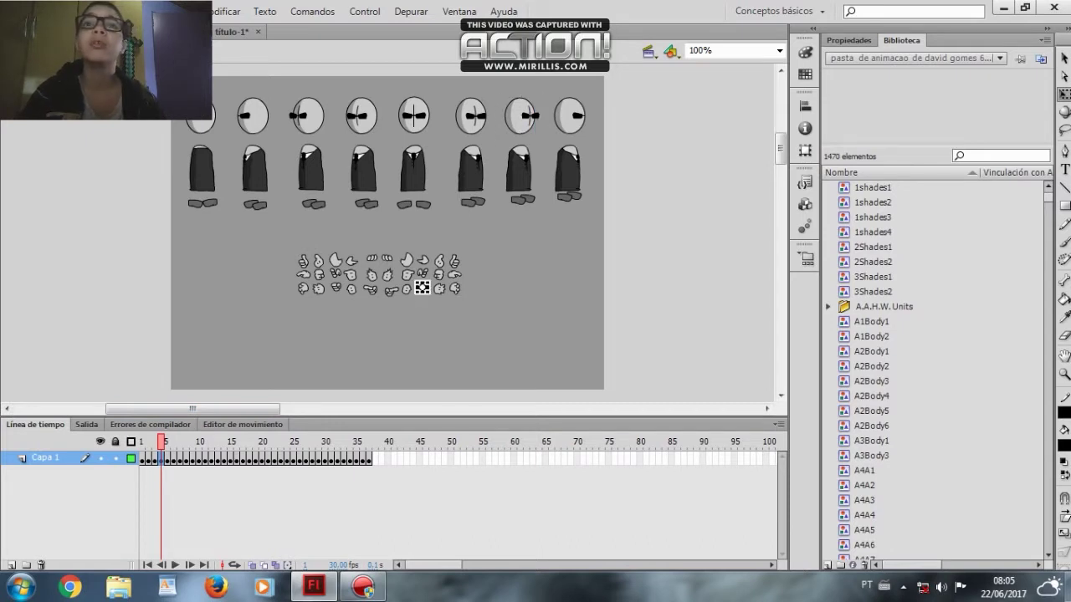
{"action": "key", "text": "Escape"}
{"action": "left_click", "coordinate": [423, 274]}
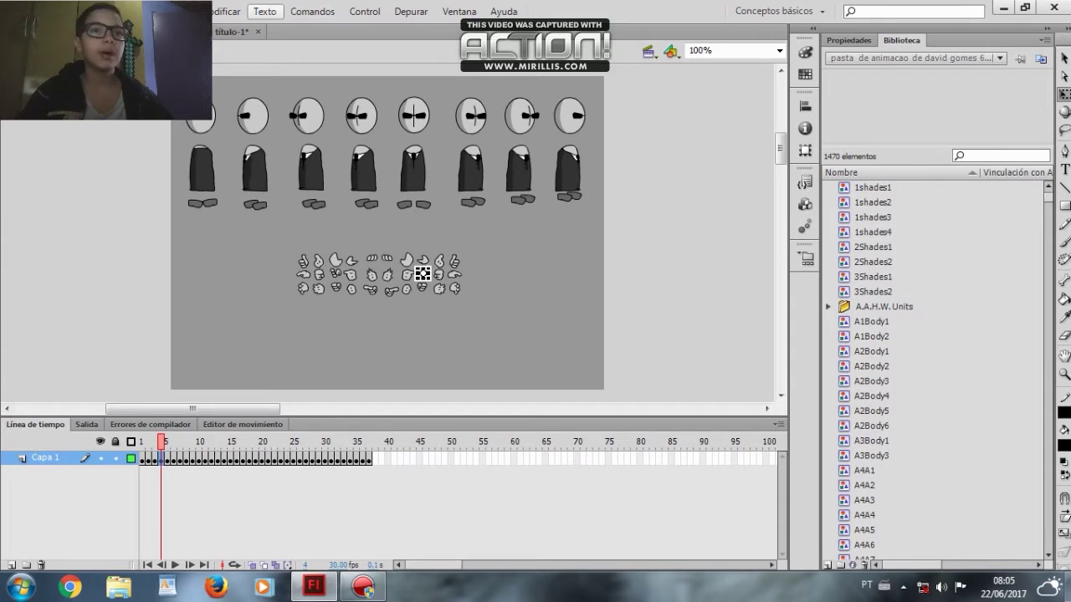
{"action": "left_click", "coordinate": [237, 32]}
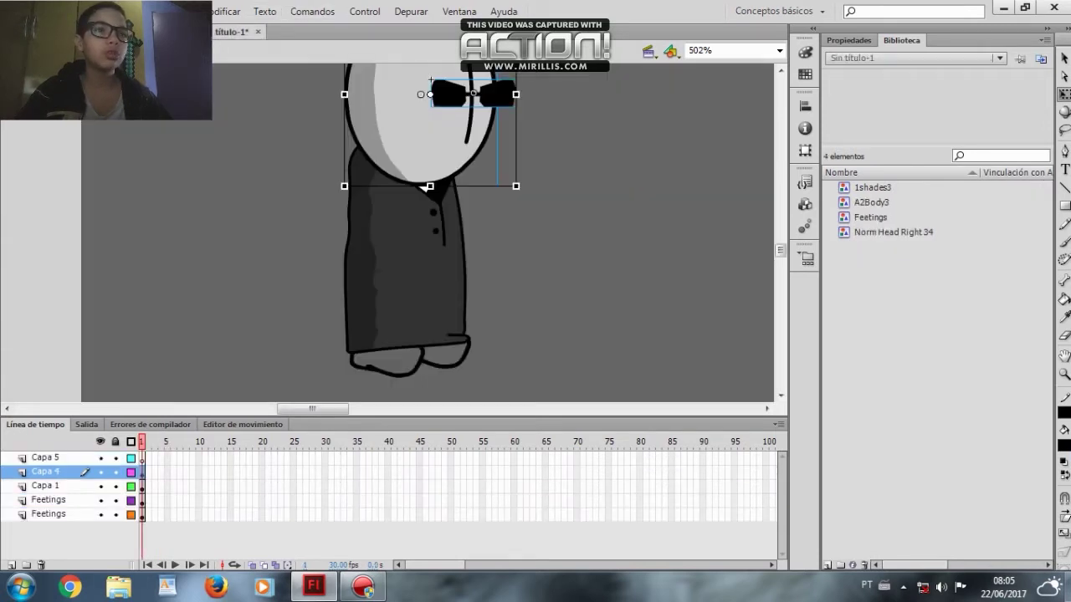
{"action": "left_click", "coordinate": [12, 565]}
{"action": "left_click_drag", "start_coordinate": [50, 472], "coordinate": [50, 536]}
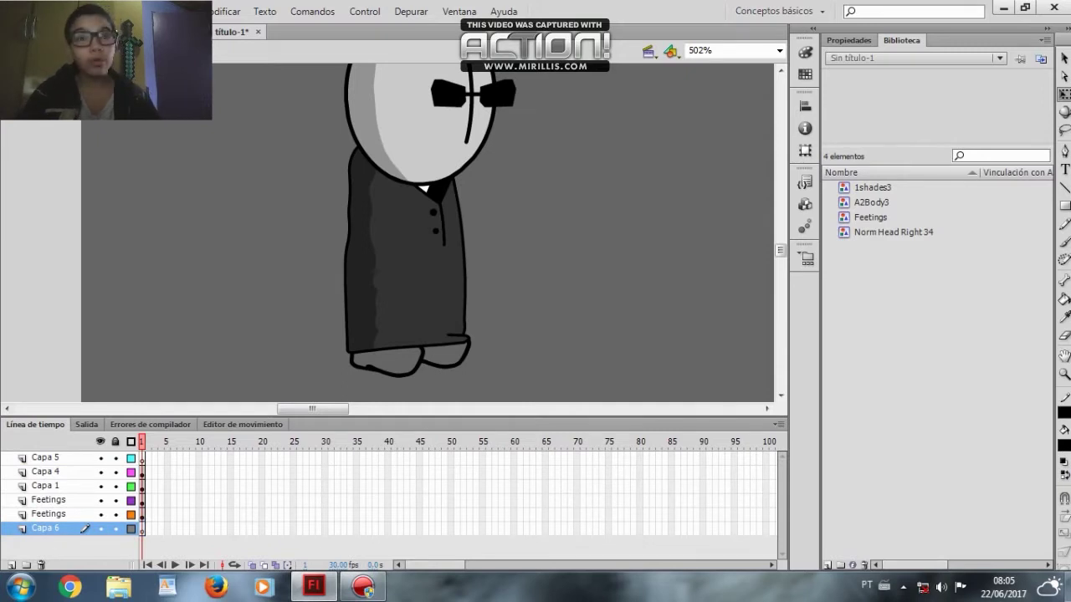
Paste the gun-holding hand on Capa 6, move it to the right of the body's lower half and rotate it downward
{"action": "key", "text": "ctrl+v"}
{"action": "key", "text": "Right"}
{"action": "key", "text": "Right"}
{"action": "key", "text": "Right"}
{"action": "key", "text": "Right"}
{"action": "key", "text": "Right"}
{"action": "key", "text": "Right"}
{"action": "key", "text": "Right"}
{"action": "key", "text": "Right"}
{"action": "key", "text": "Right"}
{"action": "key", "text": "Right"}
{"action": "key", "text": "Right"}
{"action": "key", "text": "Right"}
{"action": "key", "text": "Right"}
{"action": "key", "text": "Right"}
{"action": "key", "text": "Right"}
{"action": "key", "text": "Right"}
{"action": "key", "text": "Right"}
{"action": "key", "text": "Right"}
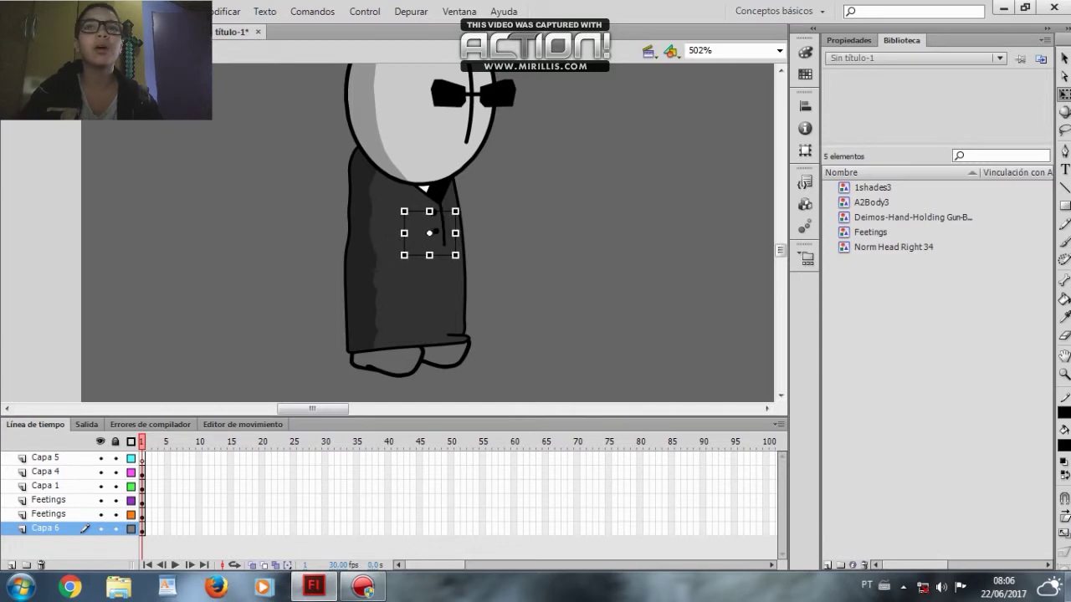
{"action": "key", "text": "Right"}
{"action": "key", "text": "Right"}
{"action": "left_click_drag", "start_coordinate": [484, 235], "coordinate": [539, 307]}
{"action": "left_click", "coordinate": [577, 311]}
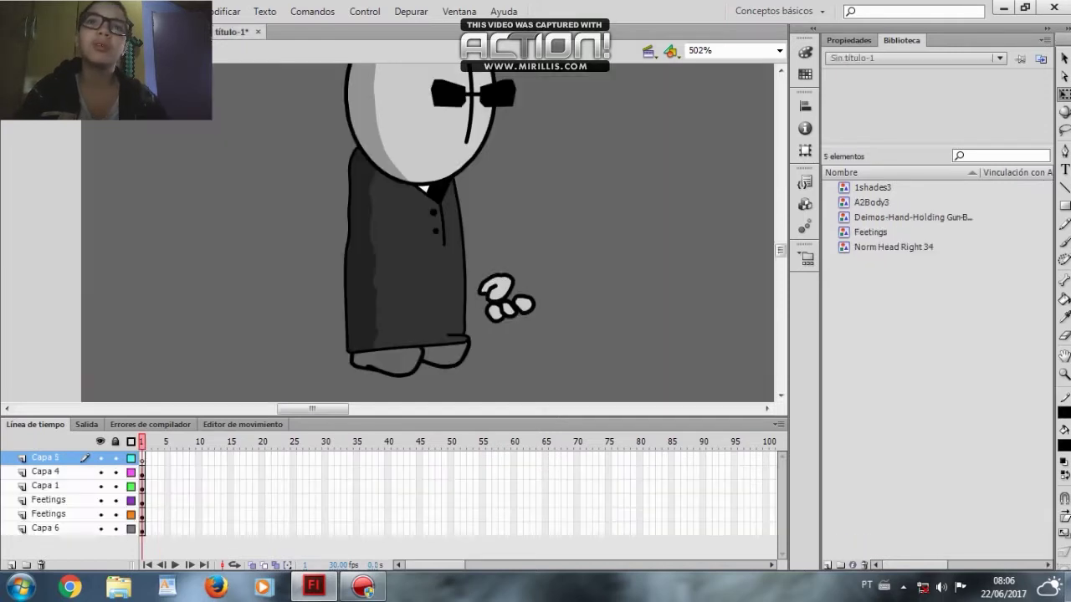
Paste the front fist hand on Capa 5 and place it over the body's lower left edge
{"action": "key", "text": "ctrl+v"}
{"action": "left_click_drag", "start_coordinate": [388, 234], "coordinate": [341, 285]}
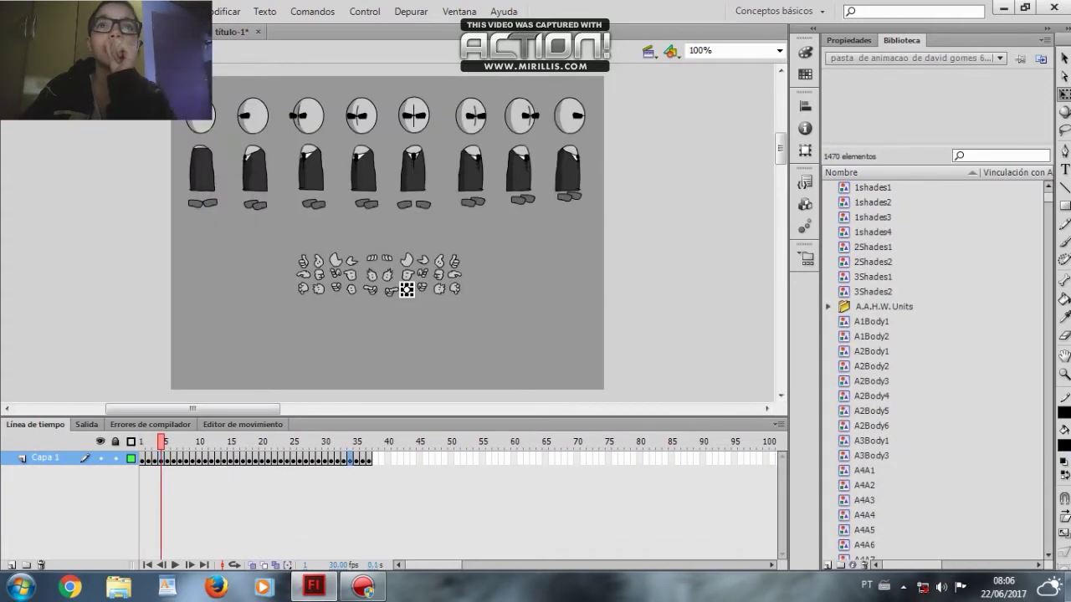
Find the guns on frame 19 of the sprite pack and copy the Walther P99 pistol for the untitled document
{"action": "left_click", "coordinate": [350, 460]}
{"action": "left_click", "coordinate": [363, 459]}
{"action": "left_click", "coordinate": [357, 459]}
{"action": "left_click", "coordinate": [312, 459]}
{"action": "left_click_drag", "start_coordinate": [312, 452], "coordinate": [243, 451]}
{"action": "key", "text": "ctrl+a"}
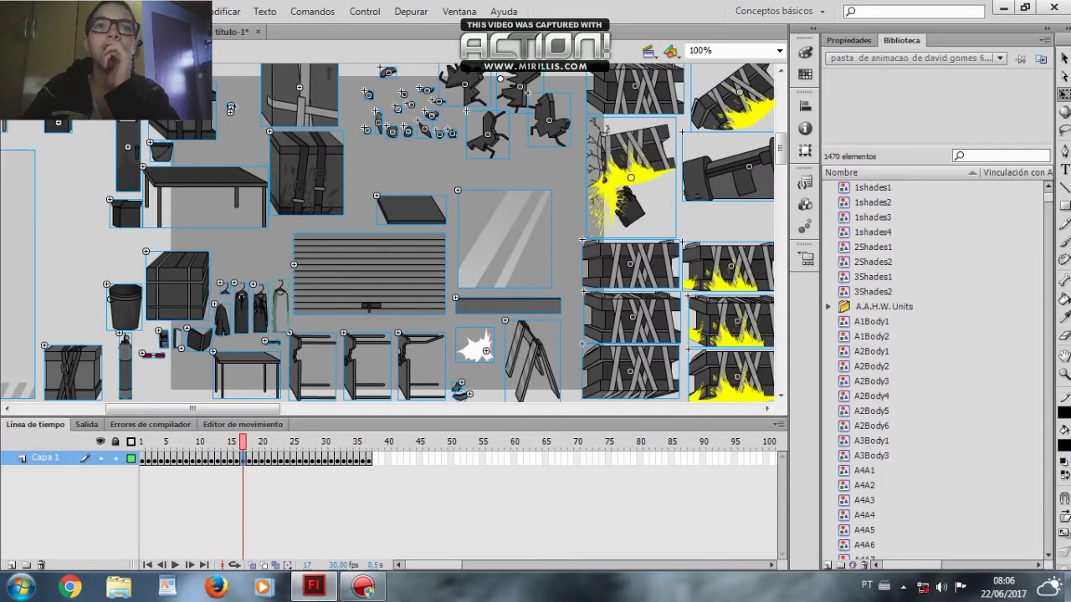
{"action": "key", "text": "."}
{"action": "key", "text": "."}
{"action": "key", "text": "ctrl+a"}
{"action": "key", "text": "Escape"}
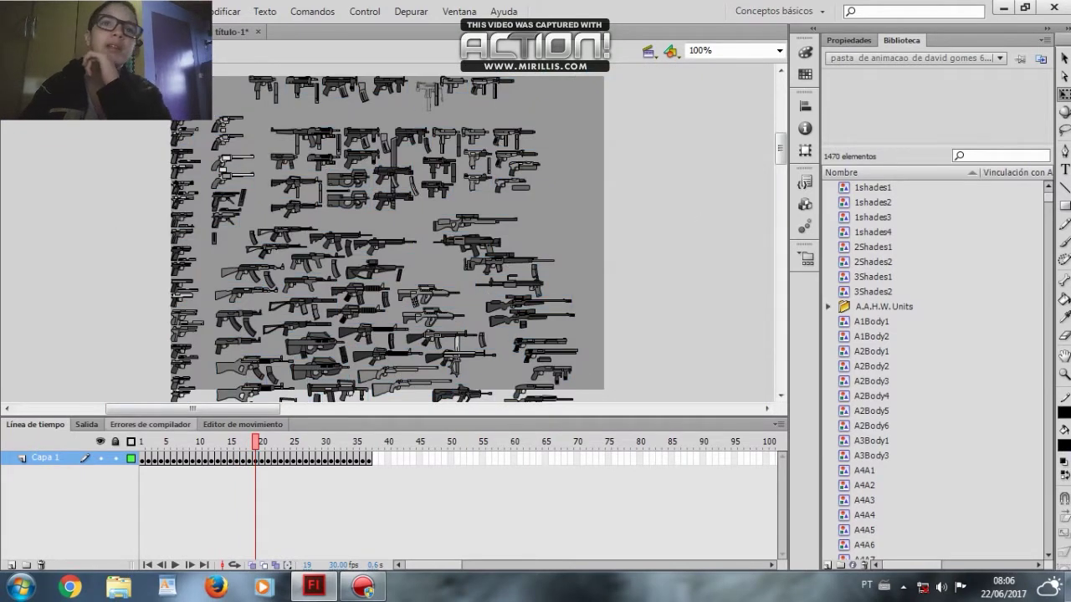
{"action": "left_click", "coordinate": [180, 351]}
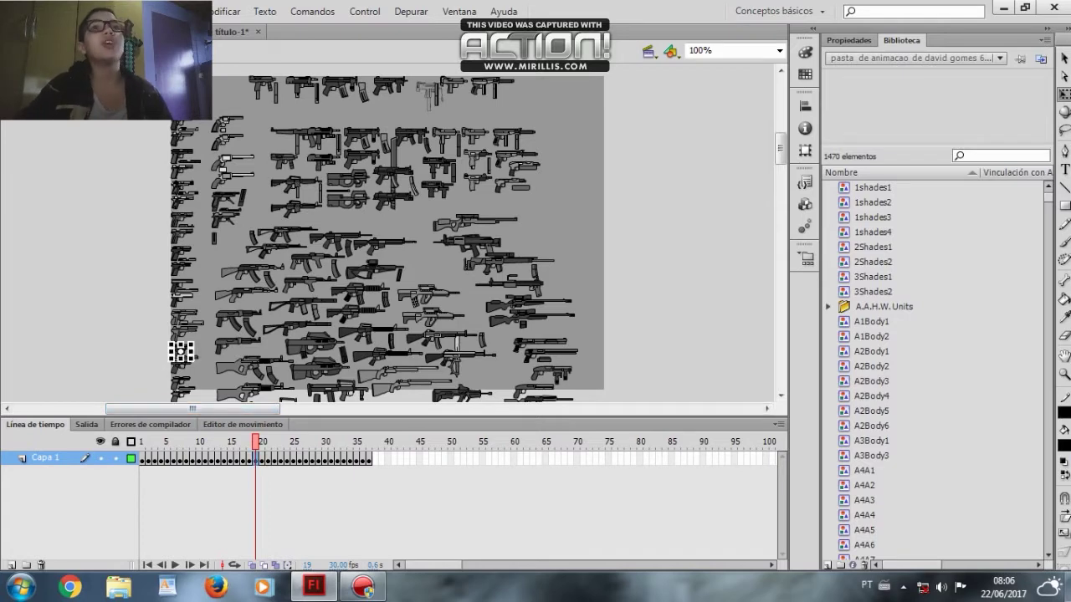
{"action": "left_click", "coordinate": [234, 32]}
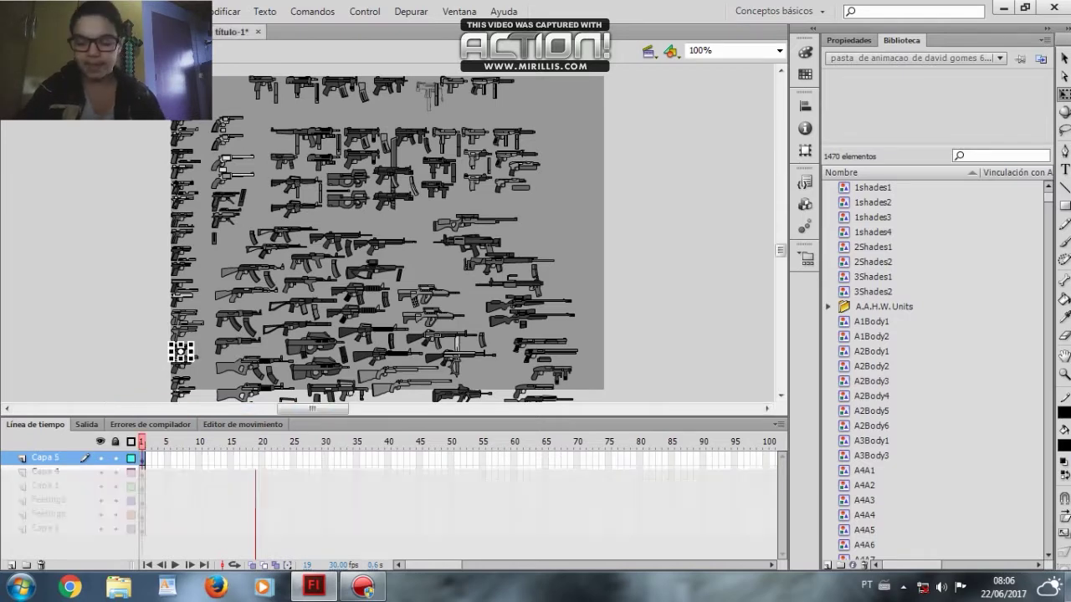
Paste the pistol on the gun-holding hand's layer, Capa 6, and rotate it barrel-down with its grip over the hand
{"action": "key", "text": "ctrl+v"}
{"action": "key", "text": "Delete"}
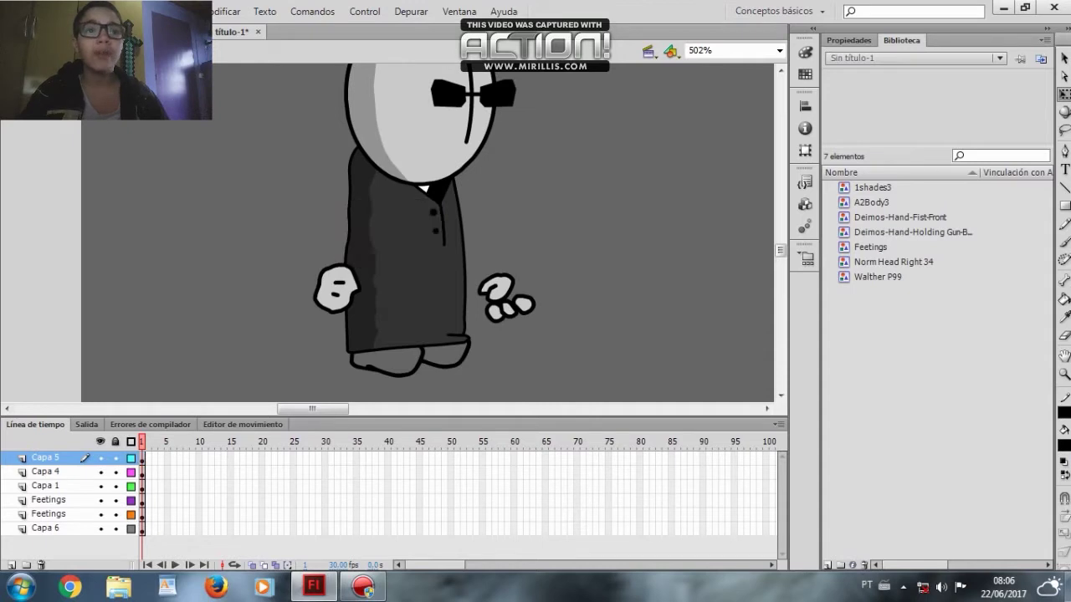
{"action": "left_click", "coordinate": [47, 529]}
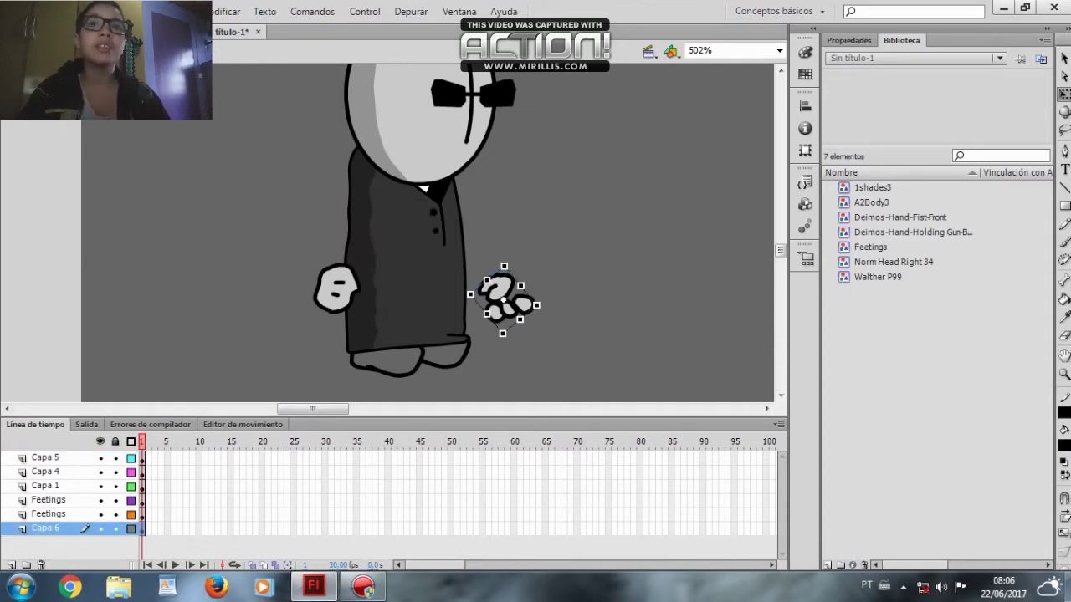
{"action": "key", "text": "ctrl+v"}
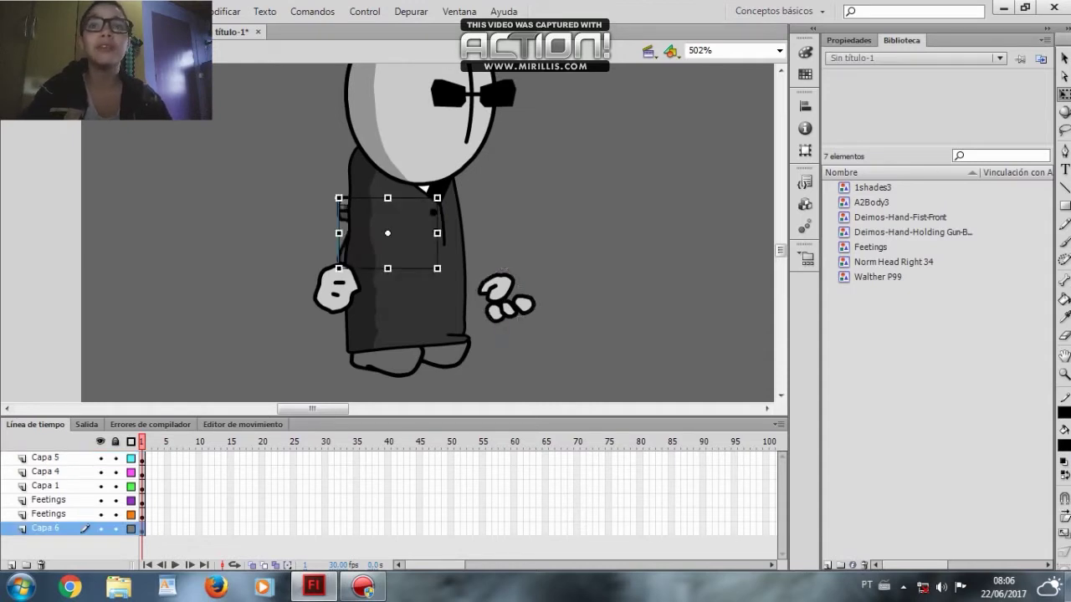
{"action": "left_click_drag", "start_coordinate": [388, 233], "coordinate": [540, 285]}
{"action": "left_click_drag", "start_coordinate": [594, 245], "coordinate": [597, 317]}
{"action": "left_click_drag", "start_coordinate": [557, 285], "coordinate": [551, 304]}
{"action": "left_click_drag", "start_coordinate": [592, 334], "coordinate": [586, 339]}
{"action": "key", "text": "Left"}
{"action": "key", "text": "Left"}
{"action": "key", "text": "Left"}
{"action": "key", "text": "Left"}
{"action": "key", "text": "Left"}
{"action": "key", "text": "Left"}
{"action": "key", "text": "Left"}
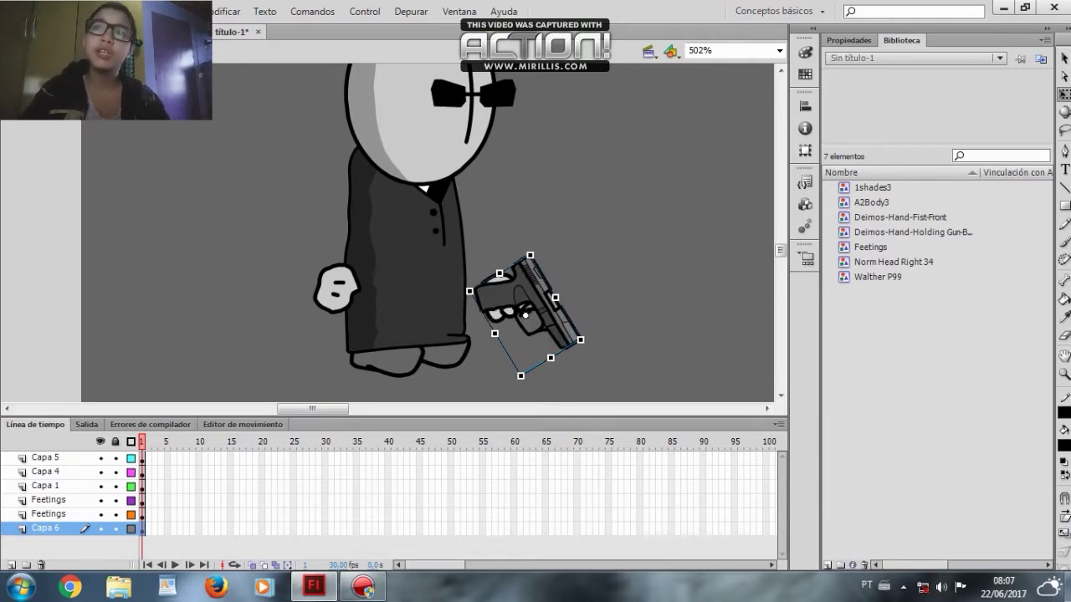
Send the pistol to the back behind the hand and adjust the hand's rotation to fit the grip
{"action": "right_click", "coordinate": [521, 310]}
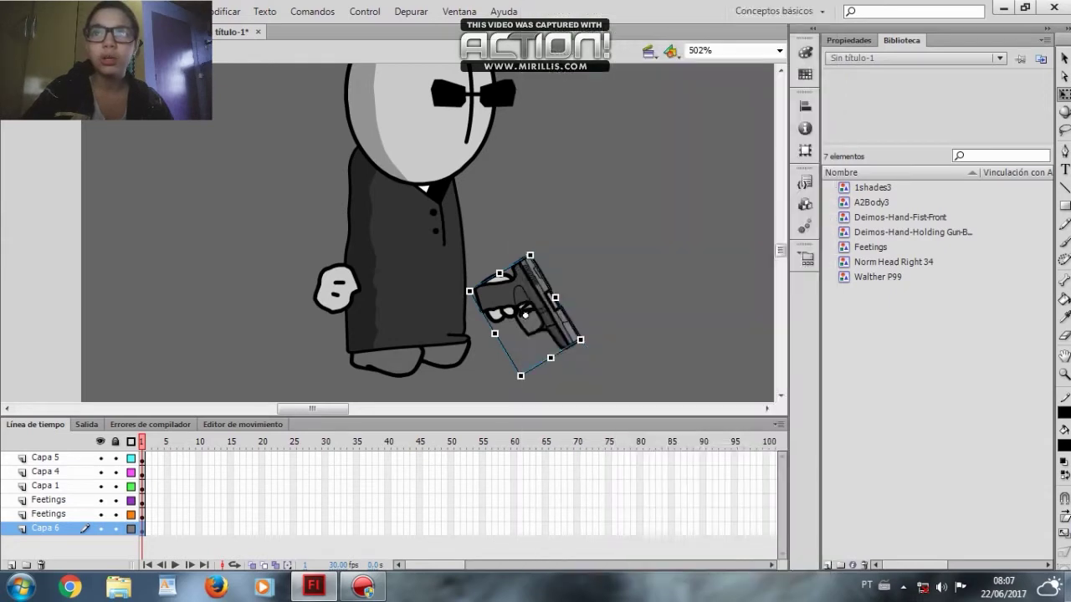
{"action": "right_click", "coordinate": [503, 305]}
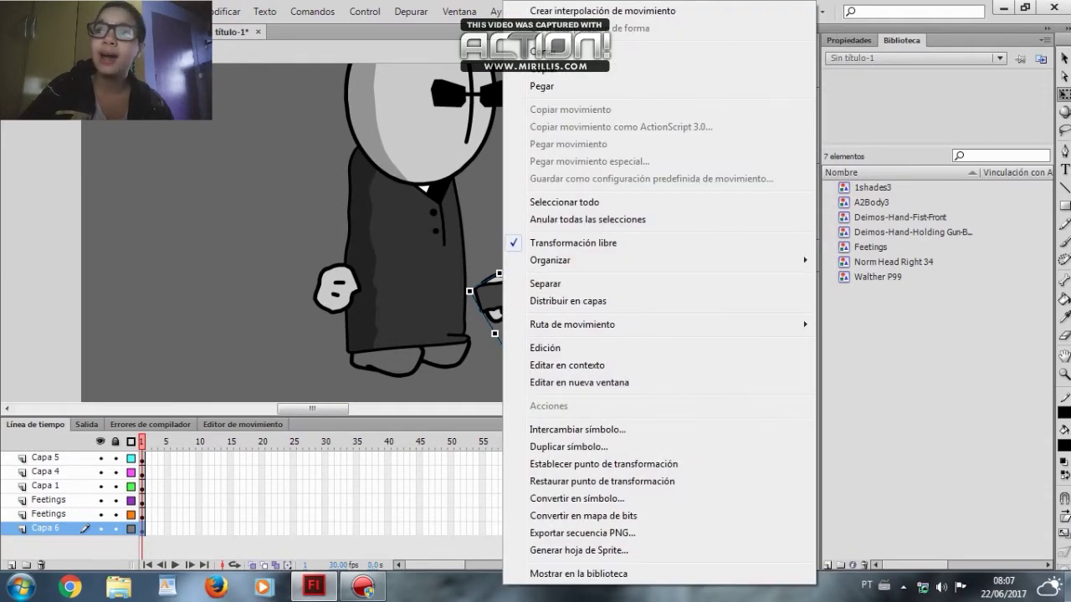
{"action": "mouse_move", "coordinate": [753, 260]}
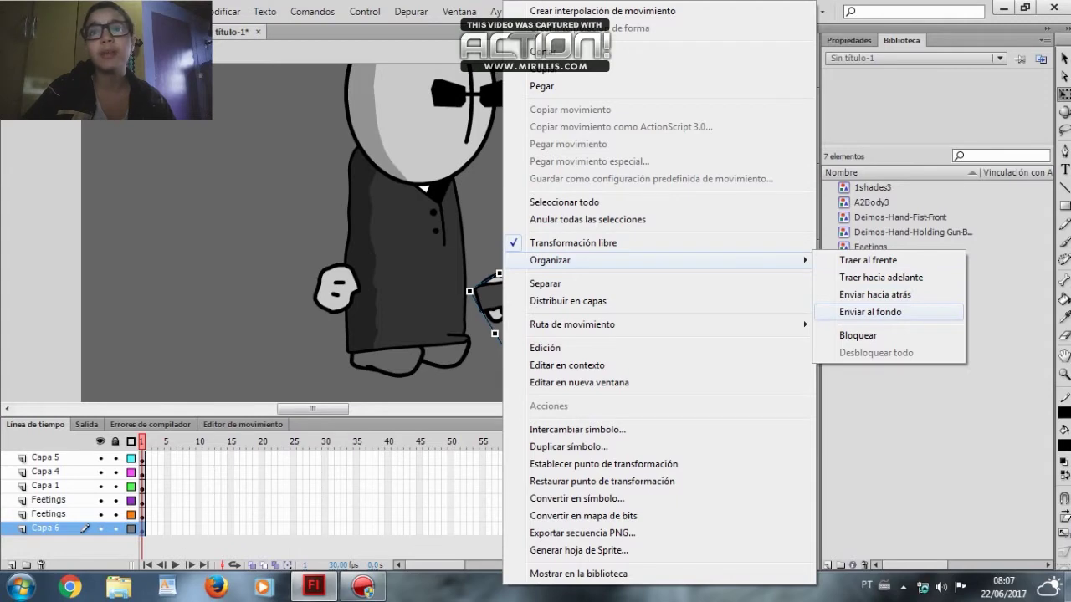
{"action": "left_click", "coordinate": [870, 311]}
{"action": "left_click", "coordinate": [500, 289]}
{"action": "left_click_drag", "start_coordinate": [535, 303], "coordinate": [533, 311]}
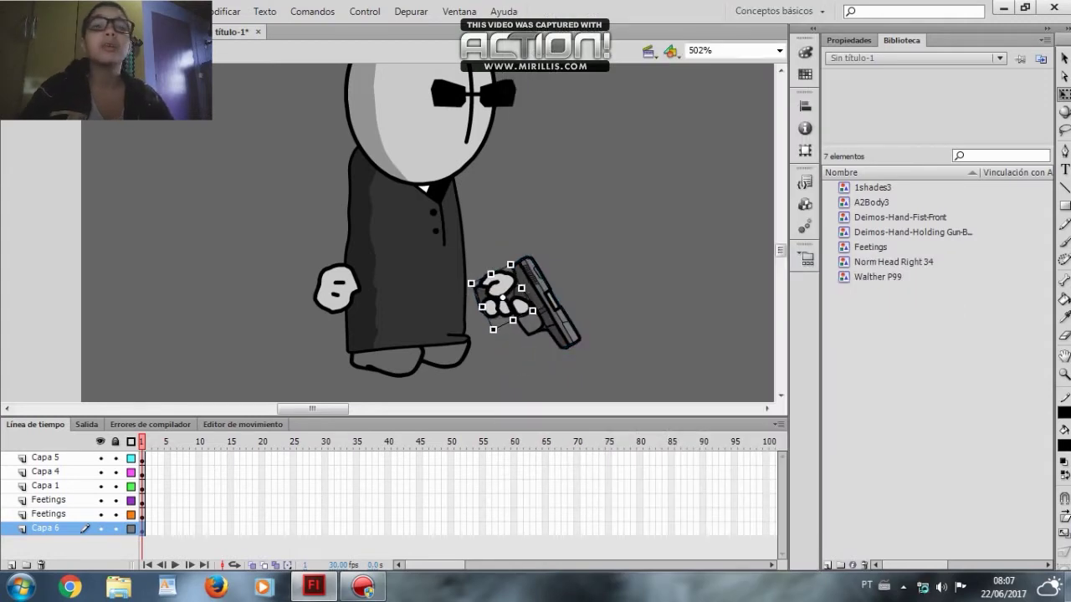
Move the hand and pistol together toward the body until the hand is partly behind it
{"action": "left_click", "coordinate": [547, 302], "text": "shift"}
{"action": "left_click_drag", "start_coordinate": [548, 301], "coordinate": [523, 299]}
{"action": "key", "text": "Escape"}
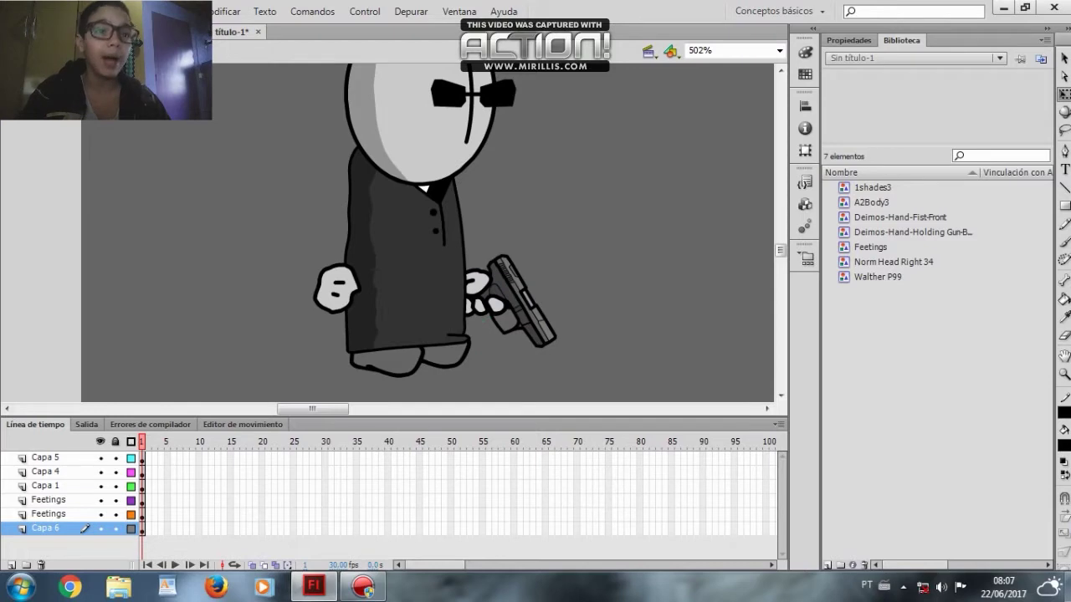
Create a layer folder and move all of the suited character's layers into it, from Capa 5 down to Capa 6
{"action": "left_click", "coordinate": [336, 288]}
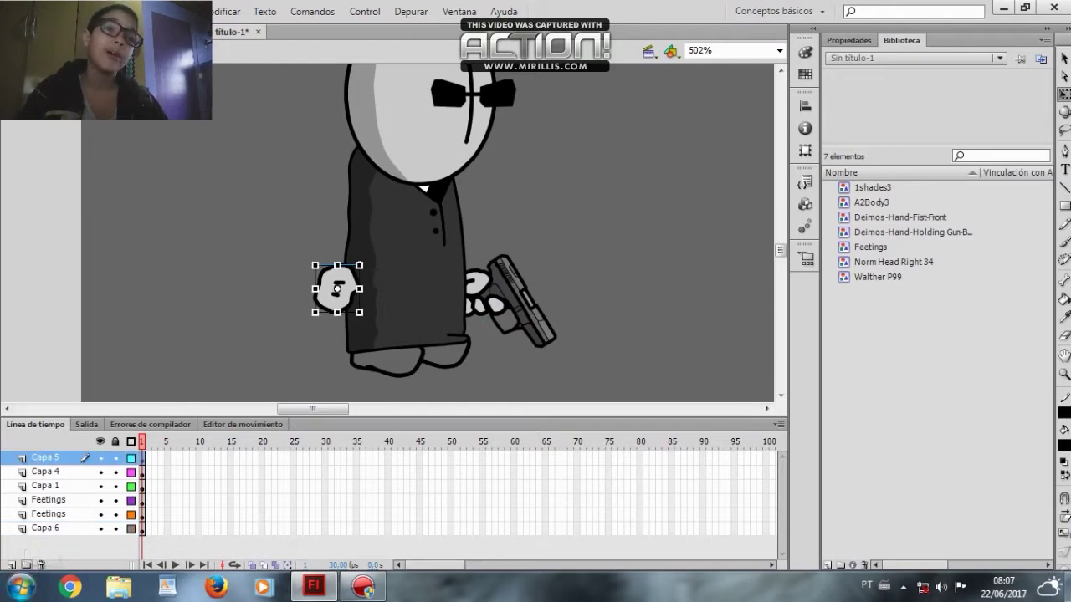
{"action": "left_click", "coordinate": [25, 565]}
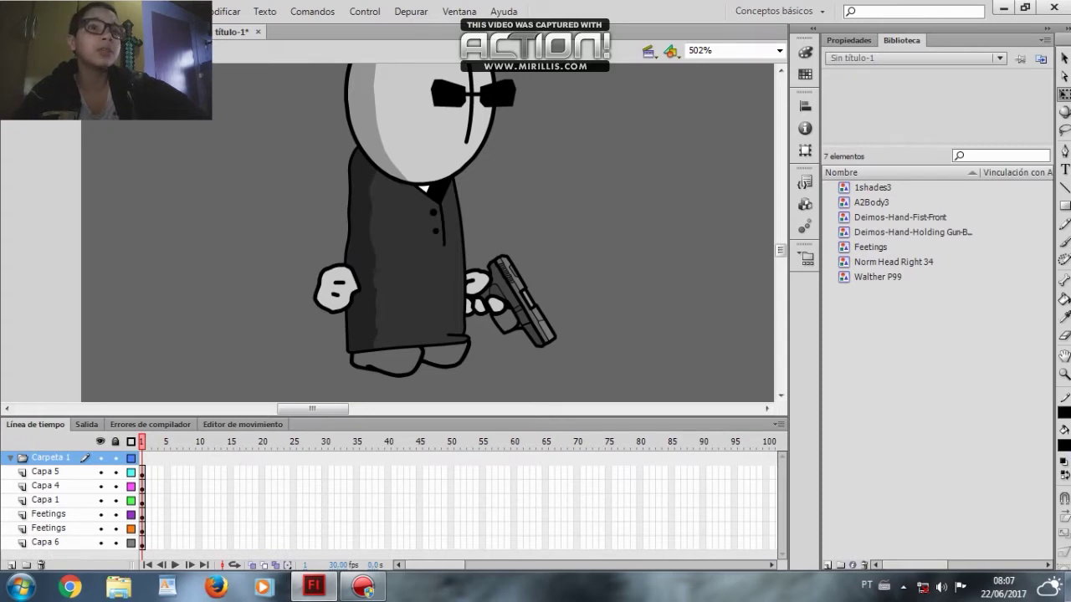
{"action": "mouse_move", "coordinate": [46, 472]}
{"action": "left_mouse_down"}
{"action": "mouse_move", "coordinate": [52, 464]}
{"action": "mouse_move", "coordinate": [50, 488]}
{"action": "left_mouse_up"}
{"action": "left_click", "coordinate": [55, 472]}
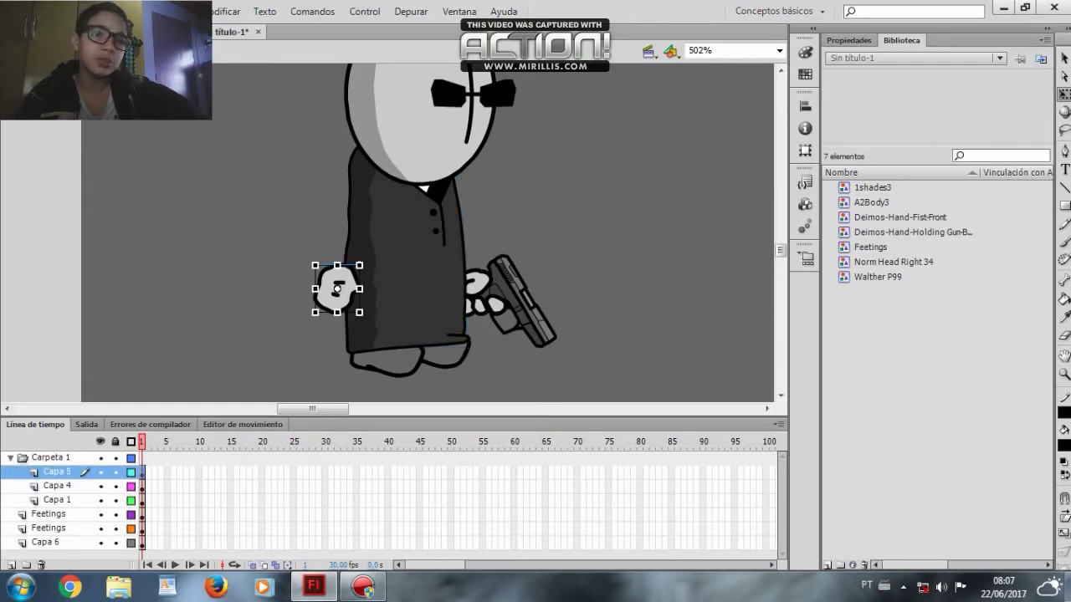
{"action": "left_click", "coordinate": [57, 486]}
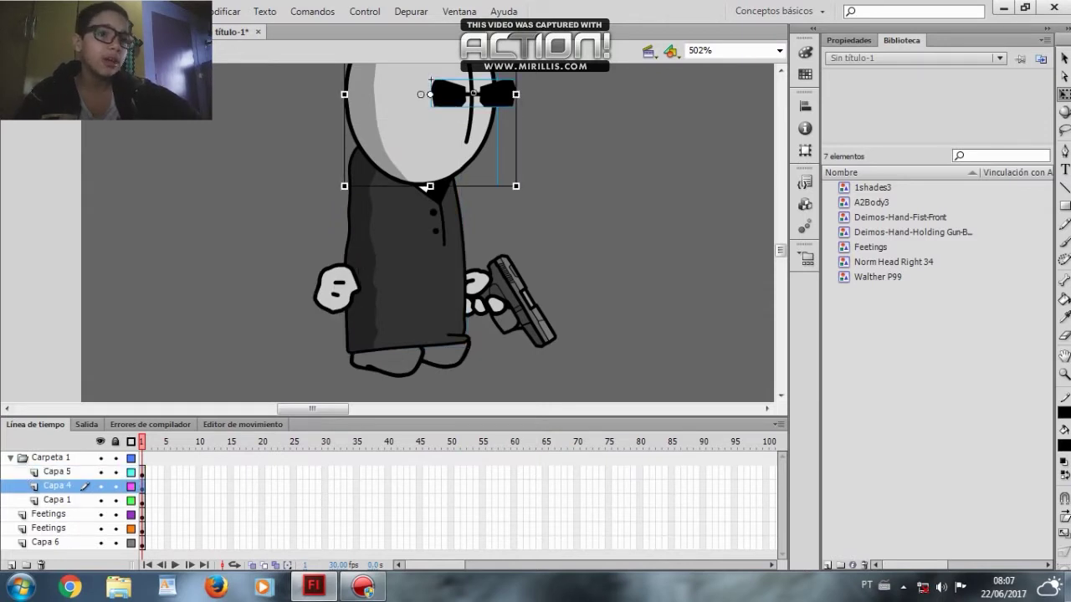
{"action": "left_click", "coordinate": [56, 500]}
{"action": "mouse_move", "coordinate": [49, 514]}
{"action": "left_mouse_down"}
{"action": "mouse_move", "coordinate": [59, 508]}
{"action": "mouse_move", "coordinate": [48, 521]}
{"action": "left_mouse_up"}
{"action": "left_click", "coordinate": [48, 529]}
{"action": "left_click", "coordinate": [57, 542]}
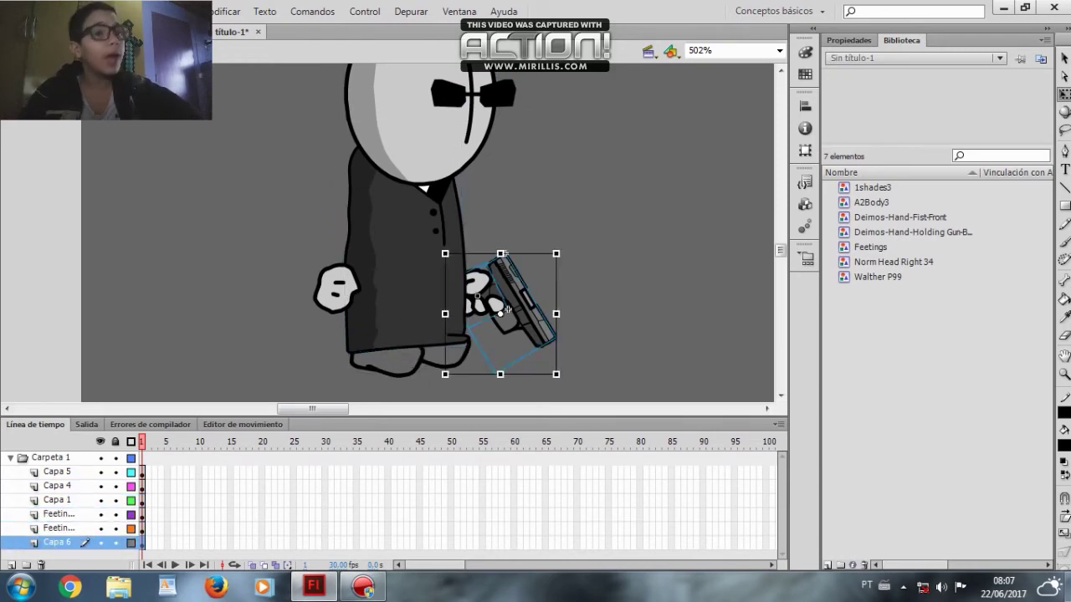
Add a layer above the folder and copy the second scientist body with its feet from frame 1 of the sprite pack
{"action": "left_click", "coordinate": [11, 565]}
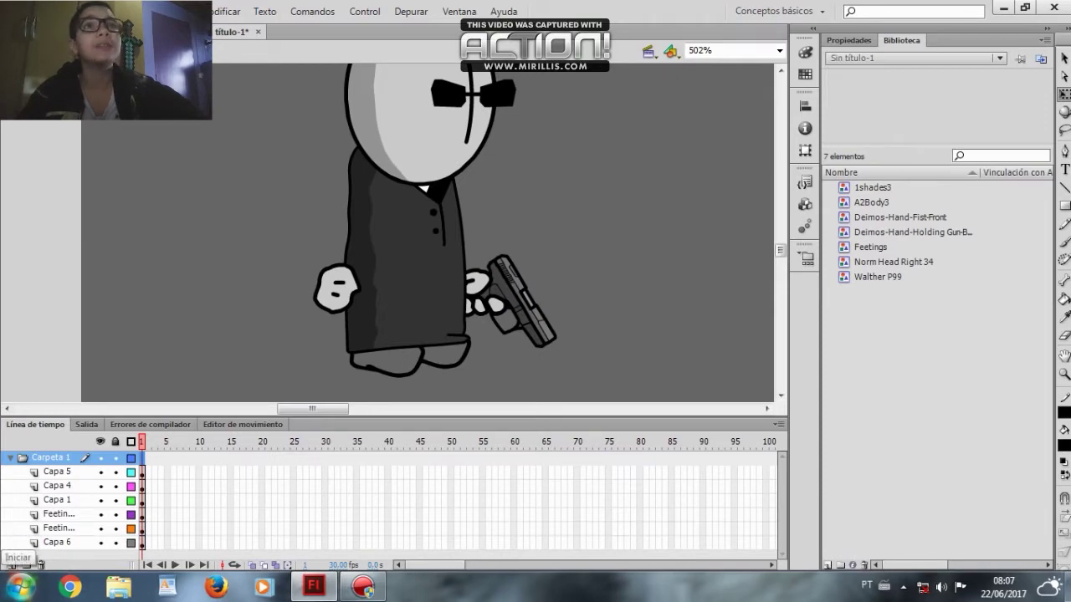
{"action": "left_click", "coordinate": [126, 32]}
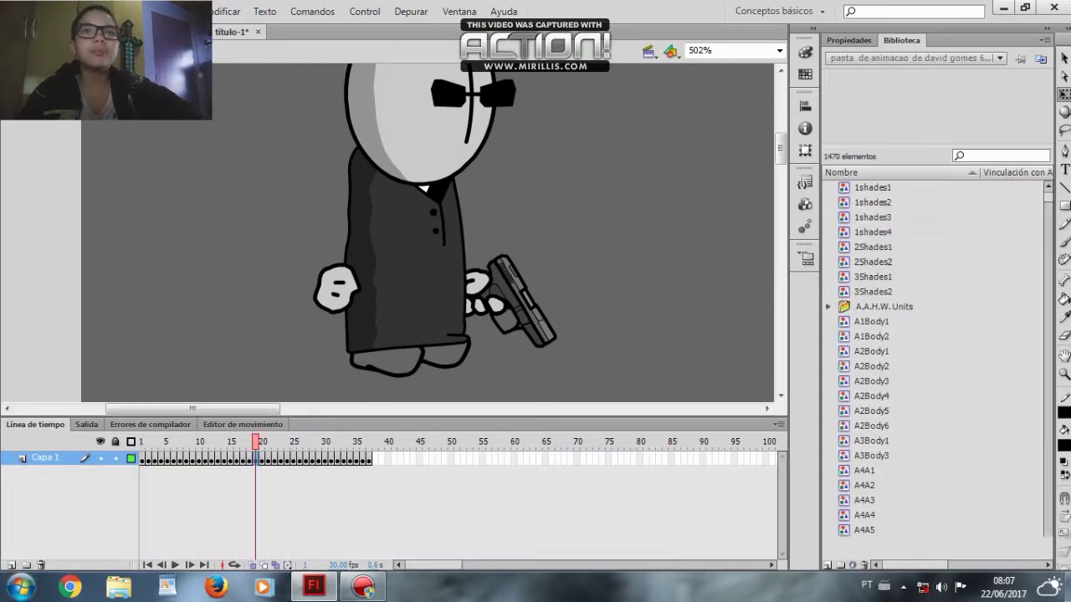
{"action": "scroll", "coordinate": [385, 234], "scroll_direction": "down", "scroll_amount": 3}
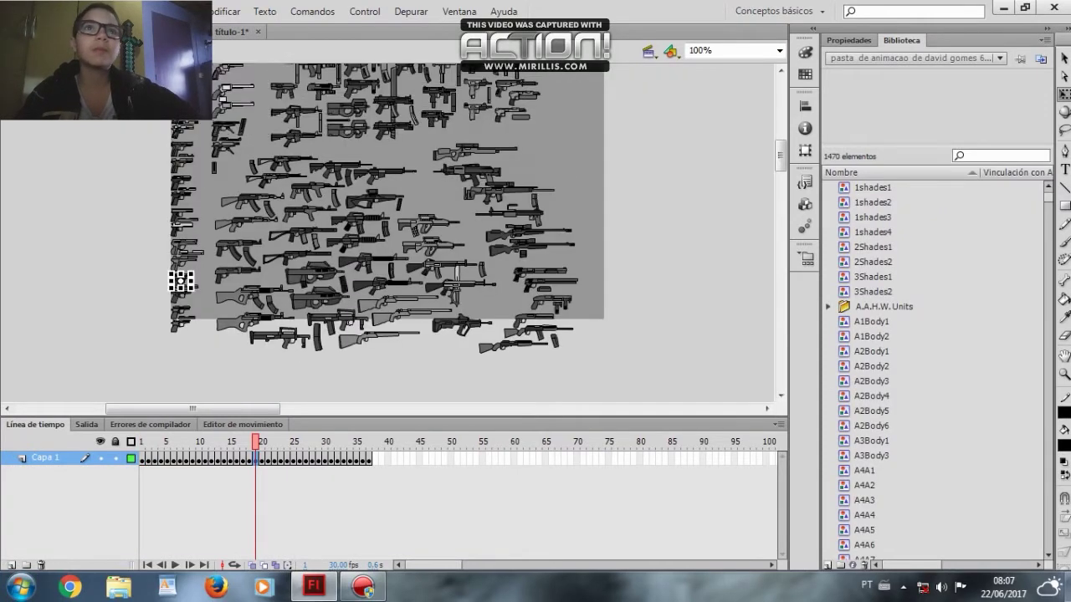
{"action": "scroll", "coordinate": [385, 234], "scroll_direction": "up", "scroll_amount": 6}
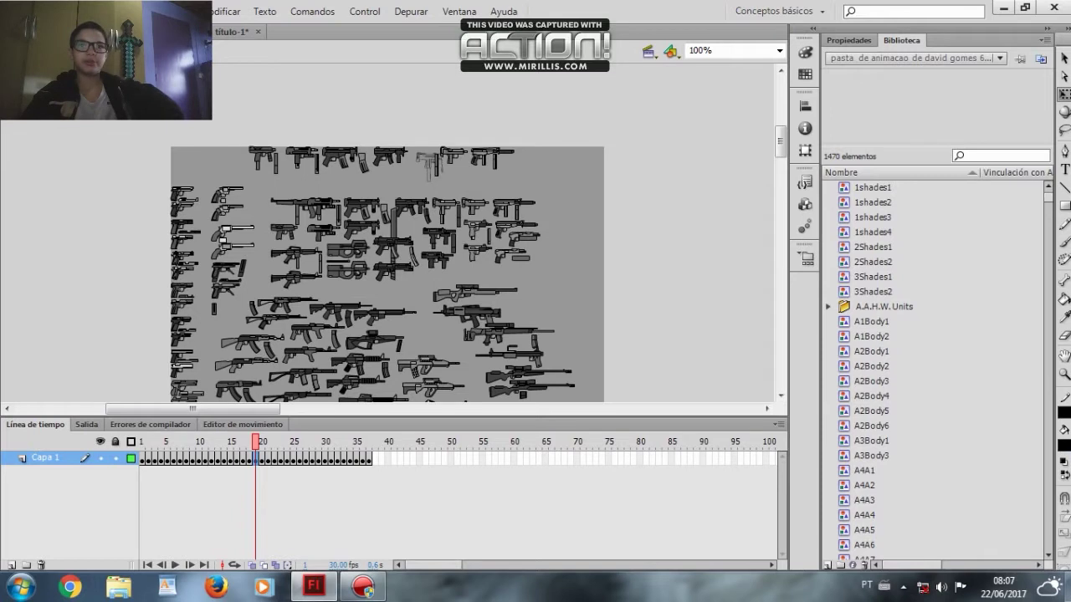
{"action": "left_click", "coordinate": [142, 460]}
{"action": "left_click", "coordinate": [569, 284]}
{"action": "scroll", "coordinate": [569, 284], "scroll_direction": "down", "scroll_amount": 3}
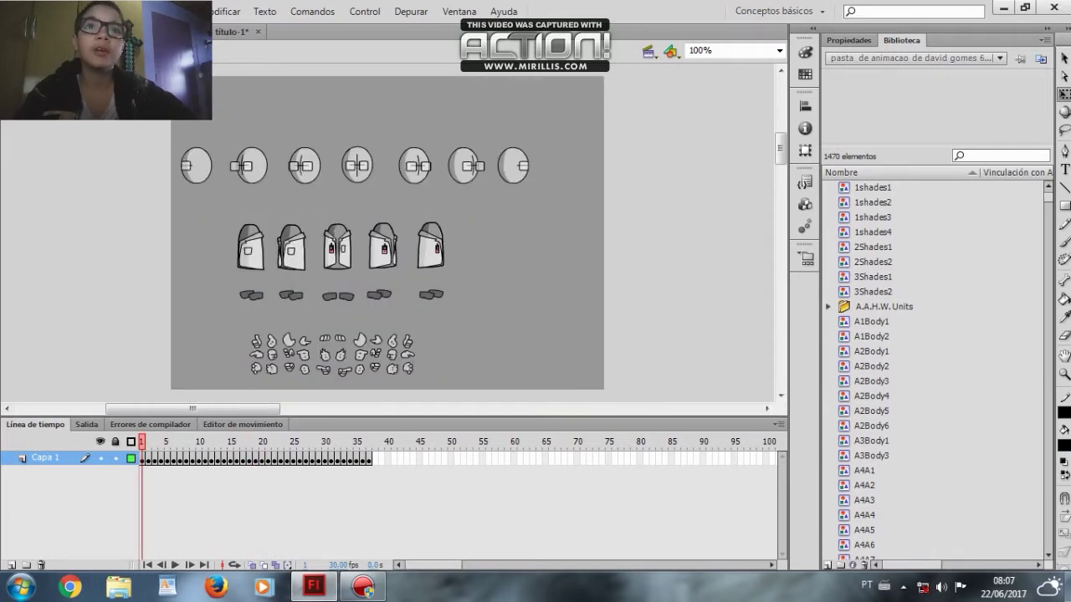
{"action": "left_click", "coordinate": [291, 295]}
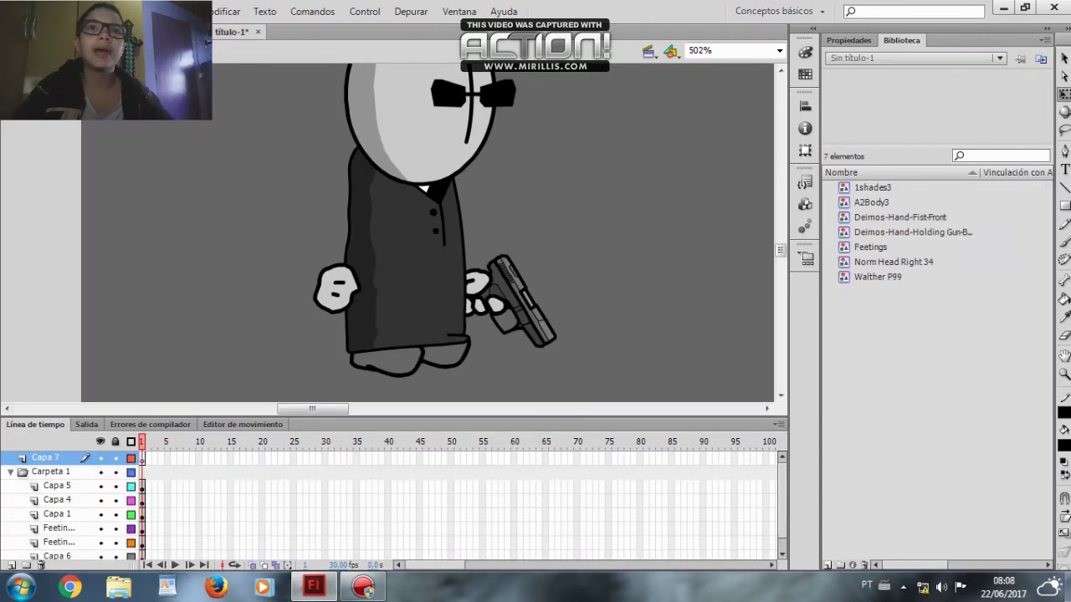
Paste the scientist body and feet on Capa 7 beside the armed character and lower the body onto the feet
{"action": "left_click_drag", "start_coordinate": [313, 409], "coordinate": [354, 409]}
{"action": "key", "text": "ctrl+v"}
{"action": "left_click_drag", "start_coordinate": [389, 192], "coordinate": [441, 197]}
{"action": "scroll", "coordinate": [441, 196], "scroll_direction": "down", "scroll_amount": 2}
{"action": "left_click", "coordinate": [569, 251]}
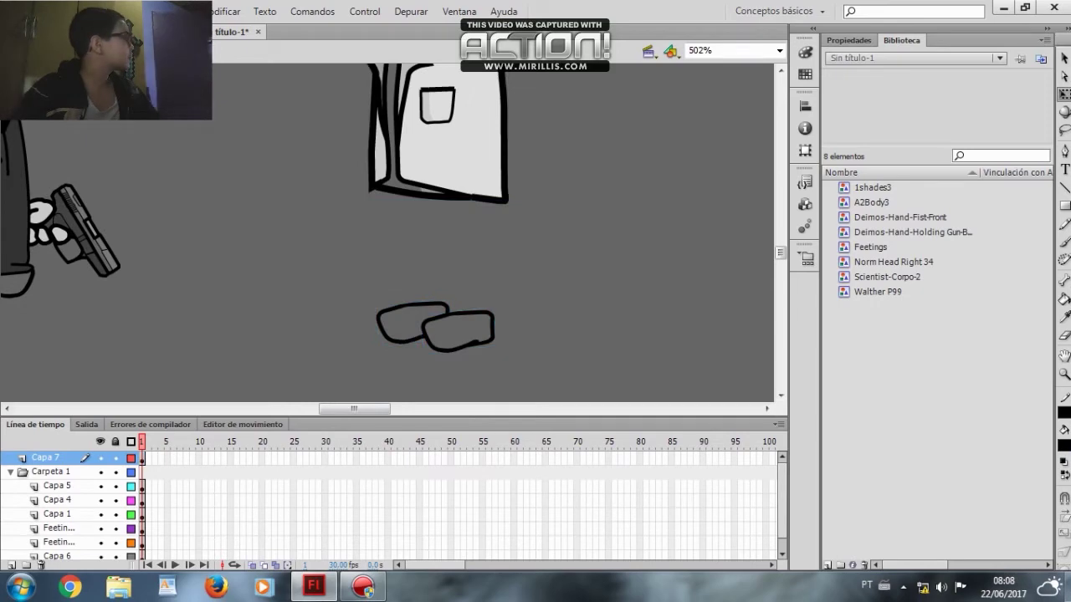
{"action": "left_click_drag", "start_coordinate": [456, 159], "coordinate": [442, 259]}
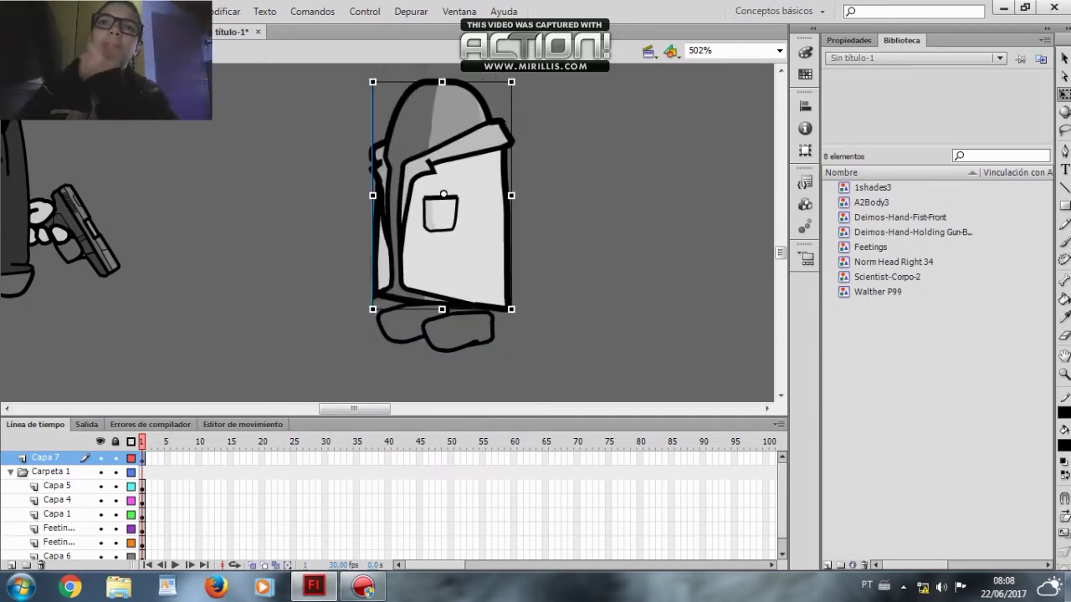
Distribute the scientist's feet to separate layers and shift them slightly up and left under the coat
{"action": "left_click", "coordinate": [413, 322]}
{"action": "right_click", "coordinate": [402, 322]}
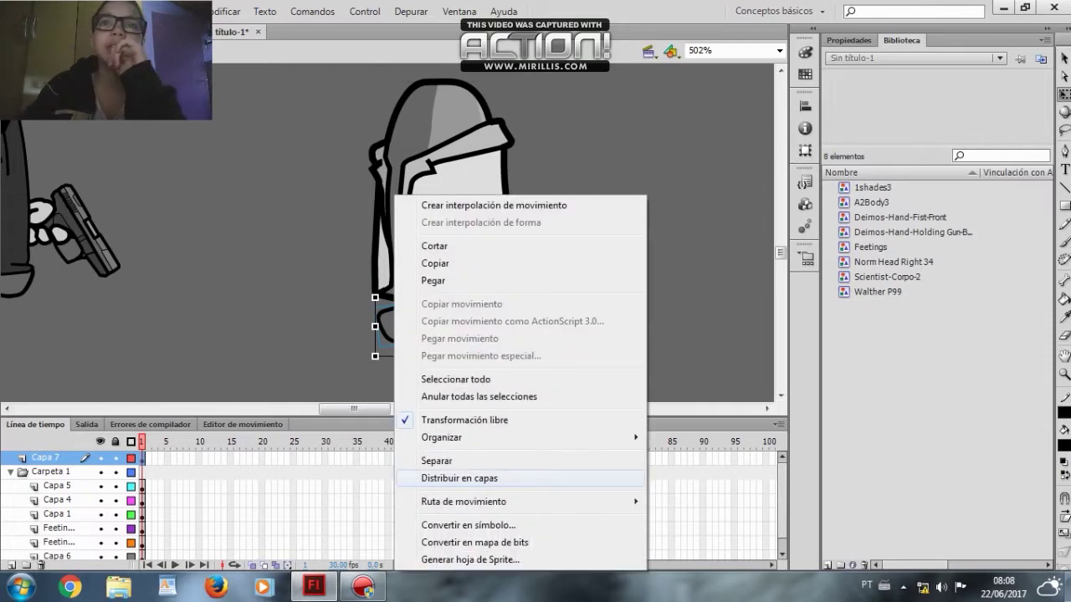
{"action": "left_click", "coordinate": [459, 478]}
{"action": "left_click_drag", "start_coordinate": [451, 334], "coordinate": [449, 323]}
{"action": "key", "text": "Left"}
{"action": "key", "text": "Left"}
{"action": "key", "text": "Left"}
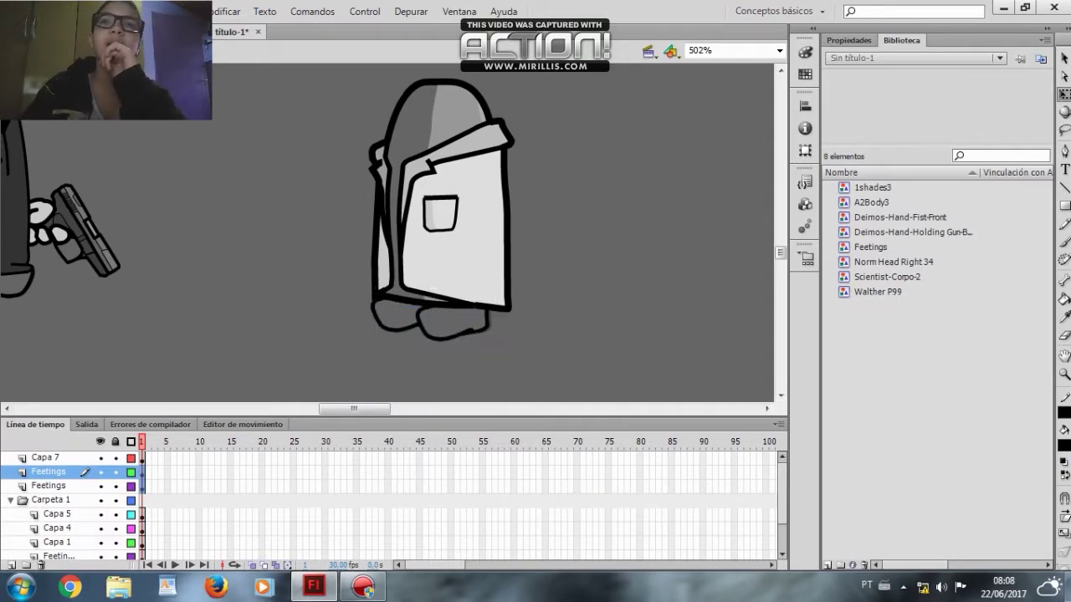
Tilt the scientist's body slightly clockwise and spread the two feet to fit beneath the coat
{"action": "left_click", "coordinate": [456, 259]}
{"action": "left_click_drag", "start_coordinate": [517, 77], "coordinate": [523, 82]}
{"action": "left_click_drag", "start_coordinate": [460, 259], "coordinate": [460, 264]}
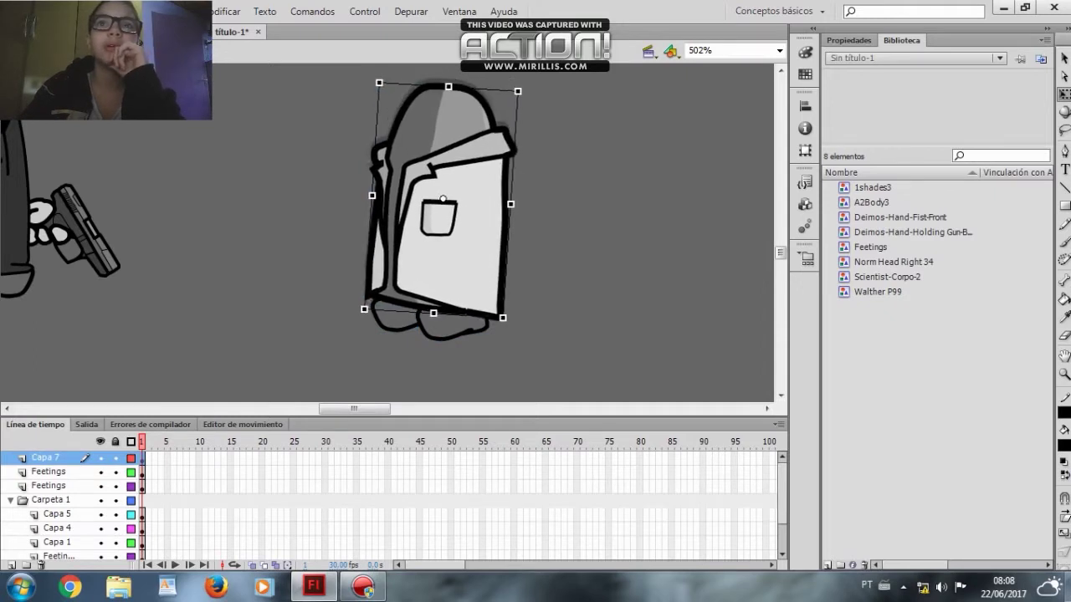
{"action": "left_click", "coordinate": [552, 334]}
{"action": "left_click_drag", "start_coordinate": [453, 326], "coordinate": [391, 319]}
{"action": "left_click", "coordinate": [335, 356]}
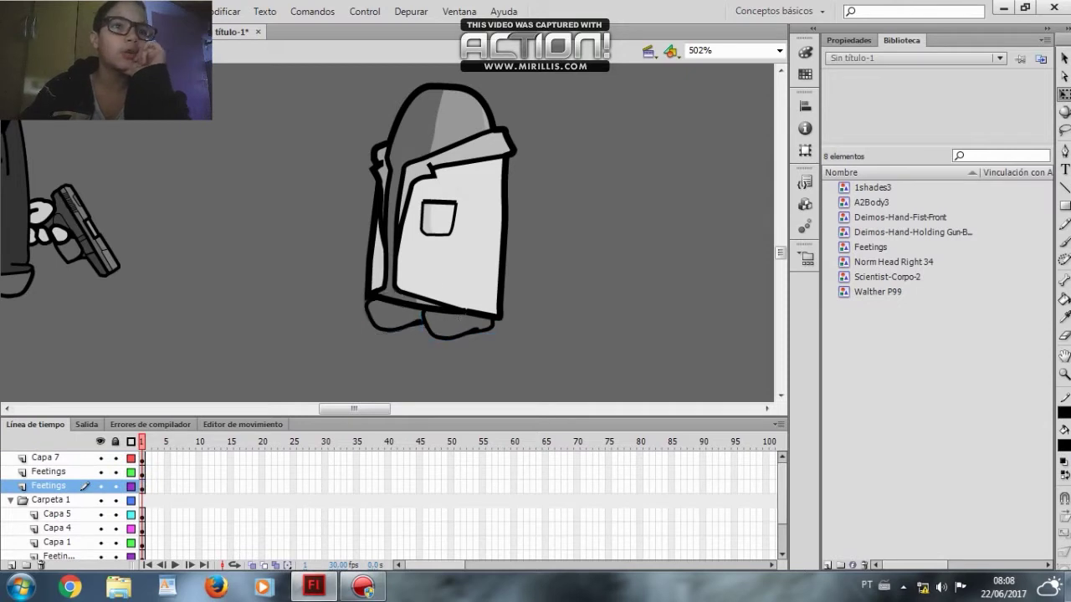
Add three empty layers, placing Capa 10 and Capa 11 above the body and Capa 12 below the feet
{"action": "left_click", "coordinate": [12, 566]}
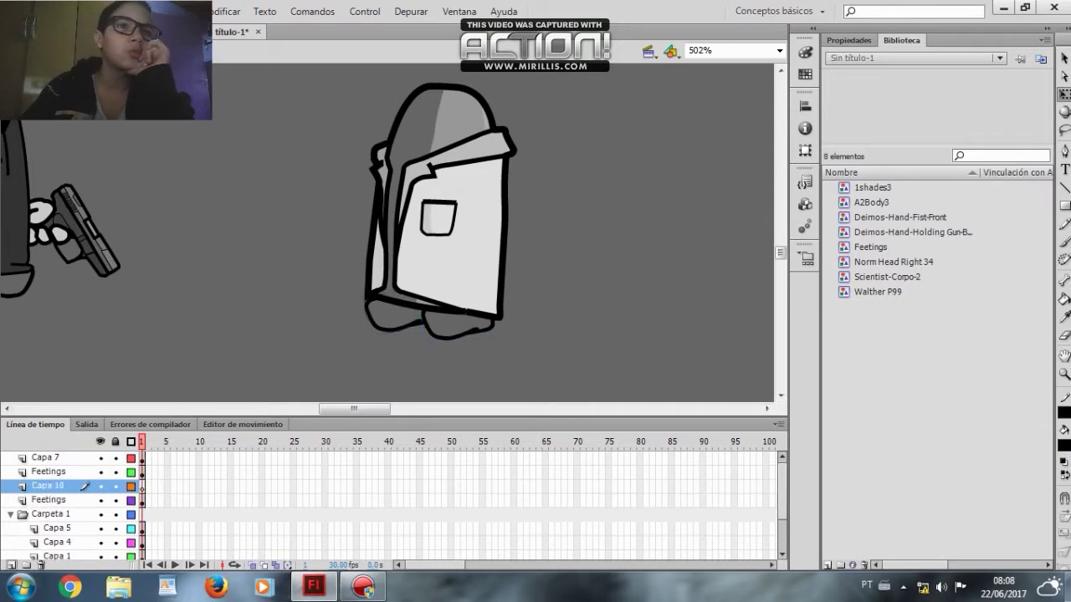
{"action": "left_click", "coordinate": [11, 565]}
{"action": "left_click_drag", "start_coordinate": [48, 485], "coordinate": [48, 456]}
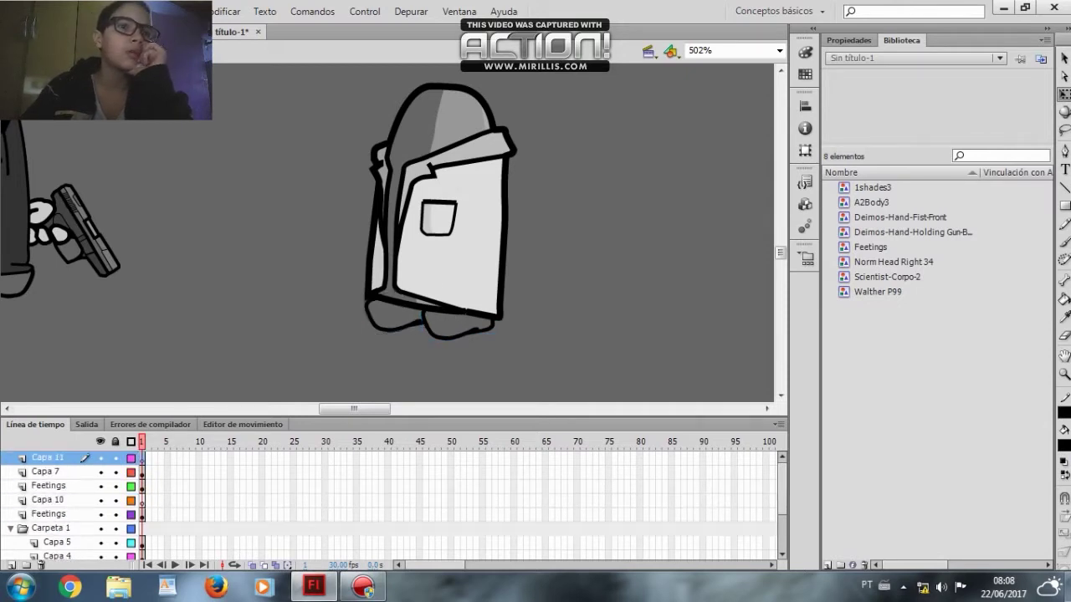
{"action": "left_click_drag", "start_coordinate": [48, 499], "coordinate": [48, 456]}
{"action": "left_click", "coordinate": [11, 565]}
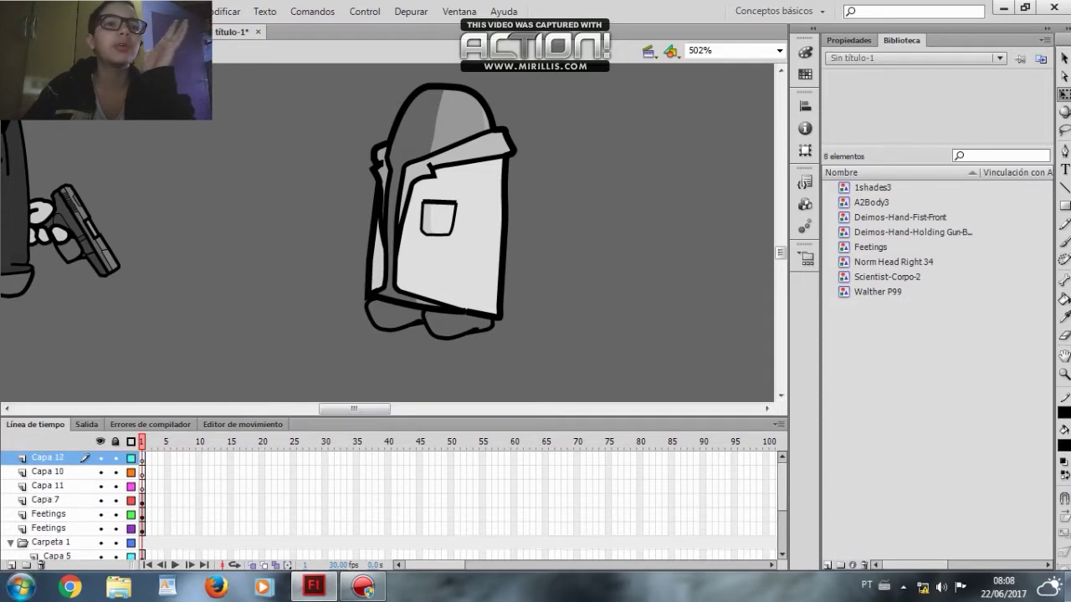
{"action": "left_click_drag", "start_coordinate": [25, 457], "coordinate": [21, 535]}
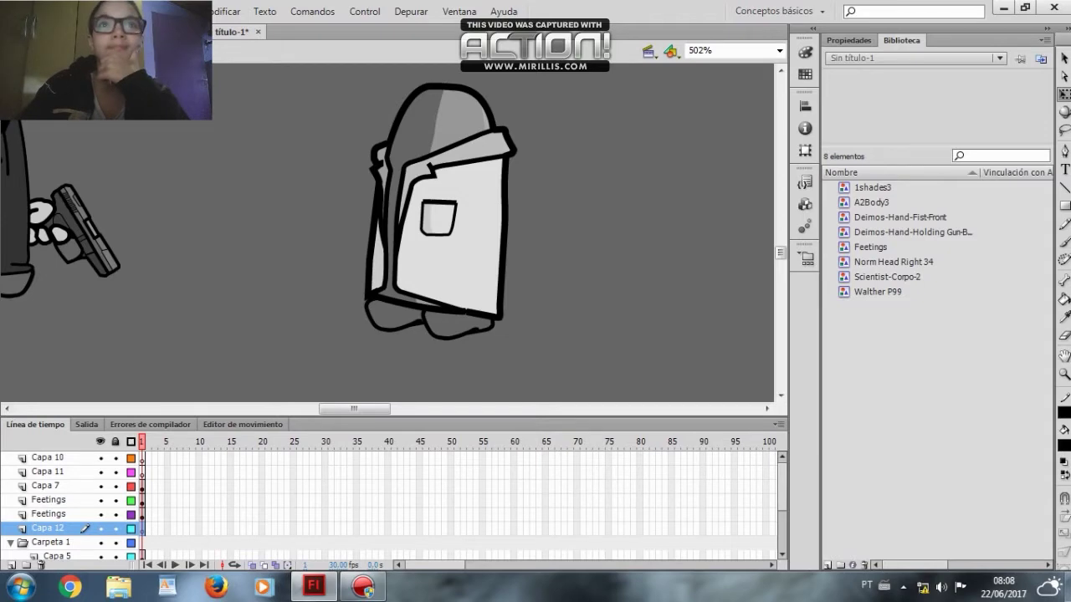
Copy the Deimos-Hand-Fist-Back hand from the sprite pack, paste it on Capa 12 and move it out in front of the coat
{"action": "left_click", "coordinate": [92, 31]}
{"action": "scroll", "coordinate": [388, 234], "scroll_direction": "down", "scroll_amount": 3}
{"action": "scroll", "coordinate": [388, 234], "scroll_direction": "up", "scroll_amount": 1}
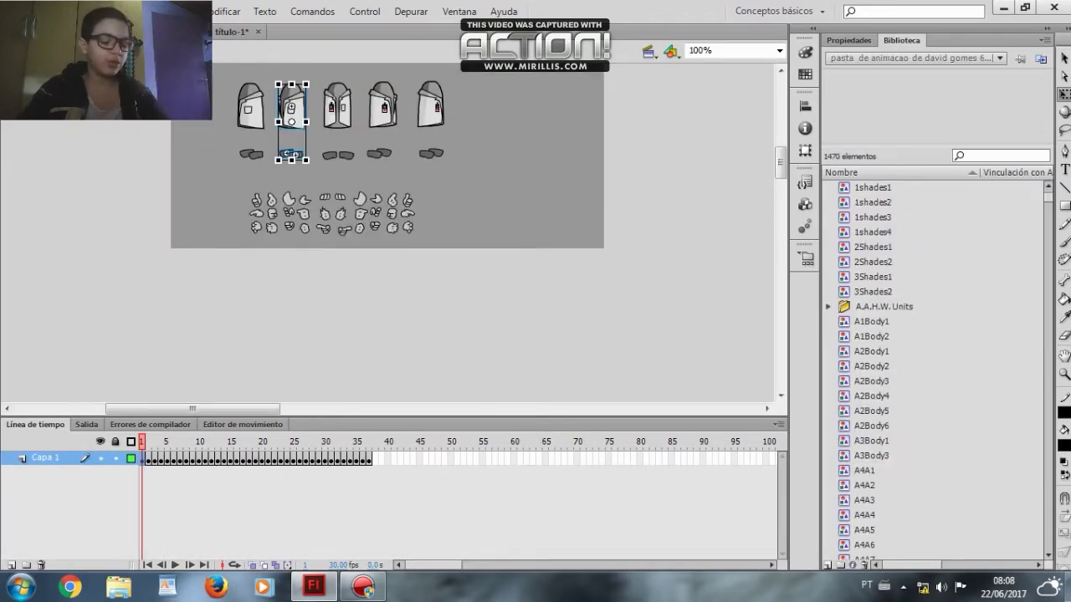
{"action": "left_click", "coordinate": [289, 226]}
{"action": "key", "text": "ctrl+v"}
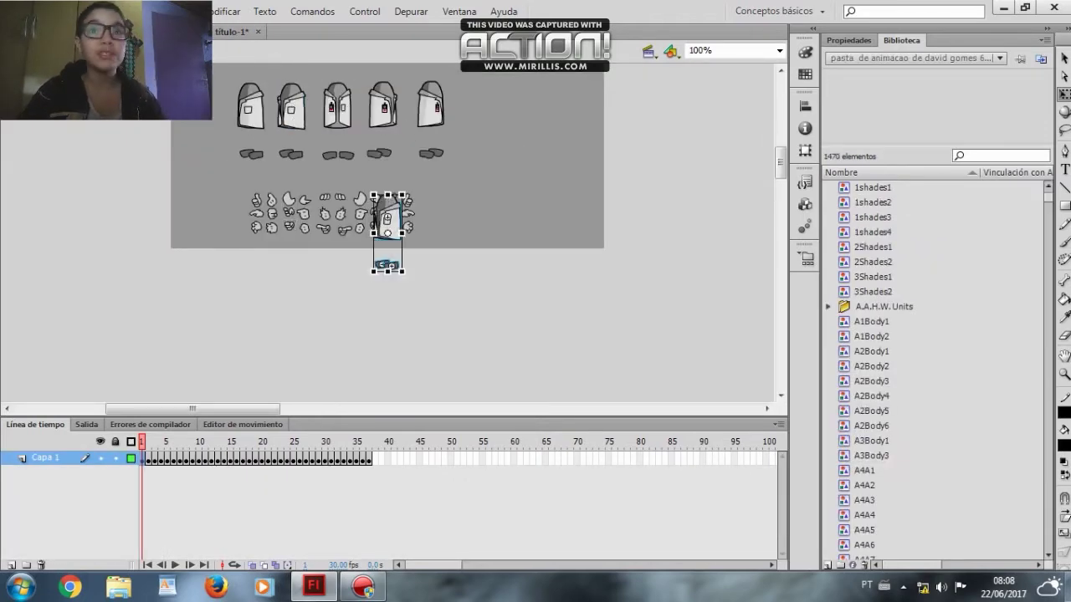
{"action": "key", "text": "ctrl+z"}
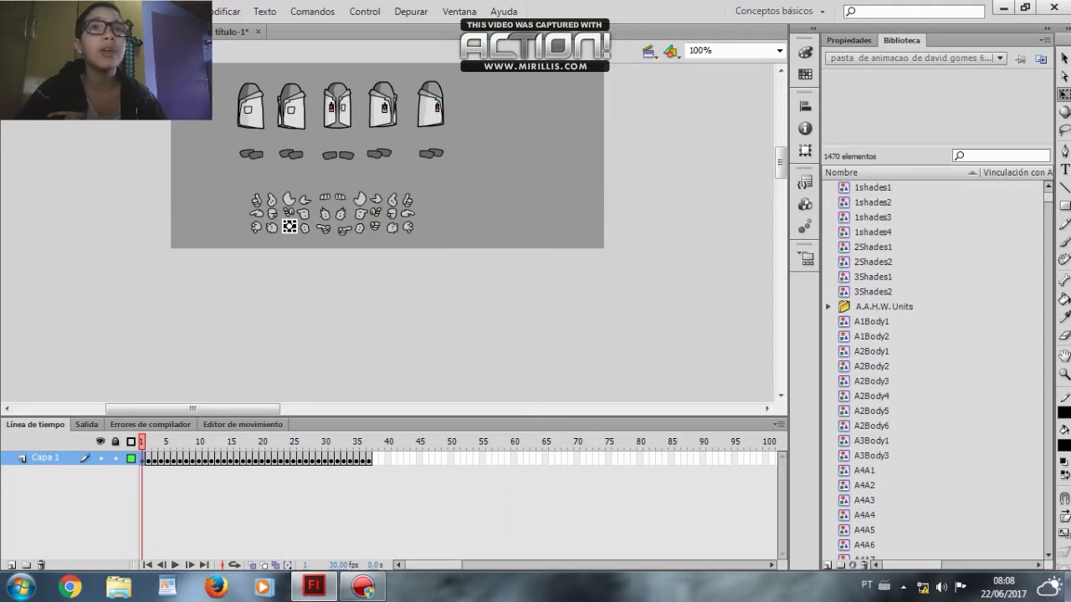
{"action": "left_click", "coordinate": [235, 32]}
{"action": "key", "text": "ctrl+v"}
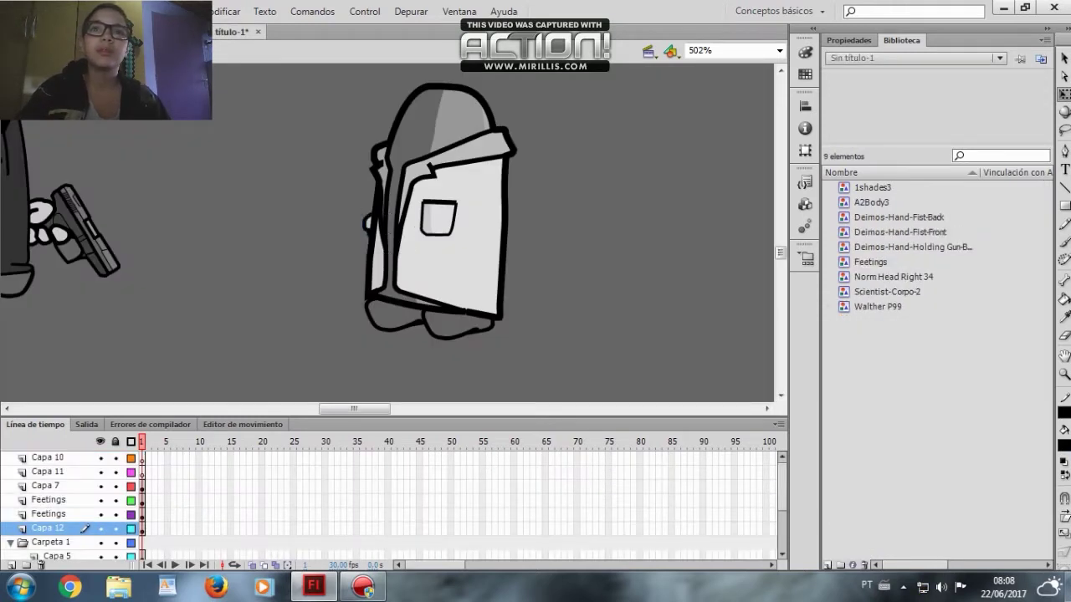
{"action": "left_click_drag", "start_coordinate": [387, 233], "coordinate": [362, 231]}
Select all of the scientist's parts, including the fist, and move them up together
{"action": "left_click_drag", "start_coordinate": [282, 205], "coordinate": [610, 352]}
{"action": "left_click", "coordinate": [282, 205]}
{"action": "left_click_drag", "start_coordinate": [282, 205], "coordinate": [611, 353]}
{"action": "left_click_drag", "start_coordinate": [452, 251], "coordinate": [452, 209]}
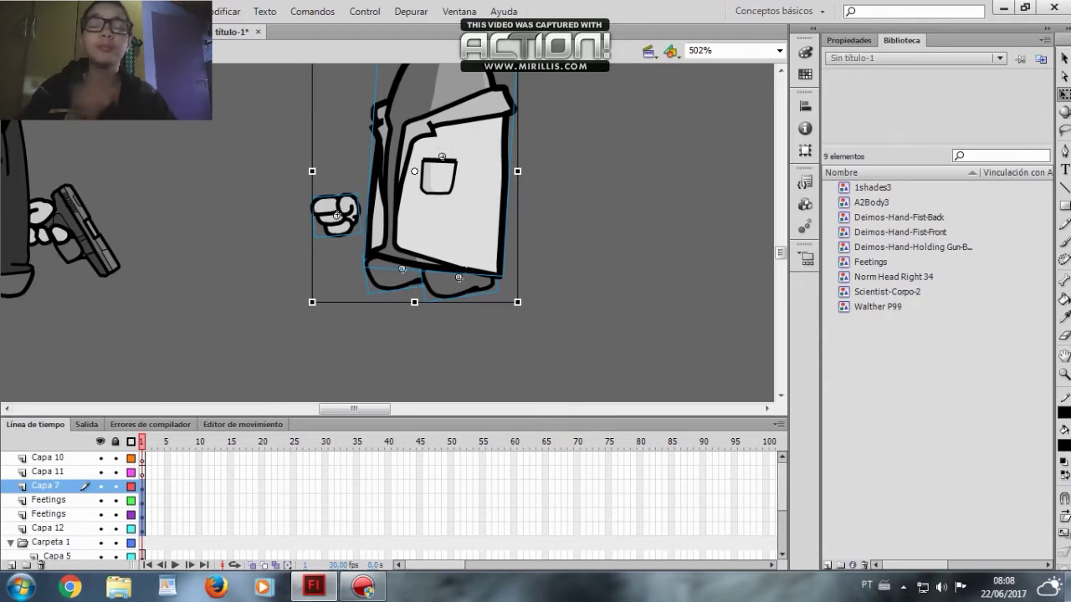
{"action": "left_click", "coordinate": [282, 239]}
{"action": "left_click", "coordinate": [337, 215]}
{"action": "left_click", "coordinate": [282, 239]}
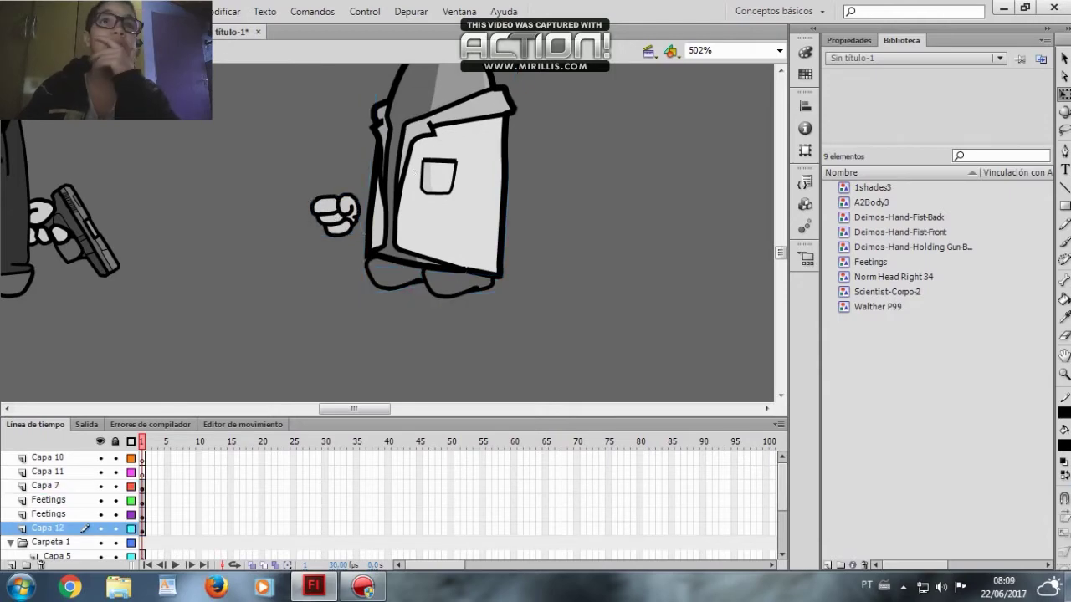
Copy the Deimos-Hand-Fist-Front hand from the bottom row of hands in the sprite pack for the untitled document
{"action": "left_click", "coordinate": [100, 32]}
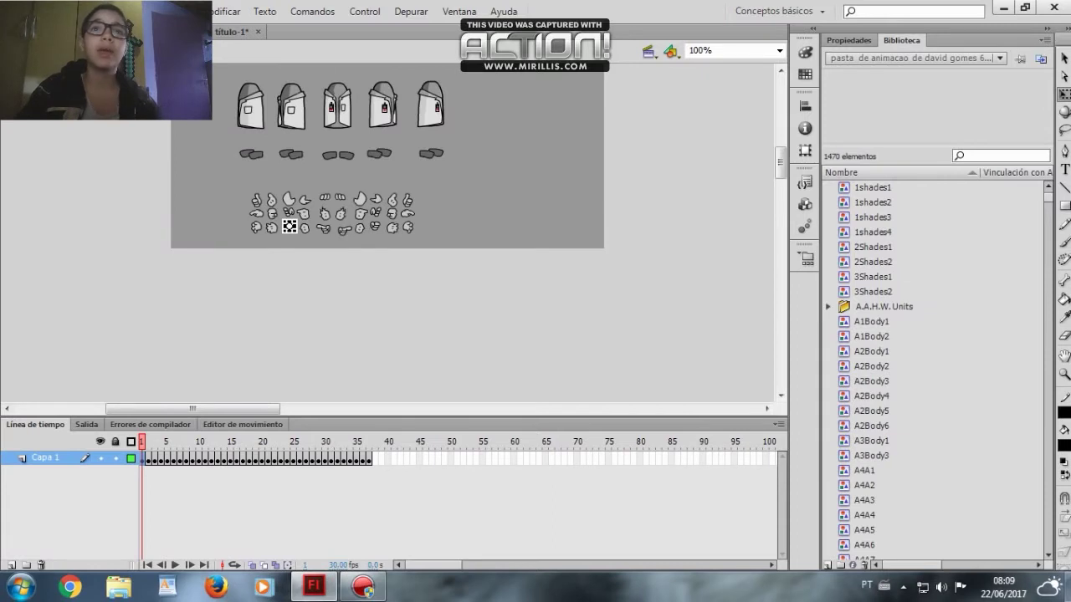
{"action": "left_click", "coordinate": [299, 239]}
{"action": "left_click", "coordinate": [304, 215]}
{"action": "left_click", "coordinate": [306, 239]}
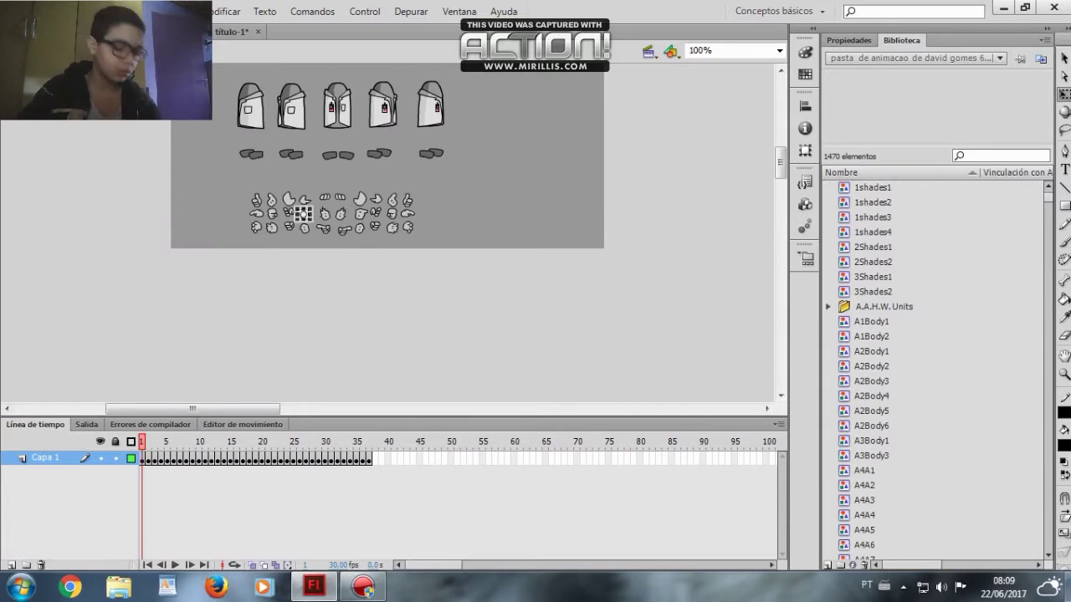
{"action": "left_click", "coordinate": [304, 227]}
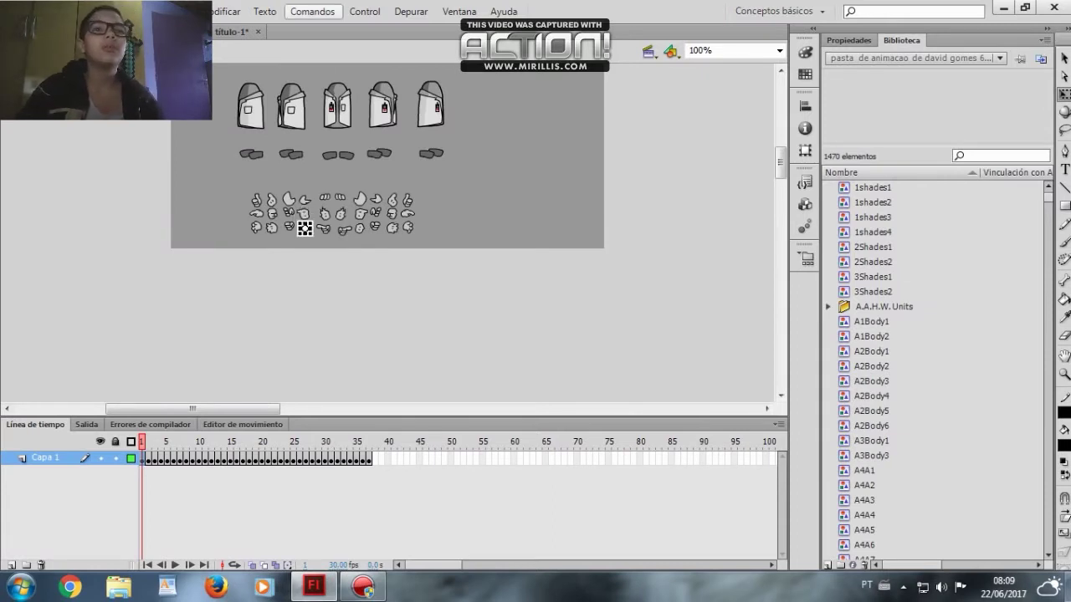
{"action": "key", "text": "ctrl+Tab"}
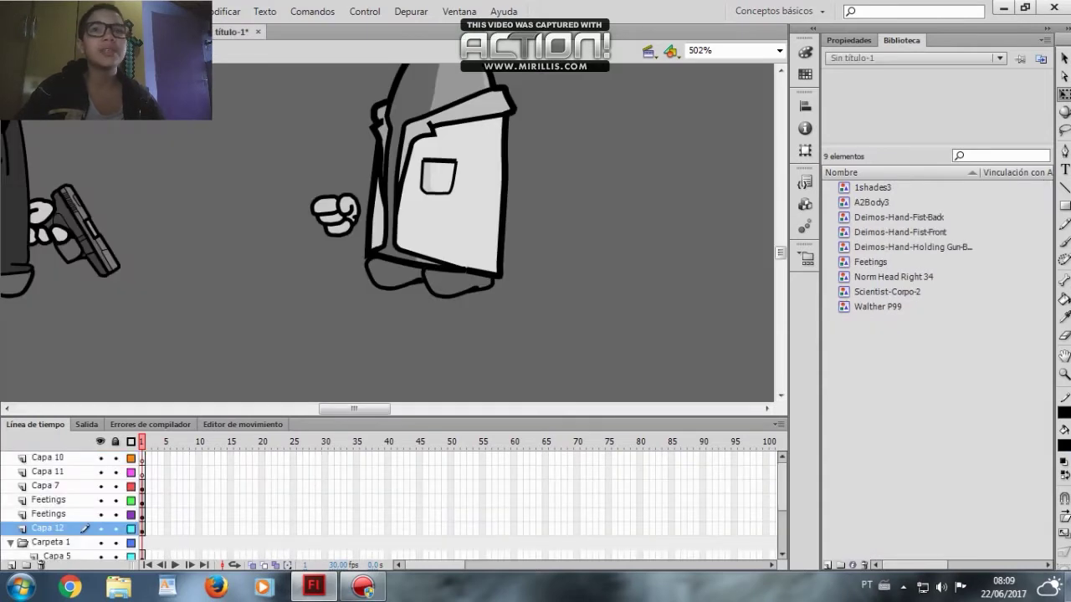
Paste the front fist on Capa 10 and place it over the lower back edge of the coat
{"action": "left_click", "coordinate": [60, 459]}
{"action": "key", "text": "ctrl+v"}
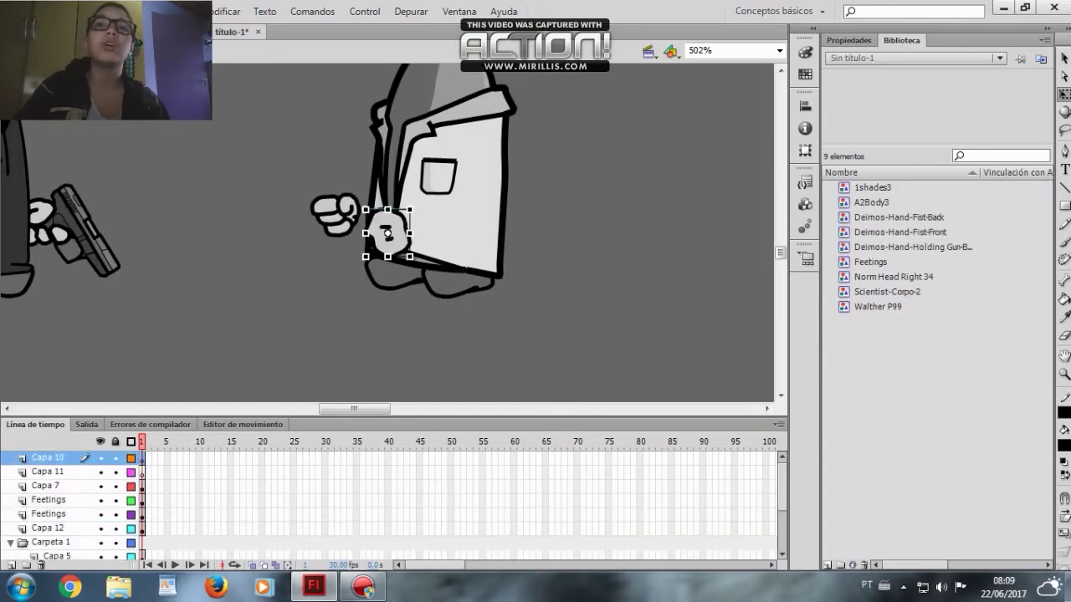
{"action": "left_click_drag", "start_coordinate": [391, 241], "coordinate": [332, 323]}
{"action": "left_click_drag", "start_coordinate": [456, 241], "coordinate": [509, 238]}
{"action": "key", "text": "Escape"}
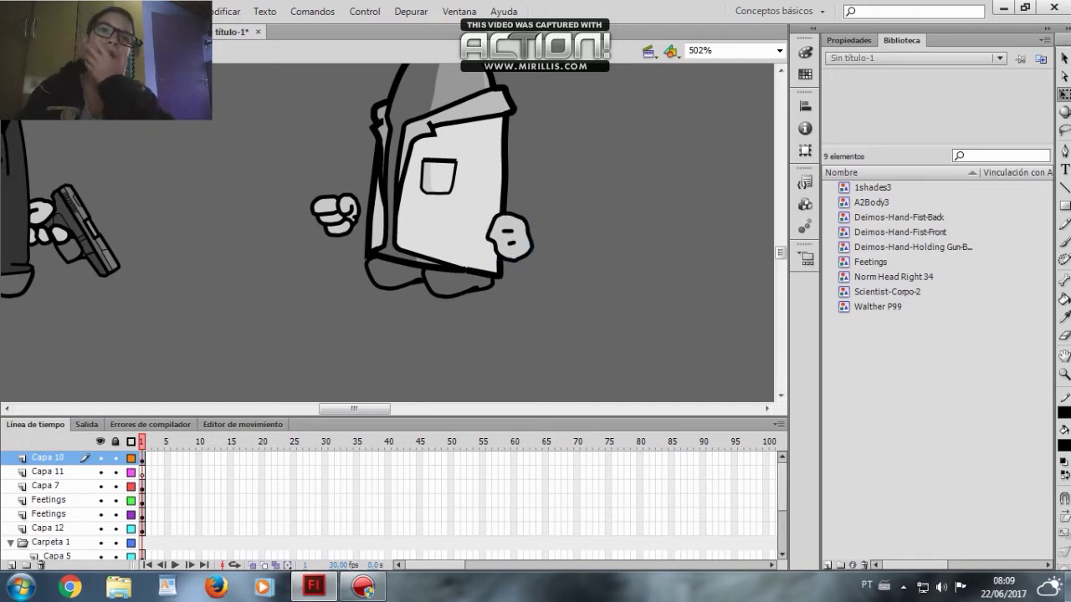
Target Capa 11 for the head and copy the second scientist head with square glasses from the sprite pack's head row
{"action": "left_click", "coordinate": [50, 472]}
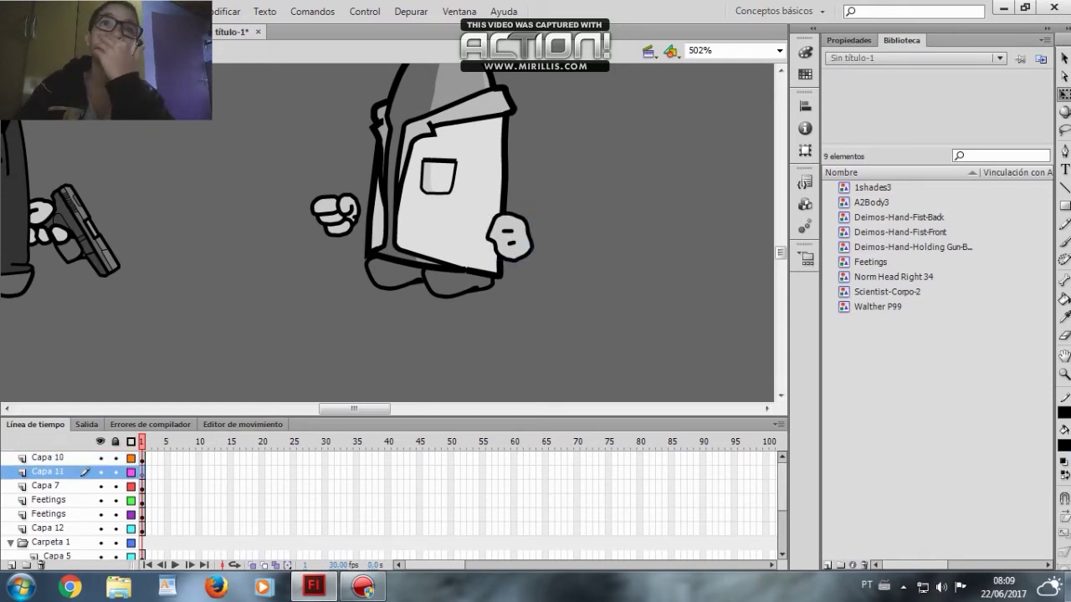
{"action": "left_click", "coordinate": [100, 32]}
{"action": "scroll", "coordinate": [387, 234], "scroll_direction": "up", "scroll_amount": 5}
{"action": "left_click", "coordinate": [248, 237]}
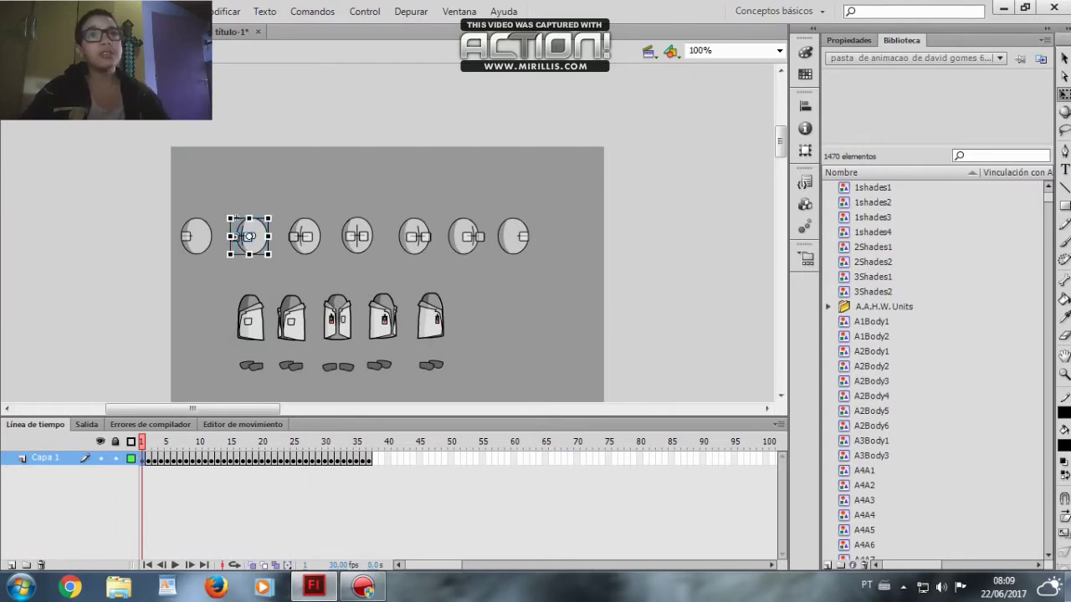
{"action": "key", "text": "ctrl+c"}
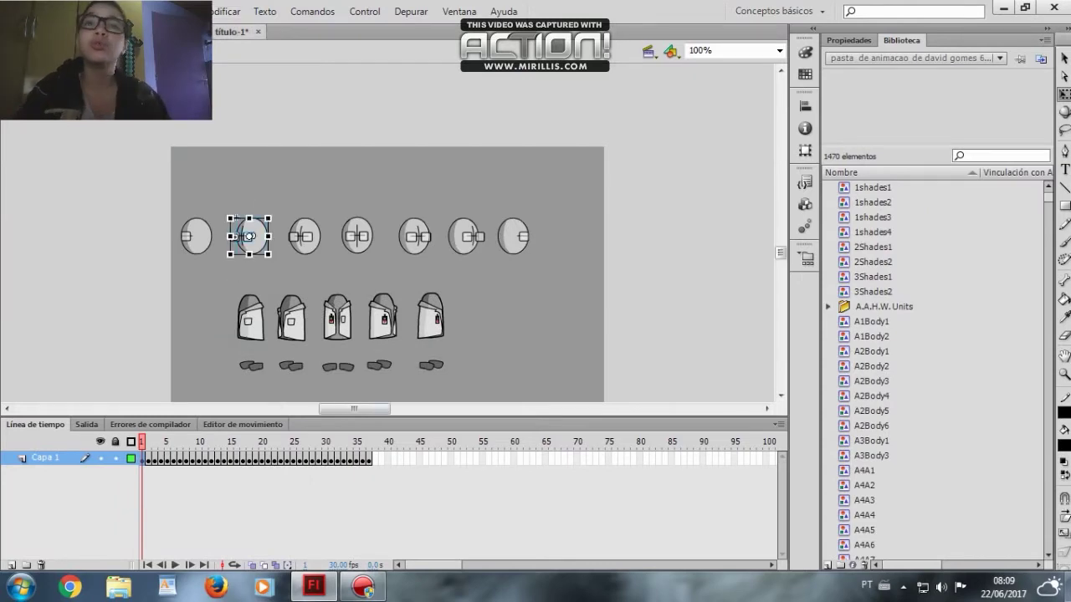
Paste the scientist head on Capa 11 of the untitled document and seat it over the collar of the coat
{"action": "key", "text": "ctrl+Tab"}
{"action": "key", "text": "ctrl+v"}
{"action": "scroll", "coordinate": [388, 234], "scroll_direction": "up", "scroll_amount": 3}
{"action": "left_click_drag", "start_coordinate": [427, 306], "coordinate": [430, 151]}
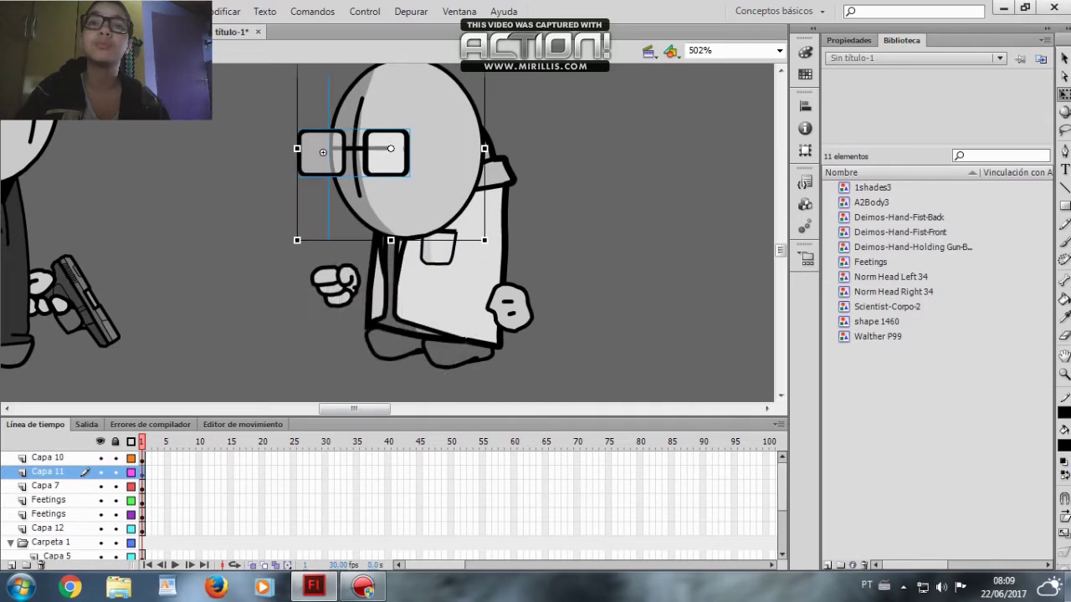
{"action": "scroll", "coordinate": [430, 151], "scroll_direction": "up", "scroll_amount": 2}
{"action": "left_click_drag", "start_coordinate": [490, 360], "coordinate": [505, 339]}
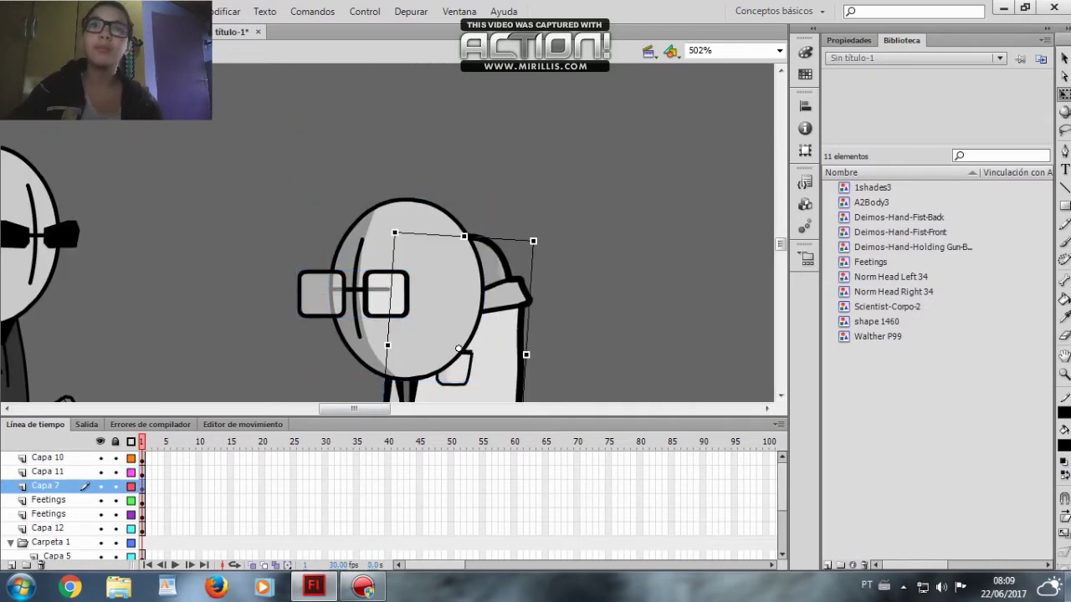
{"action": "scroll", "coordinate": [387, 234], "scroll_direction": "down", "scroll_amount": 2}
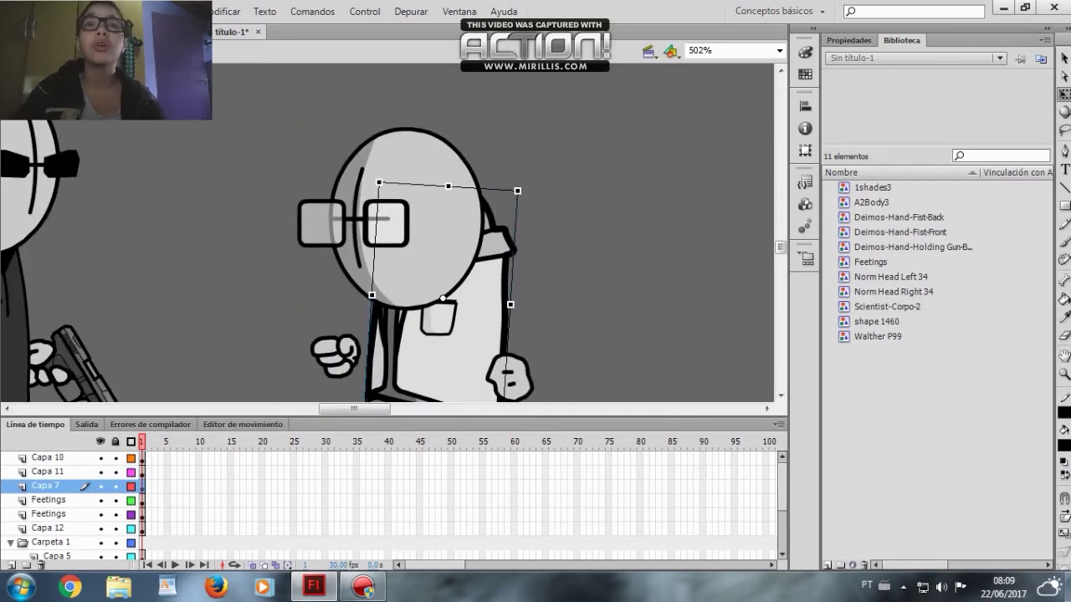
{"action": "left_click_drag", "start_coordinate": [313, 147], "coordinate": [369, 171]}
{"action": "scroll", "coordinate": [347, 77], "scroll_direction": "down", "scroll_amount": 4}
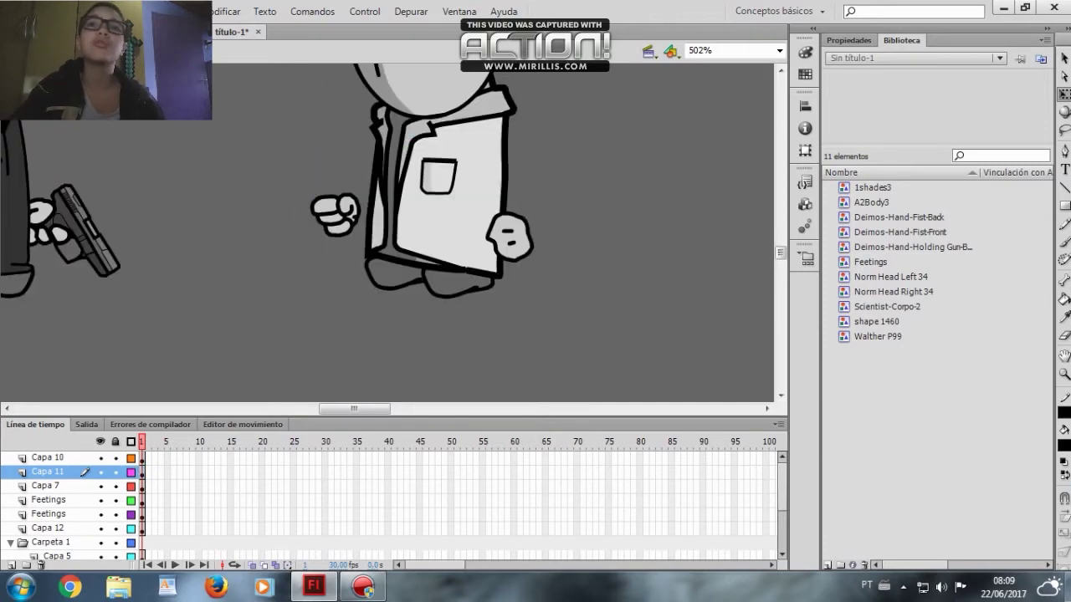
{"action": "left_click_drag", "start_coordinate": [545, 305], "coordinate": [276, 72]}
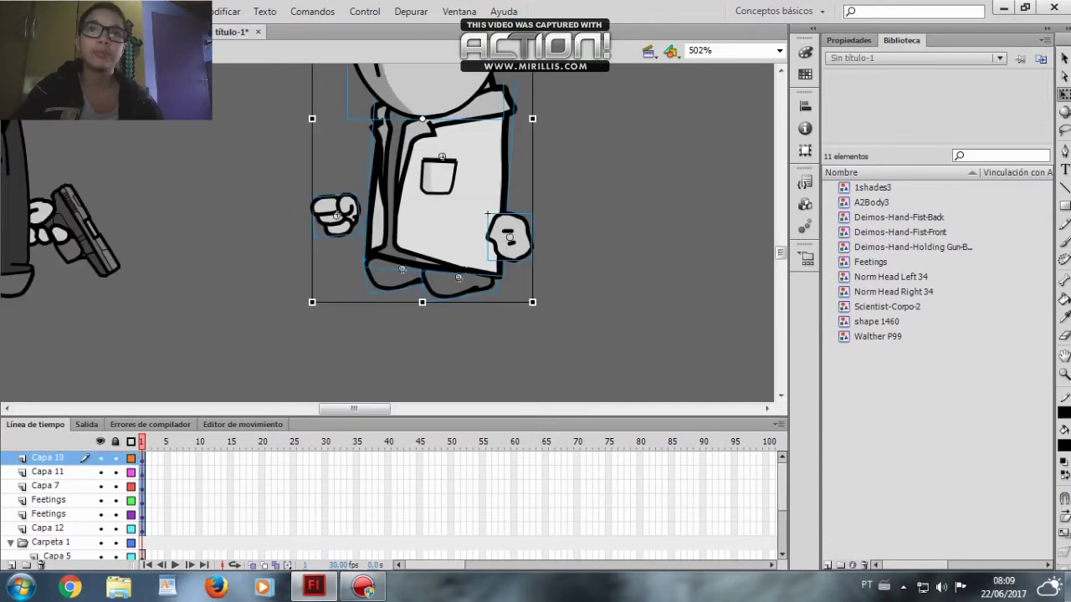
{"action": "key", "text": "Escape"}
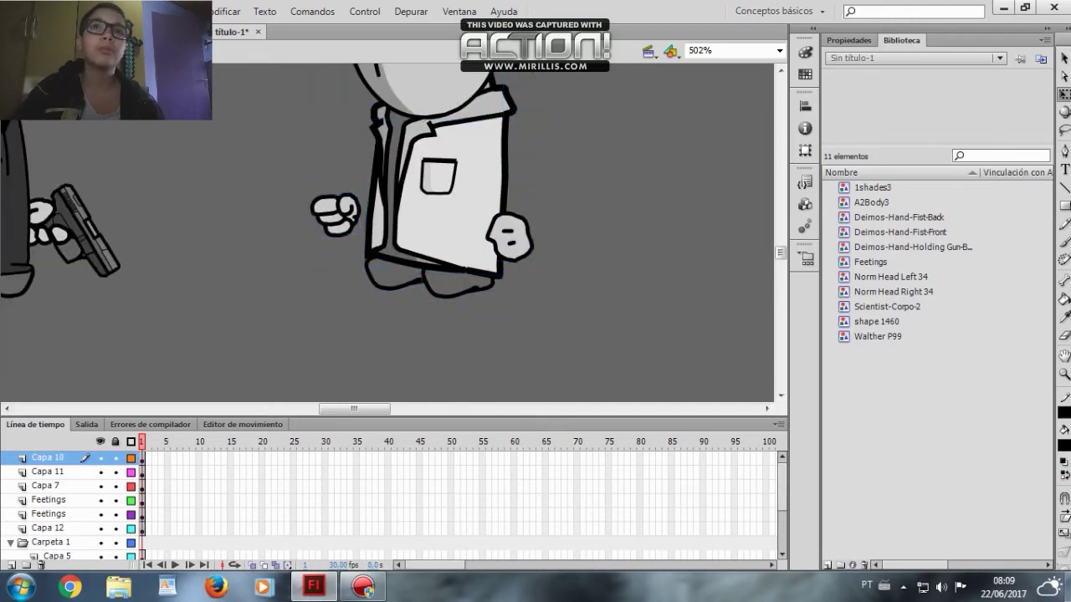
{"action": "scroll", "coordinate": [394, 216], "scroll_direction": "up", "scroll_amount": 2}
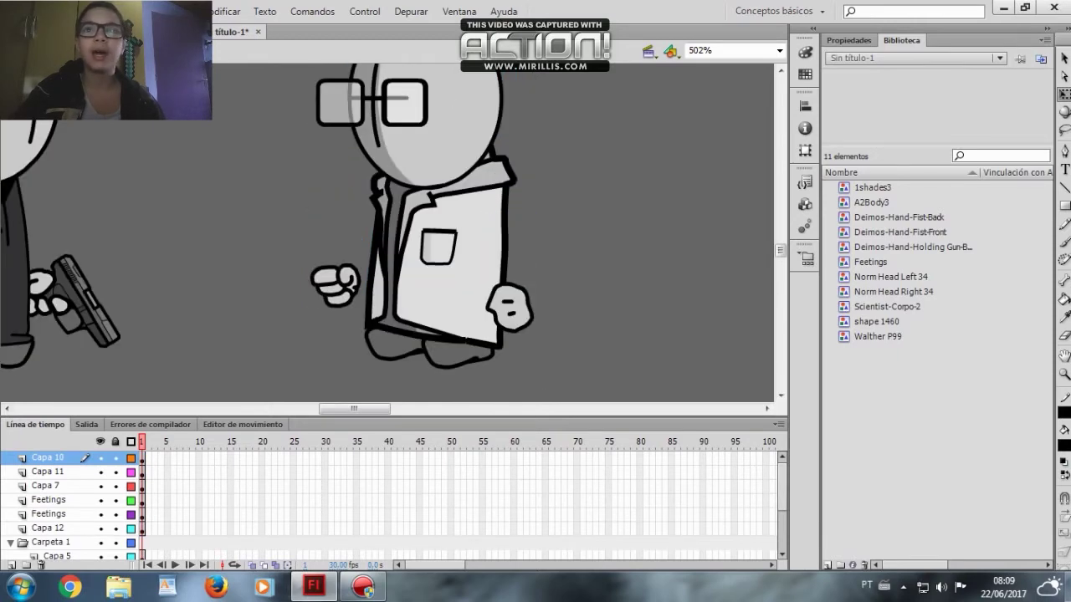
Extend the armed character's layers to frame 2 and add a keyframe there for the suit body on Capa 1
{"action": "scroll", "coordinate": [394, 217], "scroll_direction": "left", "scroll_amount": 10}
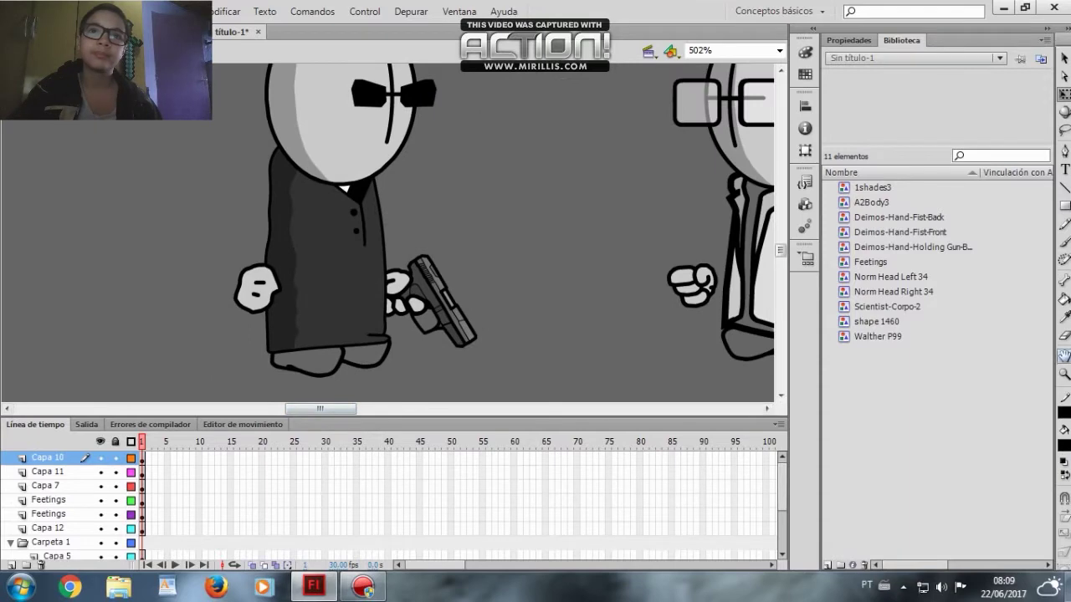
{"action": "left_click_drag", "start_coordinate": [226, 293], "coordinate": [492, 371]}
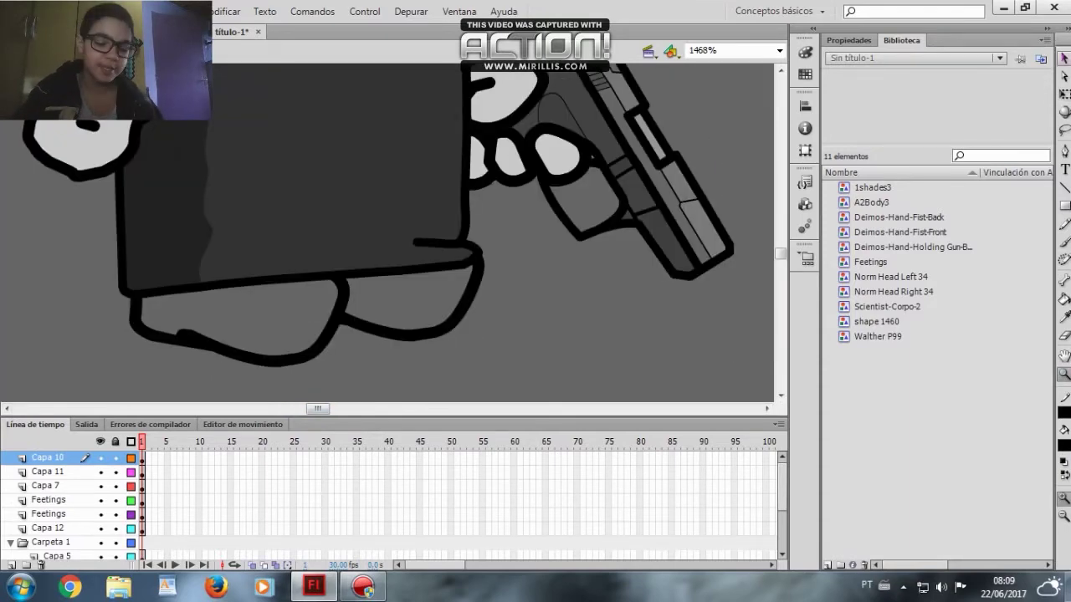
{"action": "left_click", "coordinate": [1064, 57]}
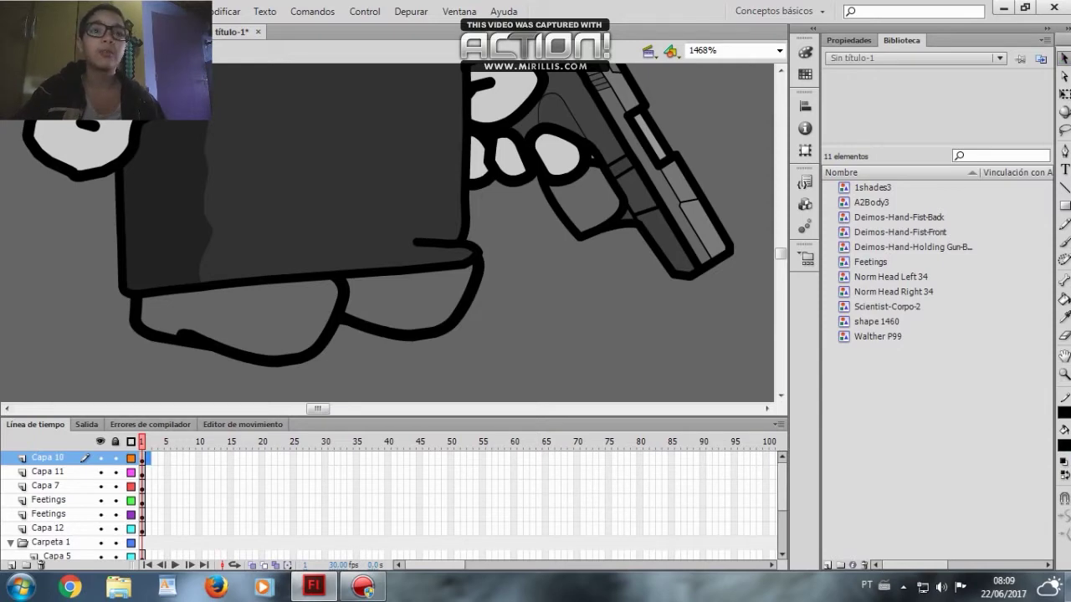
{"action": "left_click", "coordinate": [335, 193]}
{"action": "left_click", "coordinate": [160, 501]}
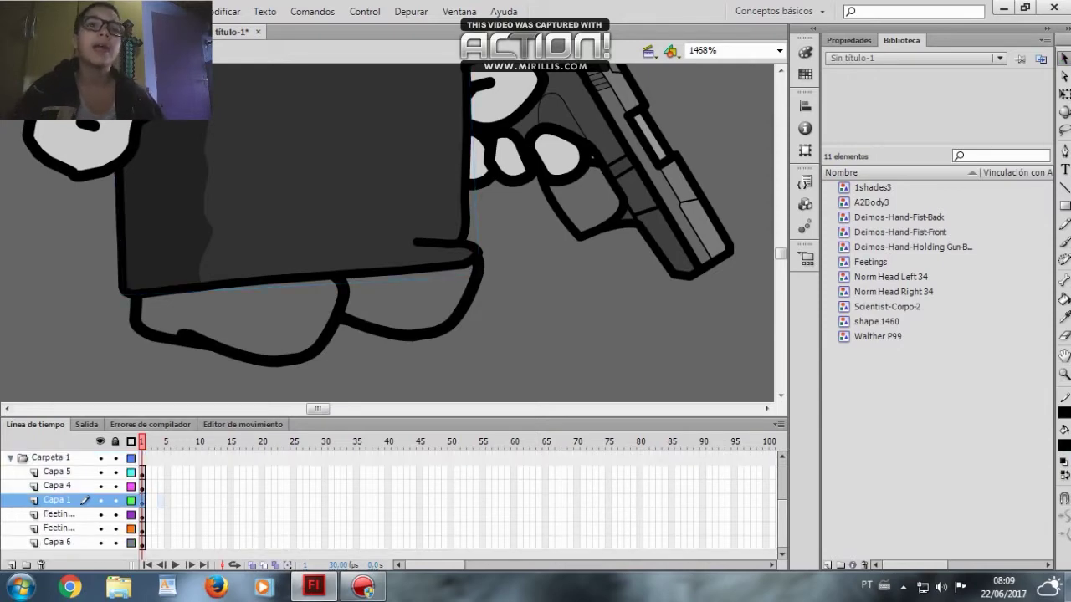
{"action": "key", "text": "F5"}
{"action": "key", "text": "F6"}
Nudge the suit body slightly forward and up in frame 2
{"action": "key", "text": "Right"}
{"action": "key", "text": "Right"}
{"action": "key", "text": "Right"}
{"action": "key", "text": "Right"}
{"action": "key", "text": "Right"}
{"action": "key", "text": "Right"}
{"action": "key", "text": "Up"}
{"action": "key", "text": "Up"}
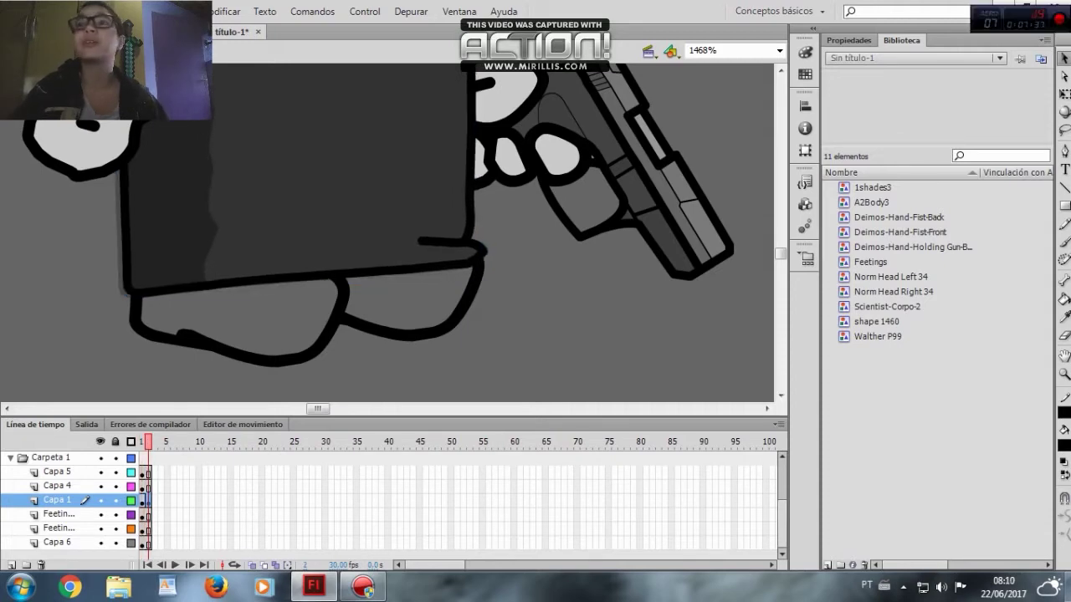
Add Capa 1 keyframes at frames 3 and 4, shifting the suit body further forward and up
{"action": "key", "text": "F6"}
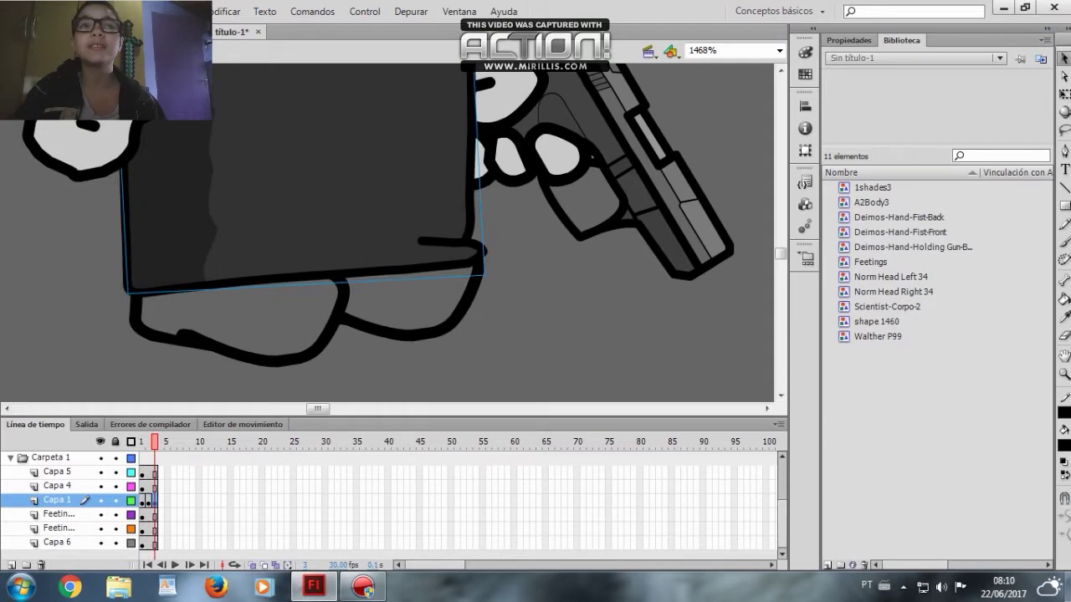
{"action": "key", "text": "F6"}
{"action": "key", "text": "shift+Right"}
{"action": "key", "text": "shift+Right"}
{"action": "key", "text": "shift+Up"}
{"action": "key", "text": "F5"}
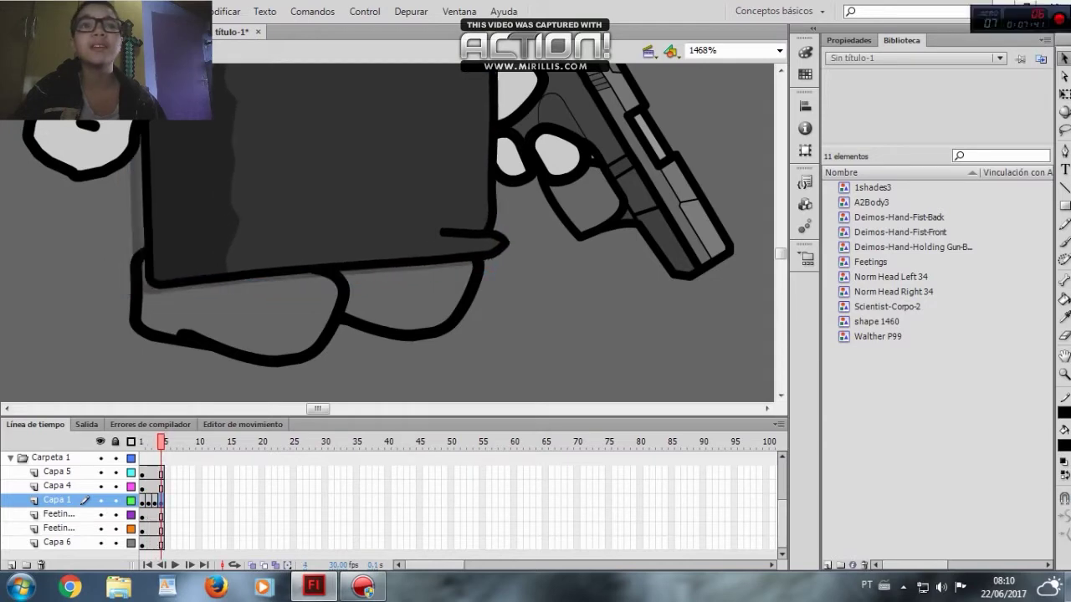
Add Capa 1 keyframes at frames 5 and 6, moving the suit body forward toward the gun
{"action": "key", "text": "F6"}
{"action": "key", "text": "F6"}
{"action": "key", "text": "Right"}
{"action": "key", "text": "Right"}
{"action": "key", "text": "Right"}
{"action": "key", "text": "Right"}
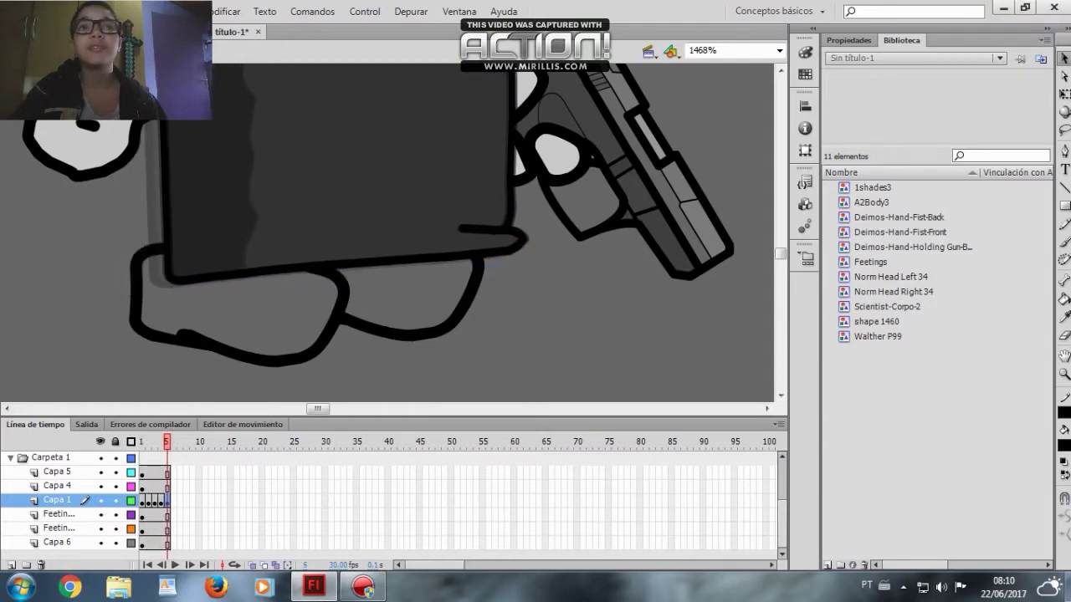
{"action": "key", "text": "Right"}
{"action": "key", "text": "Right"}
{"action": "key", "text": "Right"}
{"action": "key", "text": "Right"}
{"action": "key", "text": "F6"}
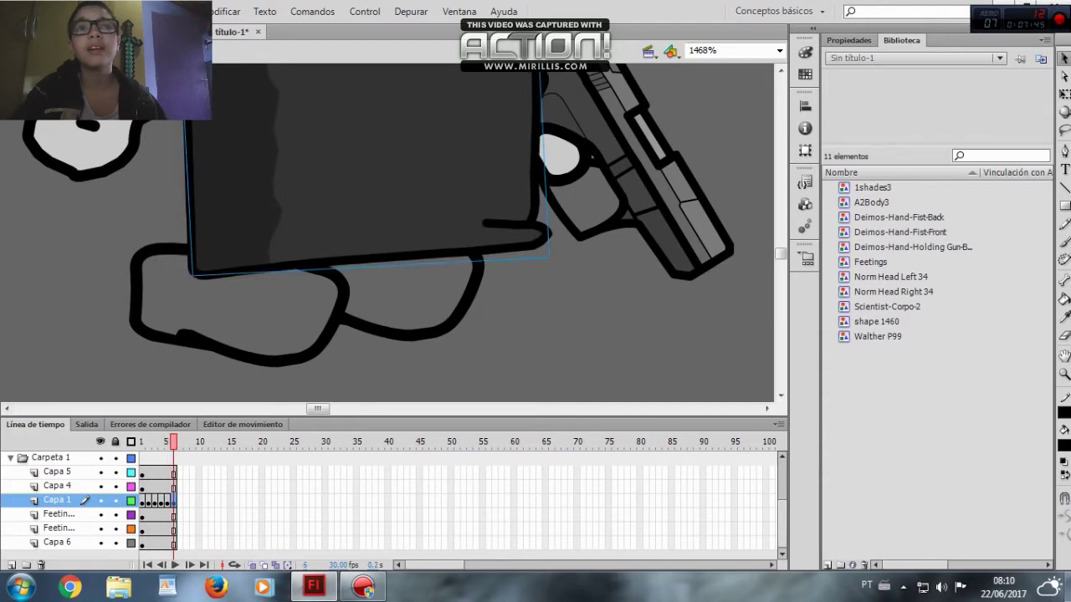
Add a Capa 1 keyframe at frame 7 and nudge the suit body further forward and slightly up
{"action": "key", "text": "F6"}
{"action": "key", "text": "Right"}
{"action": "key", "text": "Right"}
{"action": "key", "text": "Right"}
{"action": "key", "text": "Right"}
{"action": "key", "text": "Up"}
{"action": "key", "text": "Right"}
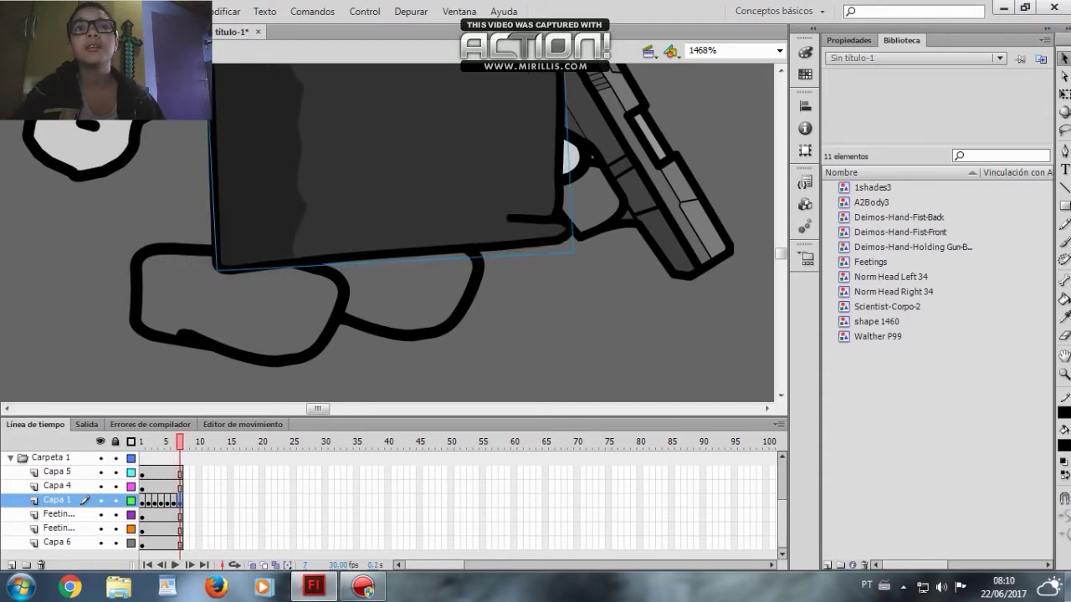
Continue the suit body's forward motion on Capa 1 with keyframes at frames 8 and 9
{"action": "key", "text": "Right"}
{"action": "key", "text": "Right"}
{"action": "key", "text": "Right"}
{"action": "key", "text": "F6"}
{"action": "key", "text": "Right"}
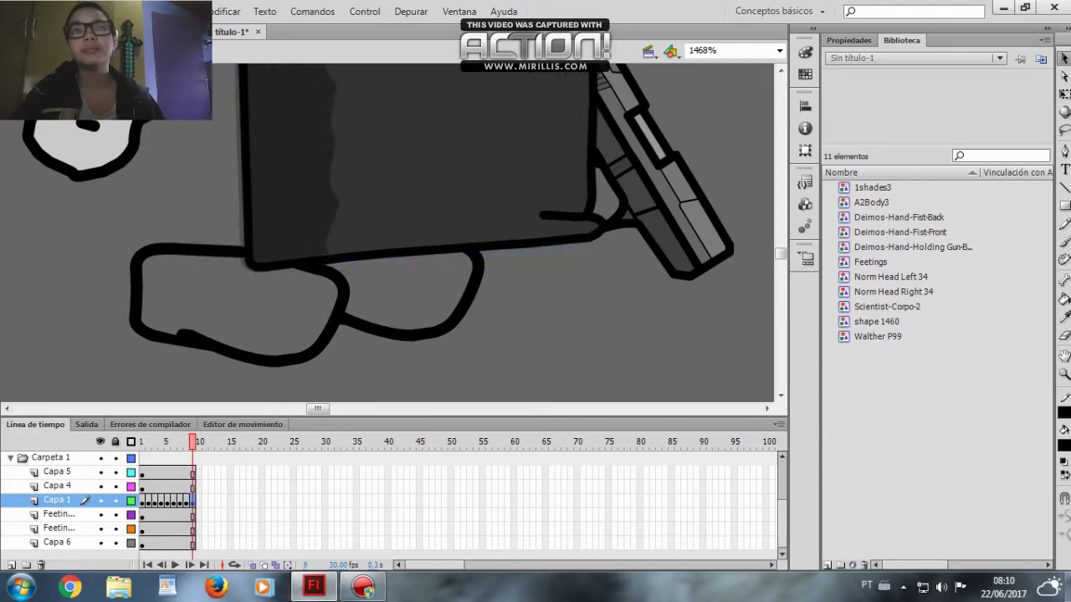
{"action": "key", "text": "Right"}
{"action": "key", "text": "Right"}
{"action": "key", "text": "Right"}
{"action": "key", "text": "Right"}
{"action": "key", "text": "Right"}
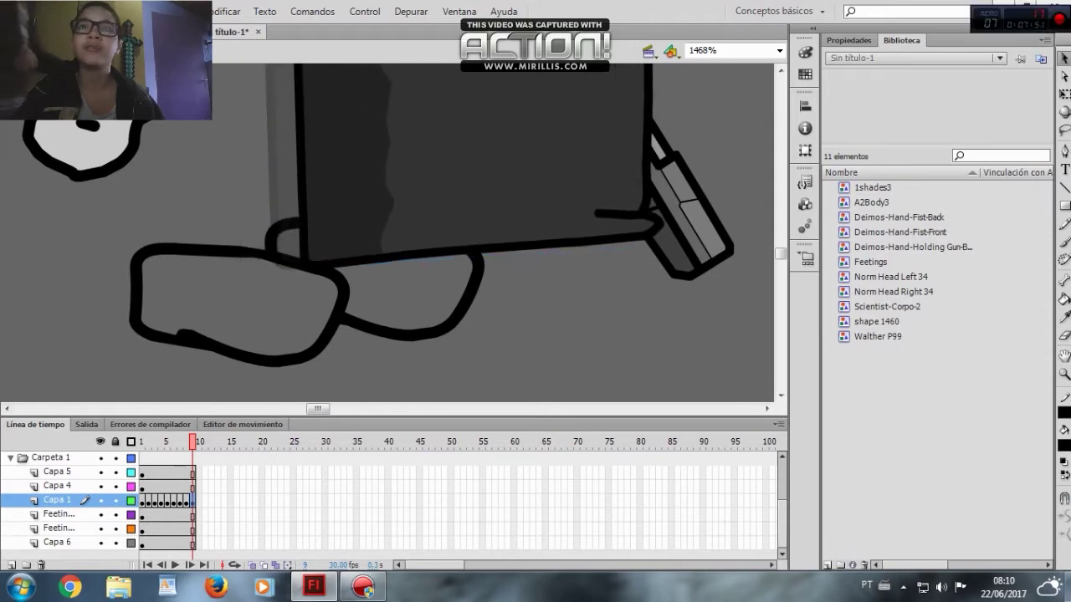
Add Capa 1 keyframes from frame 10 to 12, moving the suit body forward in larger shifts and starting to lower it
{"action": "key", "text": "F6"}
{"action": "key", "text": "Right"}
{"action": "key", "text": "F6"}
{"action": "key", "text": "Right"}
{"action": "key", "text": "Right"}
{"action": "key", "text": "Down"}
{"action": "key", "text": "Right"}
{"action": "left_click_drag", "start_coordinate": [536, 168], "coordinate": [570, 178]}
{"action": "key", "text": "F6"}
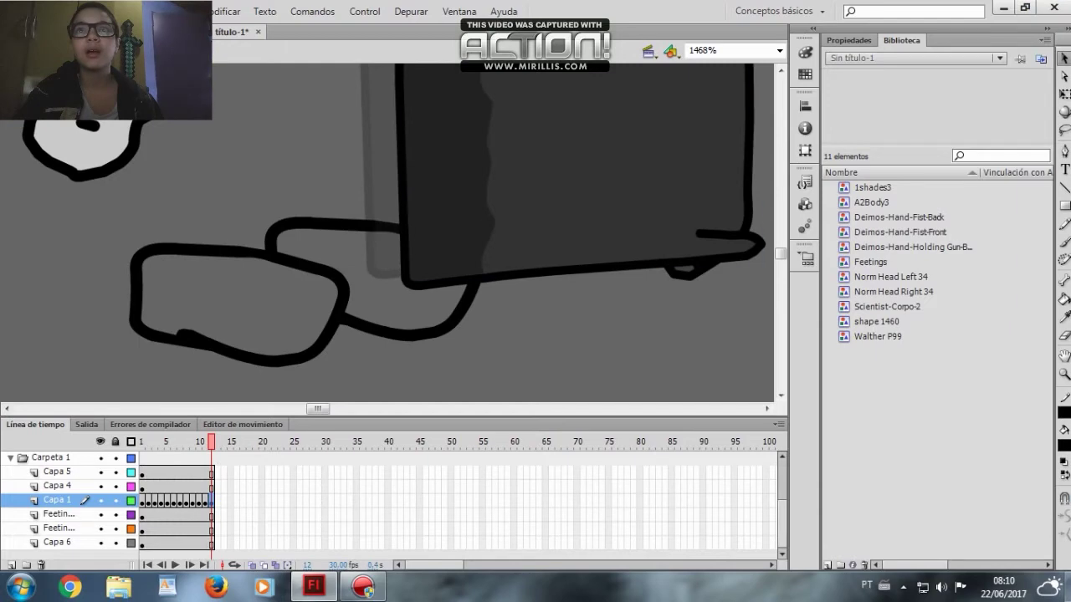
Add Capa 1 keyframes from frame 13 to 15, easing the suit body forward and down to the end of its step
{"action": "key", "text": "F6"}
{"action": "key", "text": "F6"}
{"action": "key", "text": "Right"}
{"action": "key", "text": "Right"}
{"action": "key", "text": "Right"}
{"action": "key", "text": "Down"}
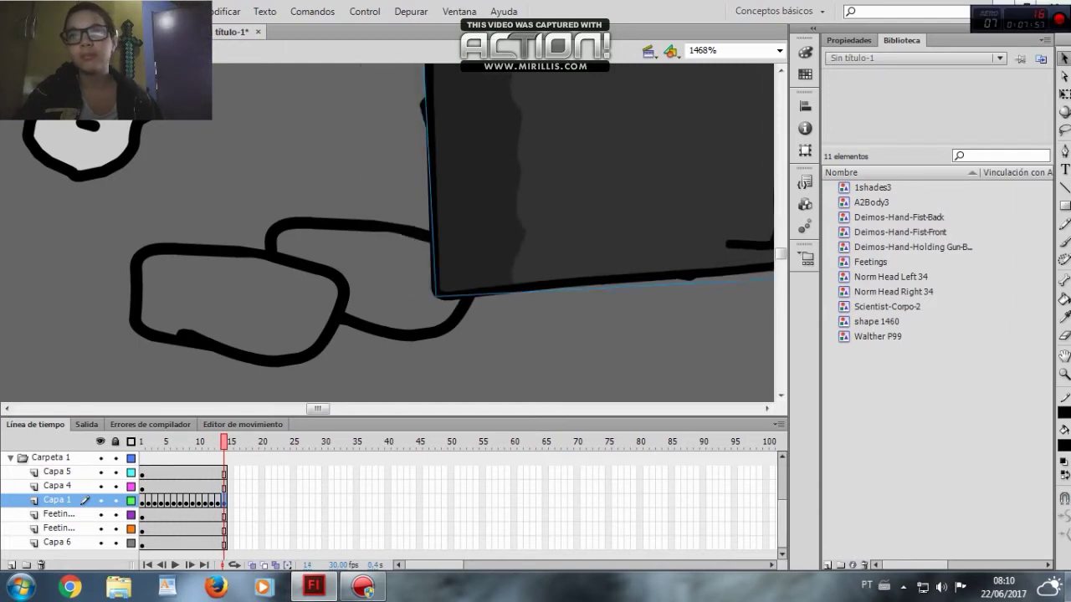
{"action": "key", "text": "F6"}
{"action": "key", "text": "Right"}
{"action": "key", "text": "Right"}
{"action": "key", "text": "Right"}
Add successive Capa 1 keyframes from frame 16 onward, starting the suit body's return backward in small nudges
{"action": "key", "text": "F6"}
{"action": "key", "text": "Left"}
{"action": "key", "text": "F6"}
{"action": "key", "text": "Left"}
{"action": "key", "text": "F6"}
{"action": "key", "text": "Left"}
{"action": "key", "text": "F6"}
{"action": "key", "text": "Left"}
{"action": "key", "text": "Left"}
{"action": "key", "text": "Left"}
{"action": "key", "text": "Up"}
Continue the Capa 1 keyframes through frame 22, moving the suit body further back and slightly up
{"action": "key", "text": "F6"}
{"action": "key", "text": "Left"}
{"action": "key", "text": "Left"}
{"action": "key", "text": "Up"}
{"action": "key", "text": "F6"}
{"action": "key", "text": "Left"}
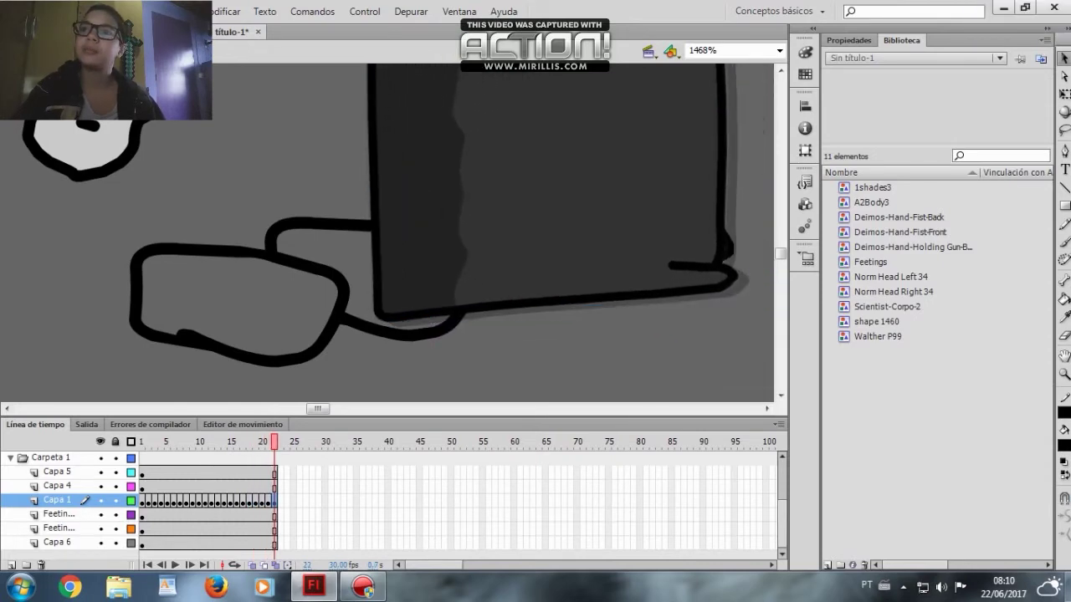
{"action": "key", "text": "Left"}
{"action": "key", "text": "Left"}
Add Capa 1 keyframes at frames 23 and 24, moving the suit body well back toward its feet and up
{"action": "key", "text": "F6"}
{"action": "key", "text": "F6"}
{"action": "key", "text": "Left"}
{"action": "key", "text": "Up"}
{"action": "key", "text": "Left"}
{"action": "key", "text": "Left"}
{"action": "key", "text": "Left"}
{"action": "key", "text": "Left"}
{"action": "key", "text": "Left"}
{"action": "key", "text": "Left"}
{"action": "key", "text": "Left"}
{"action": "key", "text": "Left"}
{"action": "key", "text": "Left"}
{"action": "key", "text": "Up"}
{"action": "key", "text": "Up"}
{"action": "key", "text": "Up"}
{"action": "key", "text": "Up"}
{"action": "key", "text": "Up"}
{"action": "key", "text": "Up"}
{"action": "key", "text": "Left"}
{"action": "key", "text": "Left"}
{"action": "key", "text": "Left"}
{"action": "key", "text": "Left"}
{"action": "key", "text": "Left"}
{"action": "key", "text": "Left"}
{"action": "key", "text": "Left"}
{"action": "key", "text": "Left"}
{"action": "key", "text": "Left"}
{"action": "key", "text": "Left"}
{"action": "key", "text": "Left"}
{"action": "key", "text": "Left"}
{"action": "key", "text": "Left"}
{"action": "key", "text": "Left"}
{"action": "key", "text": "Left"}
{"action": "key", "text": "Left"}
{"action": "key", "text": "Left"}
{"action": "key", "text": "Left"}
{"action": "key", "text": "Left"}
{"action": "key", "text": "Left"}
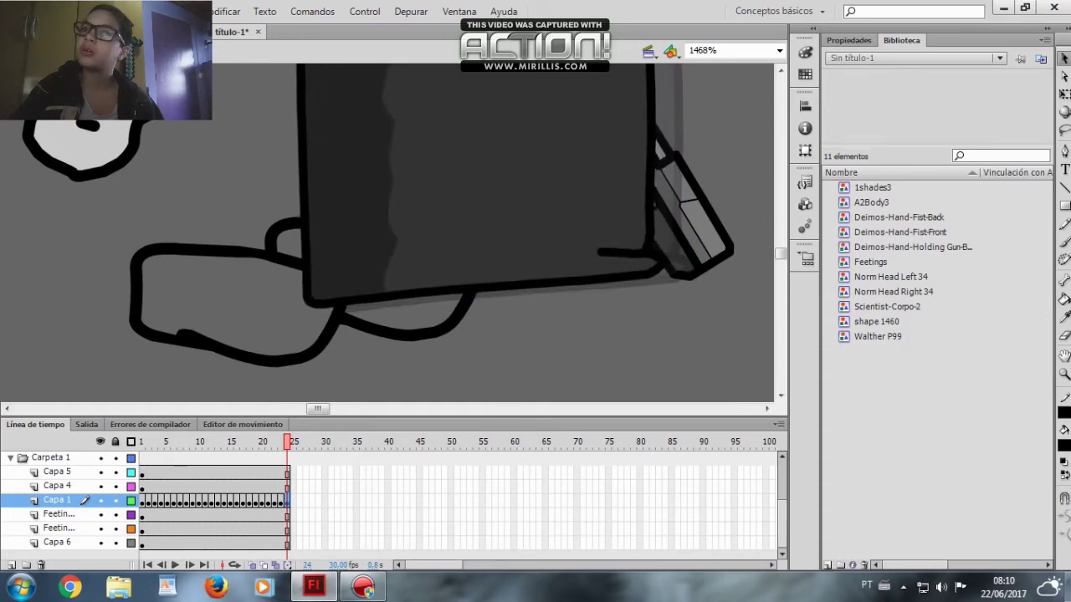
Add Capa 1 keyframes at frames 25 to 27, moving the suit body further back over its feet and finishing slightly lower
{"action": "key", "text": "F6"}
{"action": "key", "text": "Left"}
{"action": "key", "text": "Left"}
{"action": "key", "text": "Left"}
{"action": "key", "text": "Left"}
{"action": "key", "text": "Left"}
{"action": "key", "text": "Left"}
{"action": "key", "text": "Left"}
{"action": "key", "text": "Left"}
{"action": "key", "text": "Left"}
{"action": "key", "text": "Left"}
{"action": "key", "text": "Left"}
{"action": "key", "text": "Left"}
{"action": "key", "text": "Left"}
{"action": "key", "text": "Left"}
{"action": "key", "text": "Left"}
{"action": "key", "text": "Left"}
{"action": "key", "text": "Left"}
{"action": "key", "text": "Left"}
{"action": "key", "text": "Left"}
{"action": "key", "text": "Left"}
{"action": "key", "text": "F6"}
{"action": "key", "text": "F6"}
{"action": "key", "text": "Left"}
{"action": "key", "text": "Left"}
{"action": "key", "text": "Left"}
{"action": "key", "text": "Left"}
{"action": "key", "text": "Left"}
{"action": "key", "text": "Left"}
{"action": "key", "text": "Left"}
{"action": "key", "text": "Left"}
{"action": "key", "text": "Left"}
{"action": "key", "text": "Left"}
{"action": "key", "text": "Left"}
{"action": "key", "text": "Left"}
{"action": "key", "text": "Left"}
{"action": "key", "text": "Left"}
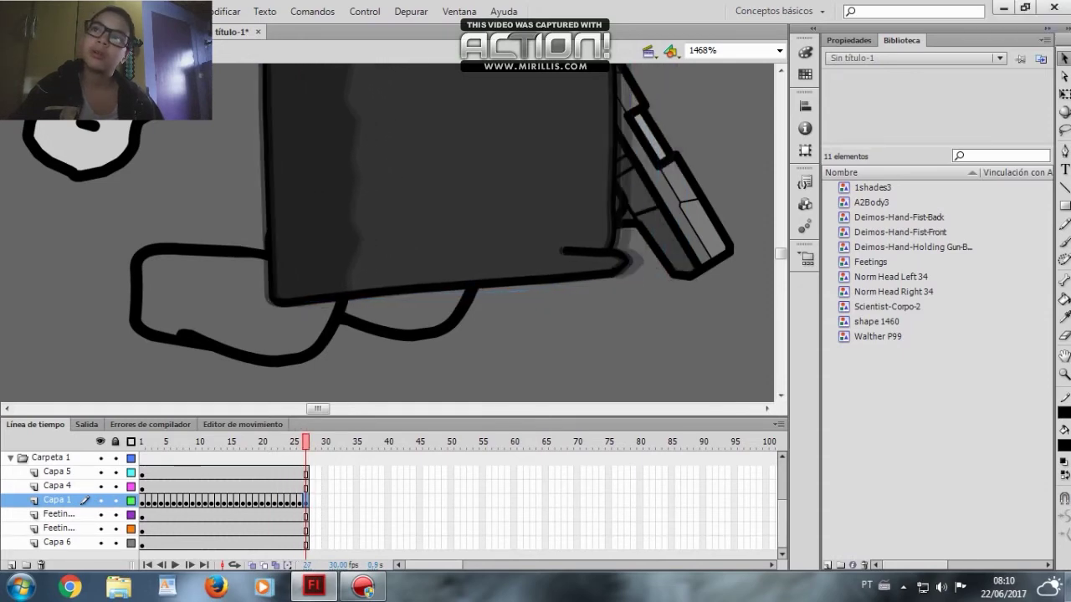
{"action": "key", "text": "Left"}
{"action": "key", "text": "Left"}
{"action": "key", "text": "Left"}
{"action": "key", "text": "Left"}
{"action": "key", "text": "Left"}
{"action": "key", "text": "Left"}
{"action": "key", "text": "Left"}
{"action": "key", "text": "Left"}
{"action": "key", "text": "Left"}
{"action": "key", "text": "Left"}
{"action": "key", "text": "Left"}
{"action": "key", "text": "Left"}
{"action": "key", "text": "Left"}
{"action": "key", "text": "Left"}
{"action": "key", "text": "Down"}
{"action": "key", "text": "Down"}
{"action": "key", "text": "Down"}
{"action": "key", "text": "Down"}
{"action": "key", "text": "Left"}
{"action": "key", "text": "Left"}
{"action": "key", "text": "Left"}
{"action": "key", "text": "Left"}
{"action": "key", "text": "Left"}
{"action": "key", "text": "Left"}
{"action": "key", "text": "Left"}
{"action": "key", "text": "Left"}
{"action": "key", "text": "Left"}
{"action": "key", "text": "Left"}
{"action": "key", "text": "Left"}
{"action": "key", "text": "Left"}
{"action": "key", "text": "Left"}
{"action": "key", "text": "Left"}
Add Capa 1 keyframes at frames 28 and 29, shifting the suit body backward and a little down
{"action": "key", "text": "F6"}
{"action": "key", "text": "Left"}
{"action": "key", "text": "Left"}
{"action": "key", "text": "Left"}
{"action": "key", "text": "Left"}
{"action": "key", "text": "Left"}
{"action": "key", "text": "Left"}
{"action": "key", "text": "Left"}
{"action": "key", "text": "Left"}
{"action": "key", "text": "F6"}
{"action": "key", "text": "Left"}
{"action": "key", "text": "Left"}
{"action": "key", "text": "Left"}
{"action": "key", "text": "Left"}
{"action": "key", "text": "Left"}
{"action": "key", "text": "Left"}
{"action": "key", "text": "Left"}
{"action": "key", "text": "Left"}
{"action": "key", "text": "Left"}
{"action": "key", "text": "Left"}
{"action": "key", "text": "Left"}
{"action": "key", "text": "Left"}
{"action": "key", "text": "Left"}
{"action": "key", "text": "Left"}
{"action": "key", "text": "Down"}
{"action": "key", "text": "Down"}
{"action": "key", "text": "Down"}
{"action": "key", "text": "Down"}
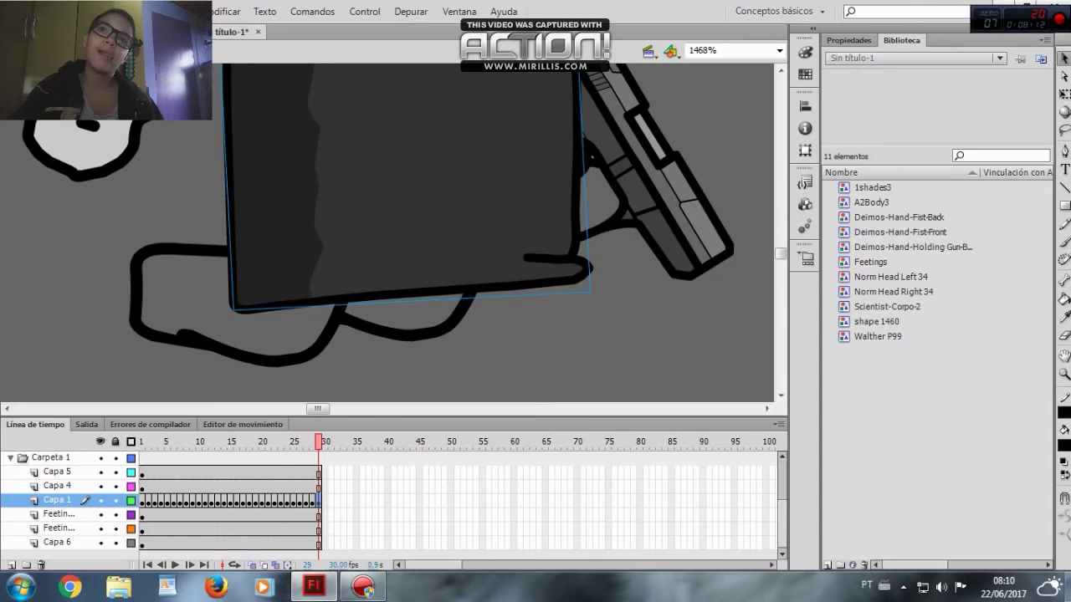
Add a Capa 1 keyframe at frame 30 and nudge the suit body further back and down
{"action": "key", "text": "F6"}
{"action": "key", "text": "Left"}
{"action": "key", "text": "Left"}
{"action": "key", "text": "Left"}
{"action": "key", "text": "Left"}
{"action": "key", "text": "Left"}
{"action": "key", "text": "Left"}
{"action": "key", "text": "Left"}
{"action": "key", "text": "Left"}
{"action": "key", "text": "Left"}
{"action": "key", "text": "Left"}
{"action": "key", "text": "Left"}
{"action": "key", "text": "Left"}
{"action": "key", "text": "Left"}
{"action": "key", "text": "Left"}
{"action": "key", "text": "Down"}
{"action": "key", "text": "Down"}
{"action": "key", "text": "Down"}
{"action": "key", "text": "Down"}
{"action": "key", "text": "Down"}
{"action": "key", "text": "Down"}
{"action": "key", "text": "Left"}
{"action": "key", "text": "Left"}
{"action": "key", "text": "Left"}
{"action": "key", "text": "Left"}
{"action": "key", "text": "Left"}
{"action": "key", "text": "Left"}
{"action": "key", "text": "Left"}
{"action": "key", "text": "Left"}
{"action": "key", "text": "Left"}
{"action": "key", "text": "Left"}
{"action": "key", "text": "Left"}
{"action": "key", "text": "Left"}
{"action": "key", "text": "Left"}
{"action": "key", "text": "Left"}
Extend the Capa 1 keyframes to frame 32, moving the suit body straight back toward the rear foot
{"action": "key", "text": "F6"}
{"action": "key", "text": "Left"}
{"action": "key", "text": "Left"}
{"action": "key", "text": "Left"}
{"action": "key", "text": "Left"}
{"action": "key", "text": "Left"}
{"action": "key", "text": "Left"}
{"action": "key", "text": "Left"}
{"action": "key", "text": "Left"}
{"action": "key", "text": "Left"}
{"action": "key", "text": "Left"}
{"action": "key", "text": "F6"}
{"action": "key", "text": "Left"}
{"action": "key", "text": "Left"}
{"action": "key", "text": "Left"}
{"action": "key", "text": "Left"}
{"action": "key", "text": "Left"}
{"action": "key", "text": "Left"}
{"action": "key", "text": "Left"}
{"action": "key", "text": "Left"}
{"action": "key", "text": "Left"}
{"action": "key", "text": "Left"}
{"action": "key", "text": "Left"}
{"action": "key", "text": "Left"}
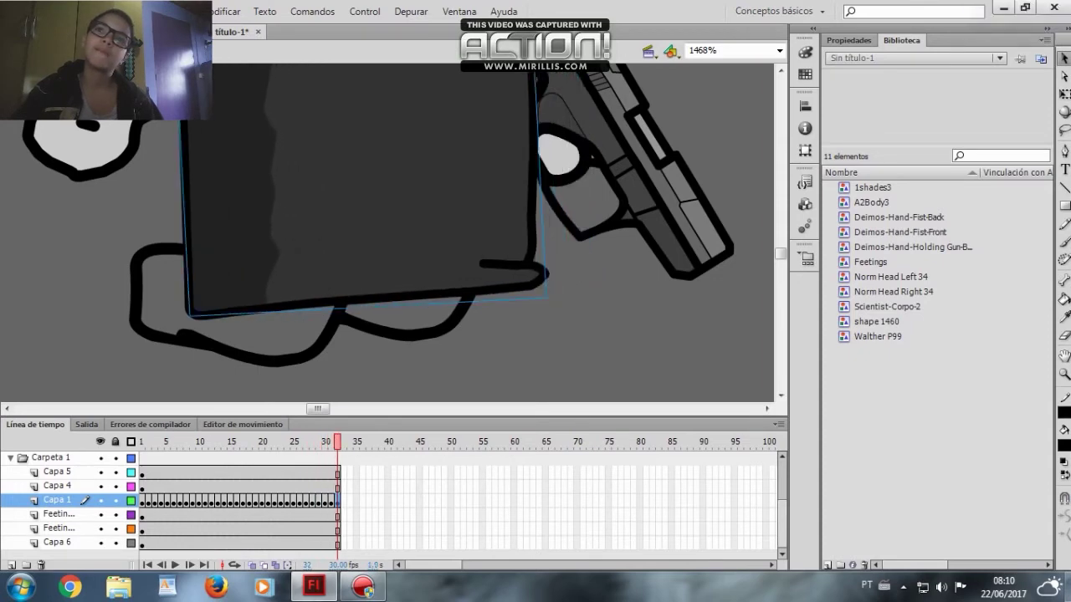
Add Capa 1 keyframes at frames 33 to 36, moving the suit body further back over its feet
{"action": "key", "text": "F6"}
{"action": "key", "text": "Left"}
{"action": "key", "text": "F6"}
{"action": "key", "text": "Left"}
{"action": "key", "text": "F6"}
{"action": "key", "text": "F6"}
{"action": "key", "text": "Left"}
Extend the Capa 1 keyframes from frame 37 to 42, ending with the suit body nudged slightly forward
{"action": "key", "text": "F6"}
{"action": "key", "text": "F6"}
{"action": "key", "text": "F6"}
{"action": "key", "text": "F6"}
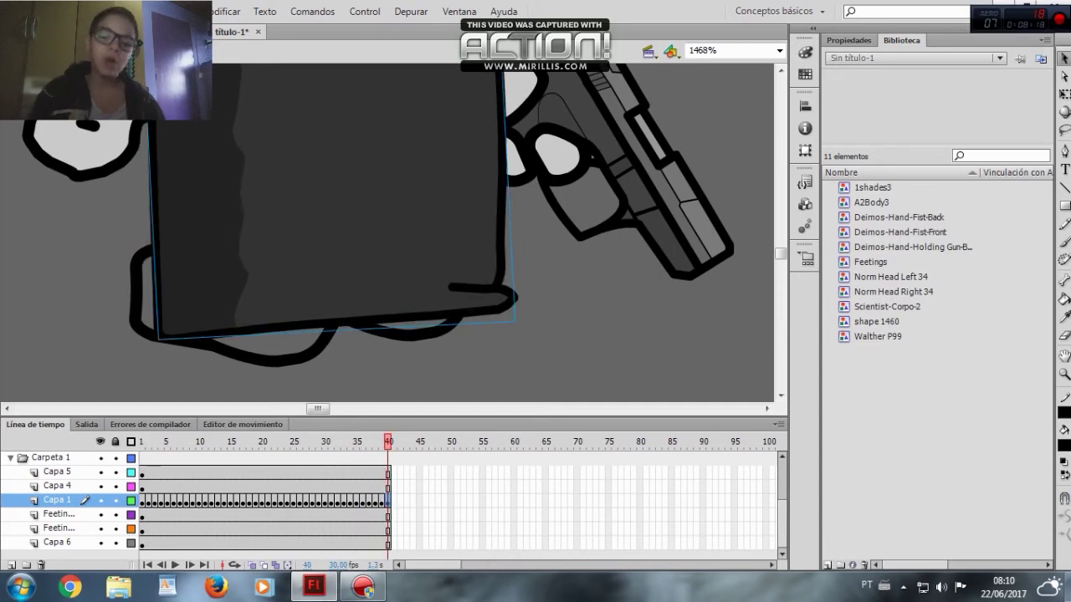
{"action": "key", "text": "Right"}
{"action": "key", "text": "F6"}
{"action": "key", "text": "F6"}
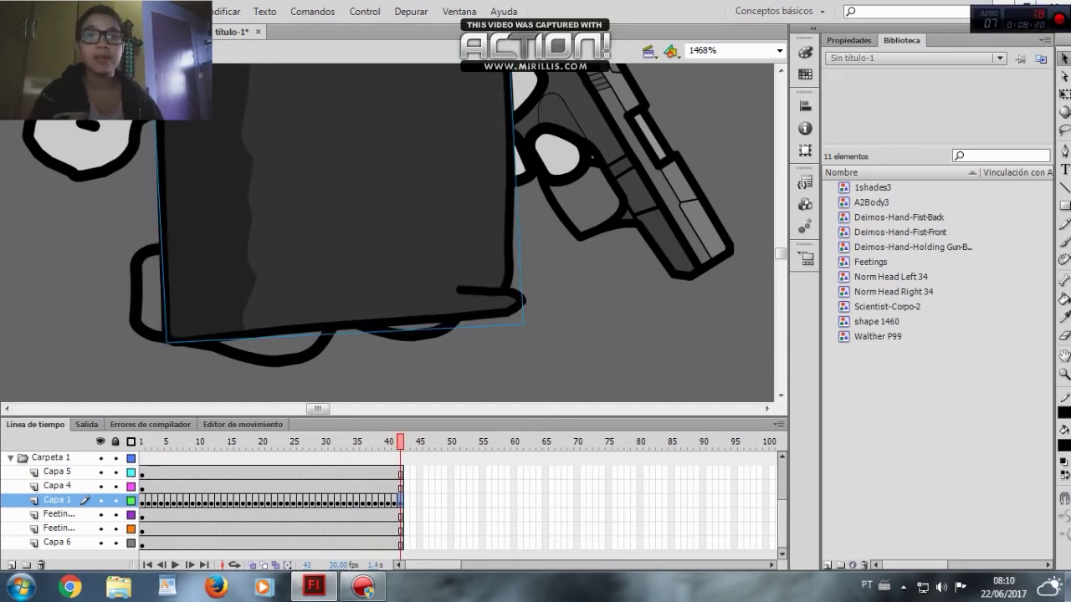
Play the timeline and test the movie to check the suit body's motion, closing the preview when done
{"action": "key", "text": "Return"}
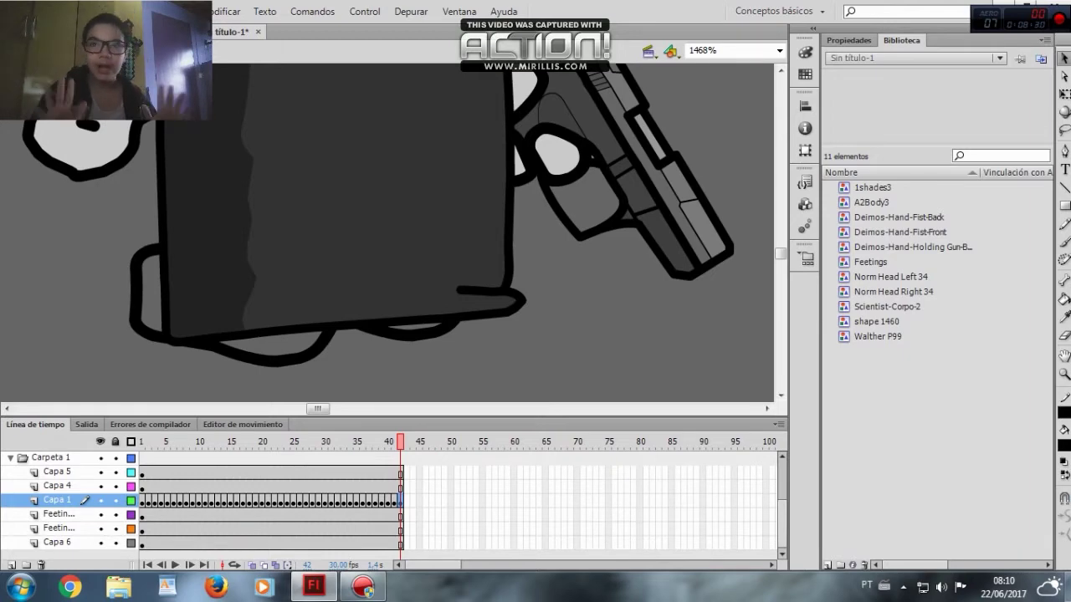
{"action": "key", "text": "ctrl+Return"}
{"action": "key", "text": "Escape"}
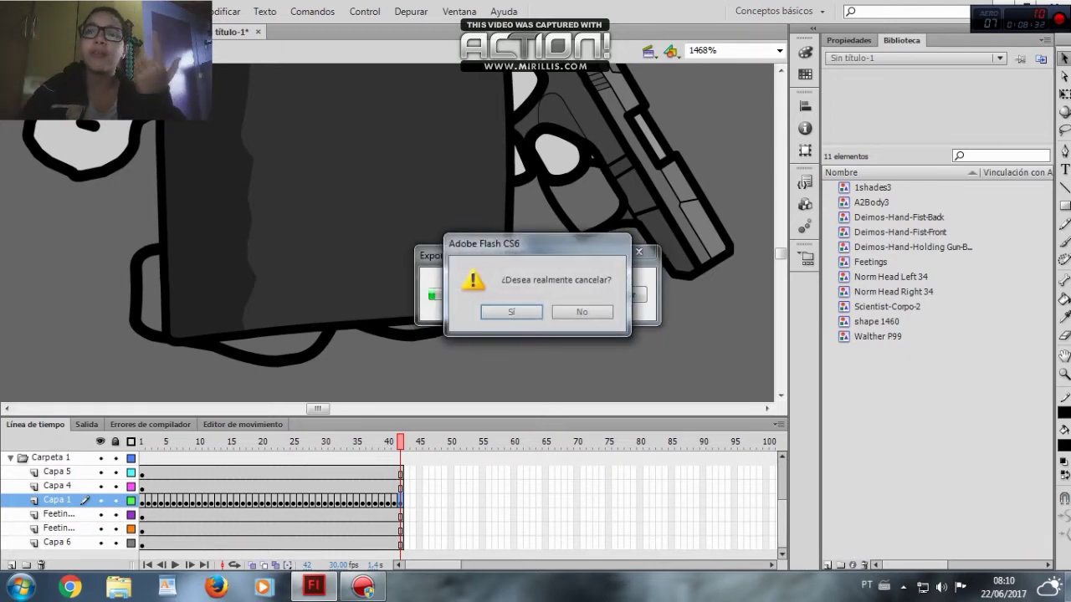
{"action": "key", "text": "Return"}
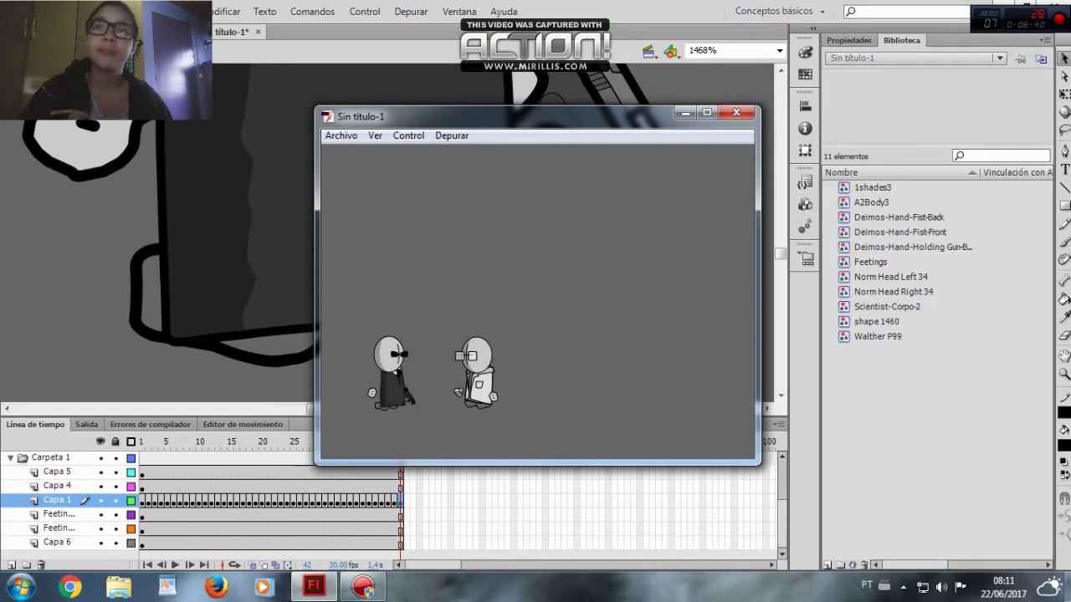
{"action": "left_click", "coordinate": [737, 113]}
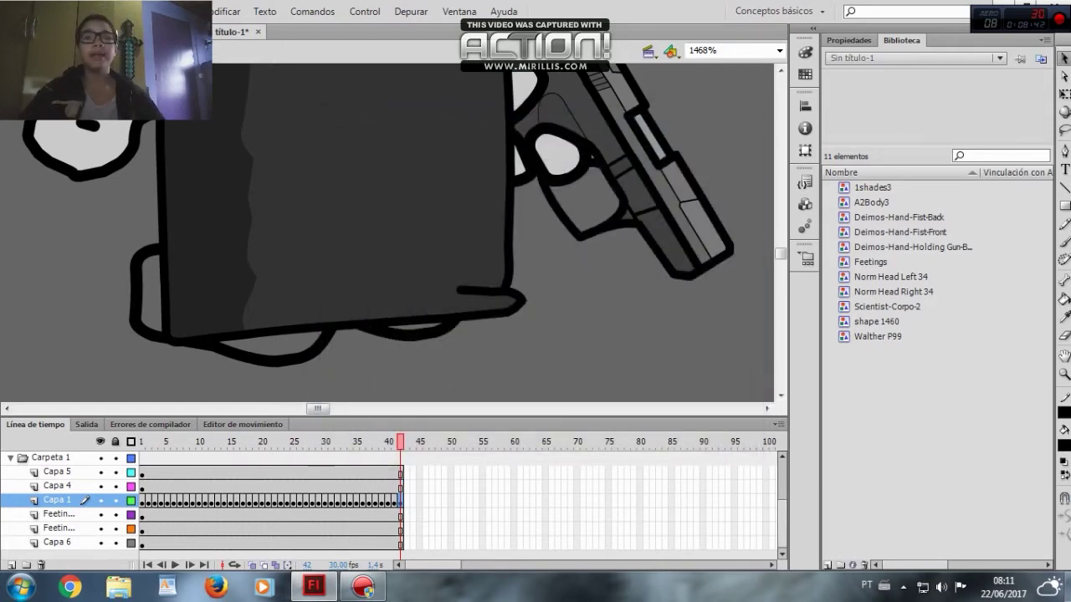
Add Capa 1 keyframes at frames 43 to 49, moving the suit body forward and slightly down toward the gun
{"action": "key", "text": "comma"}
{"action": "key", "text": "comma"}
{"action": "key", "text": "period"}
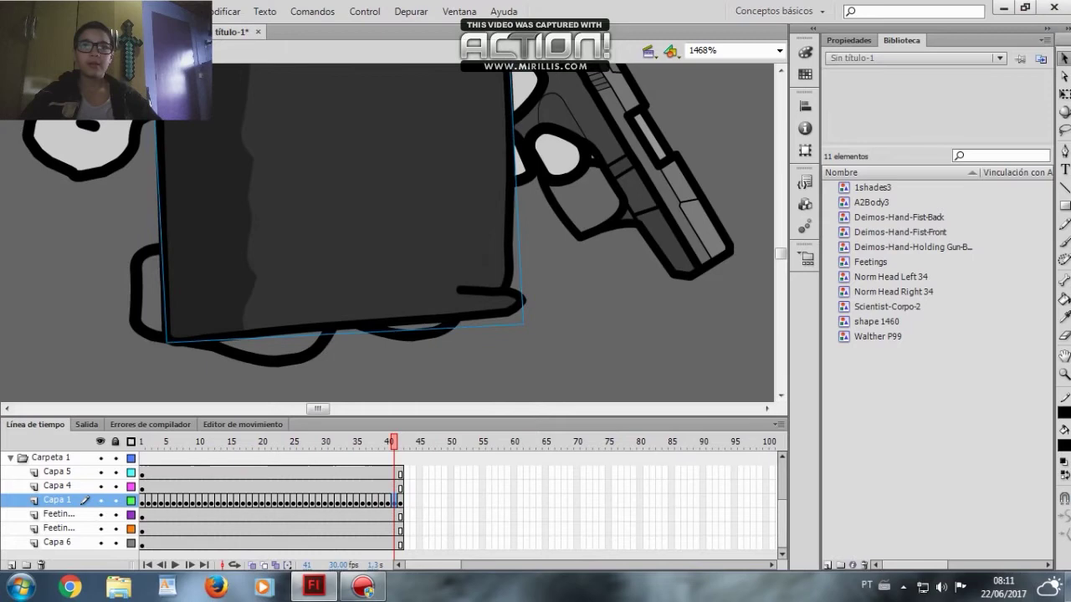
{"action": "key", "text": "period"}
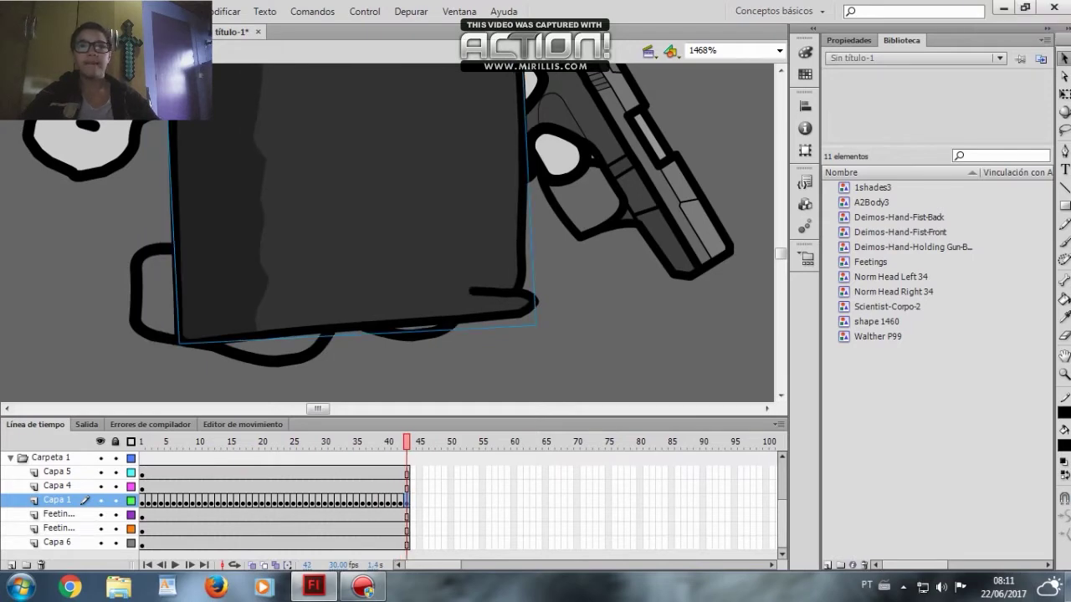
{"action": "key", "text": "period"}
{"action": "key", "text": "period"}
{"action": "key", "text": "period"}
{"action": "key", "text": "period"}
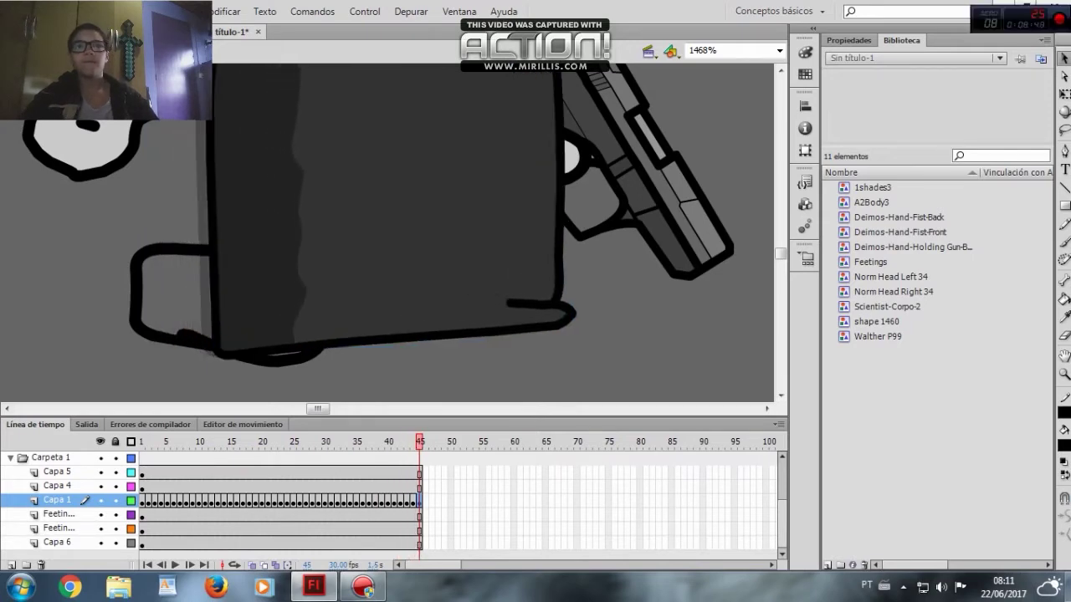
{"action": "key", "text": "period"}
{"action": "key", "text": "period"}
{"action": "key", "text": "period"}
{"action": "key", "text": "period"}
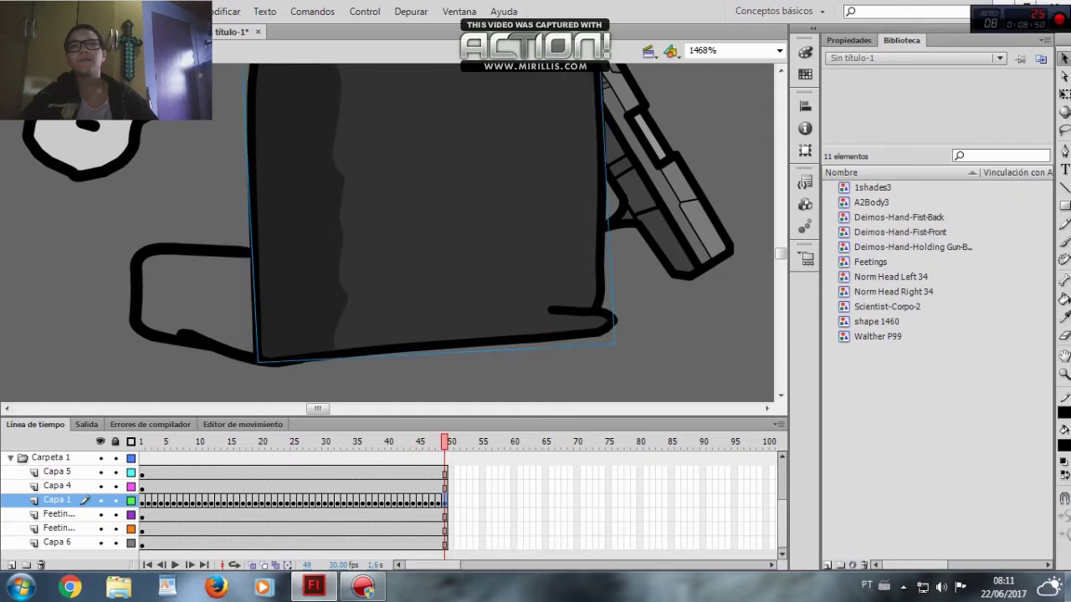
Extend the Capa 1 keyframes to frame 55, moving the suit body back from the gun, and preview the movie
{"action": "key", "text": "period"}
{"action": "key", "text": "period"}
{"action": "key", "text": "period"}
{"action": "key", "text": "period"}
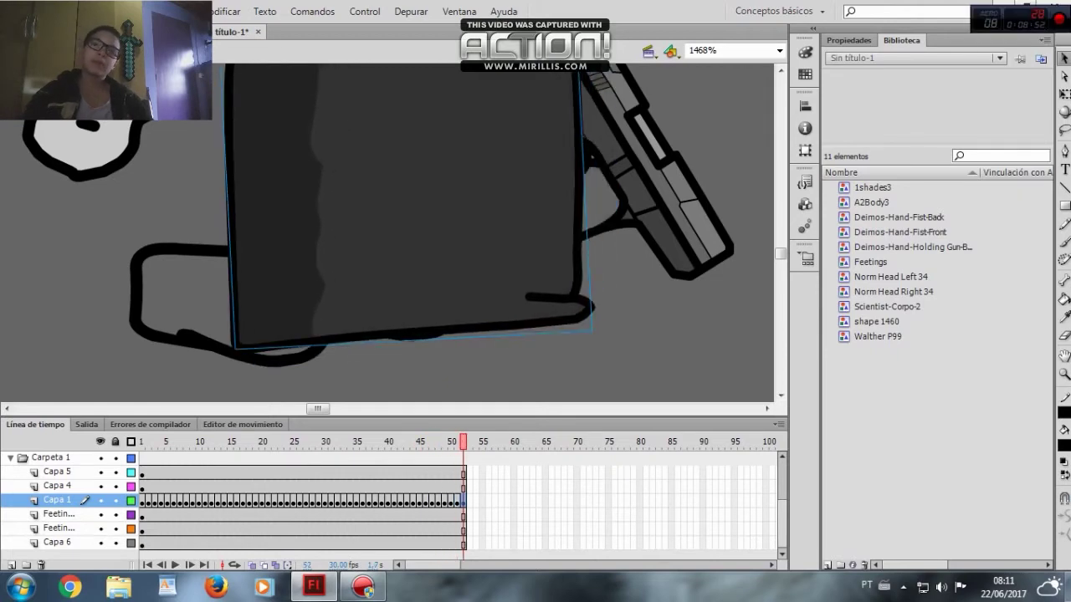
{"action": "key", "text": "period"}
{"action": "key", "text": "ctrl+Return"}
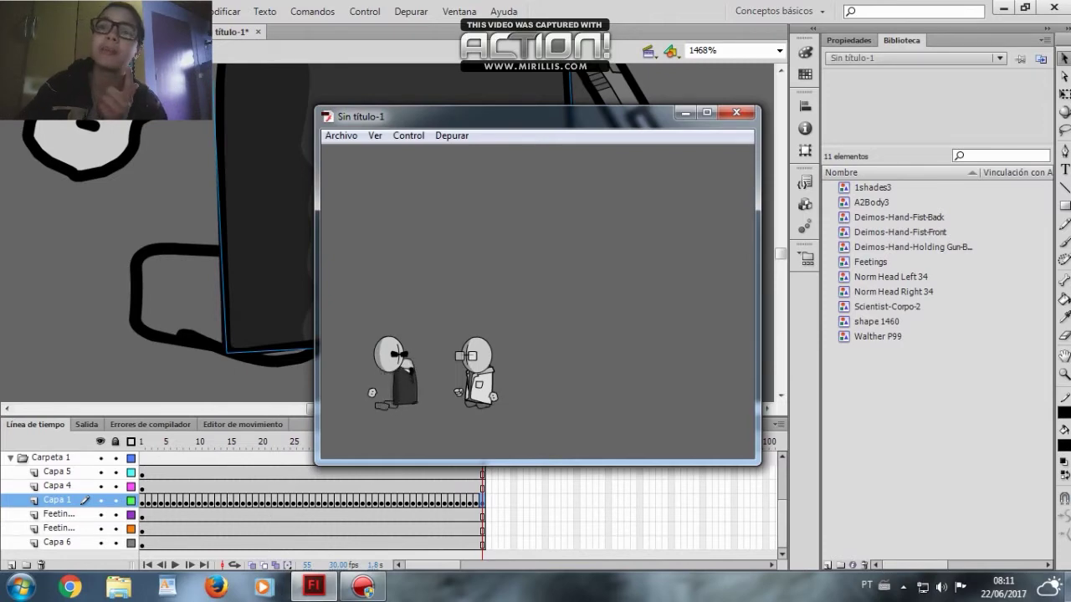
{"action": "left_click", "coordinate": [736, 112]}
Remove the frames from 37 onward across the suited character's layers, Capa 5 through Capa 6
{"action": "left_click", "coordinate": [507, 473]}
{"action": "left_click_drag", "start_coordinate": [487, 474], "coordinate": [369, 543]}
{"action": "right_click", "coordinate": [370, 502]}
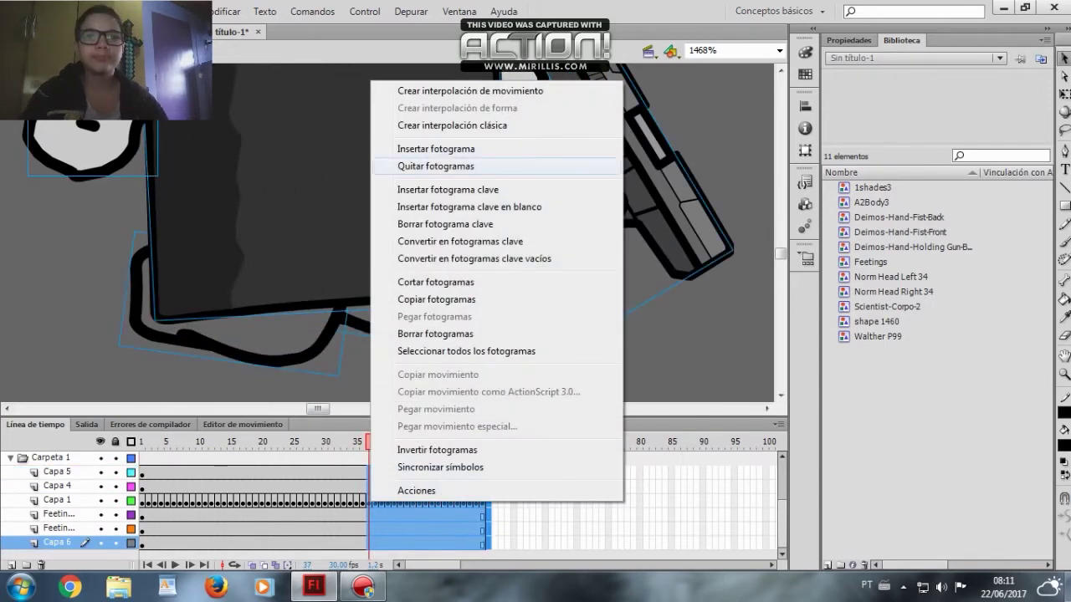
{"action": "left_click", "coordinate": [435, 166]}
Rebuild the Capa 1 keyframes from frame 37 to 41, moving the suit body further back past the rear foot
{"action": "left_click", "coordinate": [362, 501]}
{"action": "key", "text": "Left"}
{"action": "key", "text": "Left"}
{"action": "key", "text": "F6"}
{"action": "key", "text": "Left"}
{"action": "key", "text": "period"}
{"action": "key", "text": "period"}
{"action": "key", "text": "period"}
{"action": "key", "text": "period"}
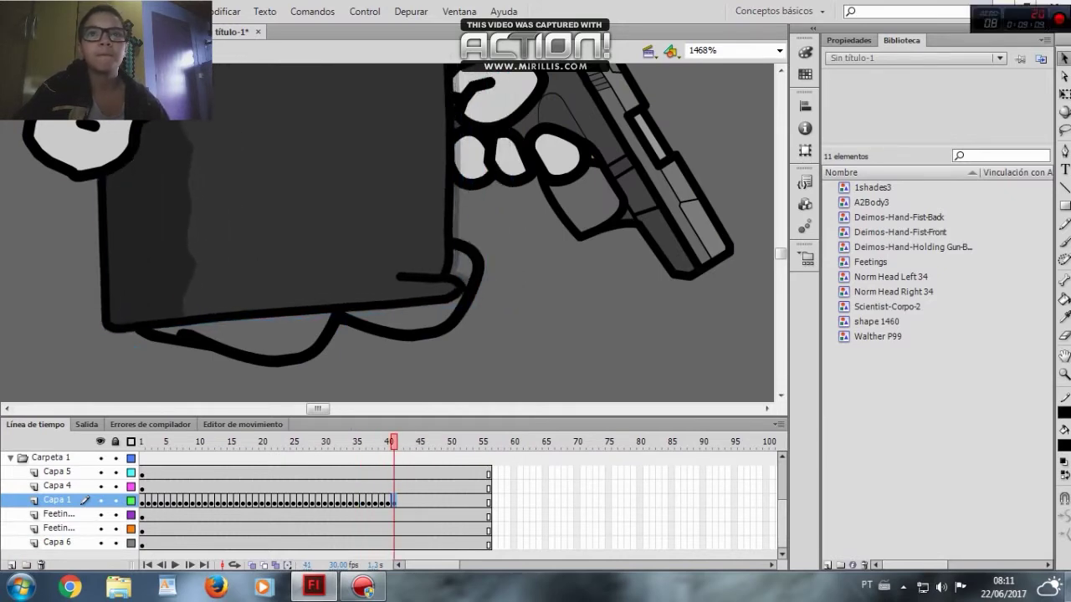
Add Capa 1 keyframes at frames 42 to 48, moving the suit body back and slightly up behind the rear hand
{"action": "key", "text": "period"}
{"action": "key", "text": "period"}
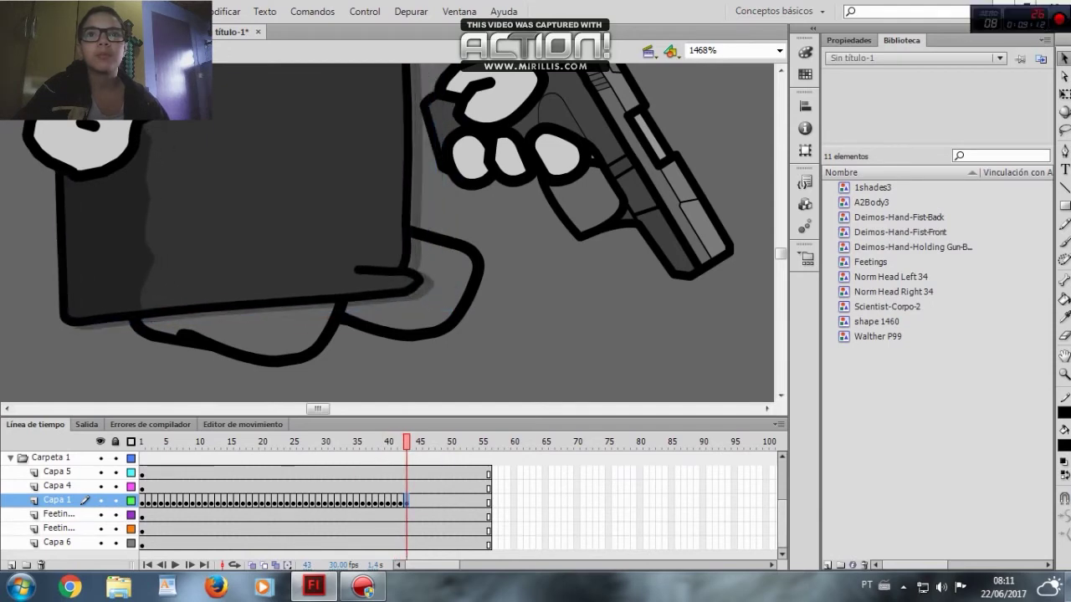
{"action": "key", "text": "period"}
{"action": "key", "text": "period"}
{"action": "key", "text": "period"}
{"action": "key", "text": "period"}
{"action": "key", "text": "period"}
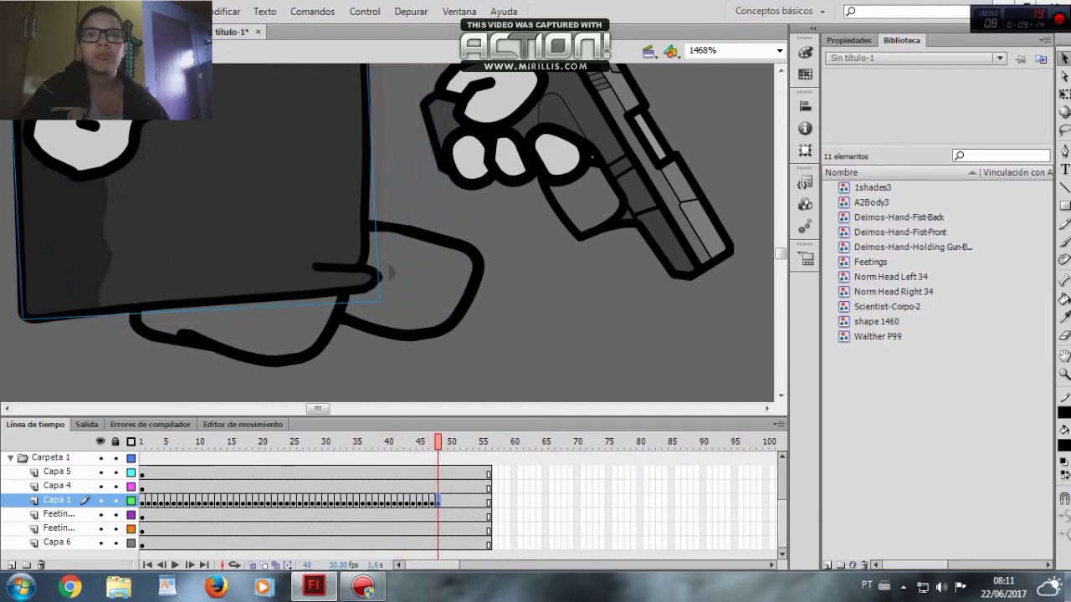
Add Capa 1 keyframes at frames 49 and 50 with the suit body slightly further back, and preview the movie
{"action": "key", "text": "period"}
{"action": "key", "text": "period"}
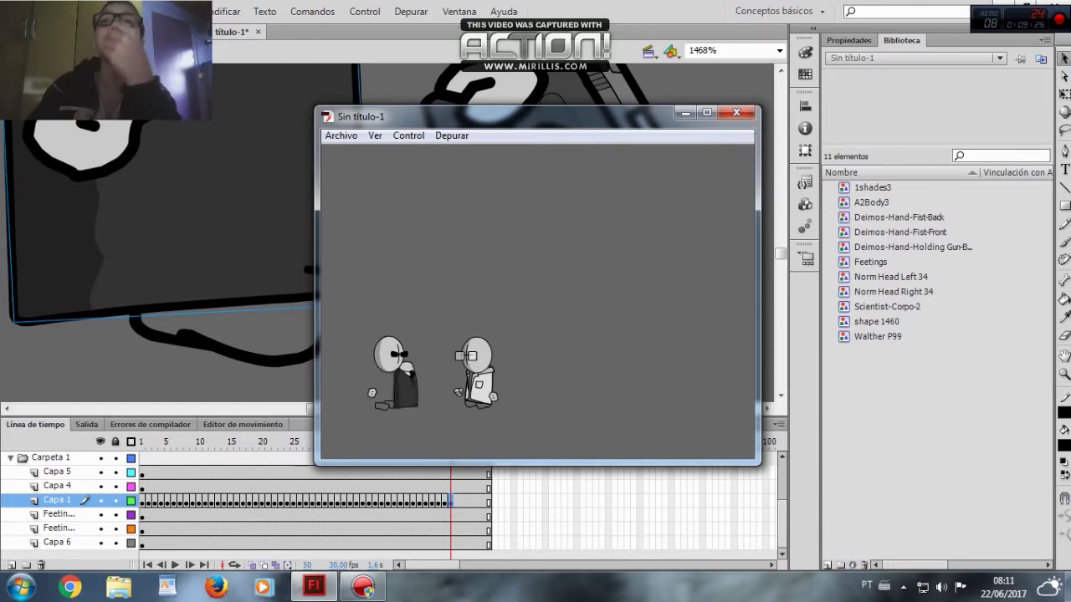
{"action": "left_click", "coordinate": [730, 92]}
{"action": "left_click", "coordinate": [736, 112]}
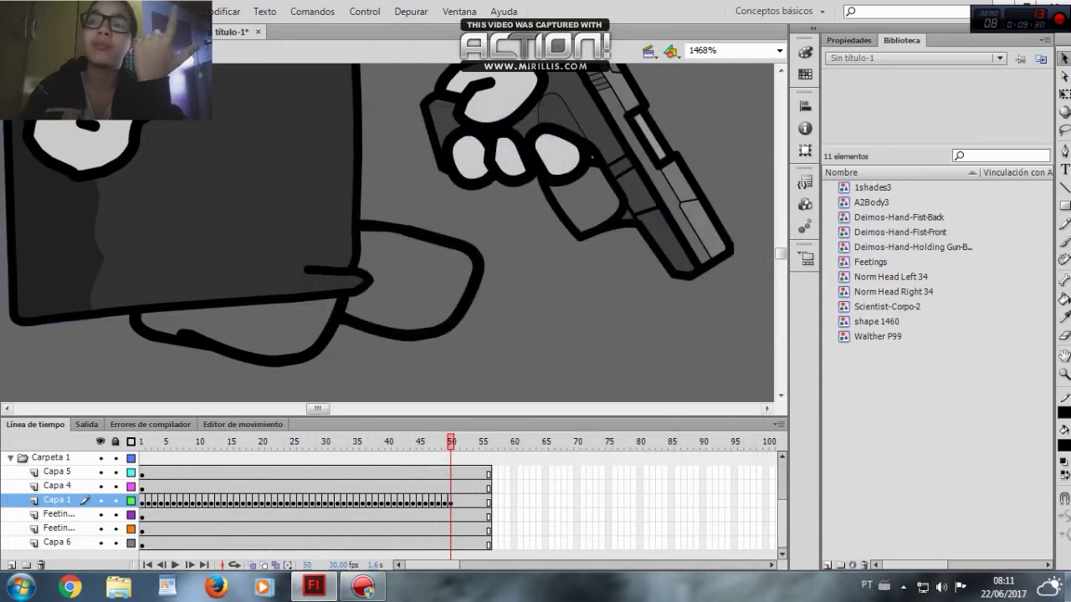
Return to frame 1 with Capa 4 as the active layer, showing the suited character's head with nothing selected
{"action": "scroll", "coordinate": [337, 100], "scroll_direction": "up", "scroll_amount": 10}
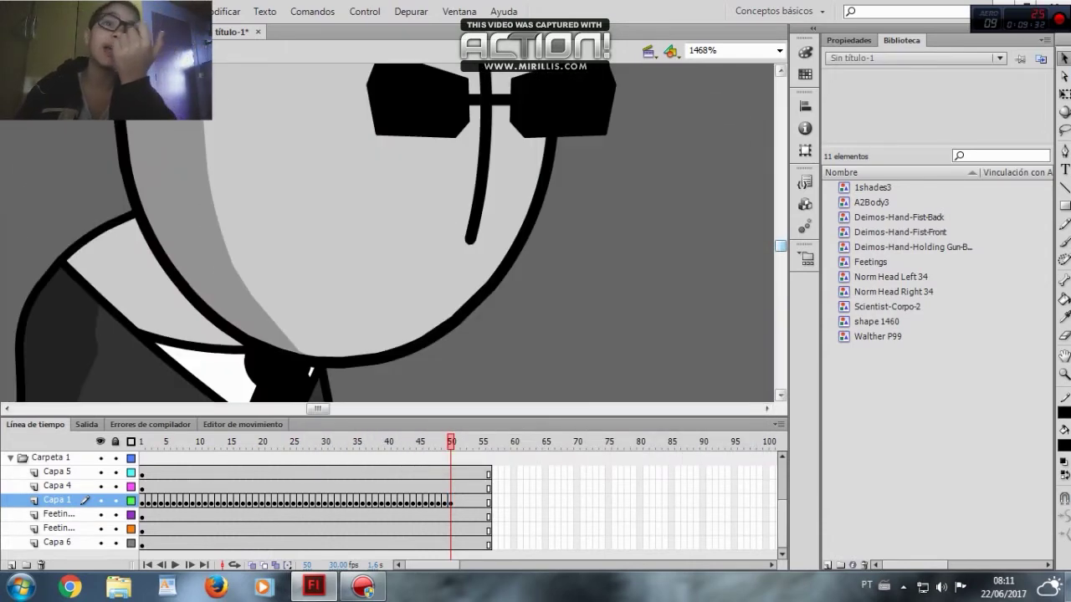
{"action": "left_click", "coordinate": [337, 100]}
{"action": "key", "text": "shift+comma"}
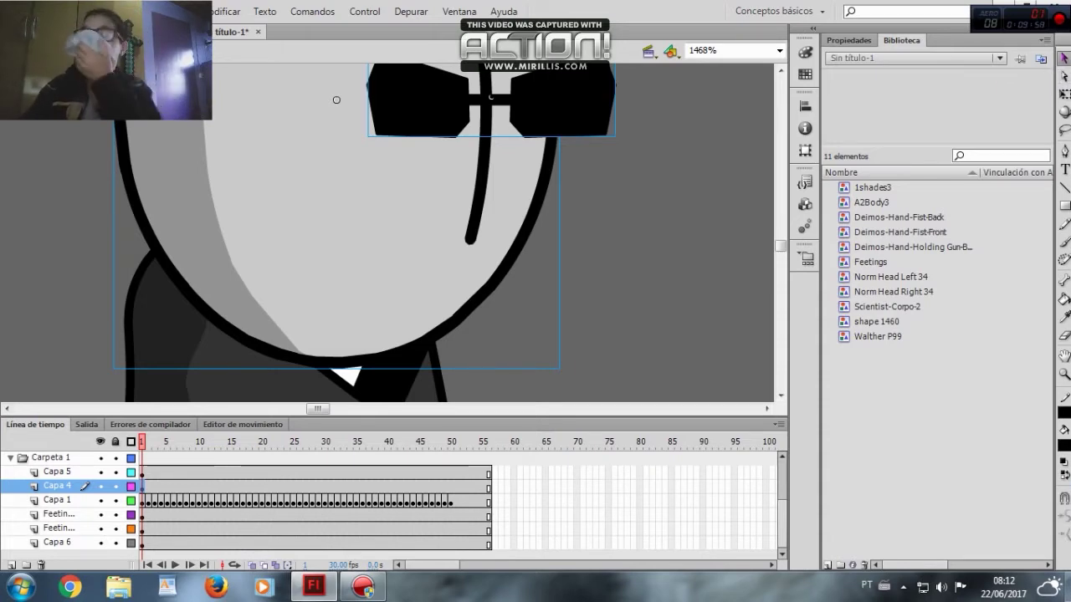
{"action": "left_click", "coordinate": [701, 253]}
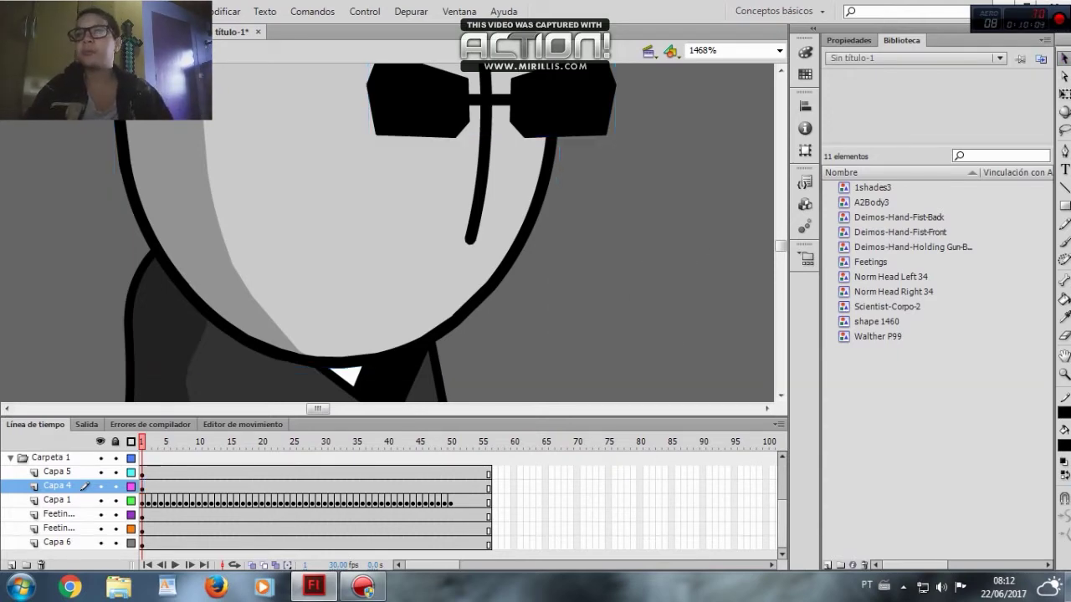
Examine the previews of the library sprites, from the sunglasses and suit body to the hands, heads and gun
{"action": "left_click", "coordinate": [872, 187]}
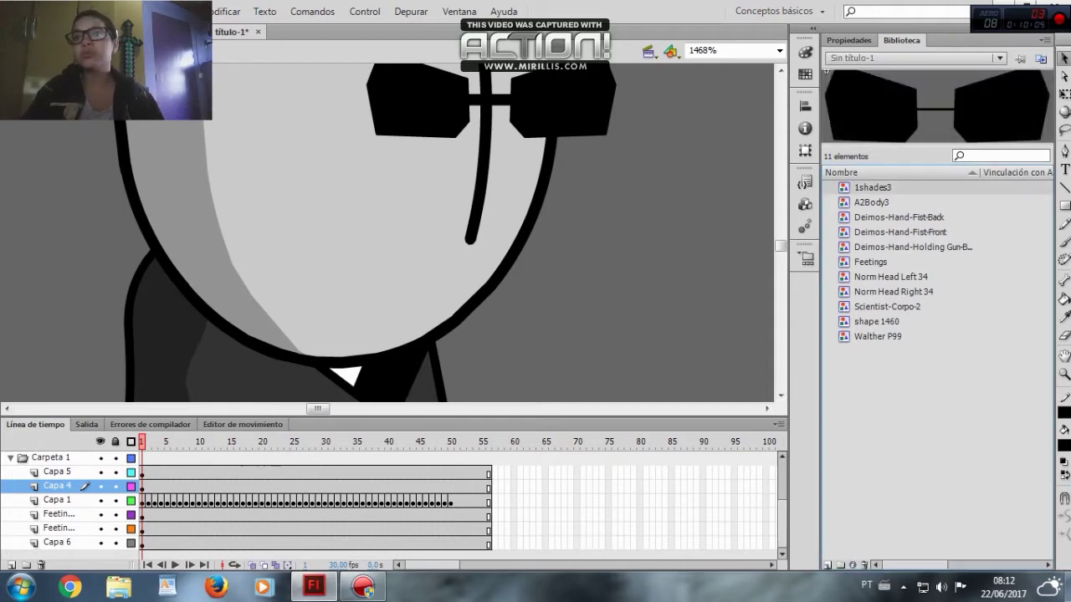
{"action": "key", "text": "Down"}
{"action": "key", "text": "Down"}
{"action": "key", "text": "Down"}
{"action": "key", "text": "Down"}
{"action": "key", "text": "Down"}
{"action": "key", "text": "Down"}
{"action": "key", "text": "Down"}
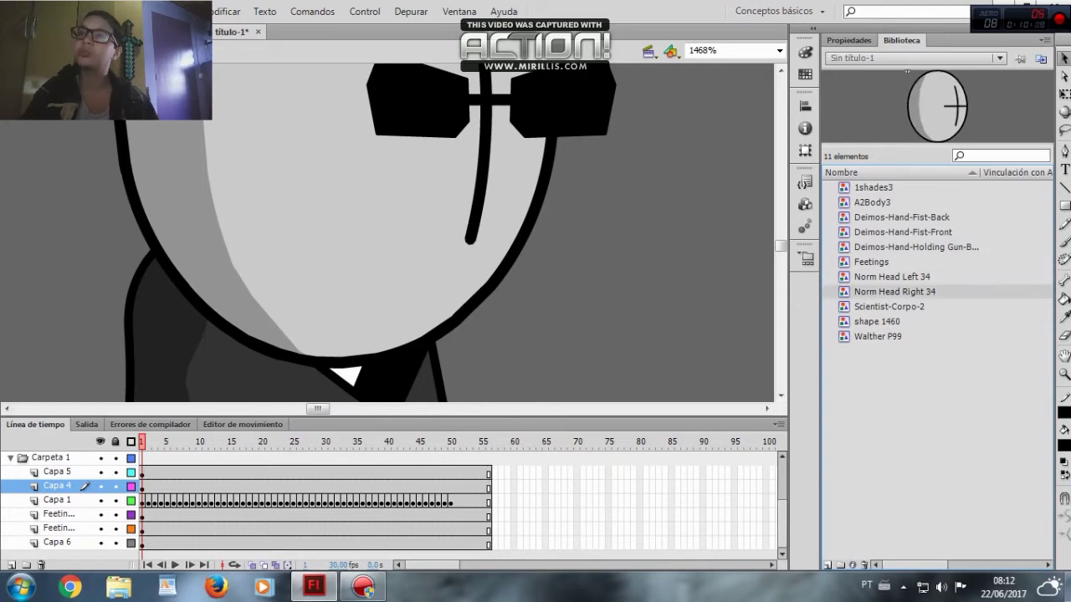
{"action": "key", "text": "Down"}
{"action": "key", "text": "Down"}
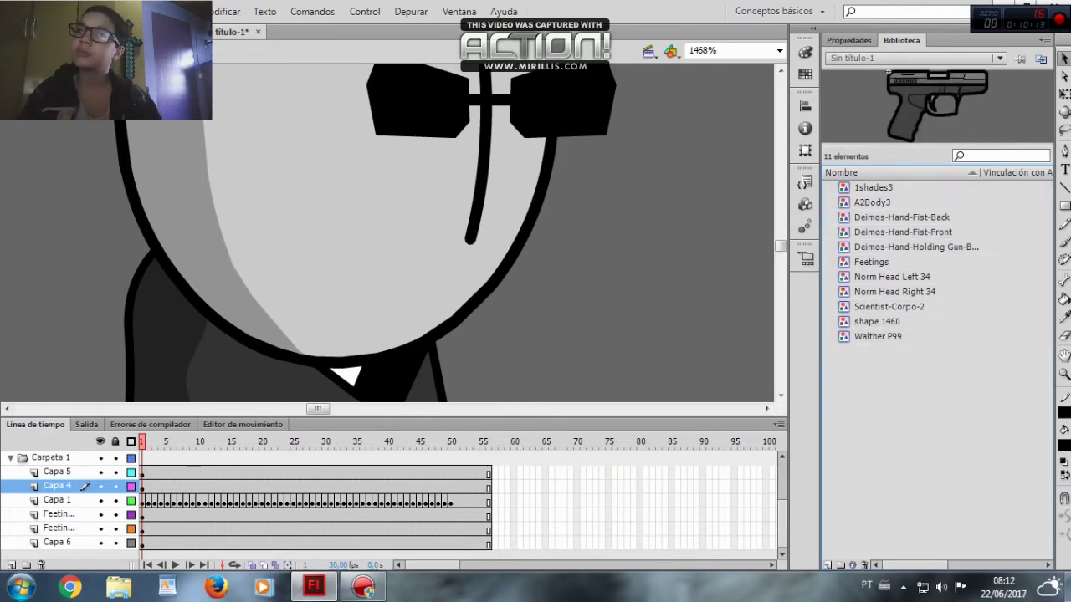
{"action": "left_click", "coordinate": [895, 292]}
{"action": "left_click", "coordinate": [903, 232]}
{"action": "left_click", "coordinate": [902, 218]}
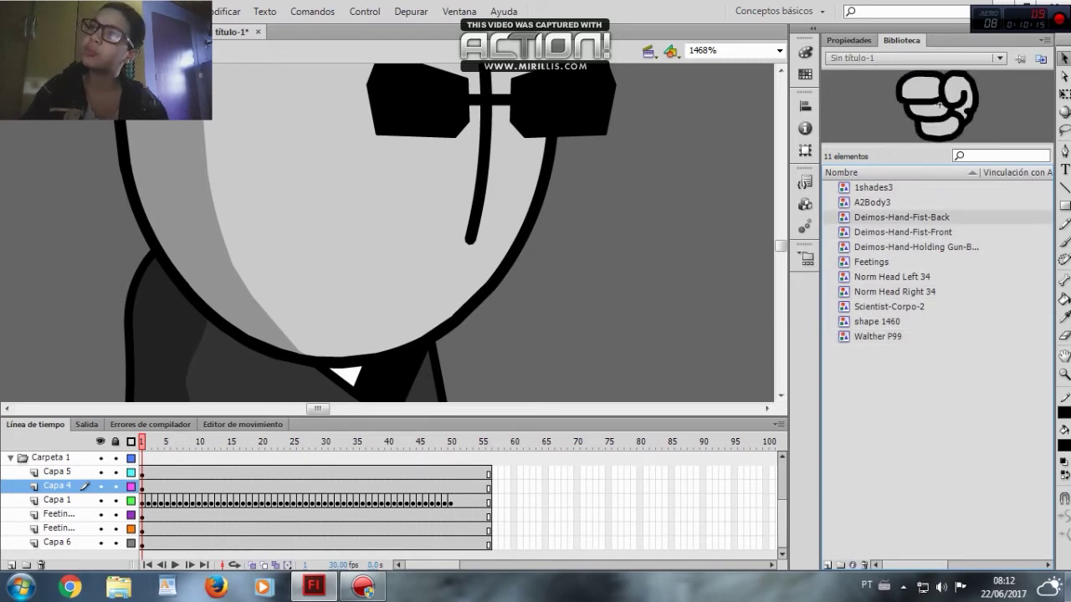
{"action": "key", "text": "Up"}
{"action": "key", "text": "Up"}
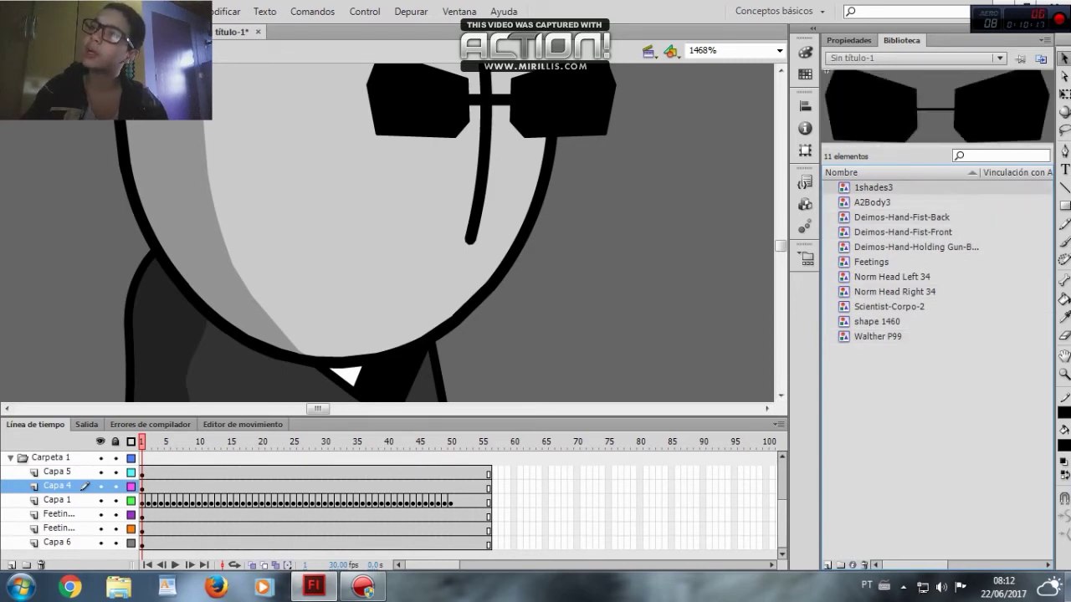
{"action": "key", "text": "Down"}
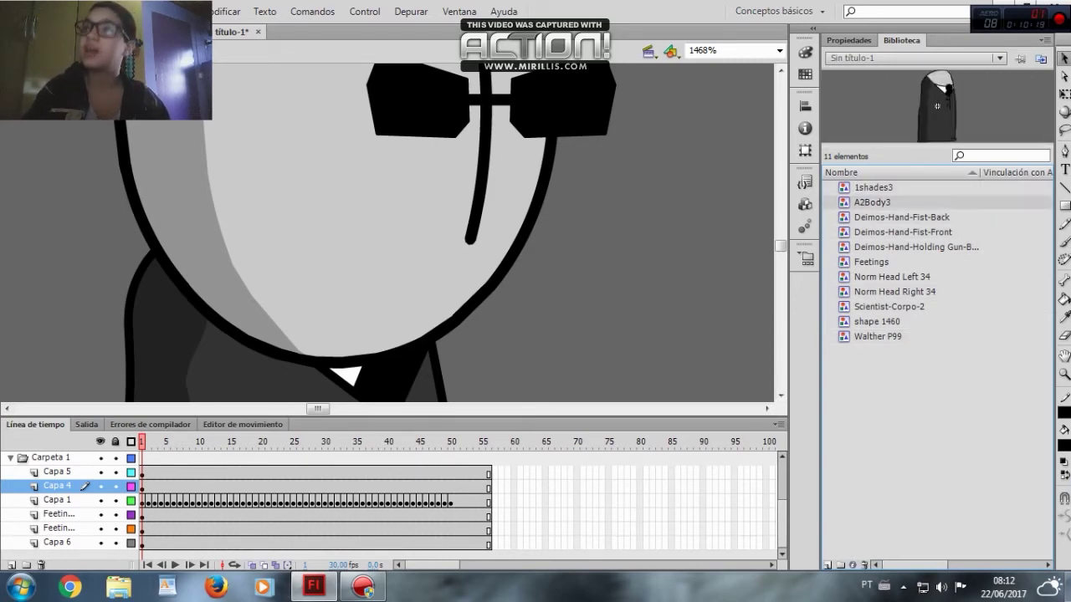
{"action": "key", "text": "Up"}
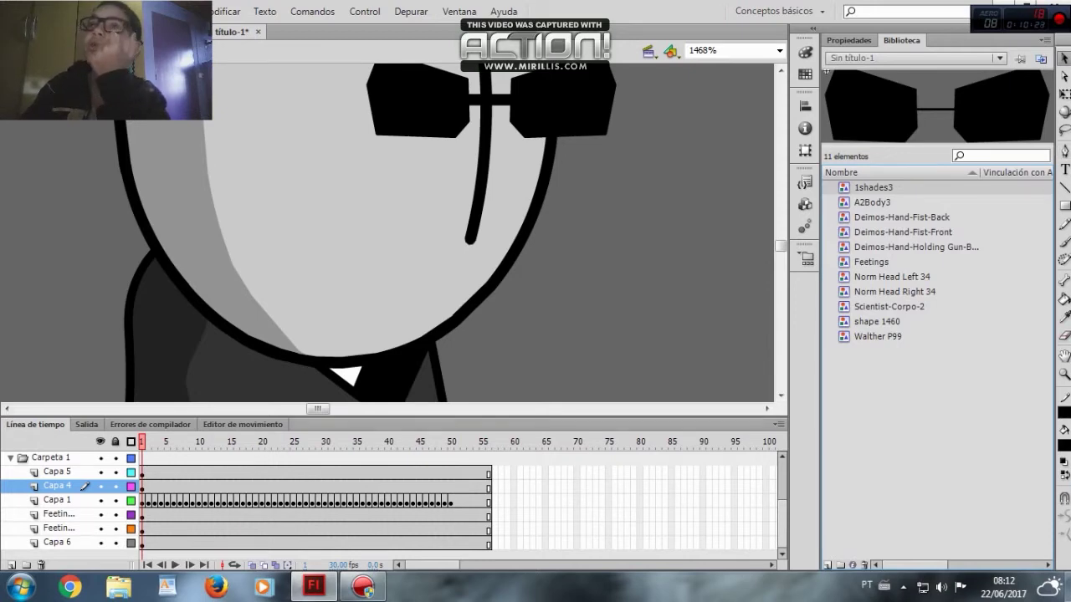
{"action": "left_click", "coordinate": [336, 99]}
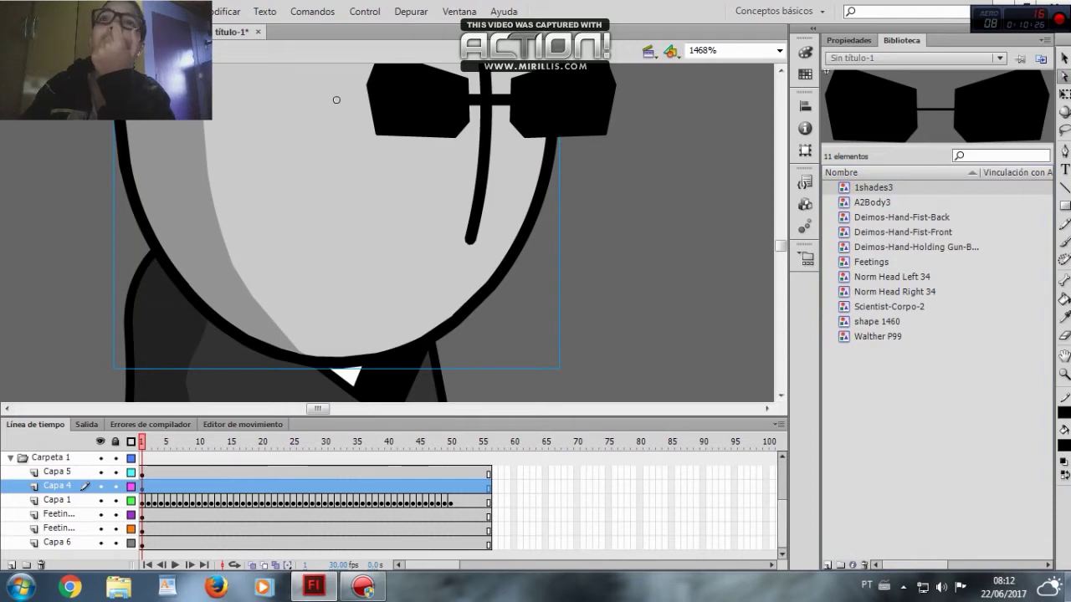
{"action": "key", "text": "Escape"}
{"action": "left_click", "coordinate": [335, 101]}
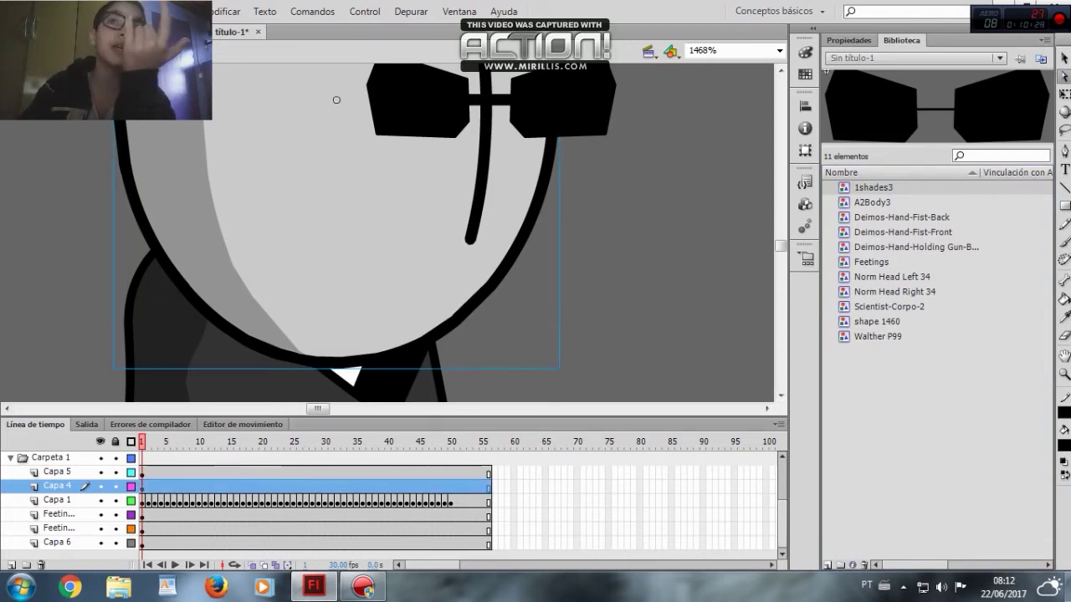
{"action": "left_click", "coordinate": [491, 97]}
{"action": "key", "text": "Escape"}
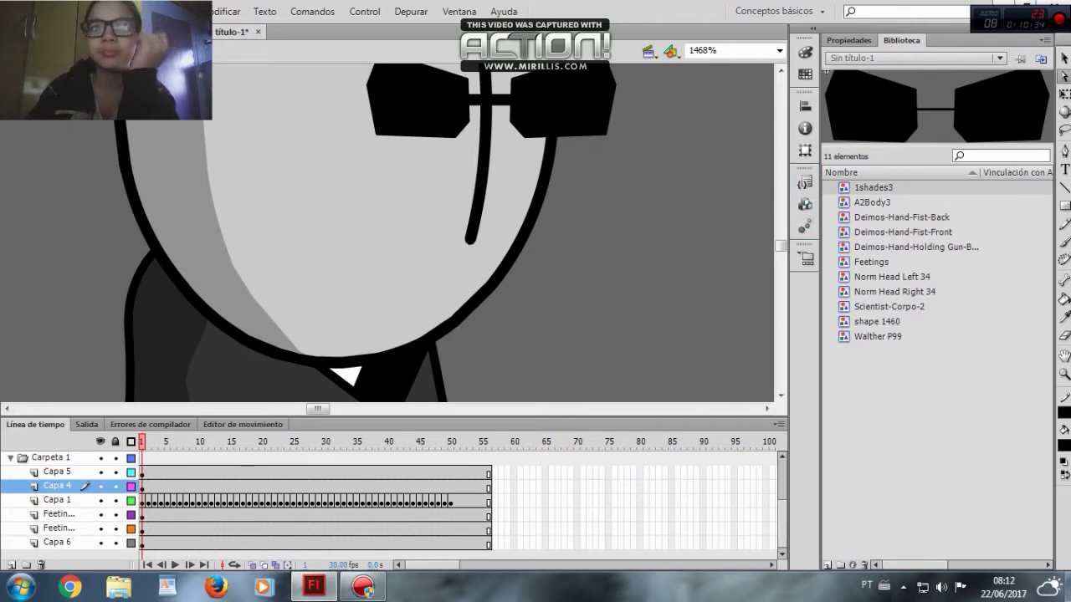
Select the suited character's head and sunglasses on Capa 4, and reduce the view to 367% to show both characters
{"action": "left_click", "coordinate": [335, 100]}
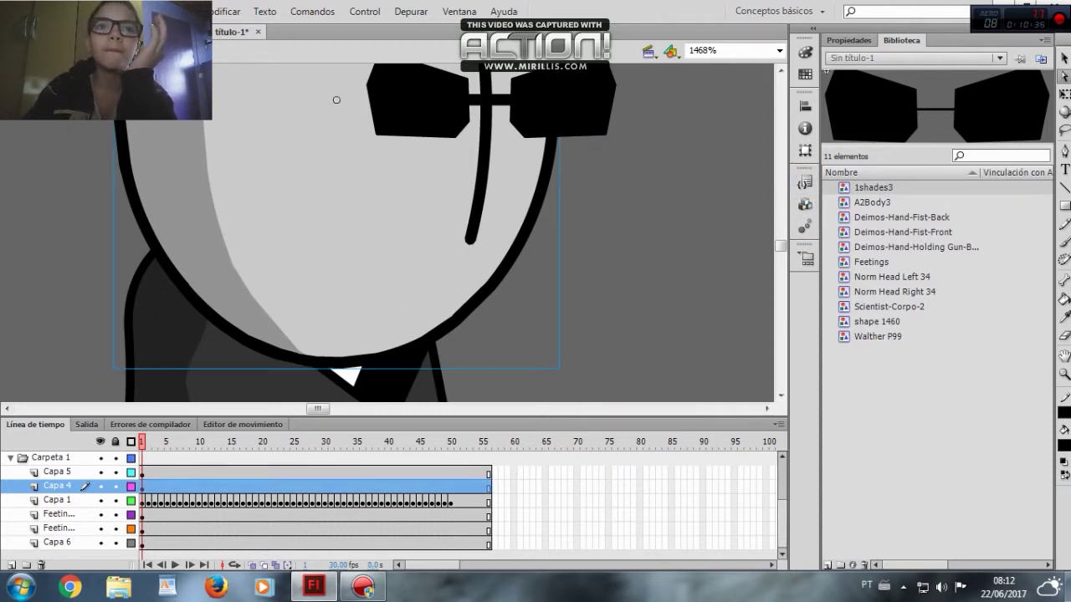
{"action": "left_click", "coordinate": [130, 487]}
{"action": "left_click", "coordinate": [131, 486]}
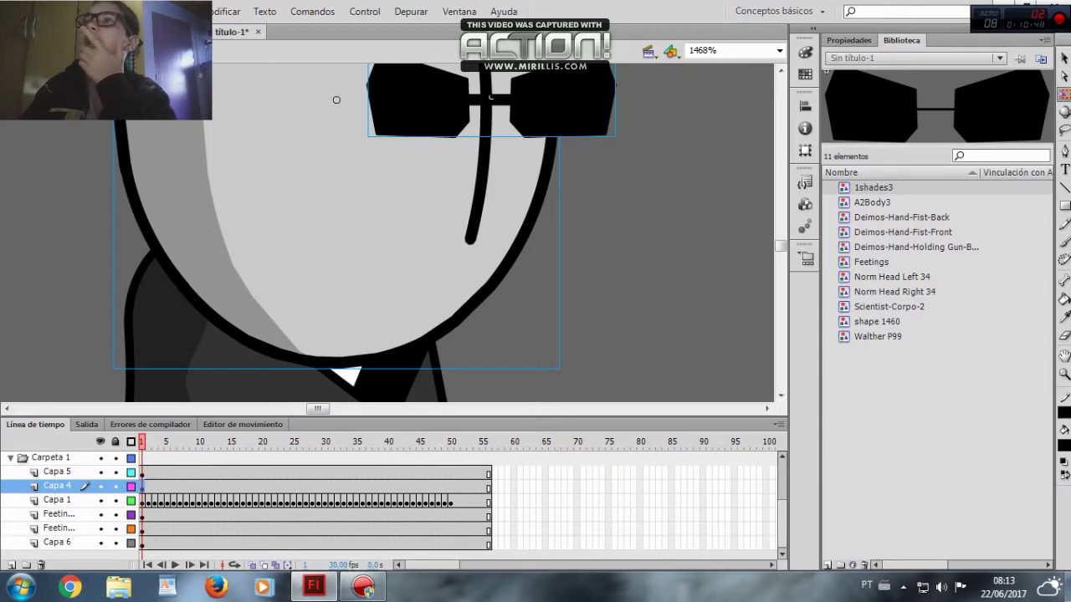
{"action": "left_click", "coordinate": [1065, 95]}
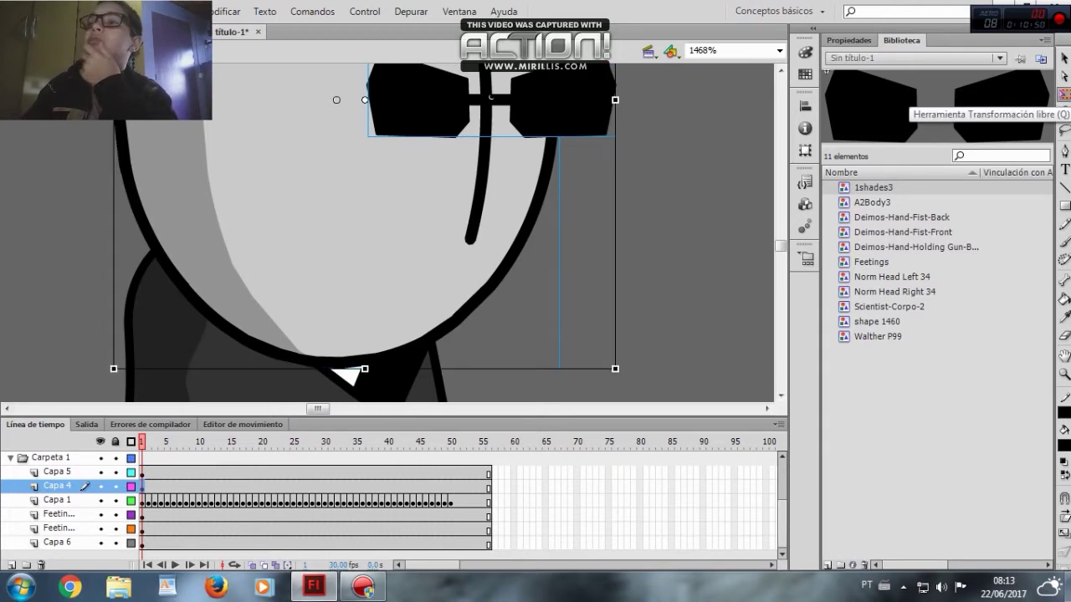
{"action": "left_click", "coordinate": [1064, 374]}
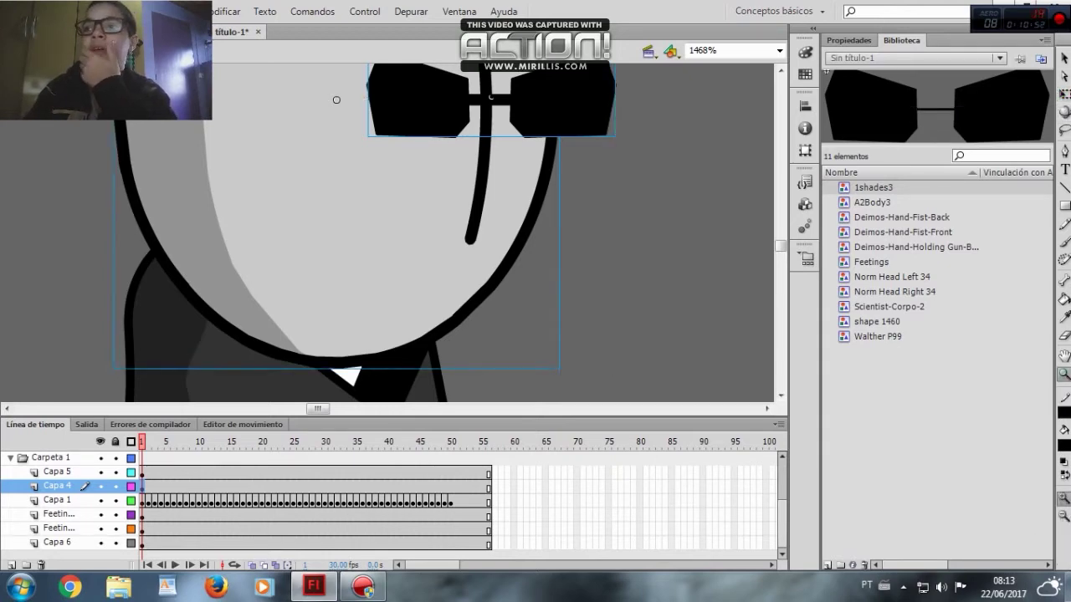
{"action": "left_click", "coordinate": [1064, 517]}
{"action": "left_click", "coordinate": [652, 291]}
{"action": "scroll", "coordinate": [652, 290], "scroll_direction": "up", "scroll_amount": 1}
{"action": "scroll", "coordinate": [652, 290], "scroll_direction": "down", "scroll_amount": 1}
{"action": "left_click", "coordinate": [564, 172]}
Lasso the whole suited character, from the head and sunglasses to the body, both hands and gun
{"action": "left_click", "coordinate": [1064, 131]}
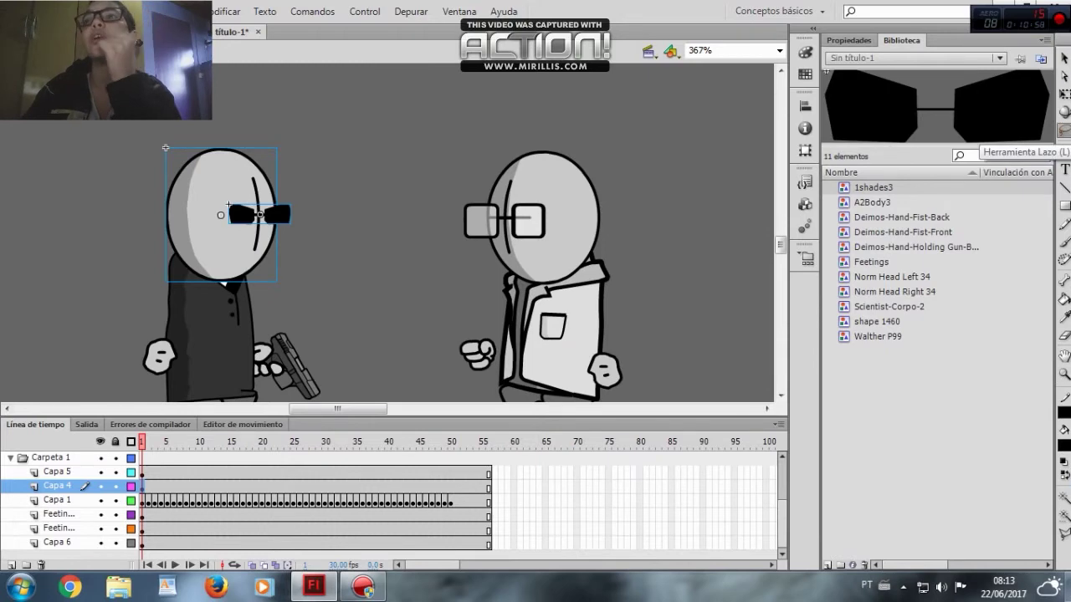
{"action": "key", "text": "Escape"}
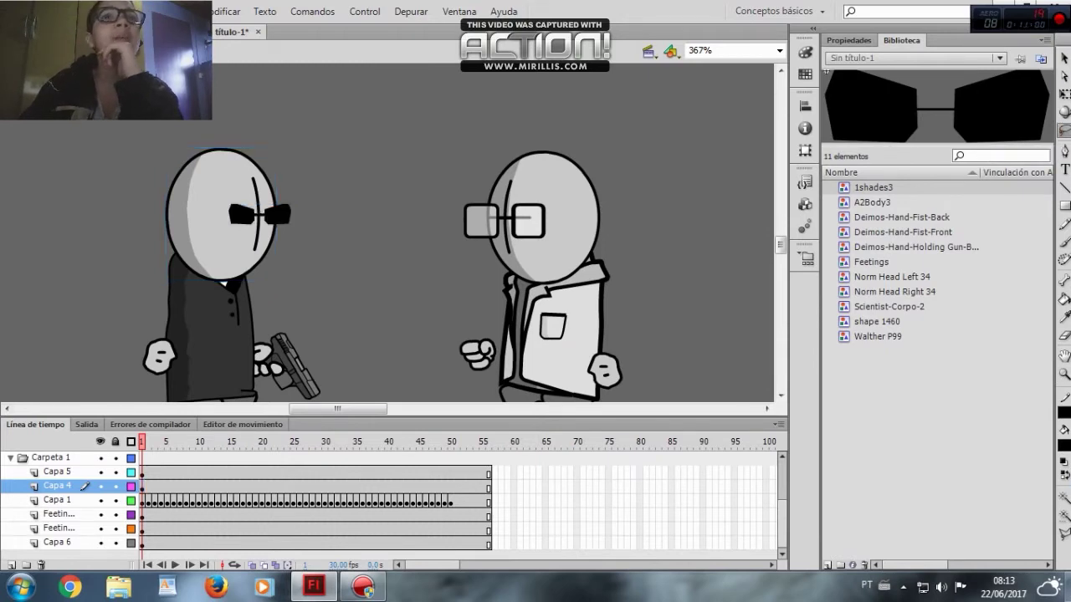
{"action": "left_click_drag", "start_coordinate": [263, 163], "coordinate": [383, 146]}
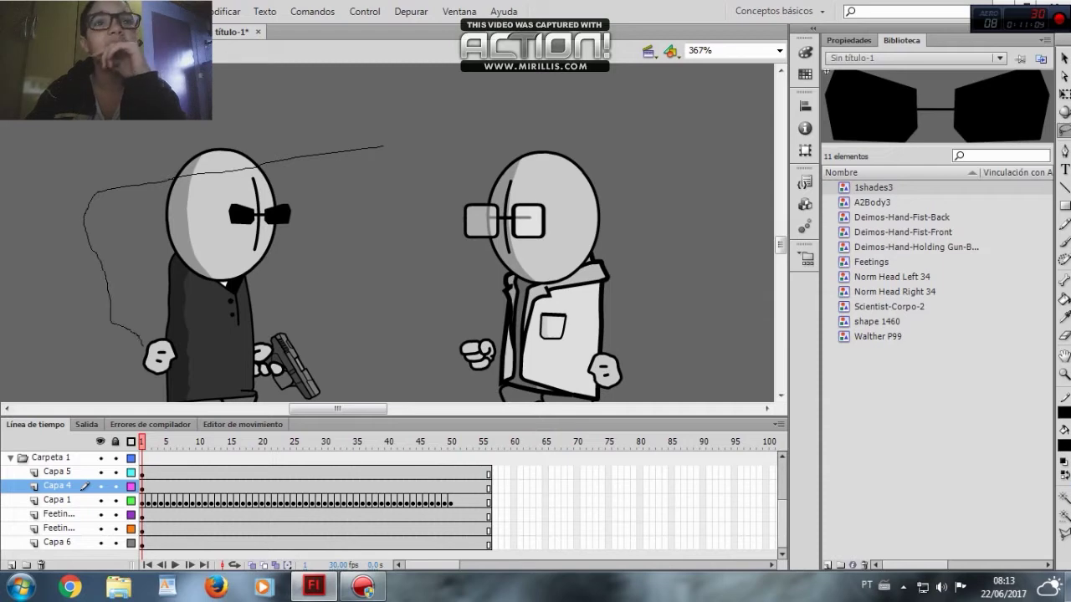
{"action": "left_click_drag", "start_coordinate": [338, 378], "coordinate": [345, 89]}
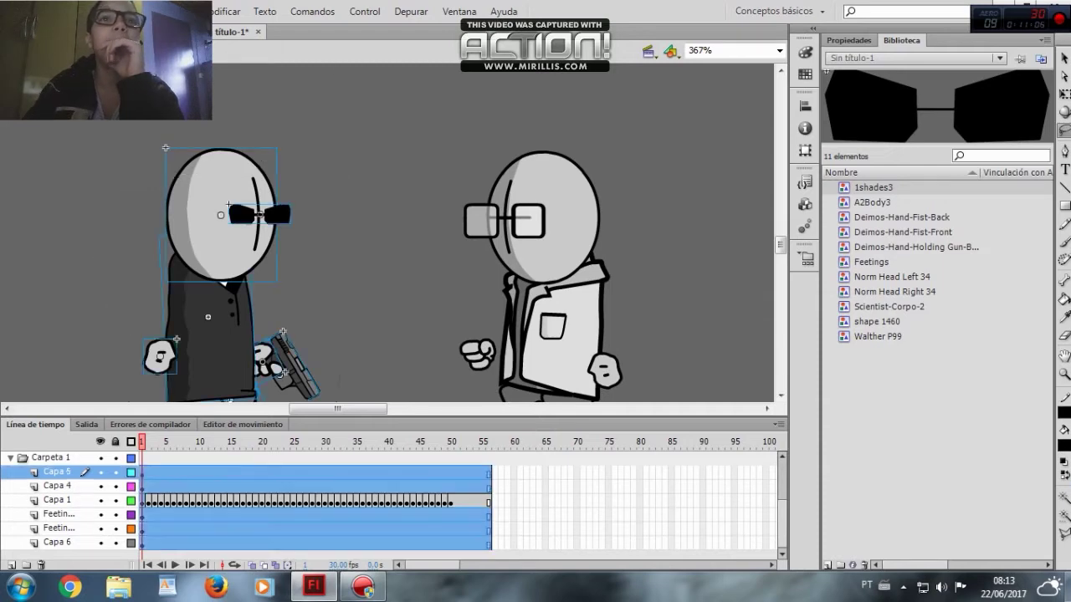
{"action": "scroll", "coordinate": [388, 234], "scroll_direction": "down", "scroll_amount": 3}
{"action": "scroll", "coordinate": [388, 235], "scroll_direction": "up", "scroll_amount": 3}
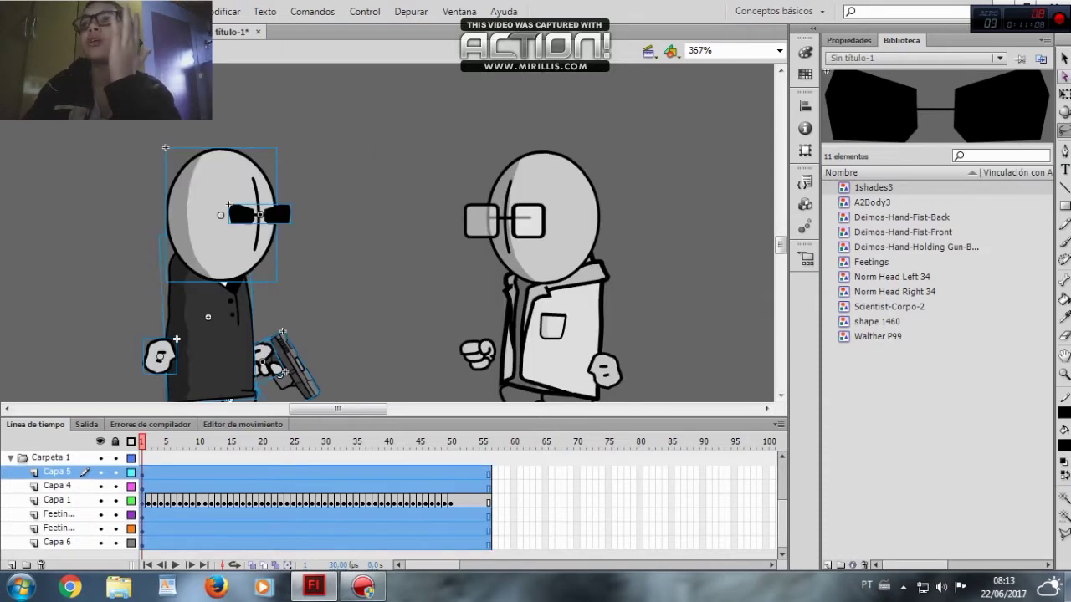
Try the Pen tool with a short curved path above the suited character's head, and undo it
{"action": "left_click", "coordinate": [1064, 152]}
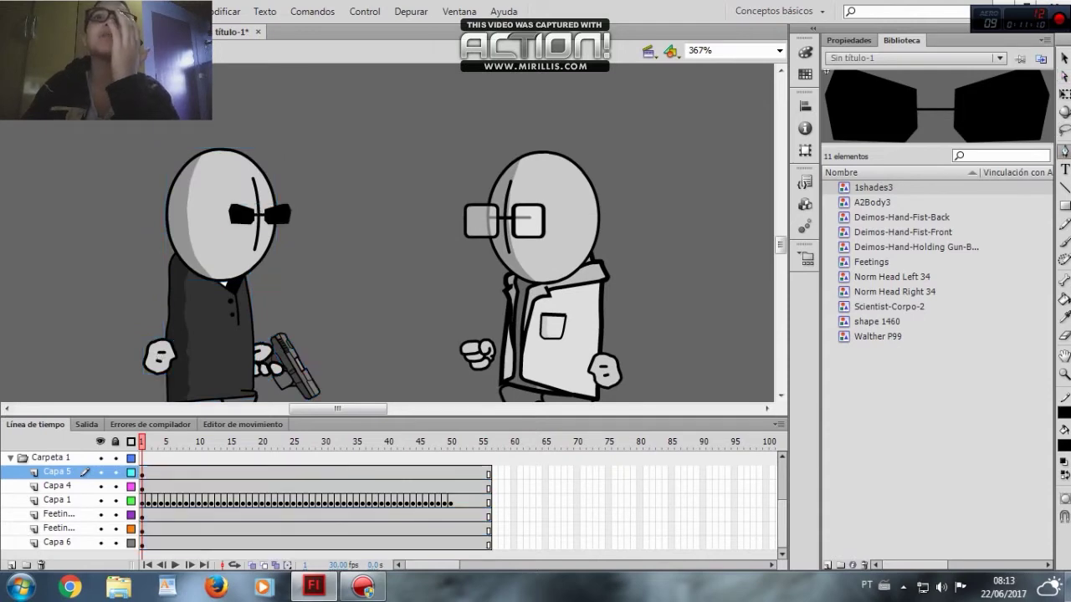
{"action": "left_click_drag", "start_coordinate": [316, 94], "coordinate": [373, 147]}
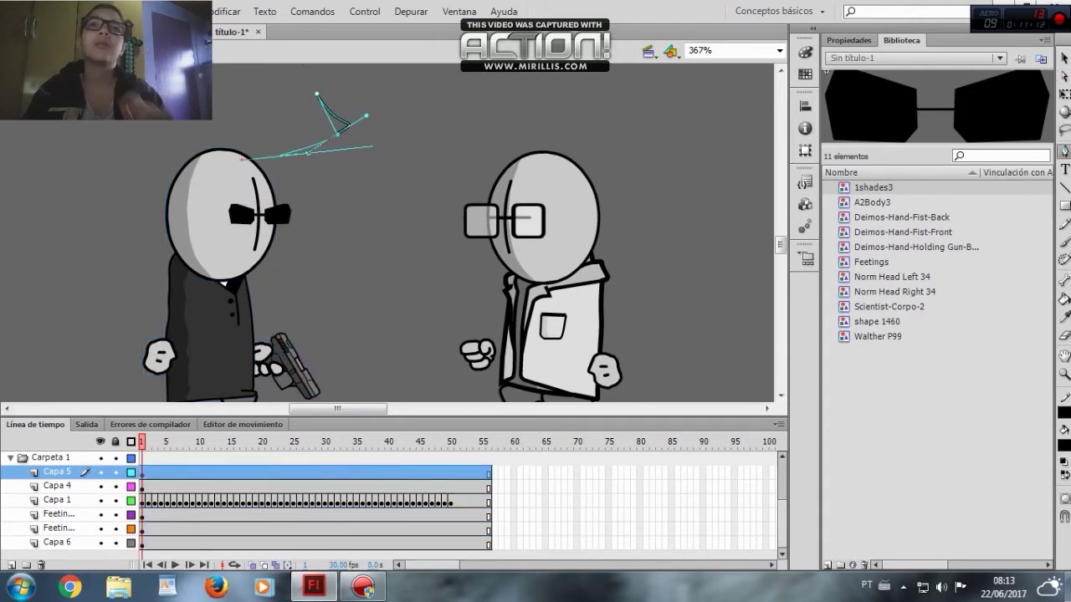
{"action": "key", "text": "ctrl+z"}
{"action": "key", "text": "ctrl+z"}
{"action": "key", "text": "ctrl+z"}
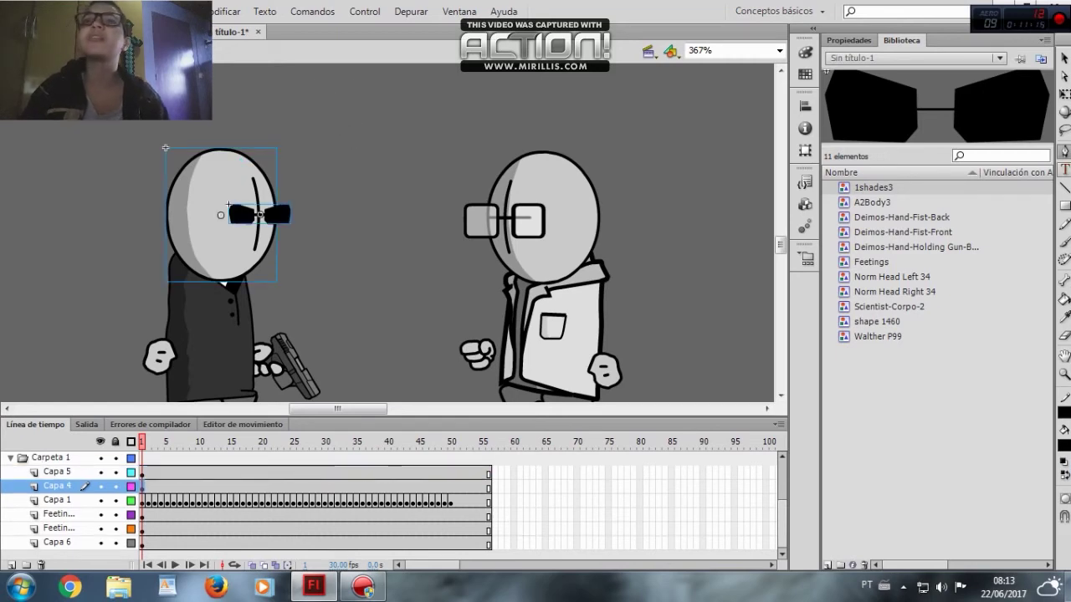
Try the Text tool with the sample text "vdsfsdfsdfsd" above the suited character, and erase the text again
{"action": "left_click", "coordinate": [1065, 170]}
{"action": "left_click", "coordinate": [296, 79]}
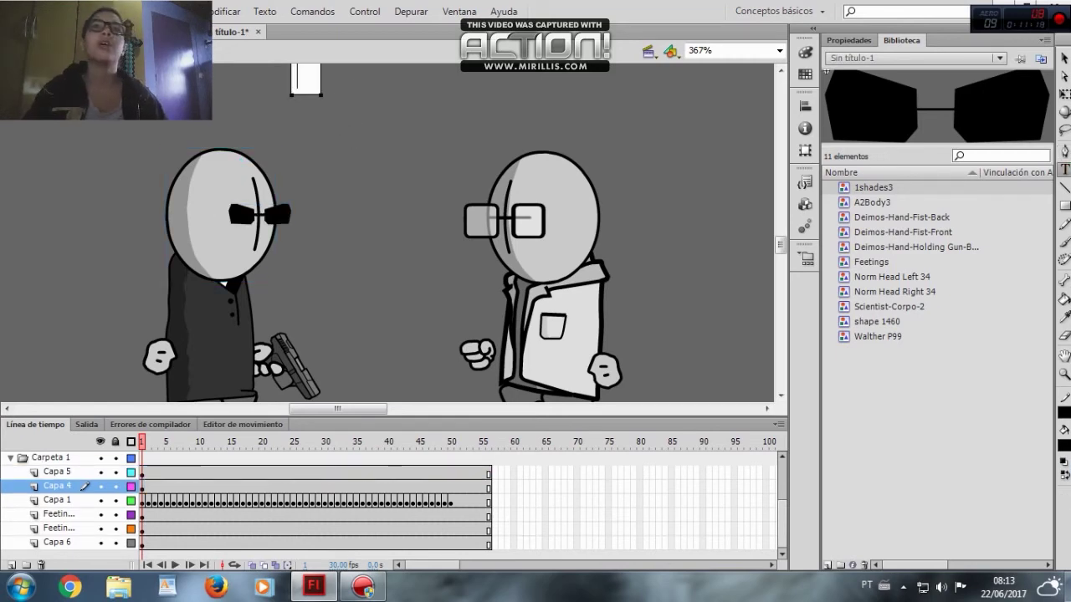
{"action": "type", "text": "vdsfsdfsdfsd"}
{"action": "key", "text": "BackSpace"}
{"action": "key", "text": "BackSpace"}
{"action": "key", "text": "BackSpace"}
{"action": "key", "text": "BackSpace"}
{"action": "key", "text": "BackSpace"}
{"action": "key", "text": "BackSpace"}
{"action": "key", "text": "BackSpace"}
{"action": "key", "text": "BackSpace"}
{"action": "key", "text": "BackSpace"}
{"action": "key", "text": "BackSpace"}
{"action": "key", "text": "BackSpace"}
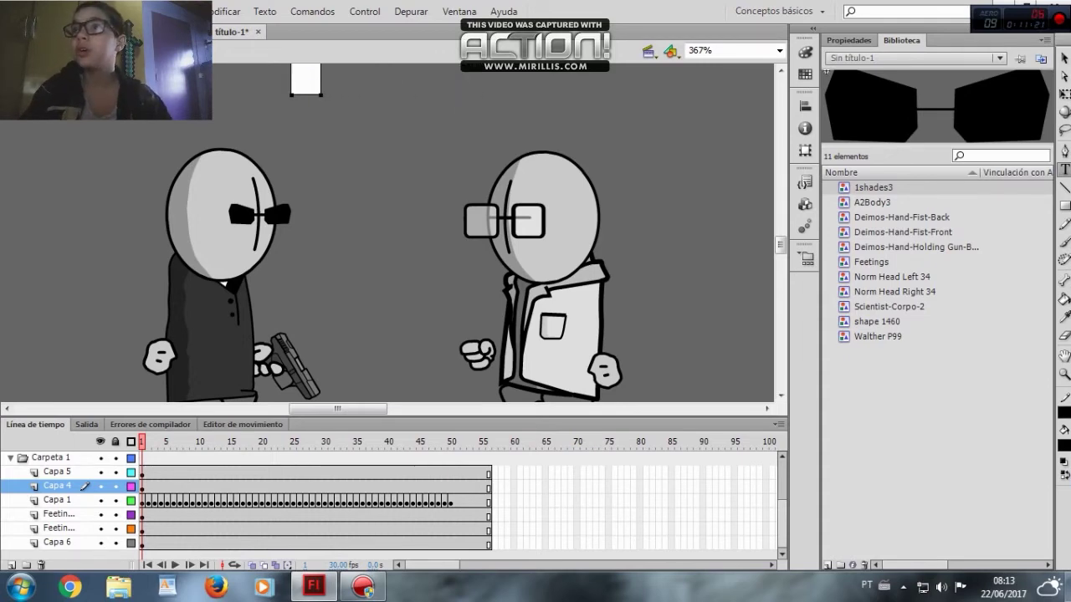
Try the Line tool with a zigzag of straight lines between the two characters, and undo them
{"action": "left_click", "coordinate": [1064, 187]}
{"action": "left_click_drag", "start_coordinate": [306, 123], "coordinate": [388, 218]}
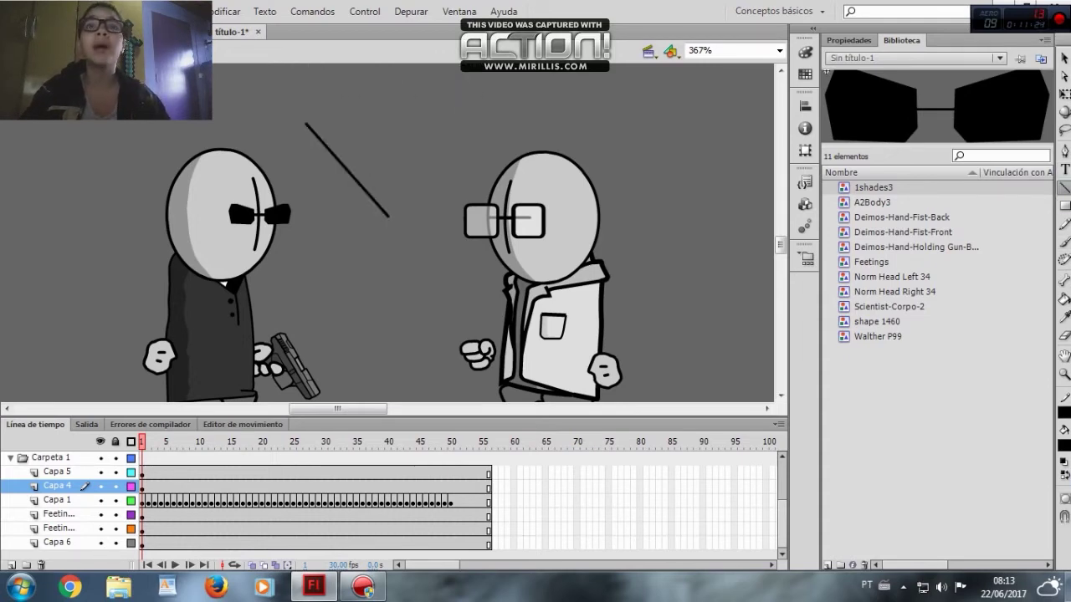
{"action": "mouse_move", "coordinate": [405, 164]}
{"action": "left_mouse_down"}
{"action": "mouse_move", "coordinate": [415, 123]}
{"action": "mouse_move", "coordinate": [457, 186]}
{"action": "mouse_move", "coordinate": [500, 148]}
{"action": "left_mouse_up"}
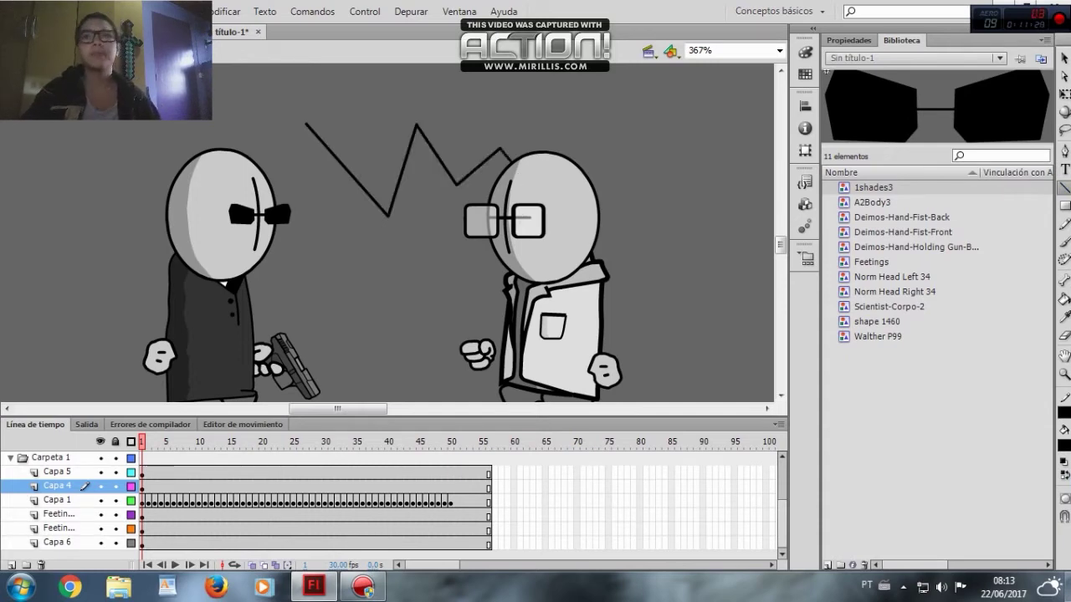
{"action": "key", "text": "ctrl+z"}
{"action": "key", "text": "ctrl+z"}
{"action": "key", "text": "ctrl+z"}
{"action": "key", "text": "ctrl+z"}
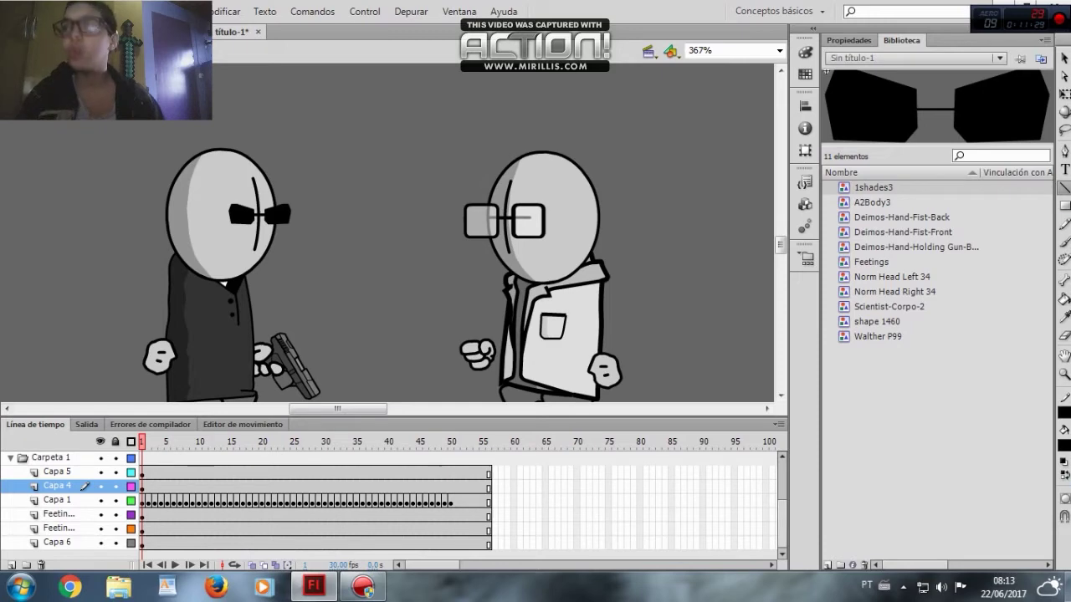
Try the Rectangle tool with a large black rectangle between the two characters, and undo it
{"action": "left_click", "coordinate": [1065, 206]}
{"action": "left_click_drag", "start_coordinate": [320, 116], "coordinate": [512, 289]}
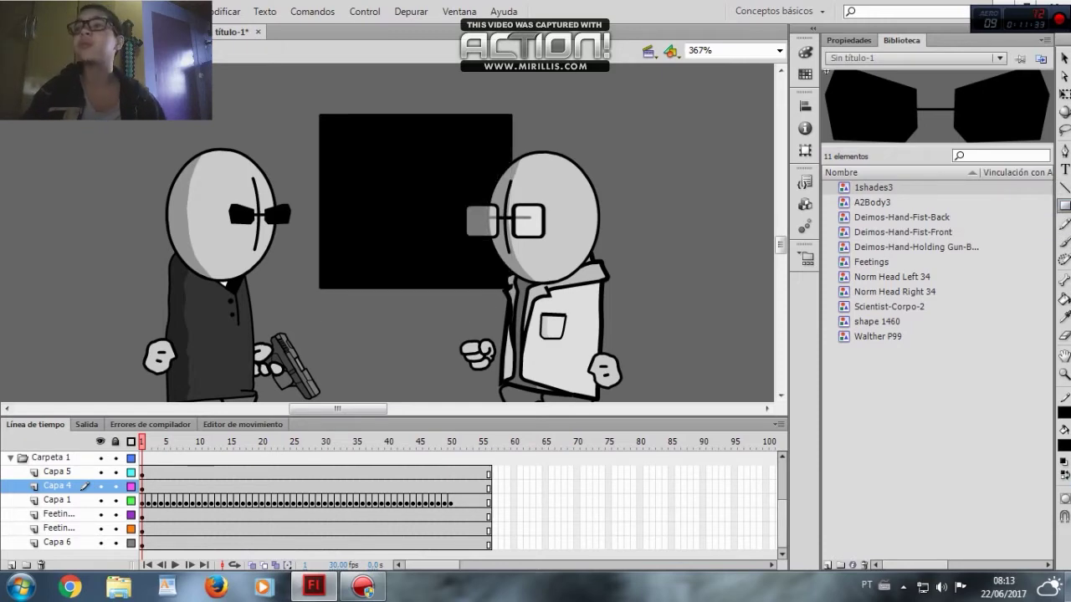
{"action": "key", "text": "ctrl+z"}
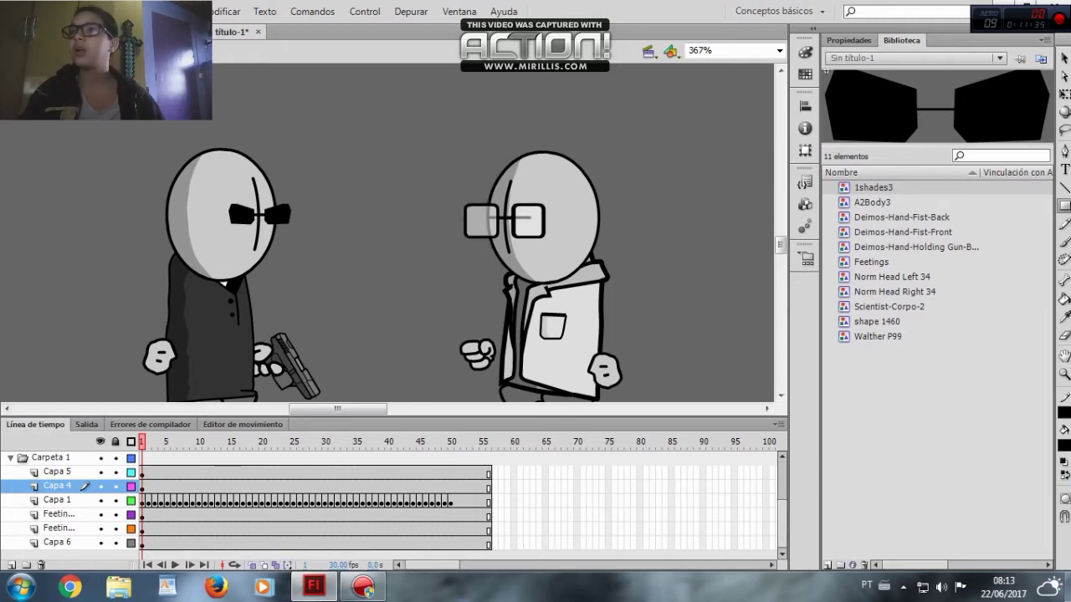
Try the Pencil tool with a jagged freehand line between the two characters, and undo it
{"action": "left_click", "coordinate": [1065, 224]}
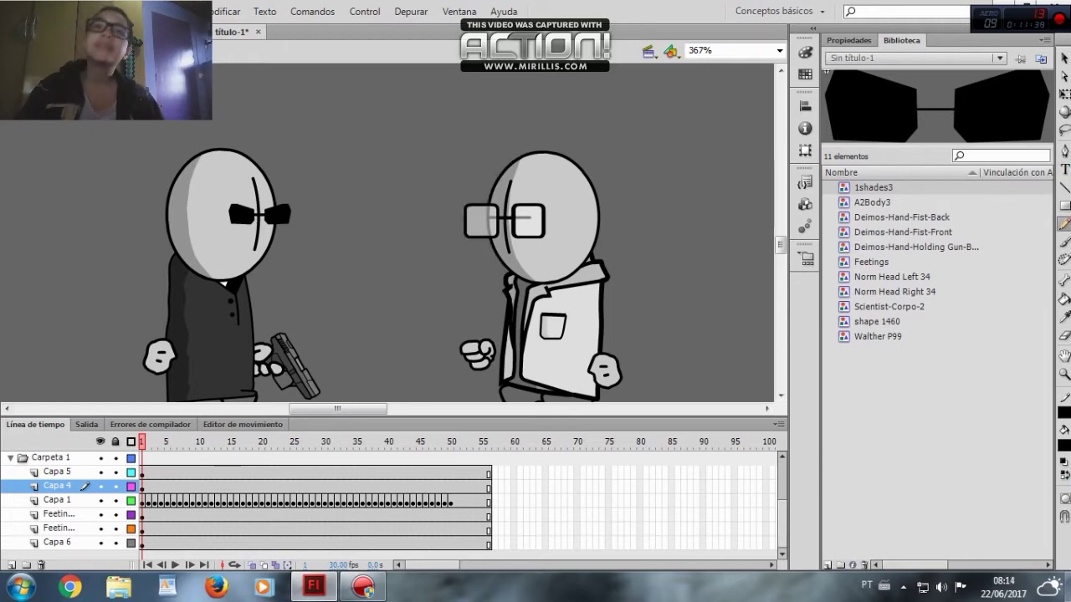
{"action": "mouse_move", "coordinate": [308, 128]}
{"action": "left_mouse_down"}
{"action": "mouse_move", "coordinate": [355, 256]}
{"action": "mouse_move", "coordinate": [325, 355]}
{"action": "mouse_move", "coordinate": [366, 230]}
{"action": "left_mouse_up"}
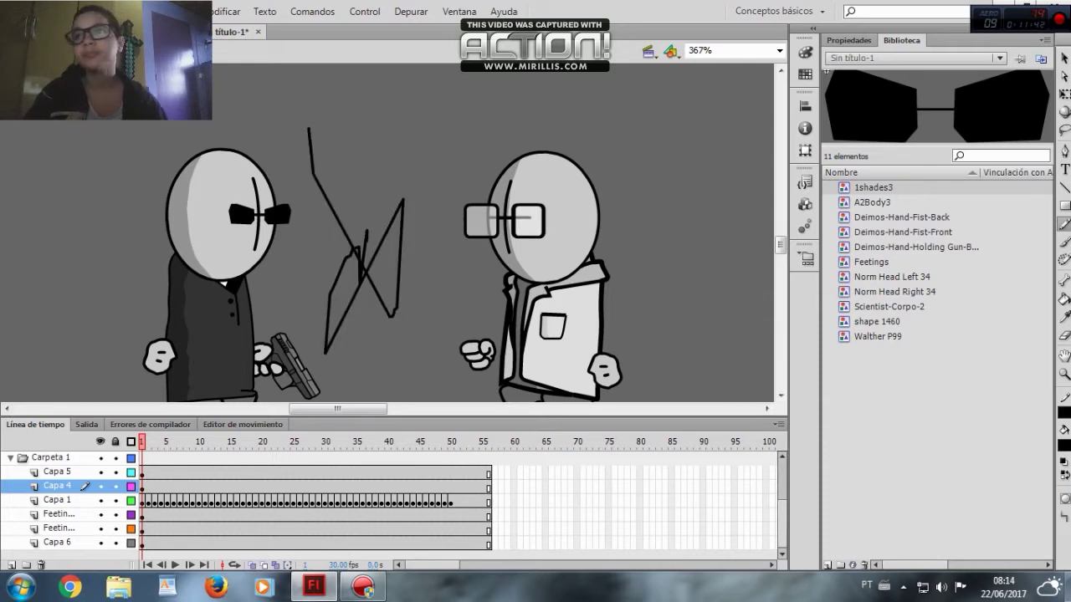
{"action": "key", "text": "ctrl+z"}
Try the Spray Brush tool with a stroke between the two characters, and undo it
{"action": "left_click", "coordinate": [1064, 241]}
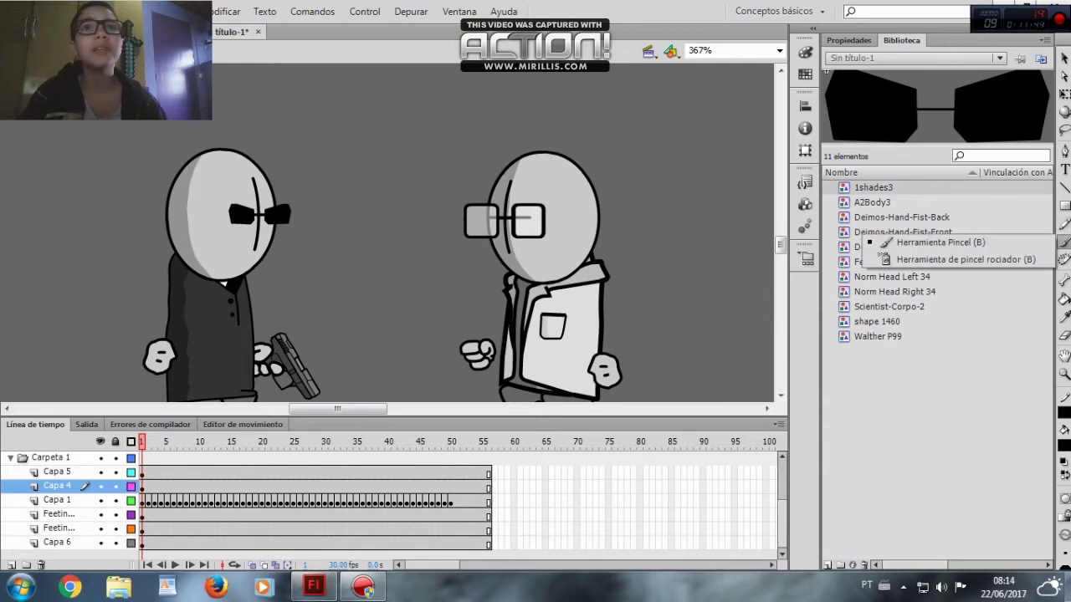
{"action": "left_click", "coordinate": [954, 259]}
{"action": "mouse_move", "coordinate": [377, 167]}
{"action": "left_mouse_down"}
{"action": "mouse_move", "coordinate": [352, 184]}
{"action": "mouse_move", "coordinate": [381, 180]}
{"action": "mouse_move", "coordinate": [406, 251]}
{"action": "left_mouse_up"}
{"action": "key", "text": "ctrl+z"}
{"action": "key", "text": "v"}
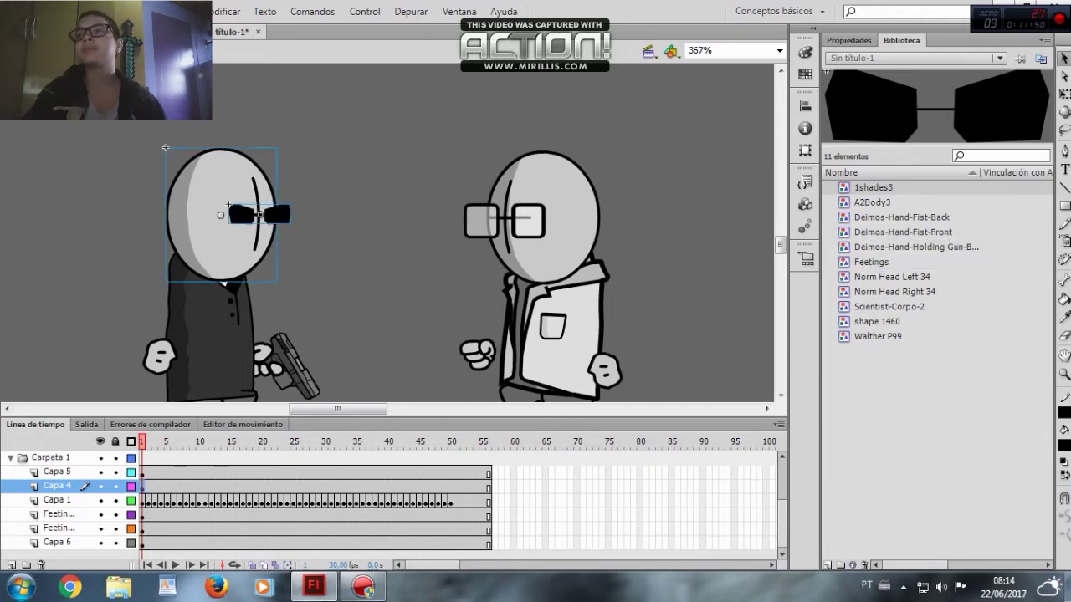
Try the regular Brush tool with a black freehand scribble across the suited character and the gap beside him, and undo it
{"action": "left_click", "coordinate": [1065, 241]}
{"action": "left_click", "coordinate": [920, 242]}
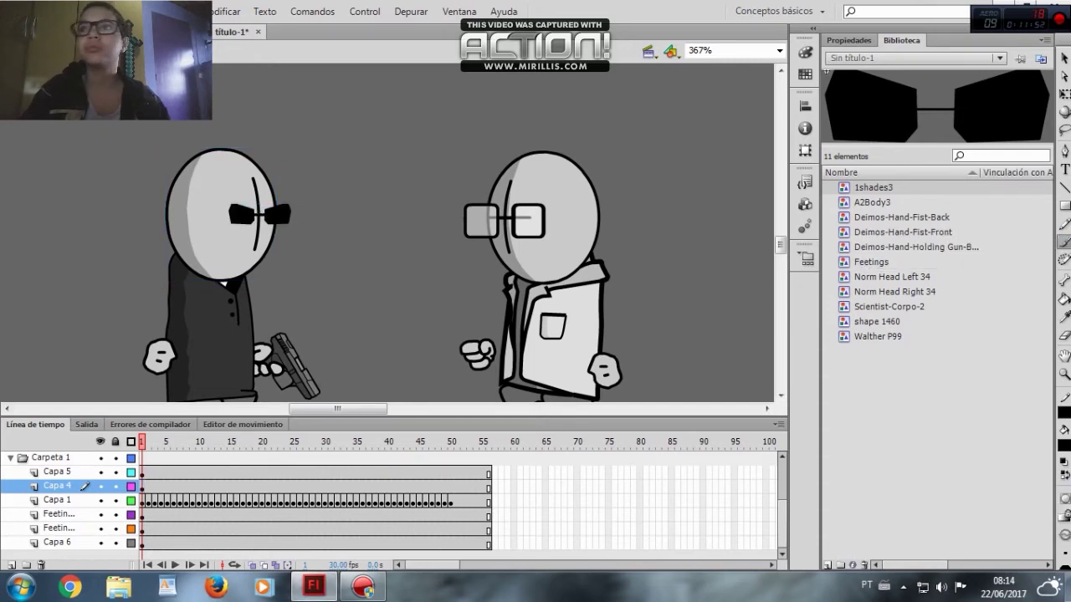
{"action": "mouse_move", "coordinate": [367, 122]}
{"action": "left_mouse_down"}
{"action": "mouse_move", "coordinate": [394, 332]}
{"action": "mouse_move", "coordinate": [420, 272]}
{"action": "mouse_move", "coordinate": [422, 231]}
{"action": "mouse_move", "coordinate": [301, 239]}
{"action": "mouse_move", "coordinate": [382, 388]}
{"action": "mouse_move", "coordinate": [400, 238]}
{"action": "mouse_move", "coordinate": [435, 327]}
{"action": "mouse_move", "coordinate": [280, 303]}
{"action": "mouse_move", "coordinate": [479, 278]}
{"action": "left_mouse_up"}
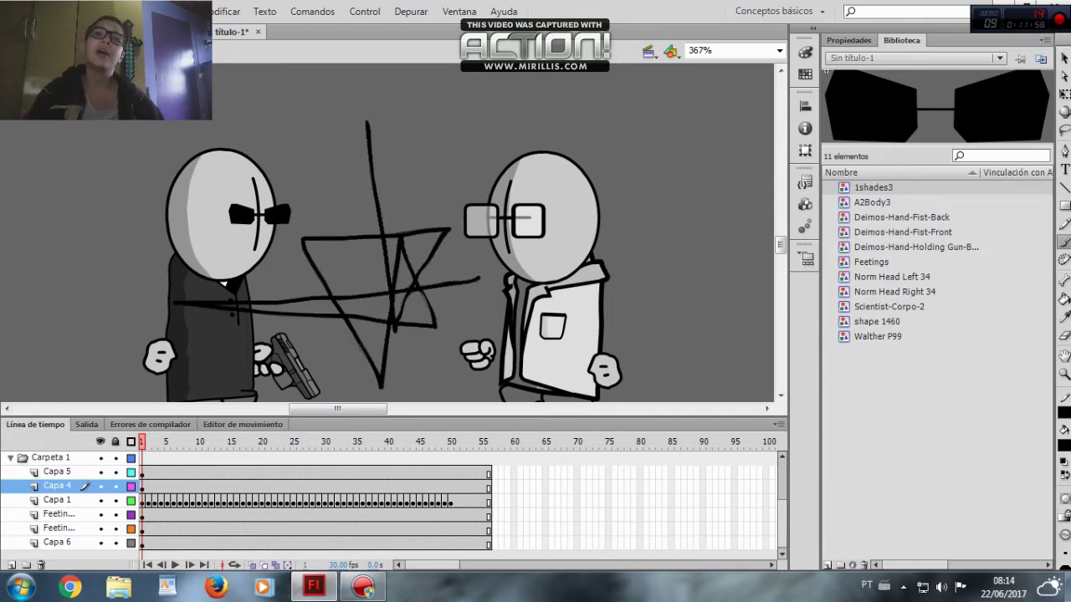
{"action": "key", "text": "ctrl+z"}
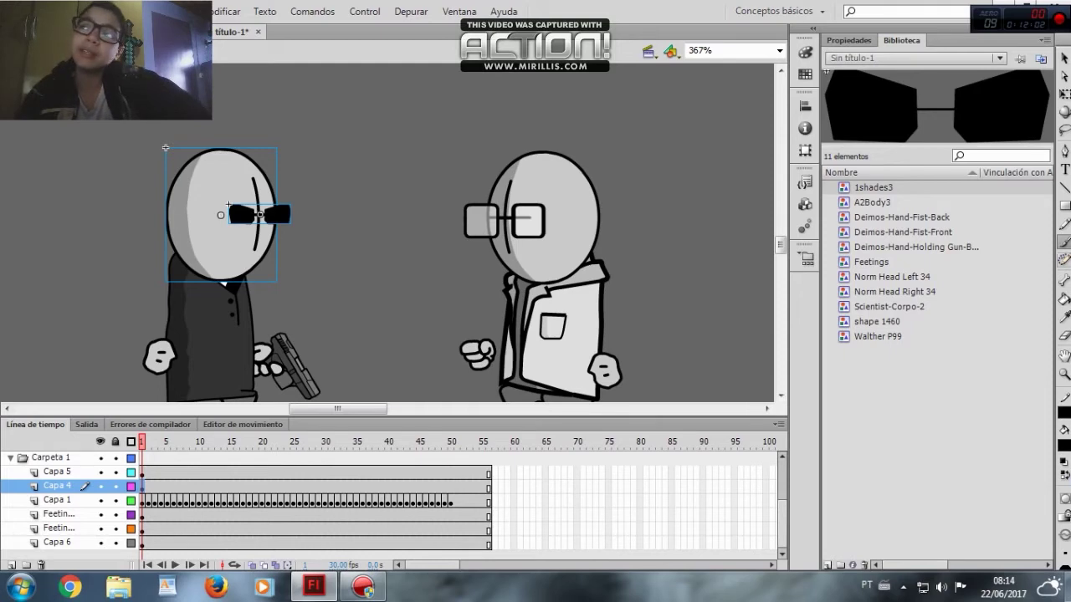
Sample the light grey of the scientist's head with the Eyedropper as the fill colour, and activate the Paint Bucket
{"action": "left_click", "coordinate": [1065, 260]}
{"action": "left_click", "coordinate": [1065, 281]}
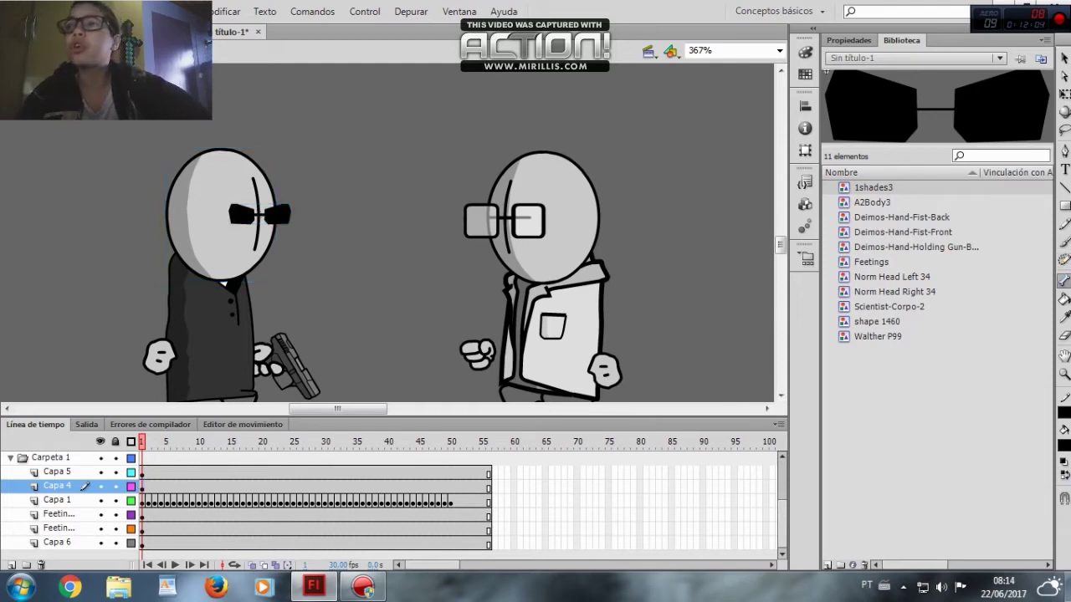
{"action": "left_click", "coordinate": [1064, 299]}
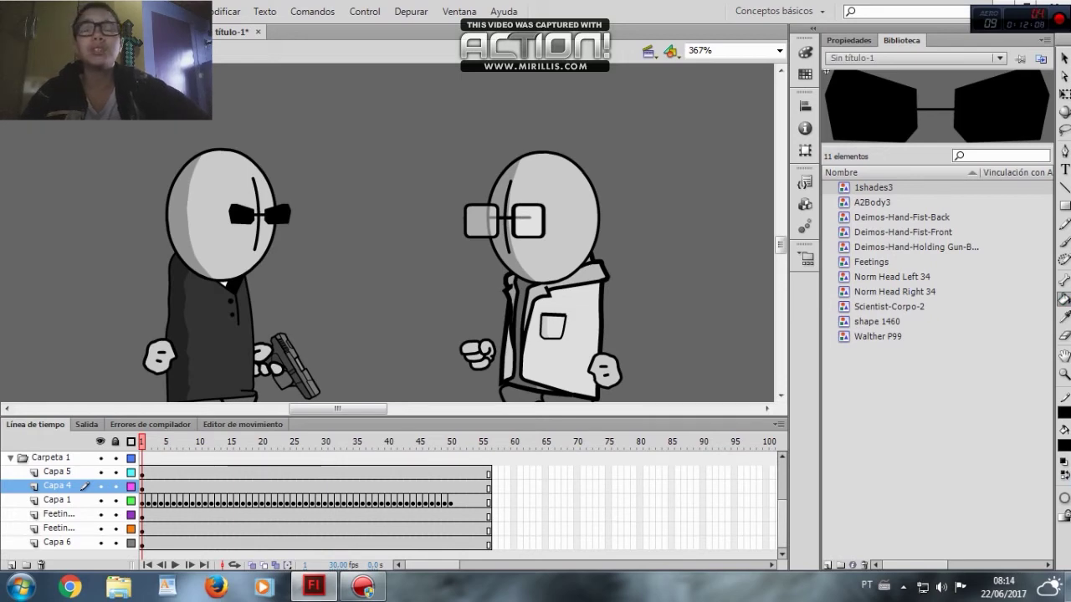
{"action": "left_click", "coordinate": [1065, 317]}
{"action": "left_click", "coordinate": [558, 219]}
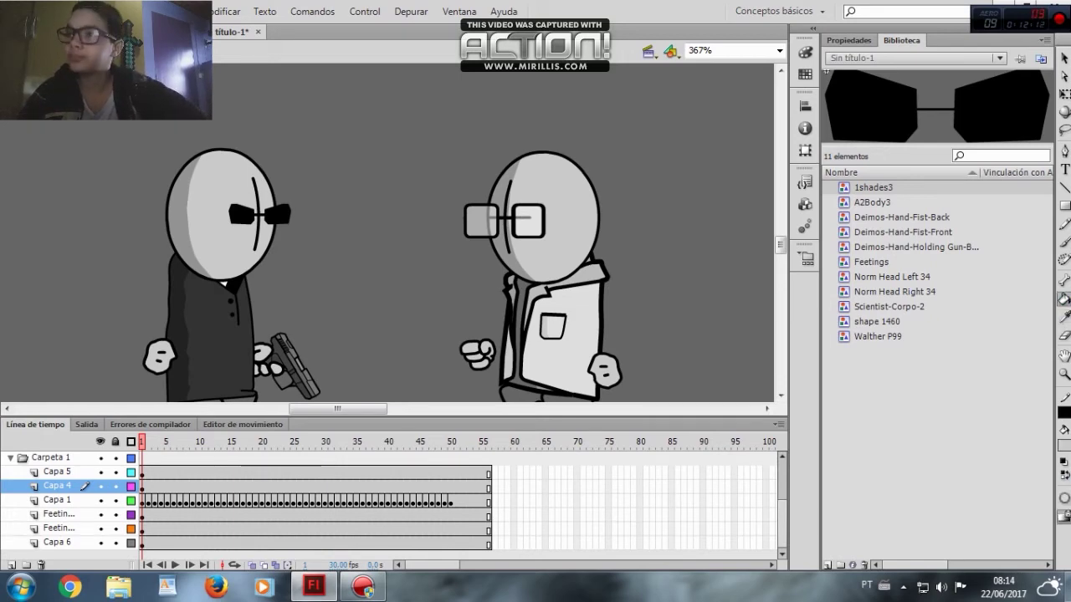
{"action": "left_click", "coordinate": [1064, 316]}
{"action": "left_click", "coordinate": [1065, 300]}
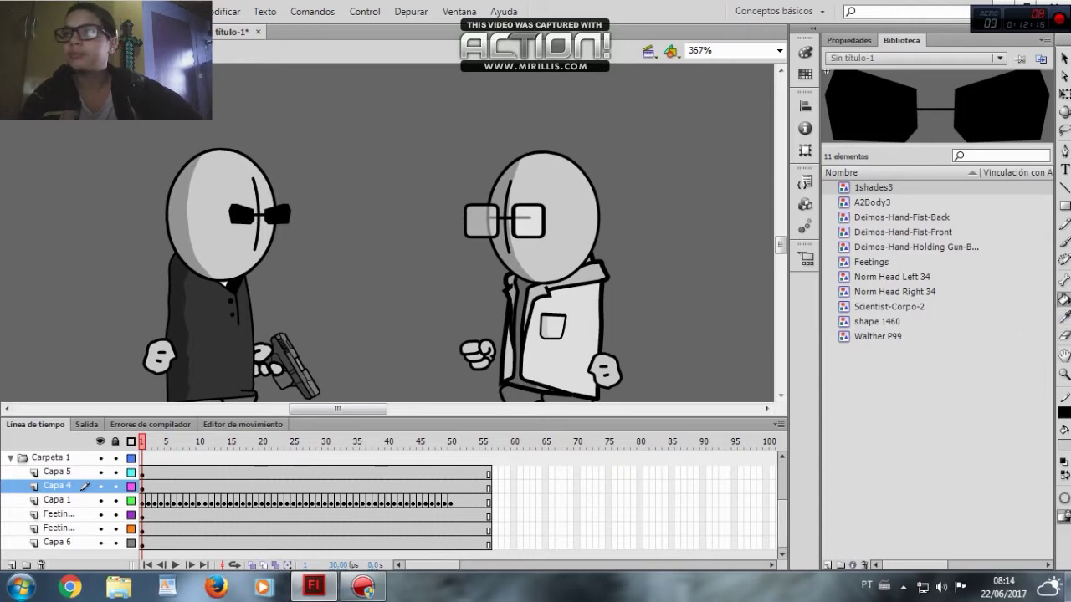
Try to erase the scientist's head and coat with several Eraser strokes, and return to the Selection tool
{"action": "left_click", "coordinate": [1064, 336]}
{"action": "mouse_move", "coordinate": [703, 166]}
{"action": "left_mouse_down"}
{"action": "mouse_move", "coordinate": [606, 171]}
{"action": "mouse_move", "coordinate": [491, 230]}
{"action": "mouse_move", "coordinate": [572, 211]}
{"action": "left_mouse_up"}
{"action": "left_click_drag", "start_coordinate": [679, 196], "coordinate": [506, 314]}
{"action": "left_click_drag", "start_coordinate": [534, 247], "coordinate": [499, 305]}
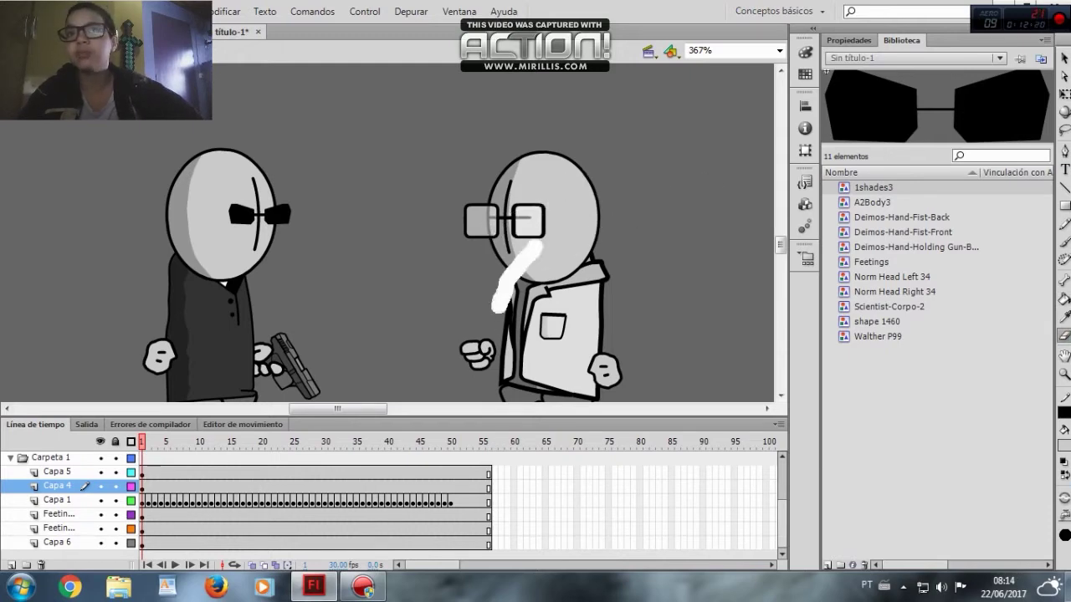
{"action": "left_click_drag", "start_coordinate": [541, 177], "coordinate": [508, 245]}
{"action": "key", "text": "v"}
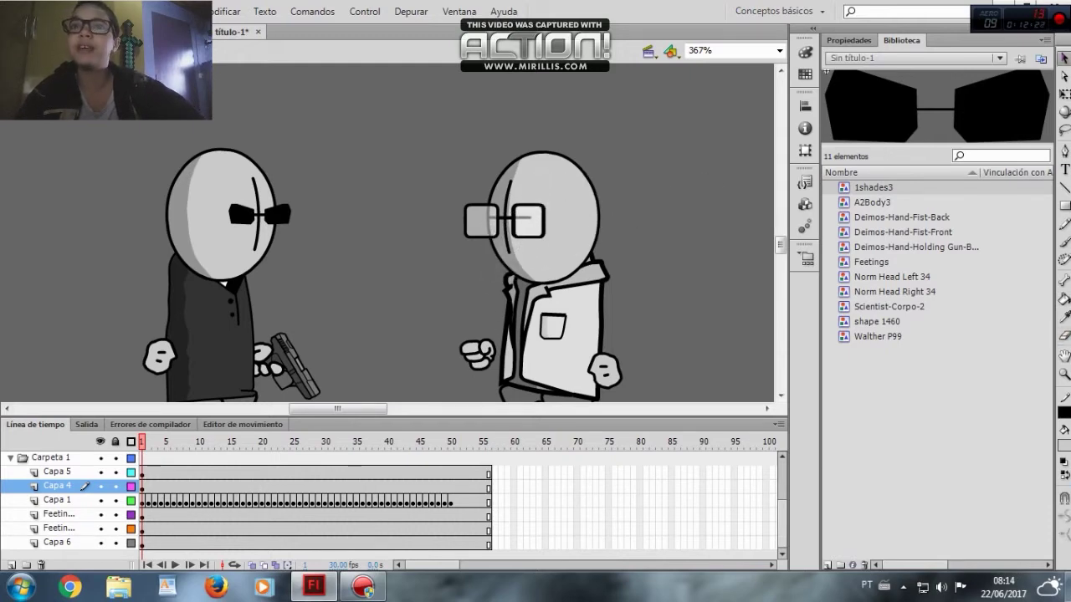
Open the scientist's head symbol for editing, select all its artwork, and return to the main scene
{"action": "double_click", "coordinate": [502, 176]}
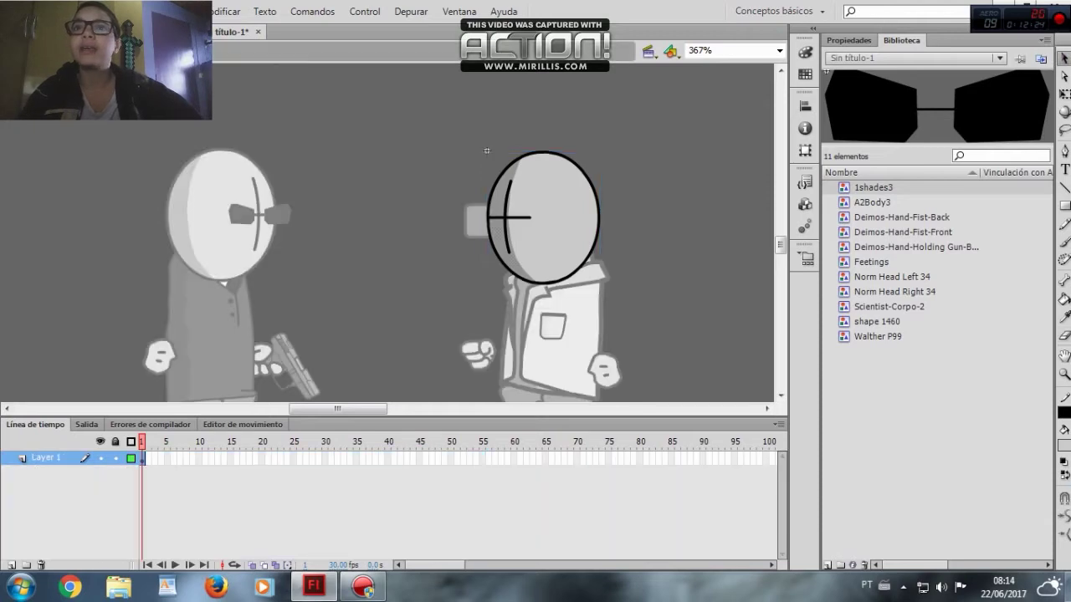
{"action": "left_click", "coordinate": [552, 213]}
{"action": "key", "text": "ctrl+a"}
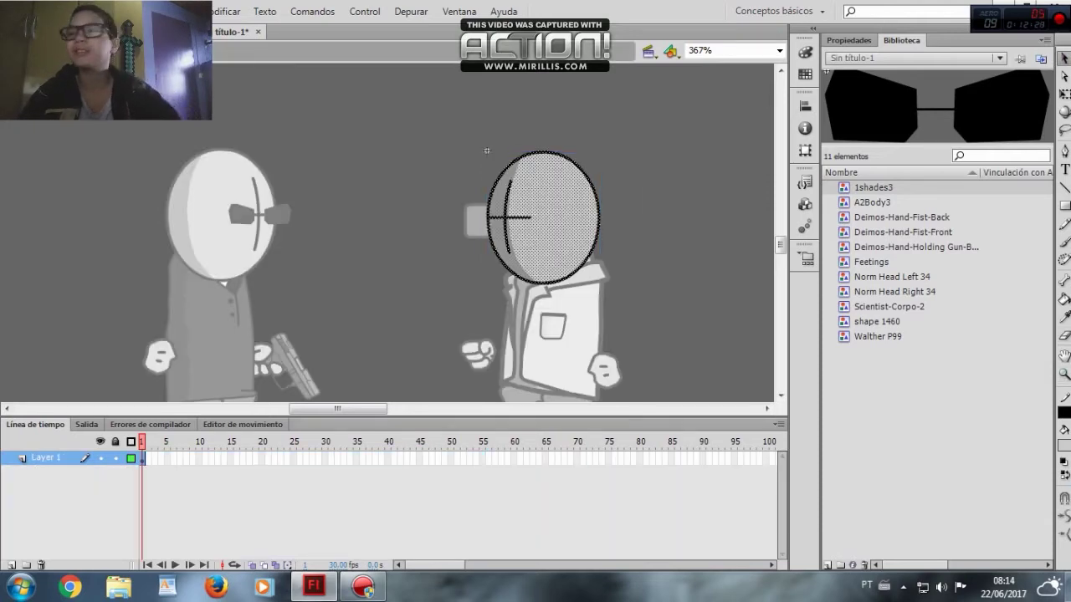
{"action": "double_click", "coordinate": [486, 150]}
Pan the stage with the Hand tool until both characters are visible down to their feet
{"action": "left_click", "coordinate": [1065, 356]}
{"action": "left_click_drag", "start_coordinate": [502, 293], "coordinate": [283, 293]}
{"action": "left_click_drag", "start_coordinate": [267, 151], "coordinate": [494, 88]}
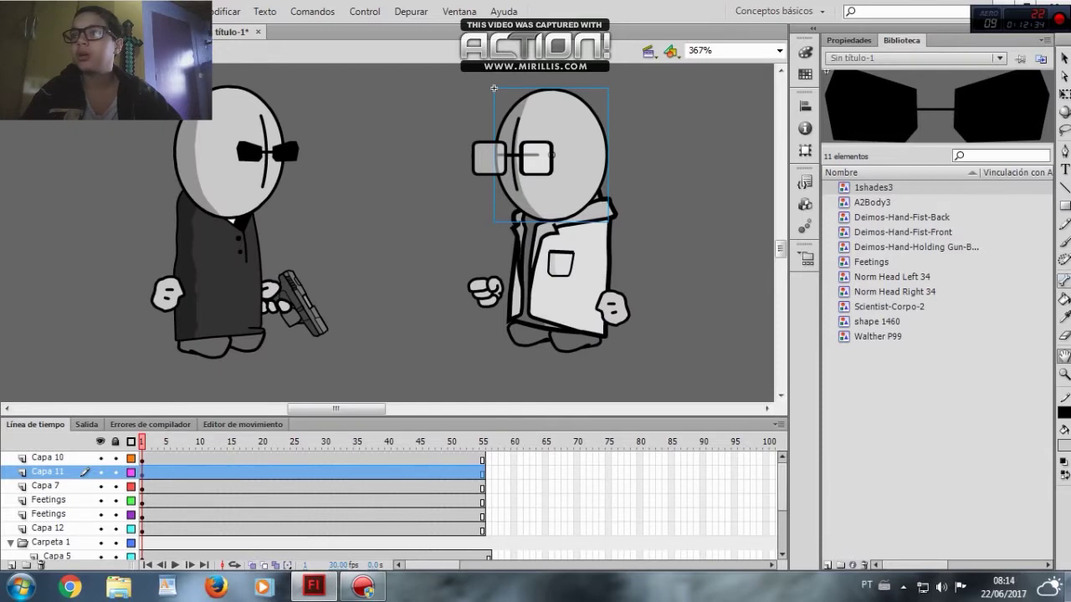
Demonstrate the Zoom tool by zooming the stage out and back in around both characters
{"action": "left_click", "coordinate": [1064, 374]}
{"action": "left_click", "coordinate": [1065, 516]}
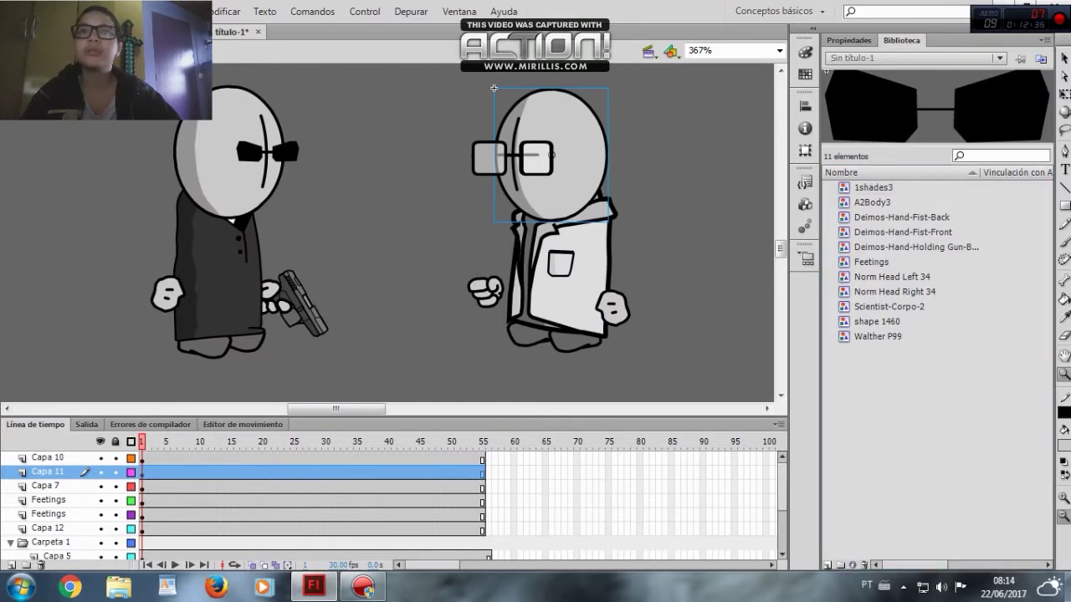
{"action": "left_click", "coordinate": [405, 228]}
{"action": "left_click", "coordinate": [423, 239]}
{"action": "left_click_drag", "start_coordinate": [304, 205], "coordinate": [591, 245]}
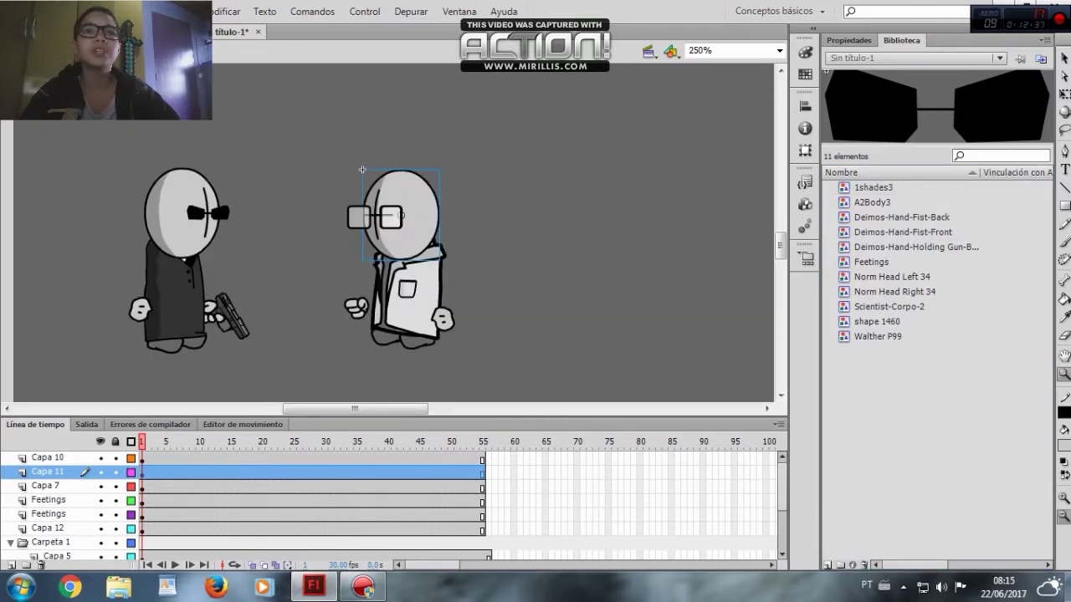
{"action": "left_click_drag", "start_coordinate": [402, 403], "coordinate": [566, 407]}
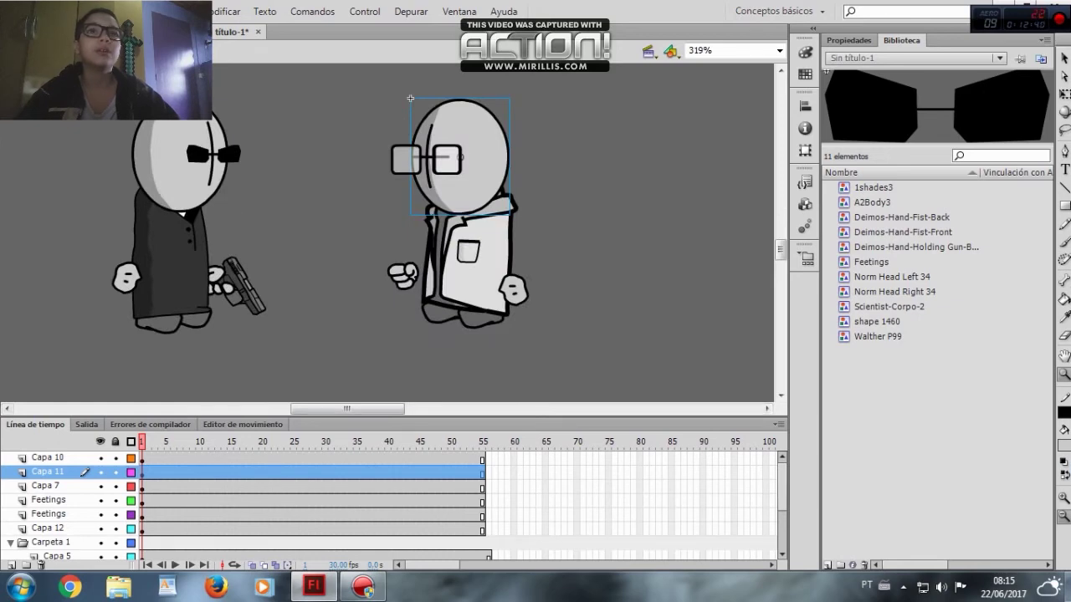
{"action": "left_click", "coordinate": [50, 12]}
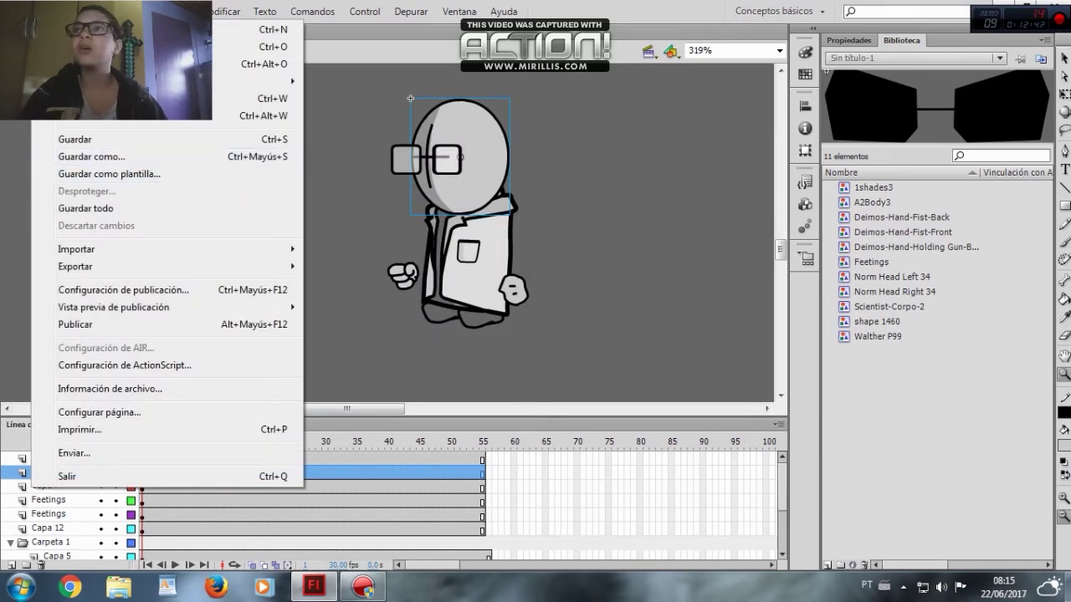
{"action": "key", "text": "Escape"}
{"action": "key", "text": "v"}
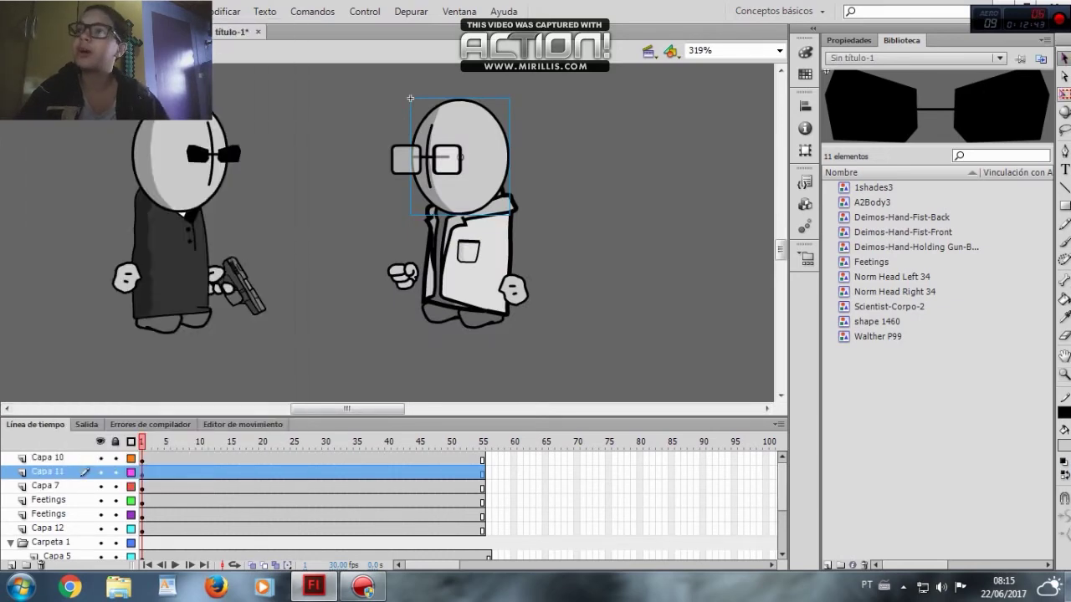
Select the suited character's gun hand and pistol at frame 1 of layer Capa 6 with the Free Transform tool
{"action": "key", "text": "q"}
{"action": "left_click", "coordinate": [1064, 374]}
{"action": "left_click_drag", "start_coordinate": [201, 226], "coordinate": [333, 337]}
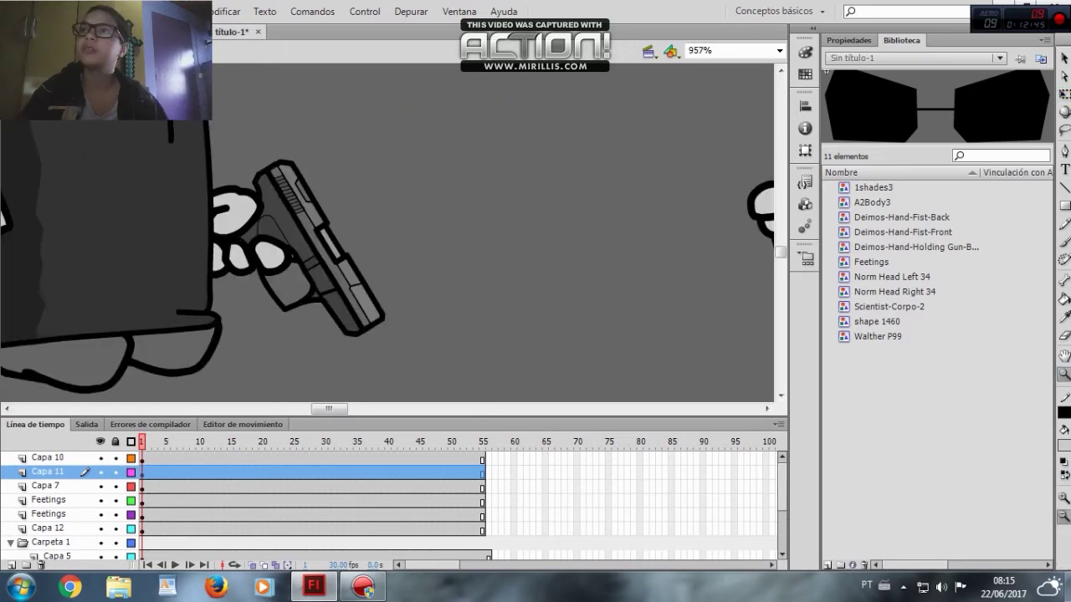
{"action": "key", "text": "q"}
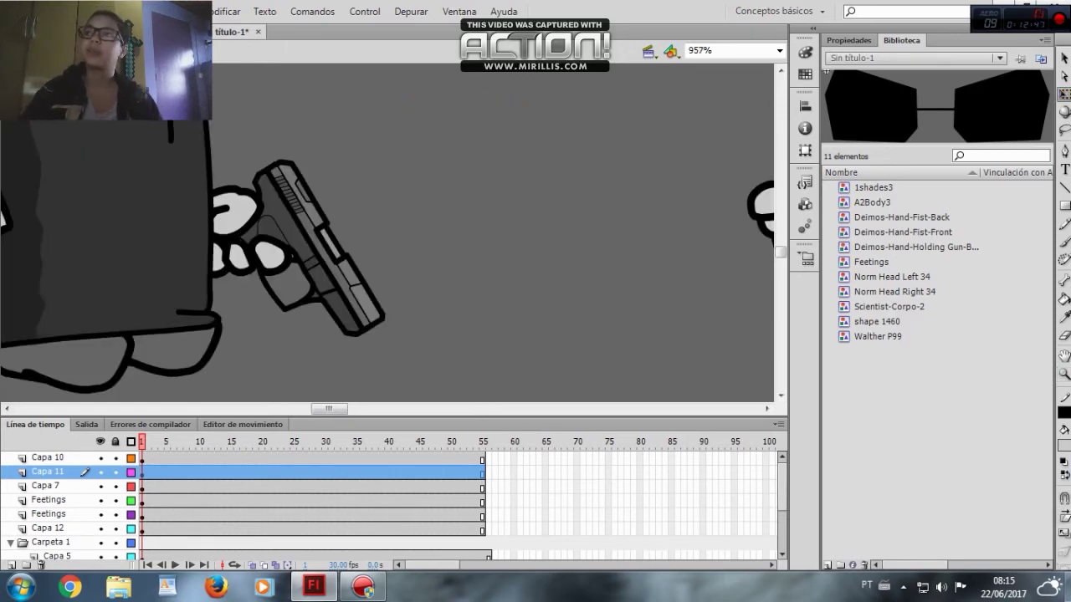
{"action": "left_click", "coordinate": [236, 219]}
{"action": "left_click", "coordinate": [142, 544]}
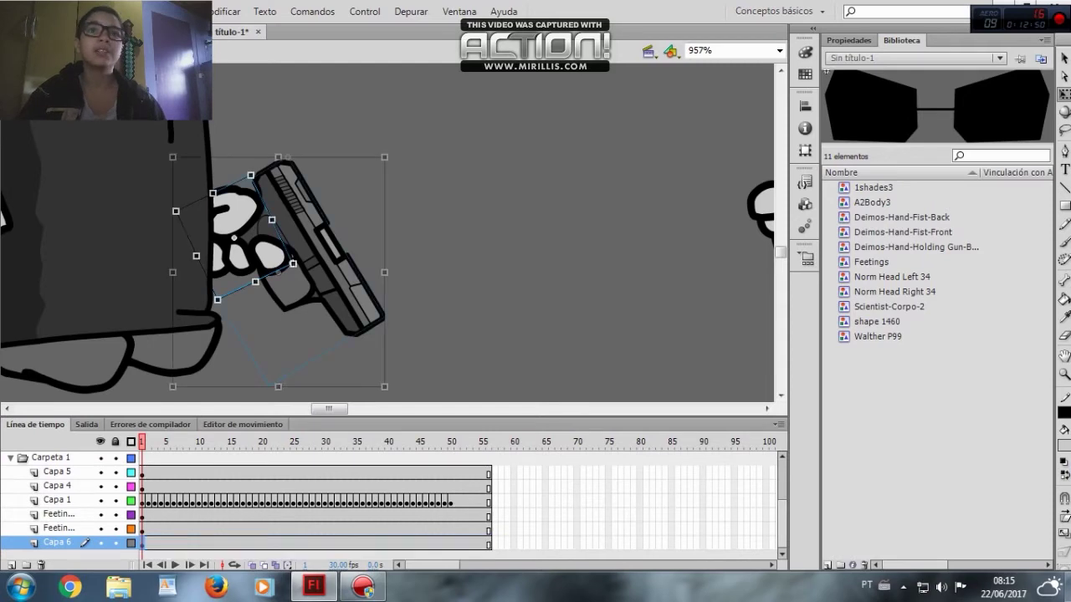
Add consecutive keyframes on Capa 6 through frame 10, shifting the gun hand forward and upward alongside the moving body
{"action": "key", "text": "F6"}
{"action": "key", "text": "F6"}
{"action": "left_click_drag", "start_coordinate": [292, 264], "coordinate": [408, 195]}
{"action": "key", "text": "F6"}
{"action": "key", "text": "F6"}
{"action": "key", "text": "F6"}
{"action": "key", "text": "F6"}
{"action": "key", "text": "F6"}
{"action": "key", "text": "F6"}
{"action": "key", "text": "F6"}
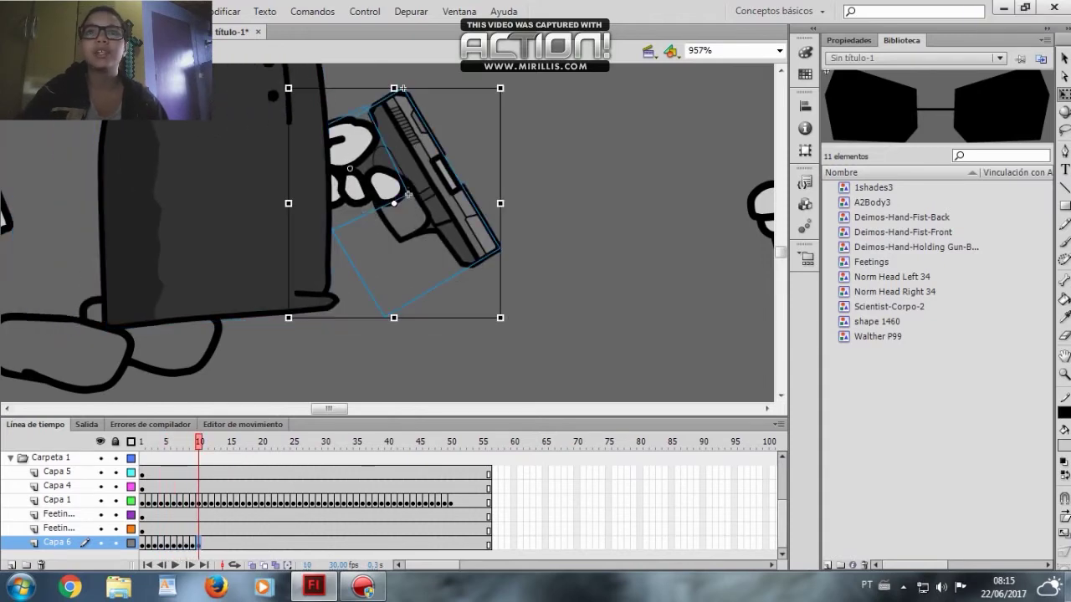
Tilt the pistol upward and nudge the gun hand forward at frame 10, and tilt it further in a new keyframe at frame 11
{"action": "left_click_drag", "start_coordinate": [503, 321], "coordinate": [519, 301]}
{"action": "left_click_drag", "start_coordinate": [218, 209], "coordinate": [240, 212]}
{"action": "left_click_drag", "start_coordinate": [407, 192], "coordinate": [429, 180]}
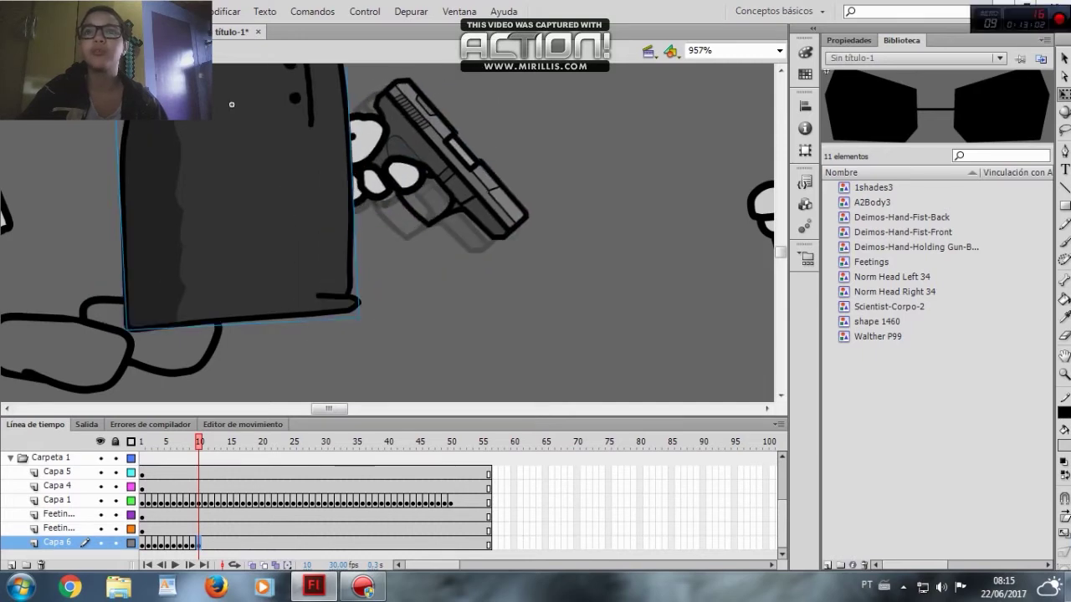
{"action": "key", "text": "F6"}
{"action": "left_click_drag", "start_coordinate": [537, 301], "coordinate": [561, 272]}
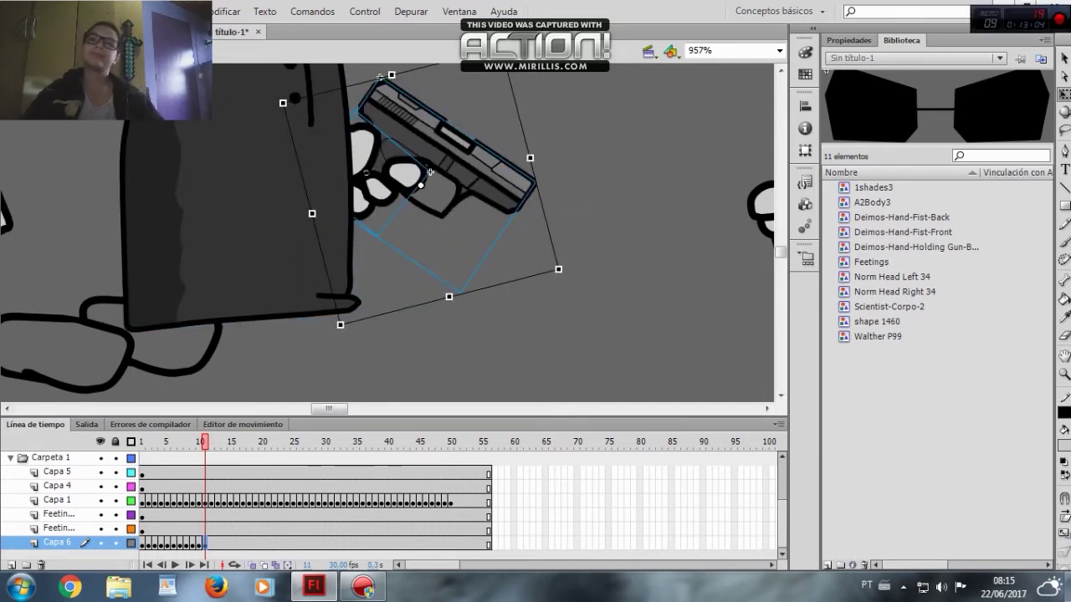
{"action": "scroll", "coordinate": [380, 75], "scroll_direction": "up", "scroll_amount": 3}
{"action": "left_click", "coordinate": [252, 249]}
Add keyframes at frames 12 and 13, raising and rotating the gun hand until the pistol points horizontally forward
{"action": "key", "text": "F6"}
{"action": "left_click", "coordinate": [463, 290]}
{"action": "left_click_drag", "start_coordinate": [573, 194], "coordinate": [532, 162]}
{"action": "key", "text": "F6"}
{"action": "left_click_drag", "start_coordinate": [459, 288], "coordinate": [497, 261]}
{"action": "left_click_drag", "start_coordinate": [605, 184], "coordinate": [579, 159]}
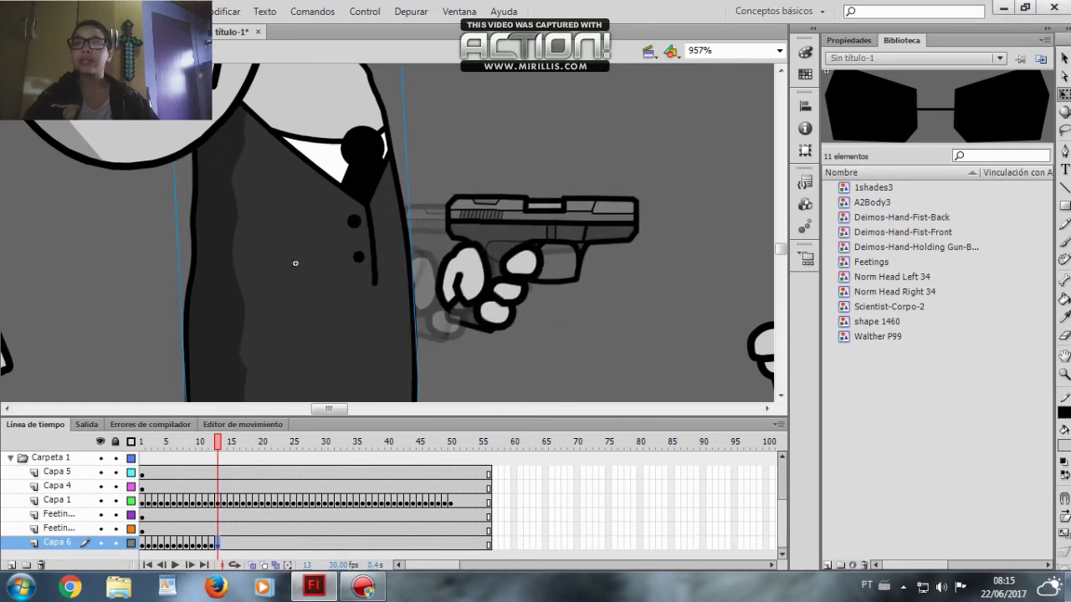
Add keyframes on Capa 6 through frame 17, extending the levelled gun hand forward and slightly upward away from the body
{"action": "key", "text": "F6"}
{"action": "left_click_drag", "start_coordinate": [502, 259], "coordinate": [546, 232]}
{"action": "key", "text": "F6"}
{"action": "key", "text": "F6"}
{"action": "key", "text": "F6"}
{"action": "key", "text": "F6"}
{"action": "key", "text": "F6"}
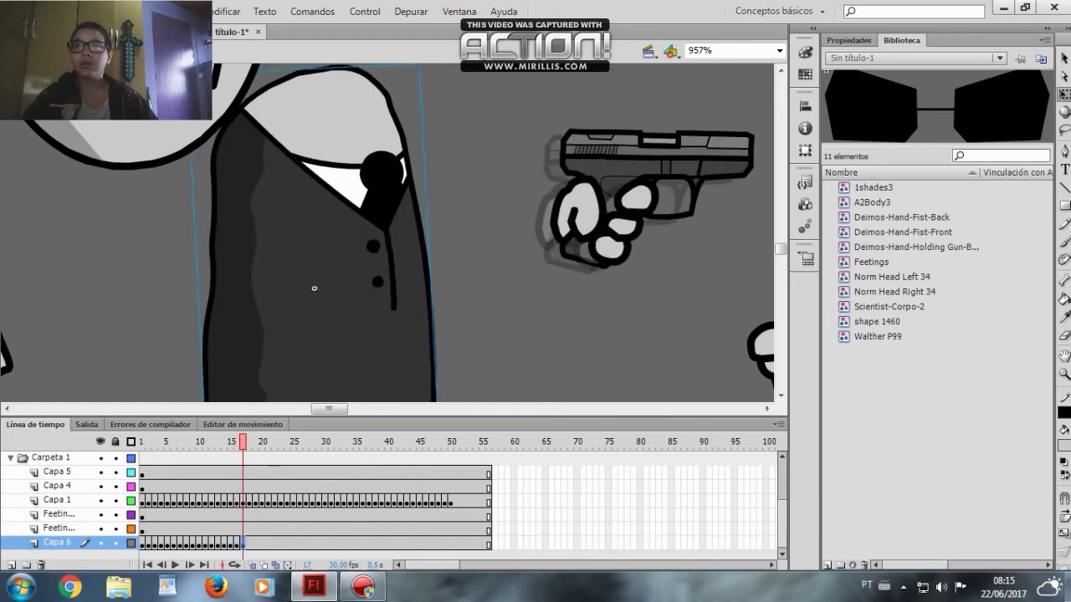
Add keyframes through frame 20, pulling the gun hand back toward the body and tilting the pistol's muzzle upward
{"action": "key", "text": "F6"}
{"action": "left_click_drag", "start_coordinate": [585, 200], "coordinate": [552, 187]}
{"action": "key", "text": "F6"}
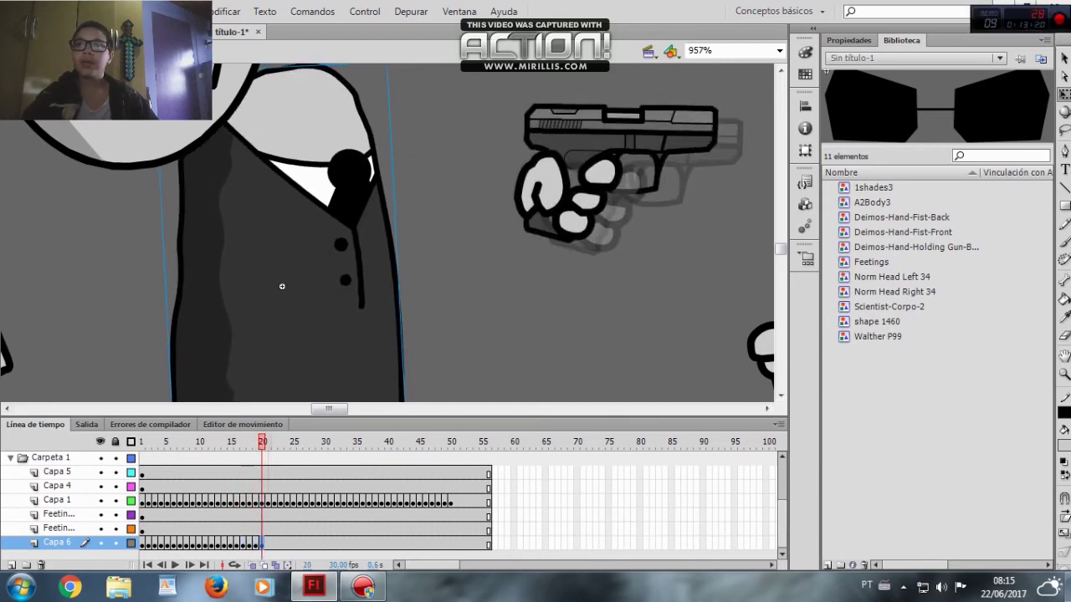
{"action": "left_click_drag", "start_coordinate": [717, 104], "coordinate": [692, 74]}
{"action": "left_click_drag", "start_coordinate": [579, 193], "coordinate": [554, 180]}
Add keyframes on Capa 6 through frame 24, drawing the gun hand back and rotating the pistol steeply upward as recoil
{"action": "key", "text": "F6"}
{"action": "left_click_drag", "start_coordinate": [584, 145], "coordinate": [527, 127]}
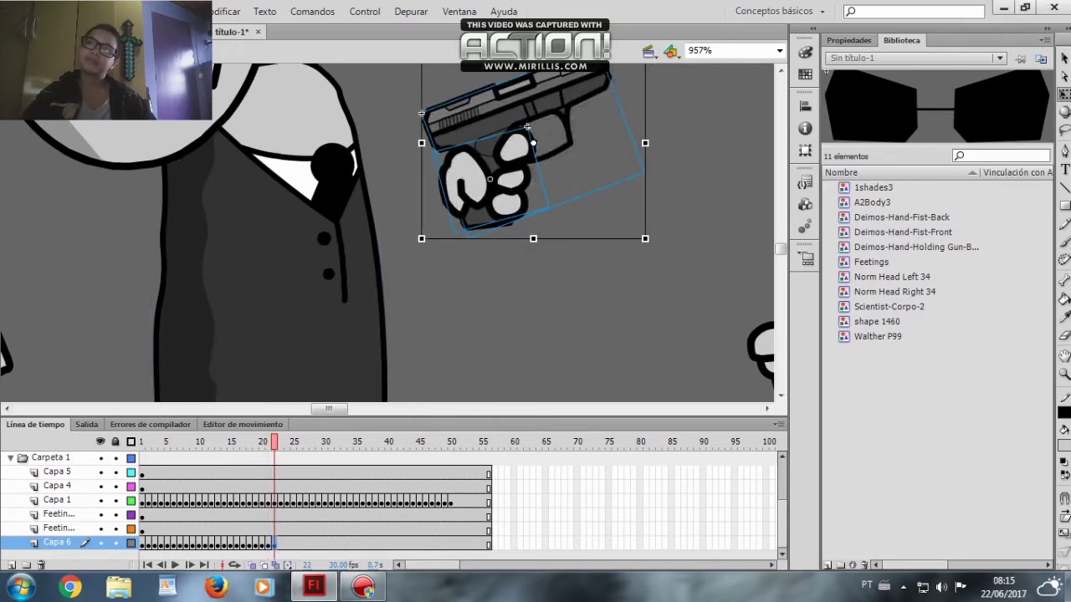
{"action": "left_click_drag", "start_coordinate": [649, 243], "coordinate": [685, 156]}
{"action": "left_click_drag", "start_coordinate": [527, 175], "coordinate": [502, 164]}
{"action": "key", "text": "F6"}
{"action": "key", "text": "F6"}
{"action": "key", "text": "F6"}
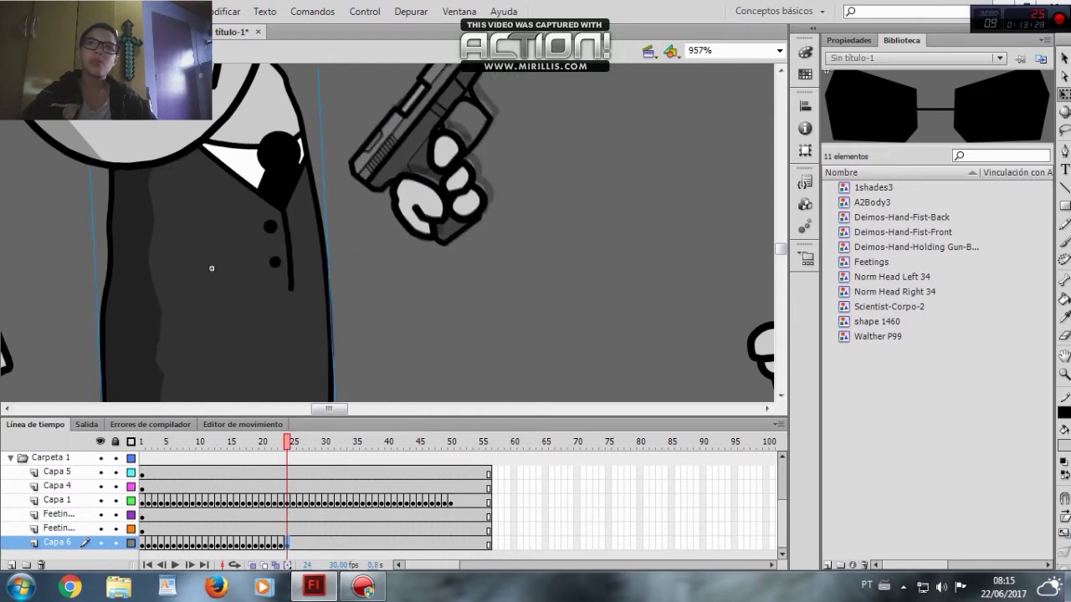
Add keyframes on Capa 6 up to frame 27, lowering the gun barrel and moving the gun hand along with the body
{"action": "key", "text": "F6"}
{"action": "left_click", "coordinate": [446, 127]}
{"action": "left_click_drag", "start_coordinate": [577, 261], "coordinate": [512, 300]}
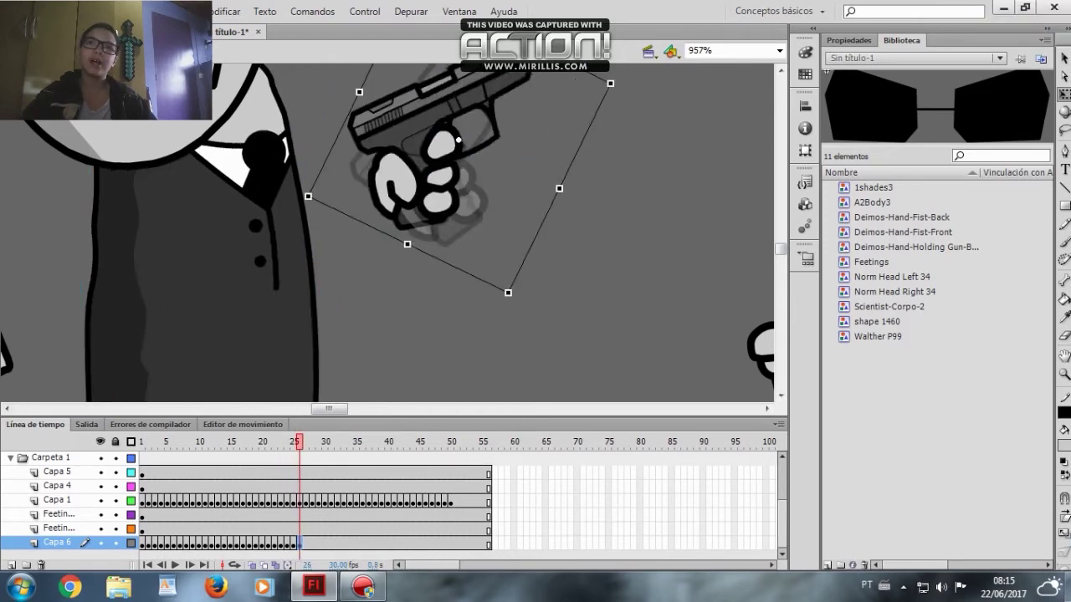
{"action": "left_click_drag", "start_coordinate": [426, 174], "coordinate": [413, 189]}
{"action": "key", "text": "F6"}
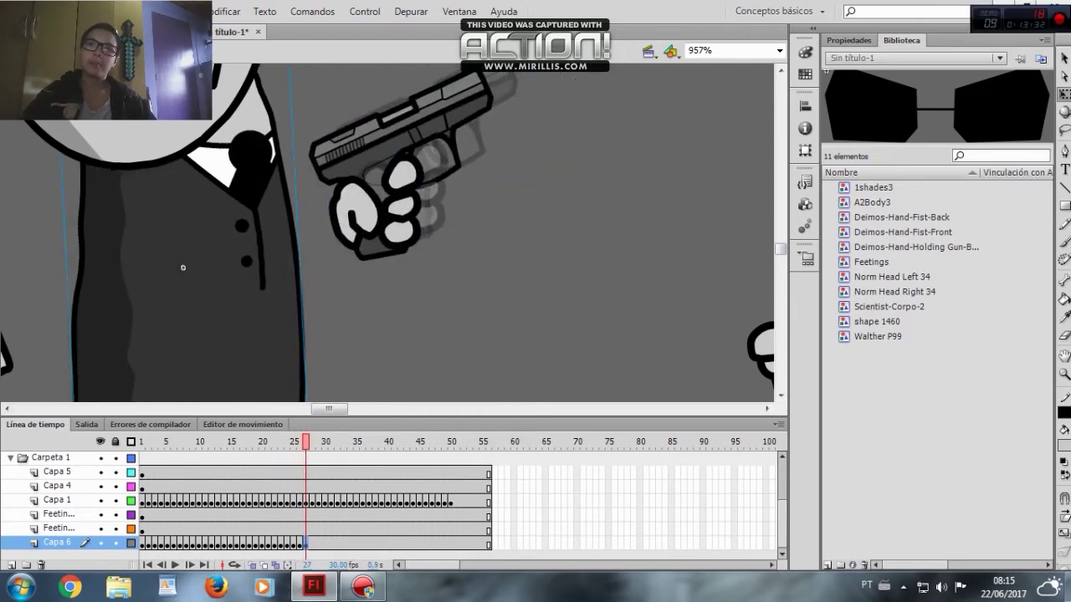
Lower the gun barrel further over the next Capa 6 keyframes while moving the gun hand closer to the torso
{"action": "left_click", "coordinate": [410, 167]}
{"action": "left_click_drag", "start_coordinate": [538, 270], "coordinate": [500, 299]}
{"action": "key", "text": "F6"}
{"action": "left_click_drag", "start_coordinate": [410, 168], "coordinate": [389, 198]}
{"action": "left_click_drag", "start_coordinate": [507, 282], "coordinate": [496, 294]}
{"action": "key", "text": "F6"}
{"action": "left_click_drag", "start_coordinate": [402, 168], "coordinate": [380, 183]}
Nudge the gun hand left over further Capa 6 keyframes up to frame 37 and delete it from that last keyframe
{"action": "key", "text": "F6"}
{"action": "key", "text": "Left"}
{"action": "key", "text": "F6"}
{"action": "key", "text": "Left"}
{"action": "key", "text": "F6"}
{"action": "key", "text": "Left"}
{"action": "key", "text": "F6"}
{"action": "key", "text": "F6"}
{"action": "key", "text": "F6"}
{"action": "key", "text": "F6"}
{"action": "key", "text": "F6"}
{"action": "left_click", "coordinate": [310, 178]}
{"action": "key", "text": "Delete"}
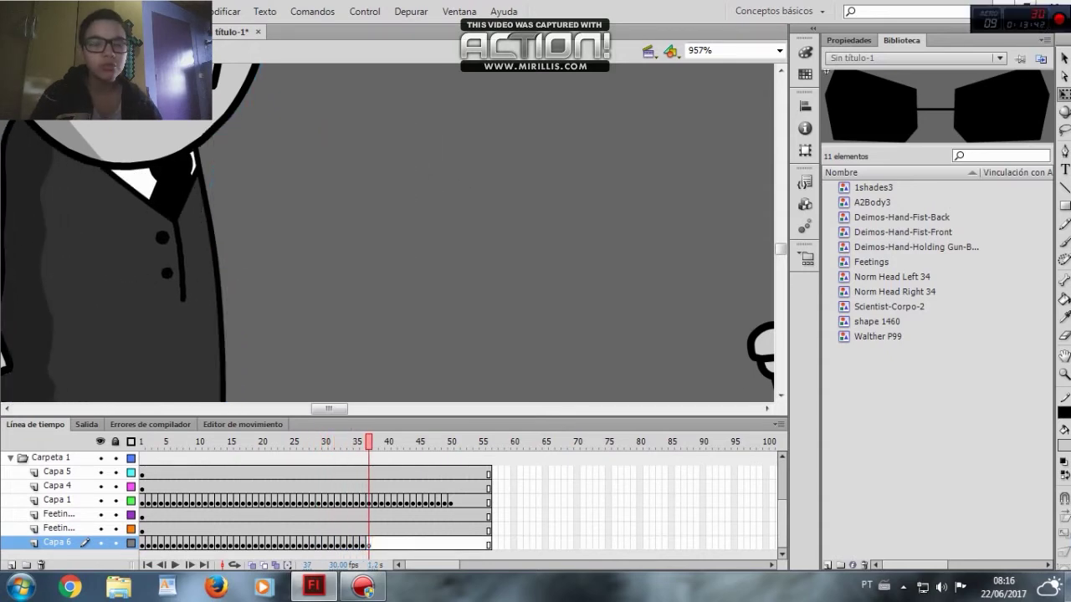
Play a test of the movie to check the gun-holding animation, and close the preview
{"action": "key", "text": "ctrl+Return"}
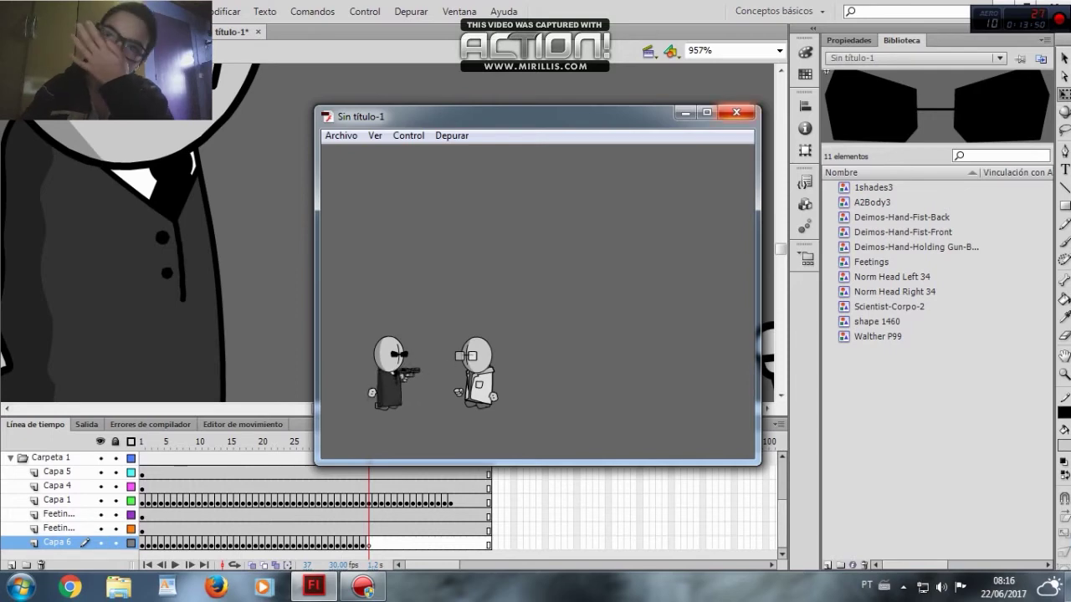
{"action": "left_click", "coordinate": [736, 112]}
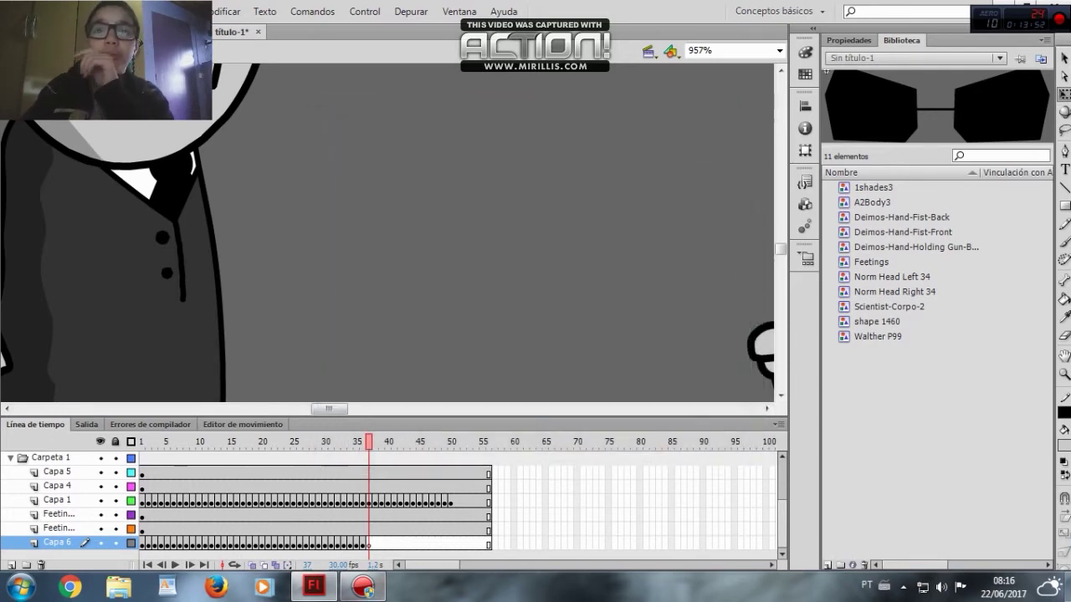
Clear the Capa 6 keyframes after frame 18 and return to frame 18 with the gun held level
{"action": "left_click_drag", "start_coordinate": [489, 544], "coordinate": [261, 543]}
{"action": "right_click", "coordinate": [262, 543]}
{"action": "left_click", "coordinate": [322, 208]}
{"action": "left_click", "coordinate": [242, 544]}
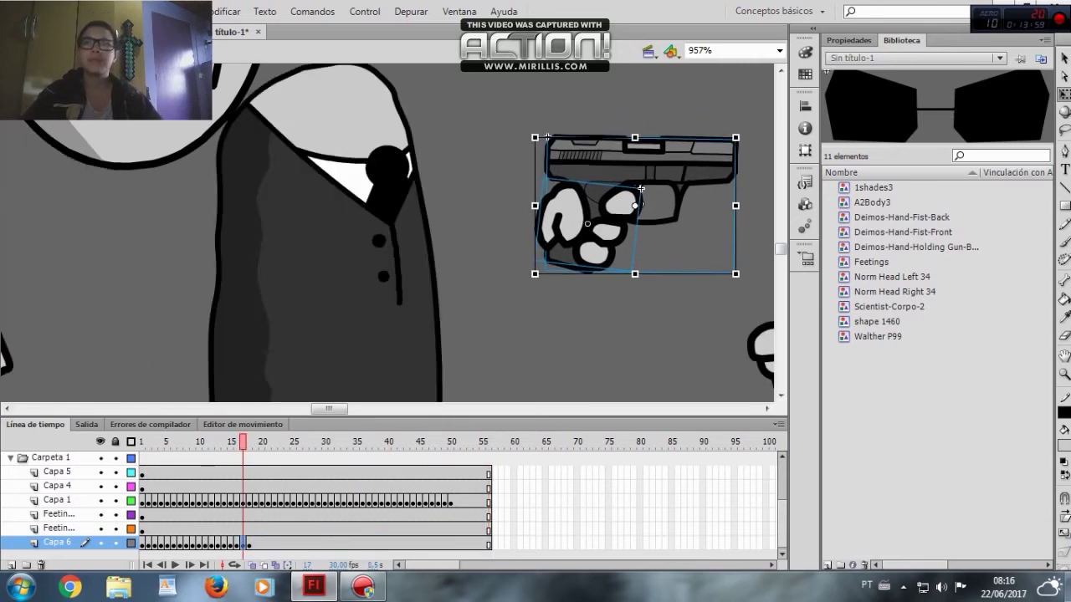
{"action": "left_click", "coordinate": [237, 544]}
{"action": "key", "text": "period"}
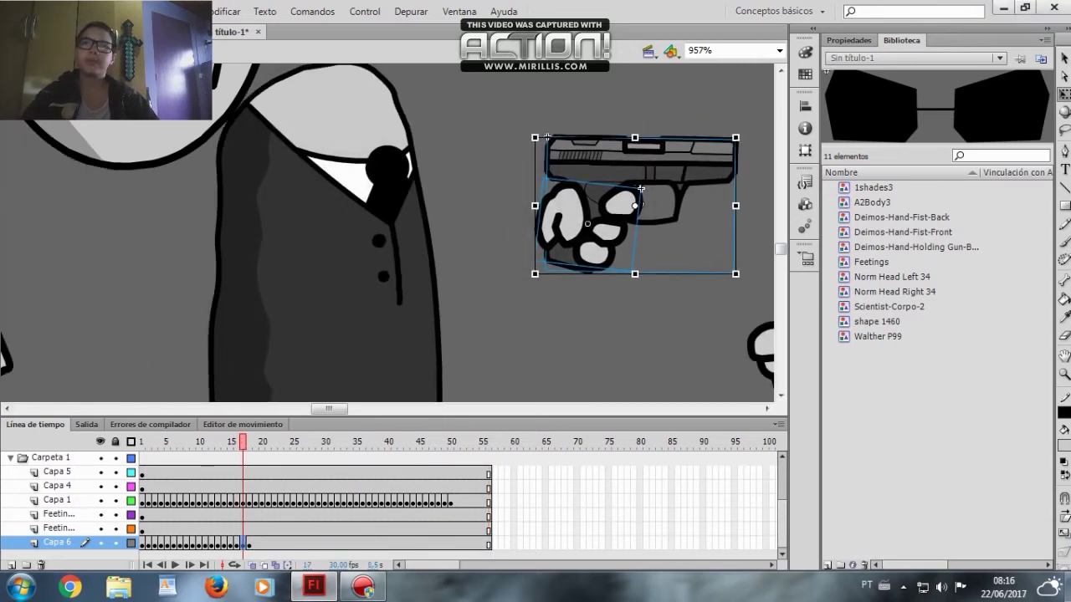
{"action": "key", "text": "period"}
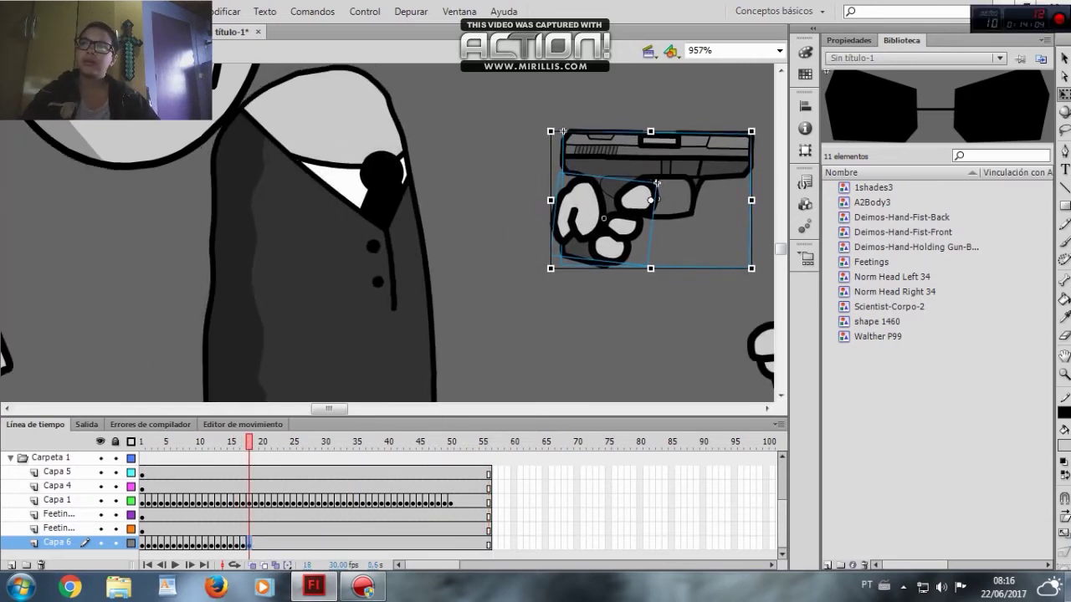
Add Capa 6 keyframes from frame 19 to 23, raising the gun barrel and shifting the gun hand left with the body
{"action": "key", "text": "period"}
{"action": "key", "text": "period"}
{"action": "key", "text": "F6"}
{"action": "left_click_drag", "start_coordinate": [705, 99], "coordinate": [681, 74]}
{"action": "key", "text": "F6"}
{"action": "left_click_drag", "start_coordinate": [569, 134], "coordinate": [522, 119]}
{"action": "left_click_drag", "start_coordinate": [453, 112], "coordinate": [429, 138]}
{"action": "key", "text": "F6"}
{"action": "left_click_drag", "start_coordinate": [502, 136], "coordinate": [466, 119]}
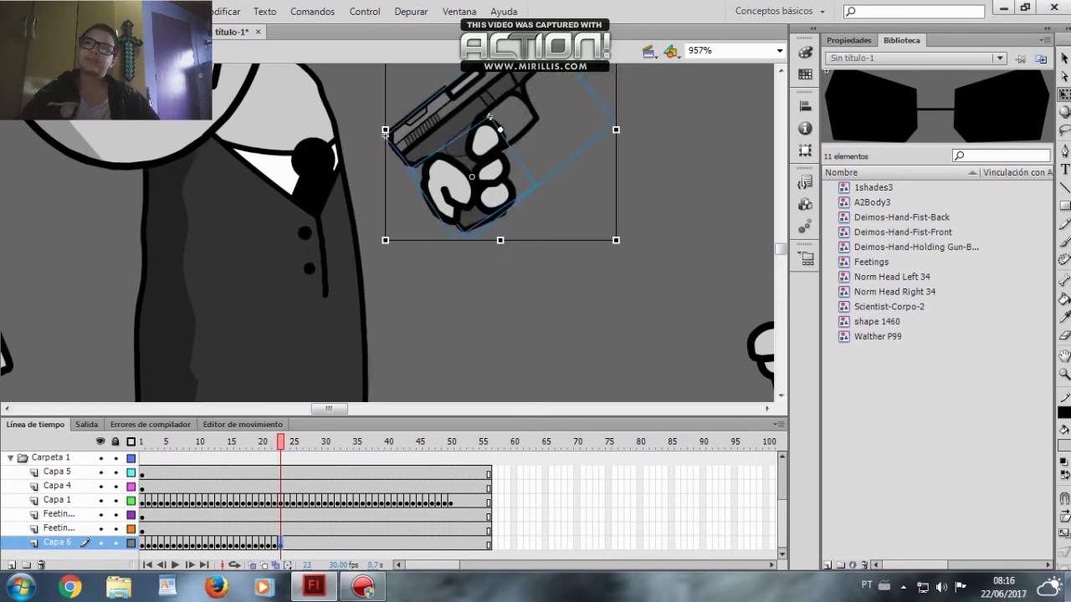
Raise the gun barrel a little more, move the gun hand down toward the torso, and hold the pose over several new keyframes
{"action": "left_click_drag", "start_coordinate": [386, 241], "coordinate": [443, 279]}
{"action": "scroll", "coordinate": [494, 201], "scroll_direction": "up", "scroll_amount": 1}
{"action": "key", "text": "F6"}
{"action": "left_click_drag", "start_coordinate": [492, 210], "coordinate": [377, 241]}
{"action": "key", "text": "F6"}
{"action": "key", "text": "F6"}
{"action": "key", "text": "F6"}
{"action": "key", "text": "F6"}
{"action": "key", "text": "F6"}
{"action": "key", "text": "F6"}
Rotate the gun hand back down to level over the next Capa 6 keyframes up to frame 33
{"action": "left_click_drag", "start_coordinate": [491, 83], "coordinate": [541, 168]}
{"action": "key", "text": "F6"}
{"action": "left_click_drag", "start_coordinate": [351, 238], "coordinate": [357, 256]}
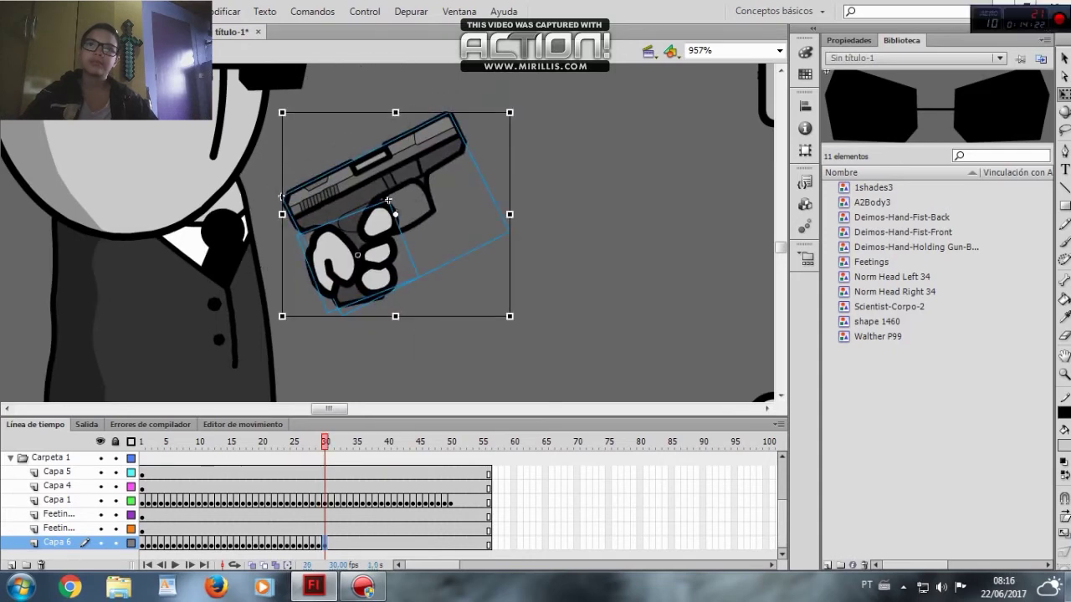
{"action": "left_click_drag", "start_coordinate": [281, 198], "coordinate": [299, 159]}
{"action": "key", "text": "F6"}
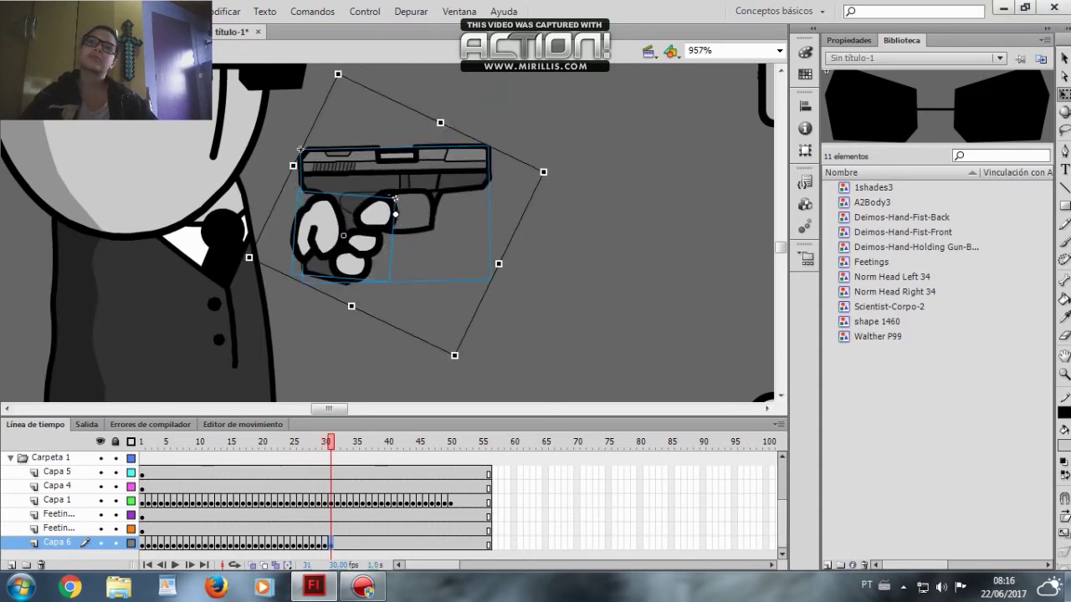
{"action": "key", "text": "F6"}
{"action": "left_click_drag", "start_coordinate": [493, 155], "coordinate": [497, 162]}
{"action": "key", "text": "F6"}
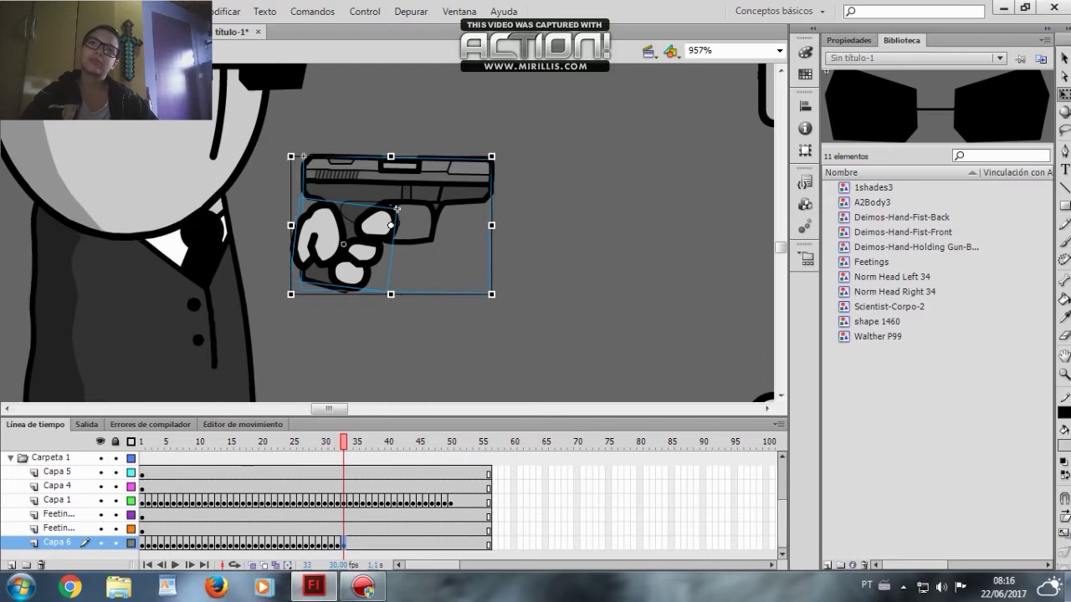
Move the gun hand left with the body and tilt the barrel upward over the Capa 6 keyframes up to frame 37
{"action": "left_click_drag", "start_coordinate": [357, 242], "coordinate": [349, 251]}
{"action": "key", "text": "F6"}
{"action": "left_click_drag", "start_coordinate": [388, 216], "coordinate": [334, 206]}
{"action": "key", "text": "F6"}
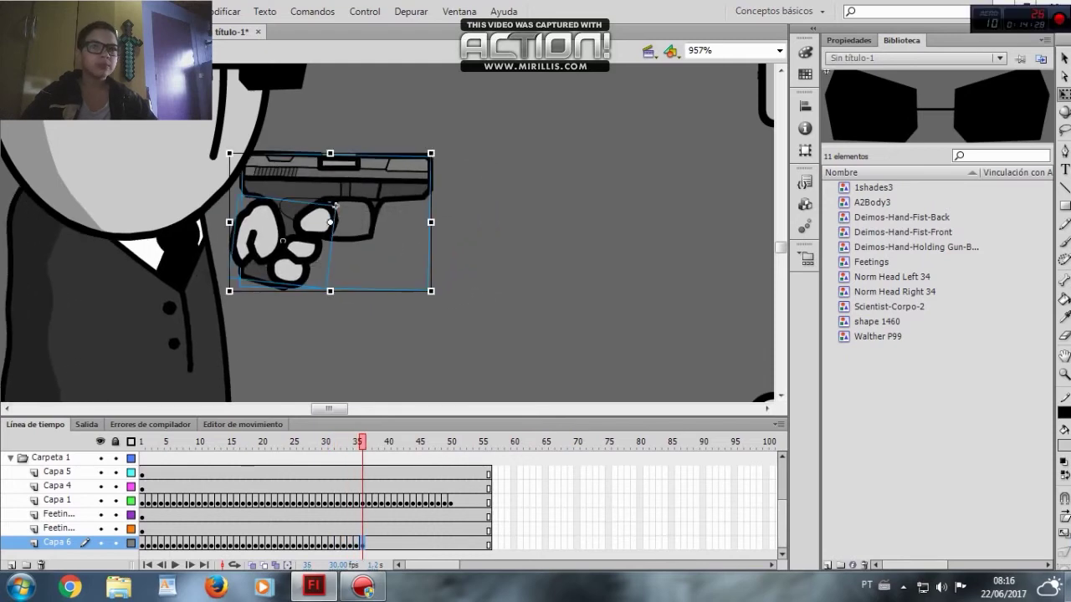
{"action": "left_click_drag", "start_coordinate": [436, 149], "coordinate": [399, 114]}
{"action": "key", "text": "F6"}
{"action": "left_click_drag", "start_coordinate": [336, 204], "coordinate": [292, 183]}
{"action": "left_click", "coordinate": [283, 185]}
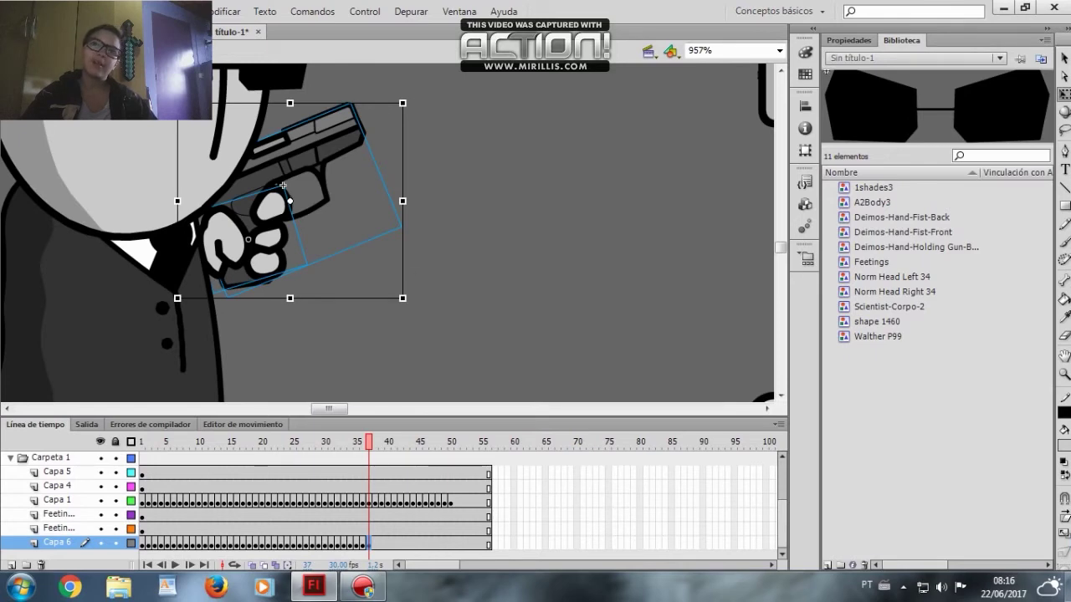
{"action": "key", "text": "F6"}
{"action": "left_click", "coordinate": [282, 185]}
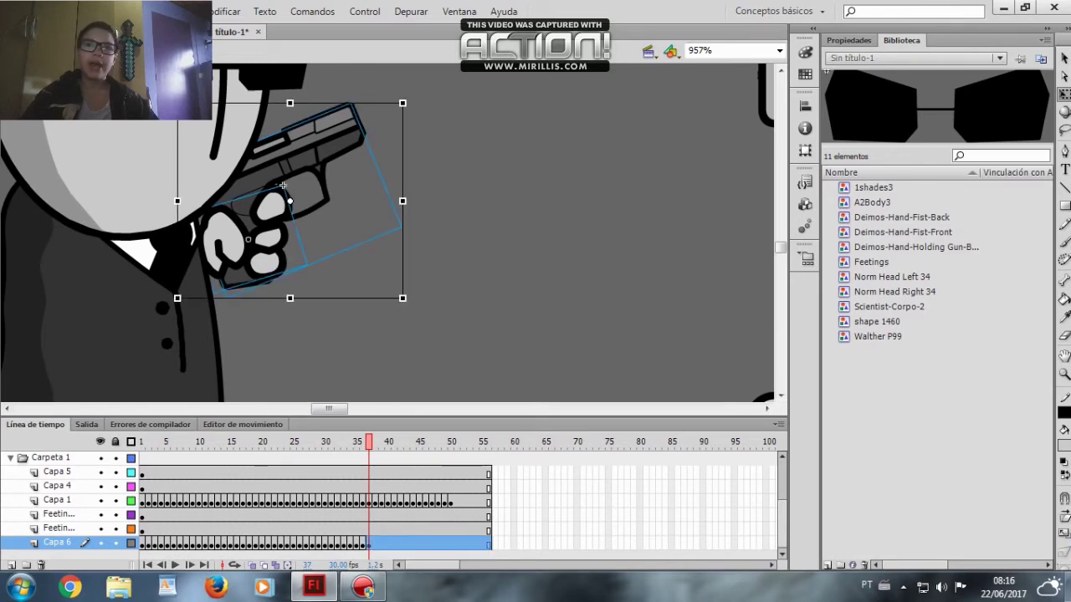
{"action": "left_click_drag", "start_coordinate": [404, 101], "coordinate": [384, 83]}
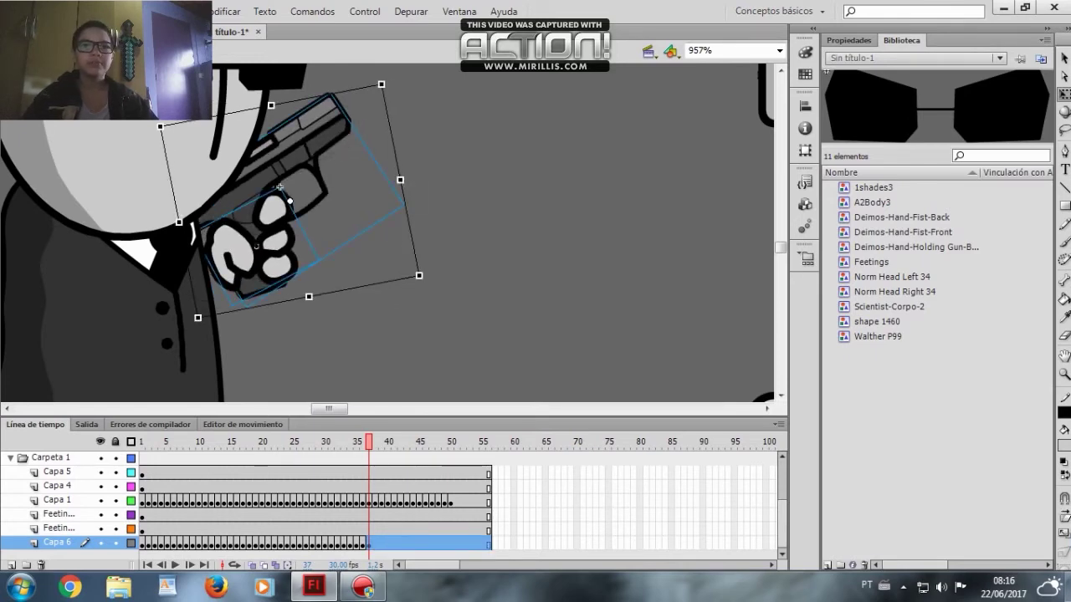
Tilt the gun barrel higher beside the head in frame 38 and continue the pose with Capa 6 keyframes up to frame 43
{"action": "key", "text": "F6"}
{"action": "key", "text": "F6"}
{"action": "left_click", "coordinate": [277, 188]}
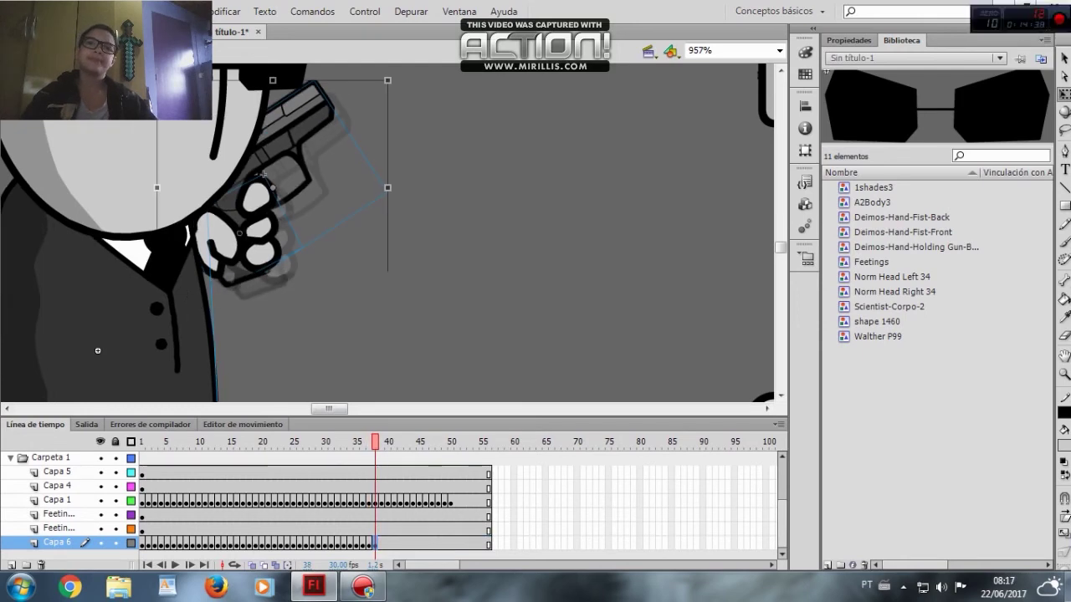
{"action": "left_click_drag", "start_coordinate": [390, 80], "coordinate": [355, 52]}
{"action": "key", "text": "F6"}
{"action": "key", "text": "F6"}
{"action": "key", "text": "F6"}
{"action": "key", "text": "F6"}
{"action": "key", "text": "F6"}
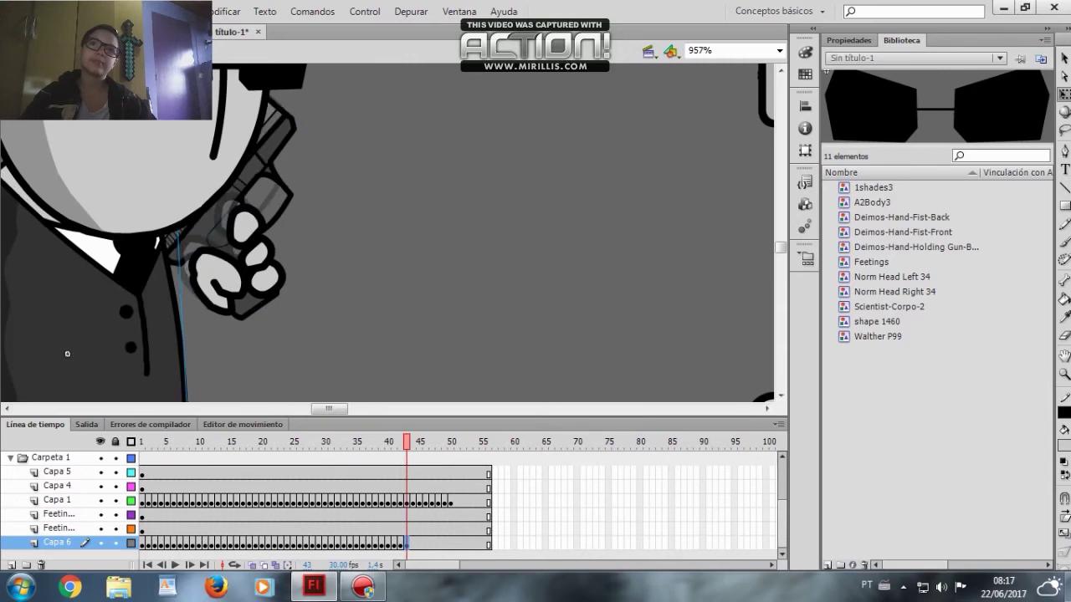
Swing the gun barrel down to just below level and lower the hand over Capa 6 frames 43 to 45
{"action": "left_click_drag", "start_coordinate": [374, 93], "coordinate": [414, 155]}
{"action": "key", "text": "F6"}
{"action": "left_click_drag", "start_coordinate": [255, 200], "coordinate": [271, 235]}
{"action": "left_click_drag", "start_coordinate": [390, 145], "coordinate": [415, 187]}
{"action": "key", "text": "F6"}
{"action": "left_click_drag", "start_coordinate": [272, 232], "coordinate": [276, 257]}
{"action": "left_click_drag", "start_coordinate": [388, 192], "coordinate": [405, 221]}
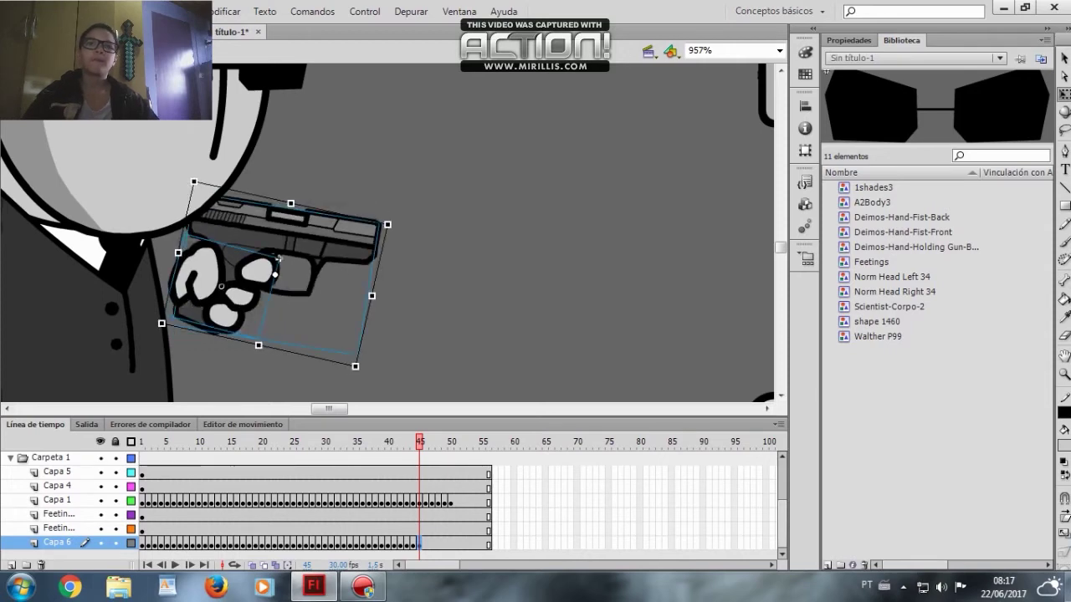
Move the gun hand down in frame 45, add a keyframe at frame 46, and tilt the barrel further downward
{"action": "scroll", "coordinate": [405, 221], "scroll_direction": "down", "scroll_amount": 2}
{"action": "left_click_drag", "start_coordinate": [266, 201], "coordinate": [266, 232]}
{"action": "left_click_drag", "start_coordinate": [53, 276], "coordinate": [46, 278]}
{"action": "key", "text": "F6"}
{"action": "left_click", "coordinate": [279, 229]}
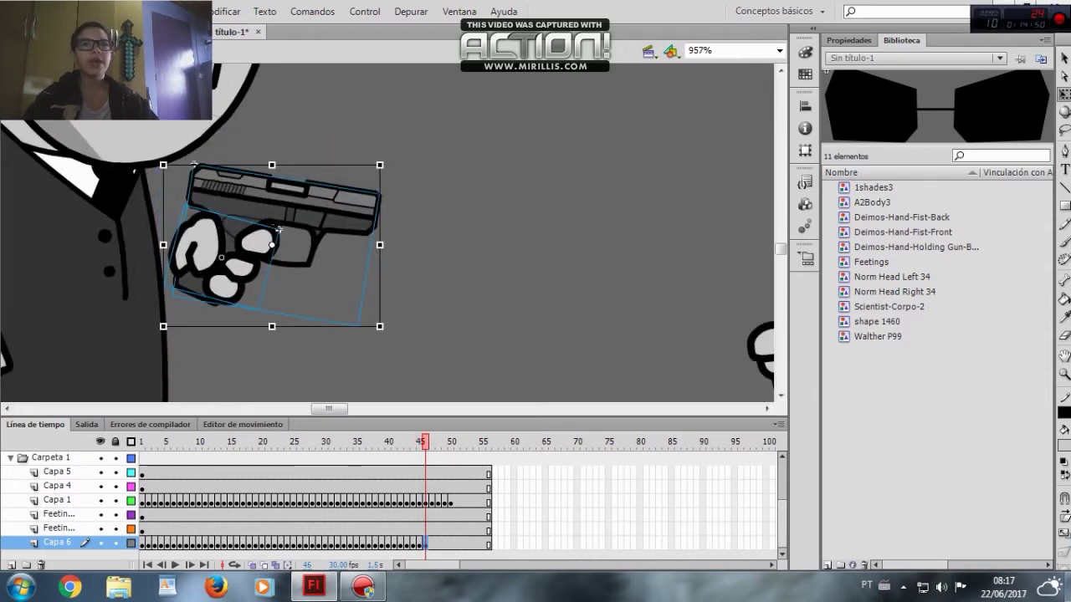
{"action": "left_click_drag", "start_coordinate": [385, 160], "coordinate": [398, 181]}
Lower the gun hand down and left beside the torso over new Capa 6 keyframes up to frame 52
{"action": "key", "text": "F6"}
{"action": "left_click_drag", "start_coordinate": [272, 245], "coordinate": [261, 273]}
{"action": "left_click_drag", "start_coordinate": [46, 278], "coordinate": [20, 280]}
{"action": "key", "text": "F6"}
{"action": "key", "text": "F6"}
{"action": "left_click_drag", "start_coordinate": [262, 273], "coordinate": [234, 292]}
{"action": "key", "text": "F6"}
{"action": "key", "text": "F6"}
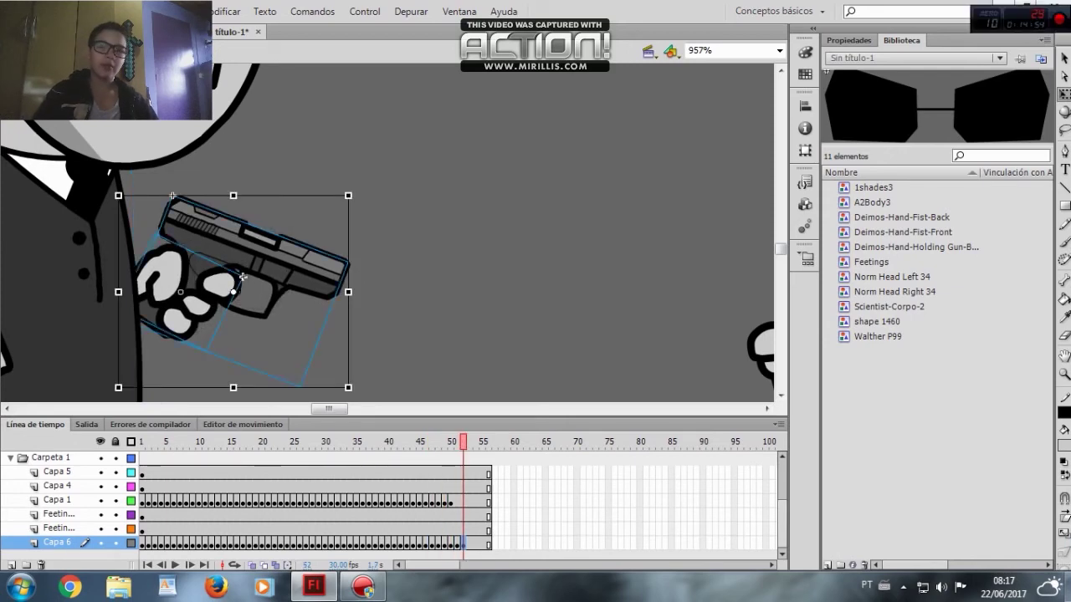
Test the movie to review the reworked gun movement, and close the preview
{"action": "key", "text": "ctrl+Return"}
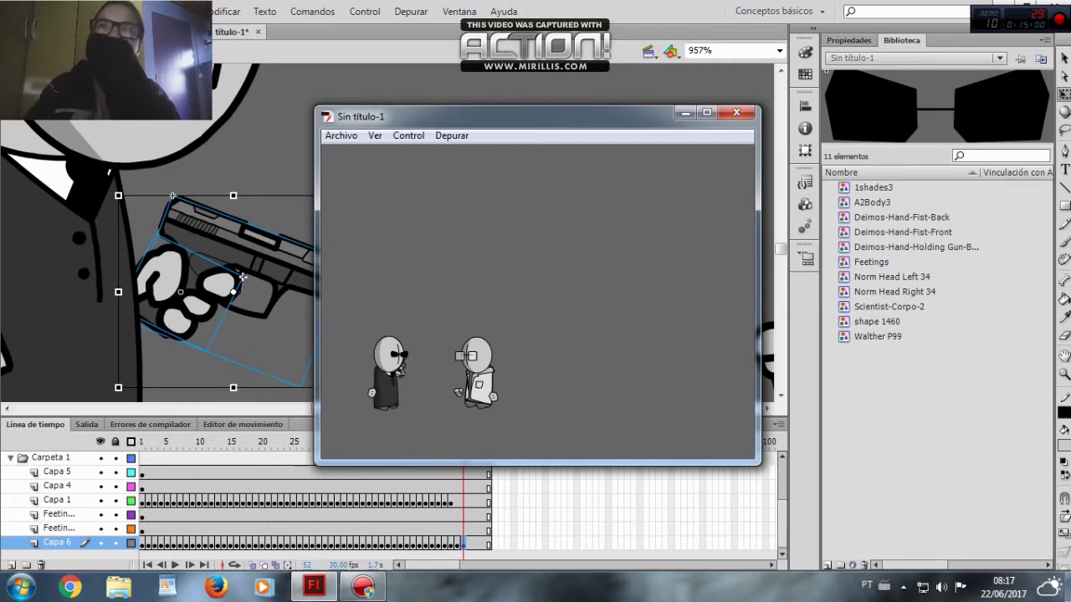
{"action": "key", "text": "ctrl+w"}
Switch to the sprite collection document and look through the sprite sheets in its last frames
{"action": "key", "text": "ctrl+Tab"}
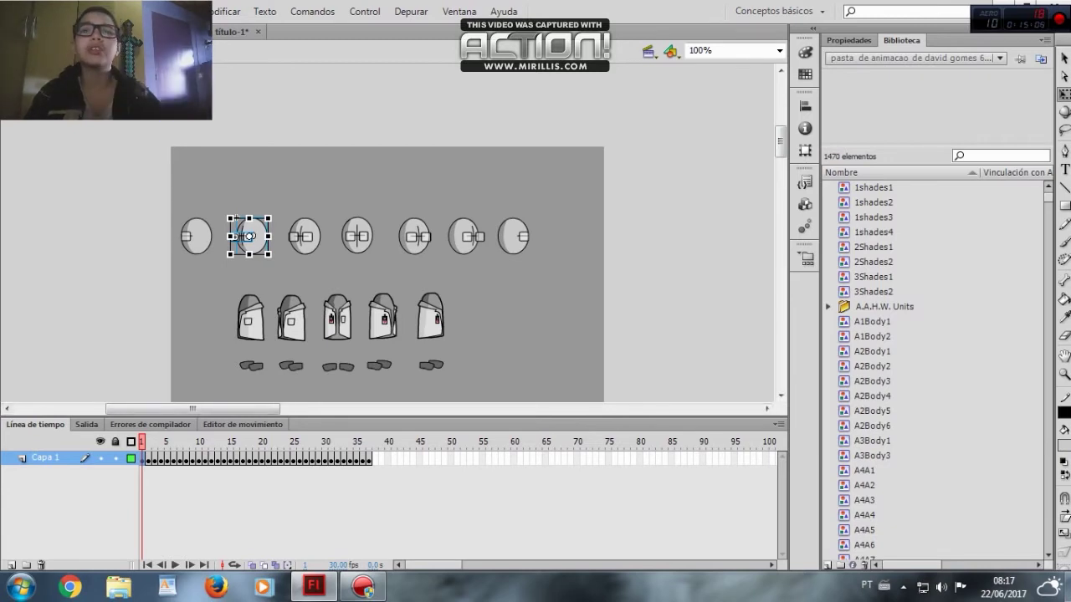
{"action": "left_click", "coordinate": [369, 459]}
{"action": "key", "text": "comma"}
{"action": "key", "text": "comma"}
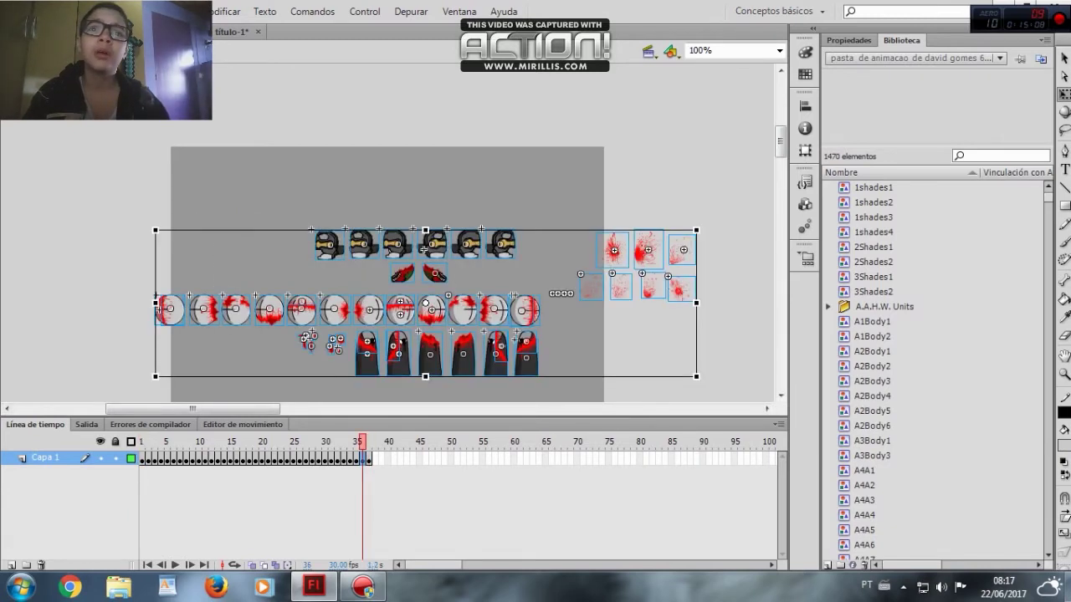
{"action": "left_click", "coordinate": [51, 12]}
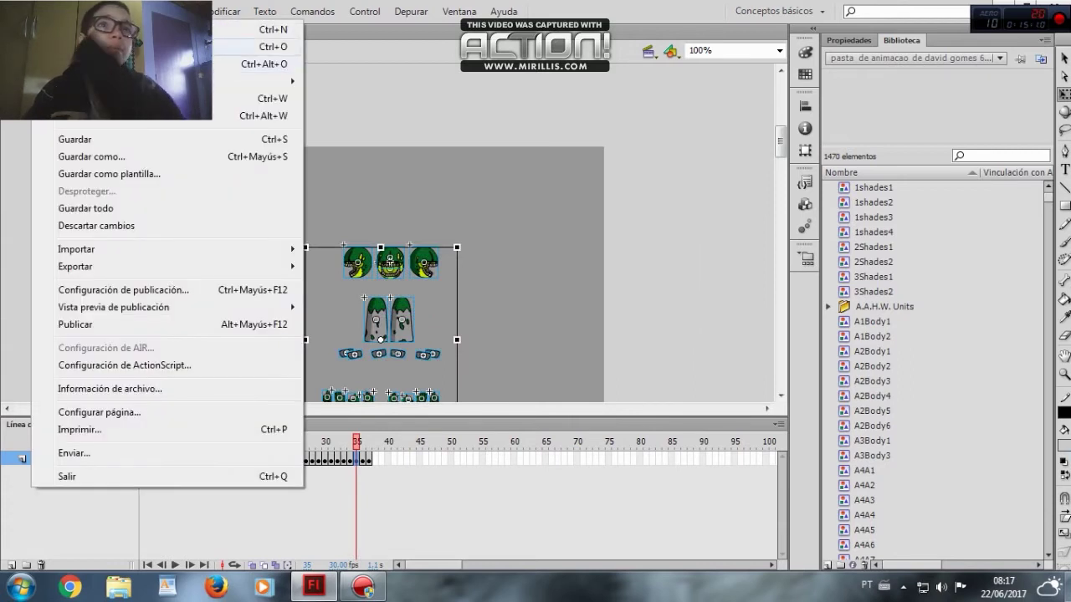
{"action": "key", "text": "Escape"}
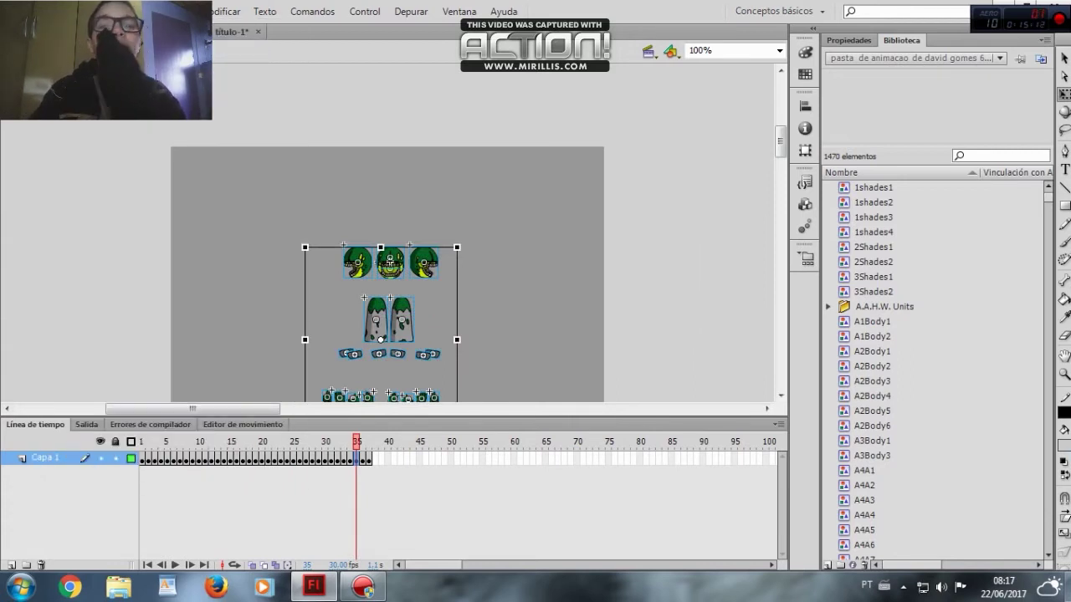
Start opening another document and browse into the "mandness coma" folder
{"action": "key", "text": "ctrl+o"}
{"action": "scroll", "coordinate": [326, 193], "scroll_direction": "down", "scroll_amount": 15}
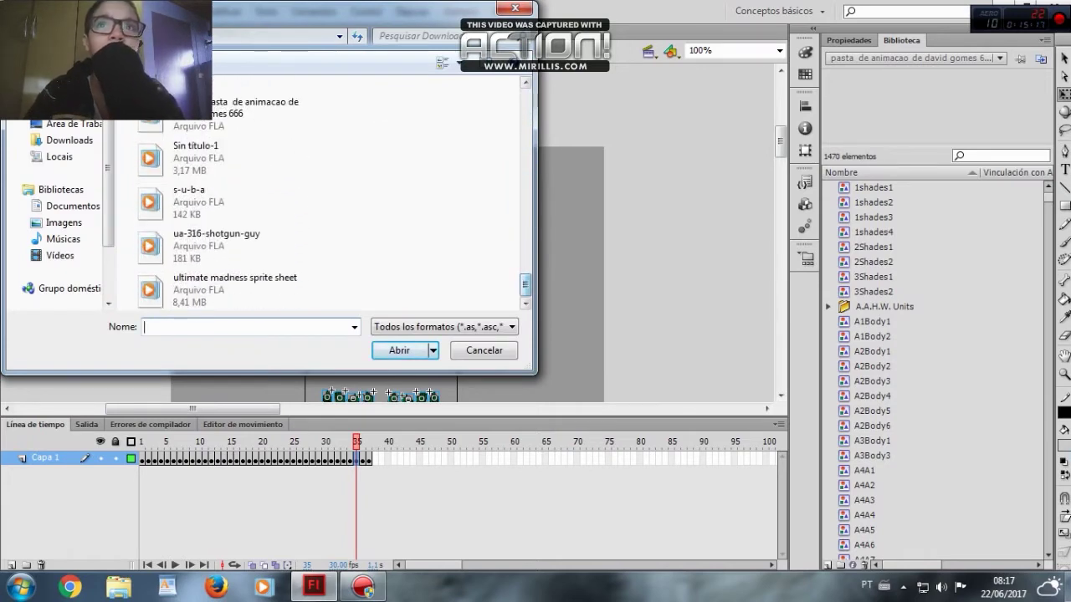
{"action": "scroll", "coordinate": [326, 193], "scroll_direction": "up", "scroll_amount": 4}
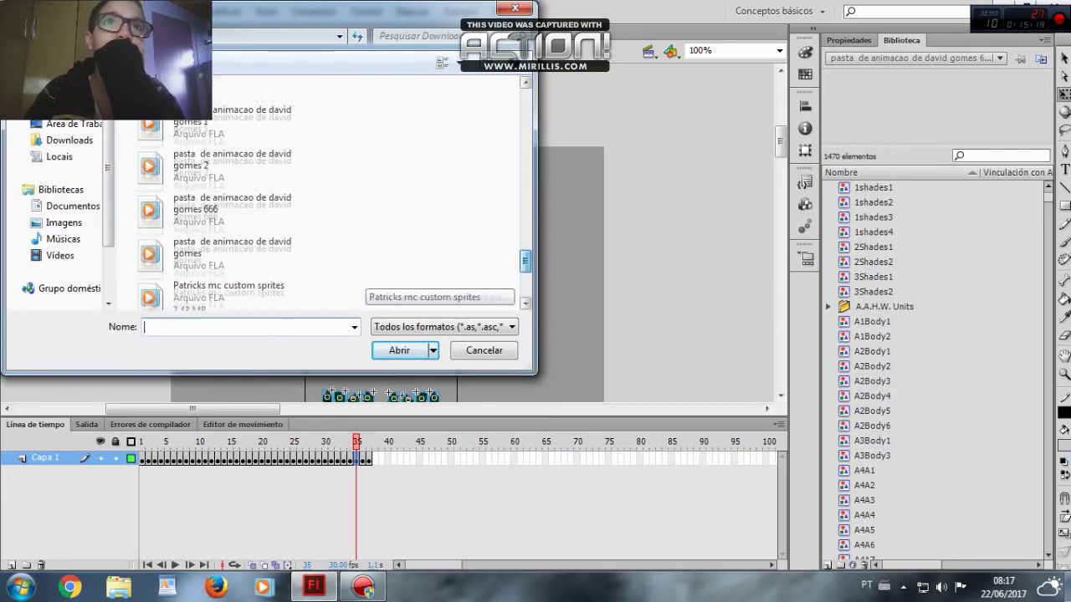
{"action": "scroll", "coordinate": [326, 218], "scroll_direction": "up", "scroll_amount": 3}
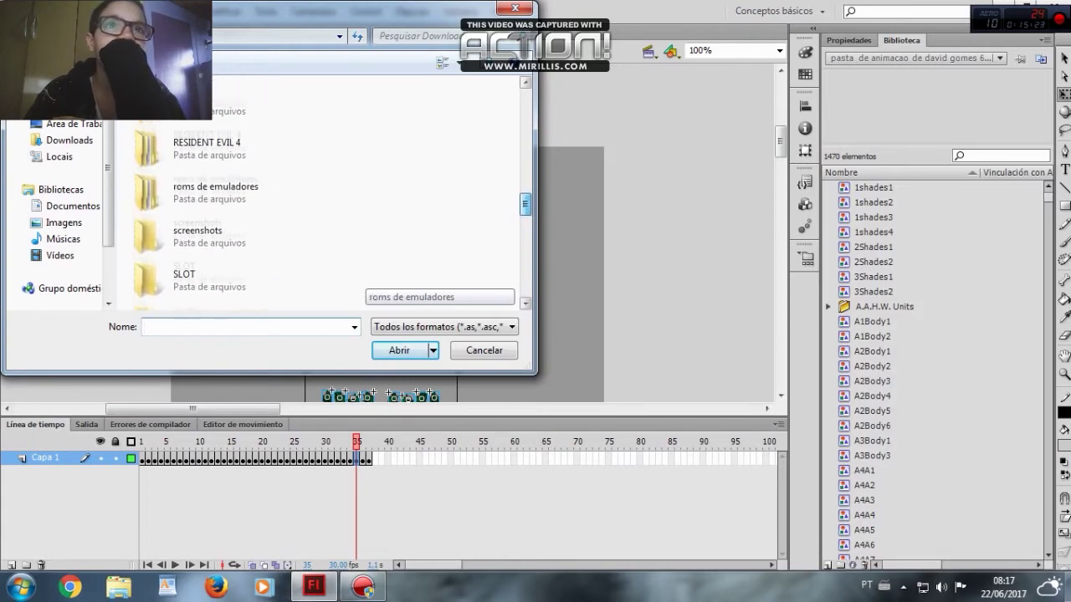
{"action": "scroll", "coordinate": [243, 168], "scroll_direction": "up", "scroll_amount": 1}
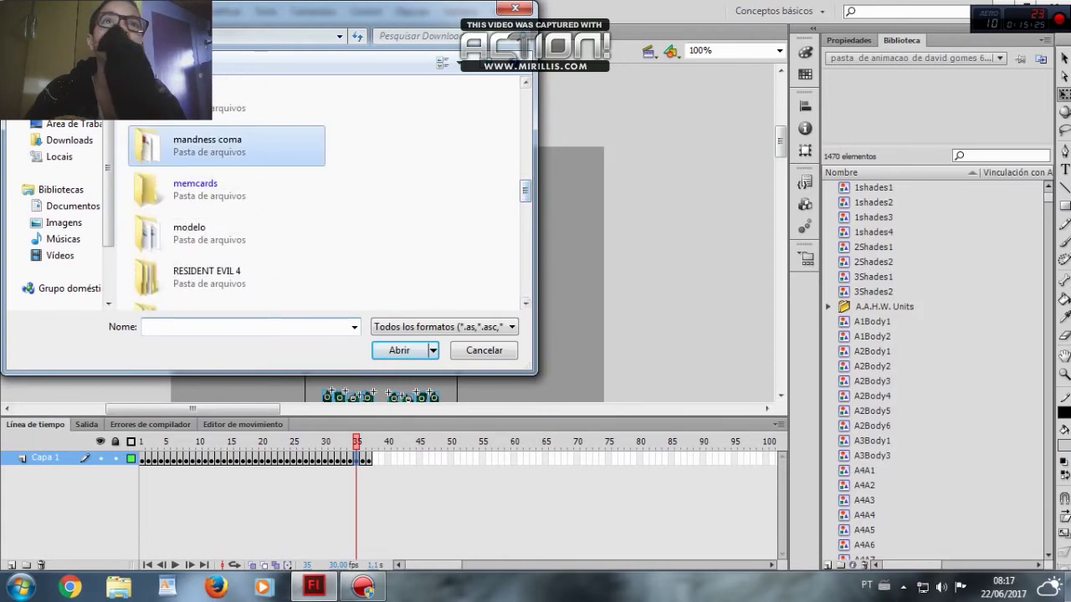
{"action": "double_click", "coordinate": [234, 136]}
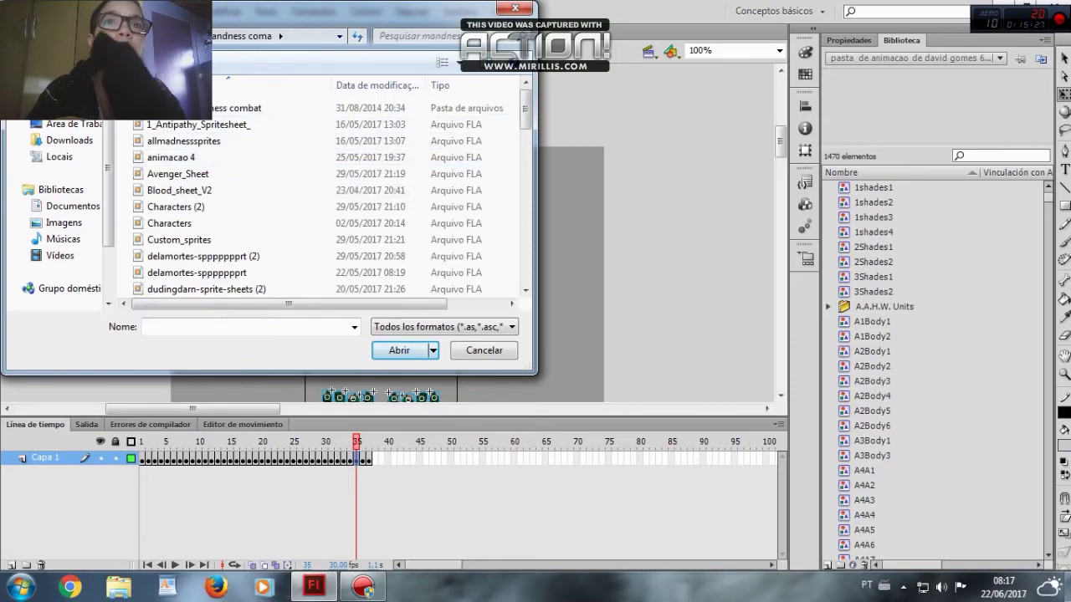
Look through the sprite files in the "mandness coma" folder, filtering names by "mc", and open "Madness combat 6.5 Sheet"
{"action": "scroll", "coordinate": [326, 201], "scroll_direction": "down", "scroll_amount": 10}
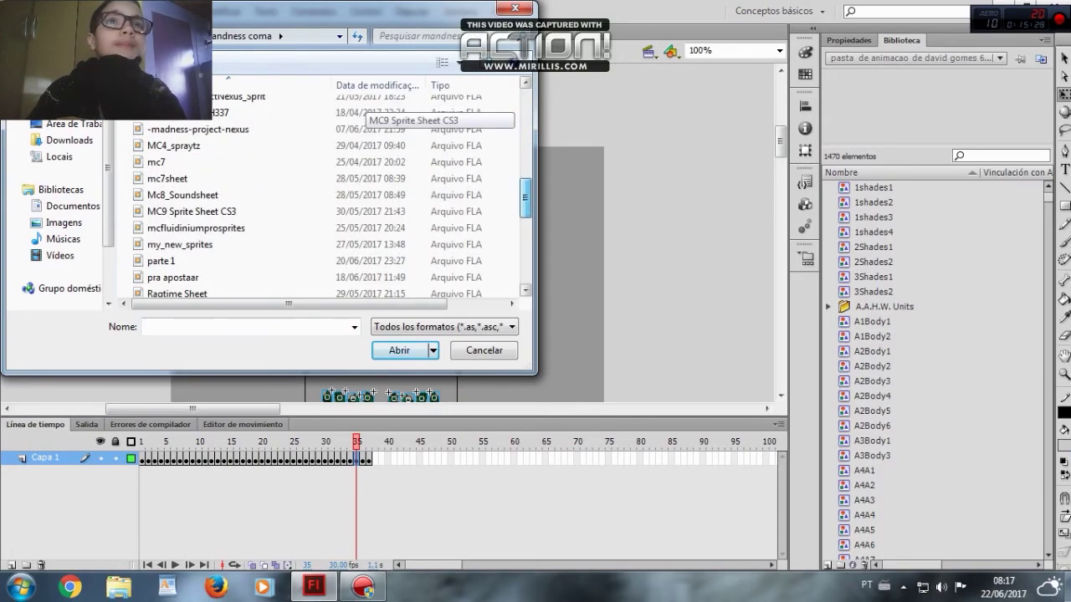
{"action": "scroll", "coordinate": [326, 193], "scroll_direction": "down", "scroll_amount": 4}
{"action": "scroll", "coordinate": [368, 117], "scroll_direction": "down", "scroll_amount": 1}
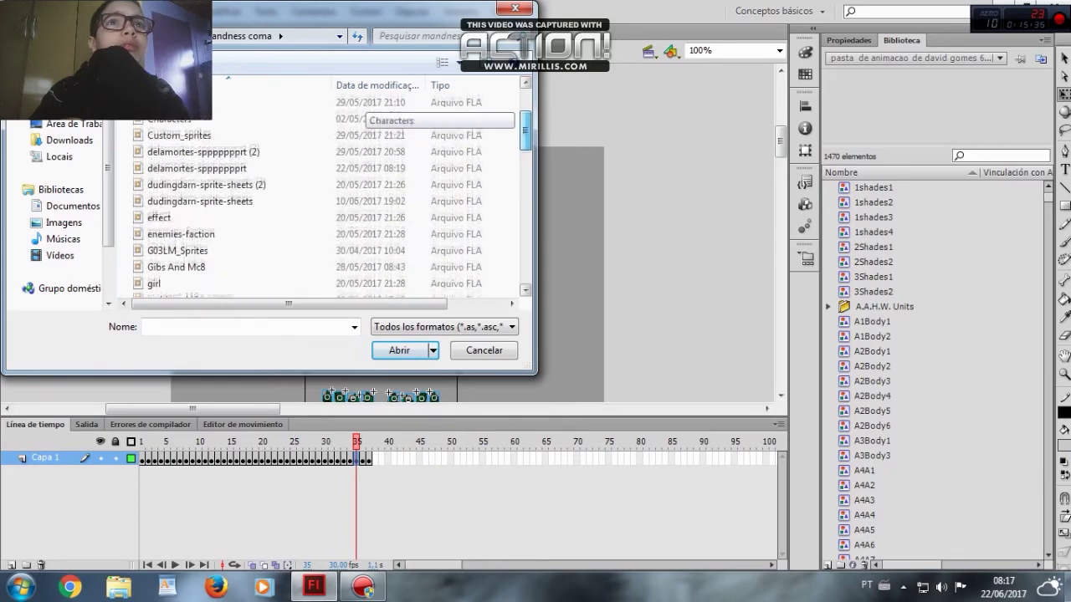
{"action": "scroll", "coordinate": [359, 113], "scroll_direction": "down", "scroll_amount": 10}
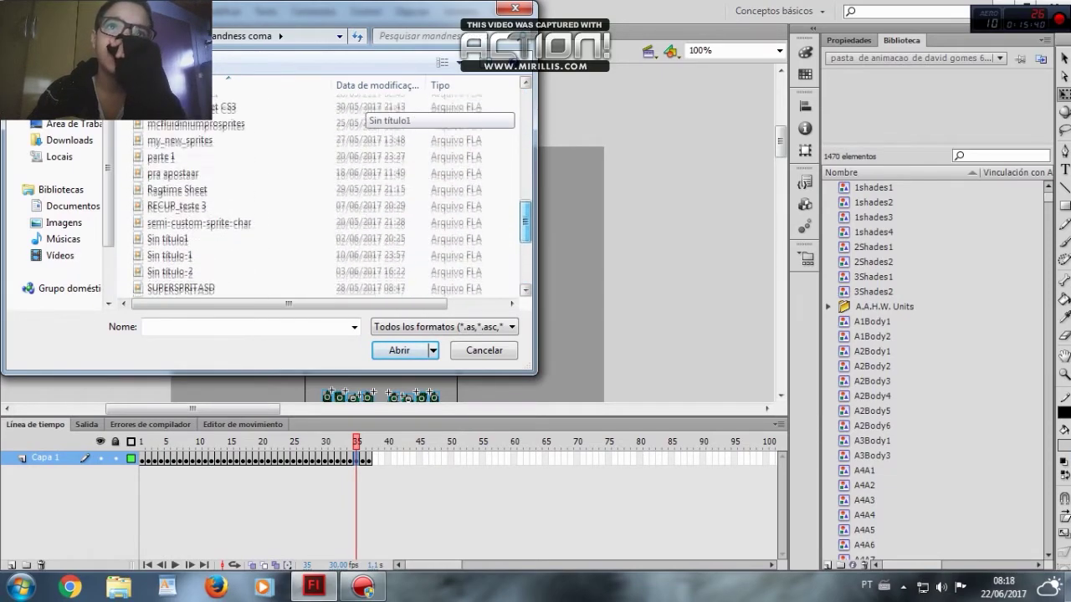
{"action": "scroll", "coordinate": [360, 113], "scroll_direction": "up", "scroll_amount": 8}
{"action": "scroll", "coordinate": [359, 112], "scroll_direction": "down", "scroll_amount": 10}
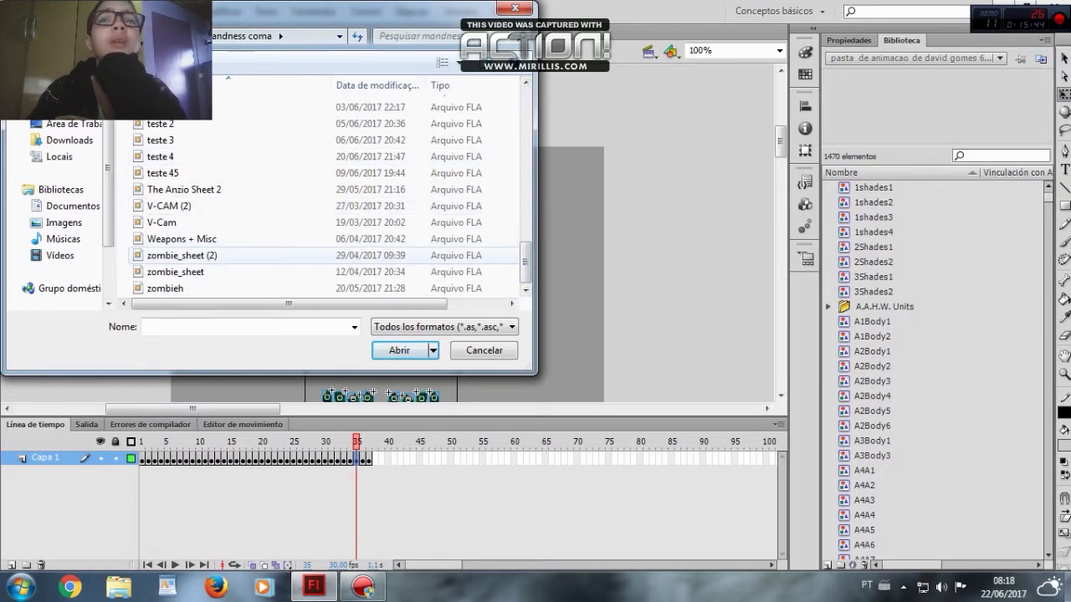
{"action": "scroll", "coordinate": [368, 251], "scroll_direction": "up", "scroll_amount": 8}
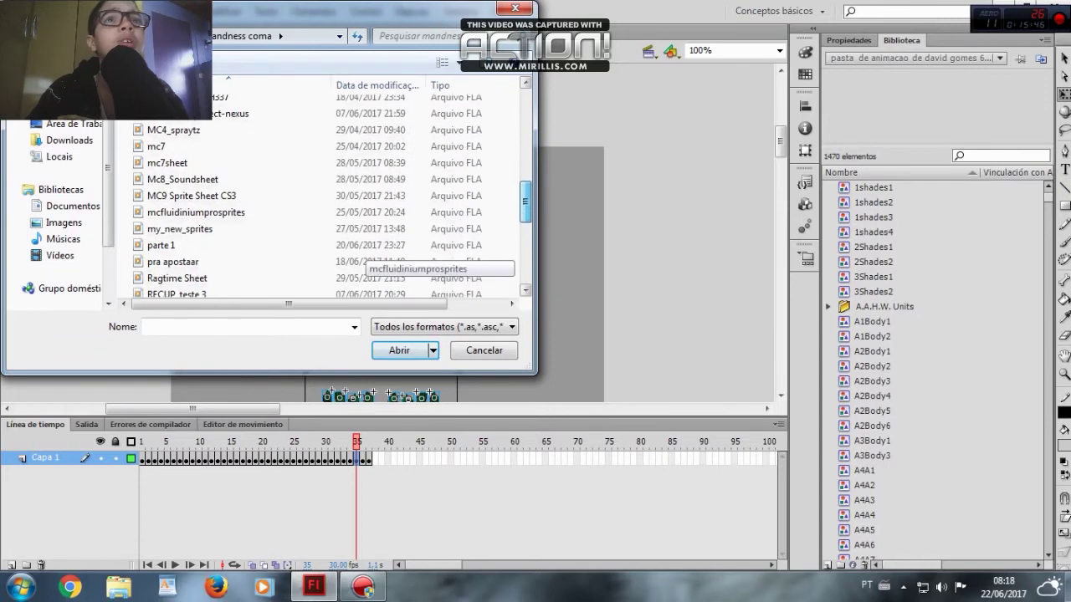
{"action": "scroll", "coordinate": [368, 251], "scroll_direction": "up", "scroll_amount": 1}
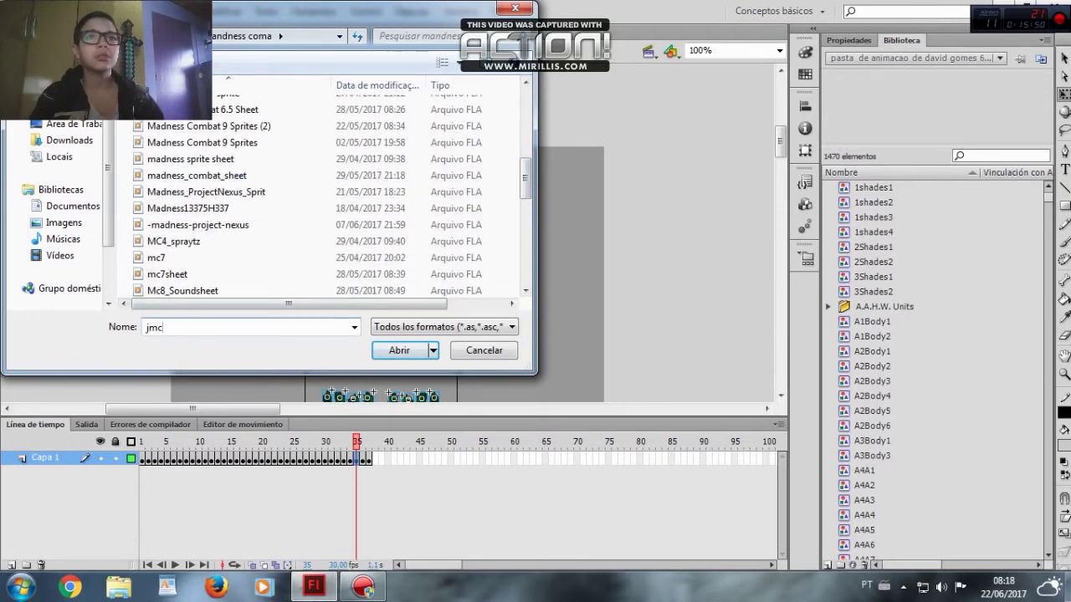
{"action": "type", "text": "mc"}
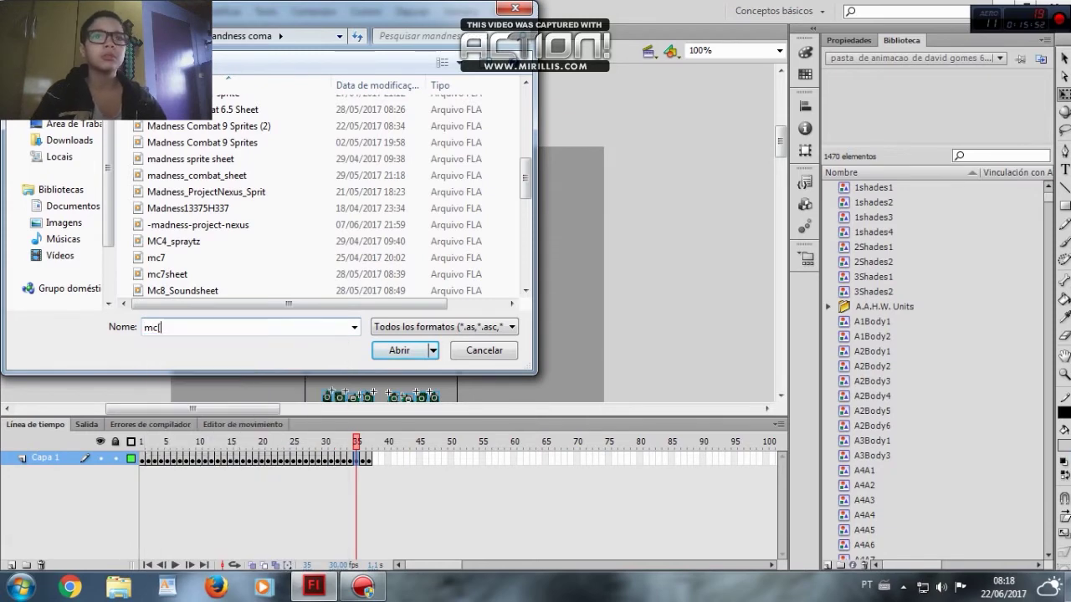
{"action": "key", "text": "BackSpace"}
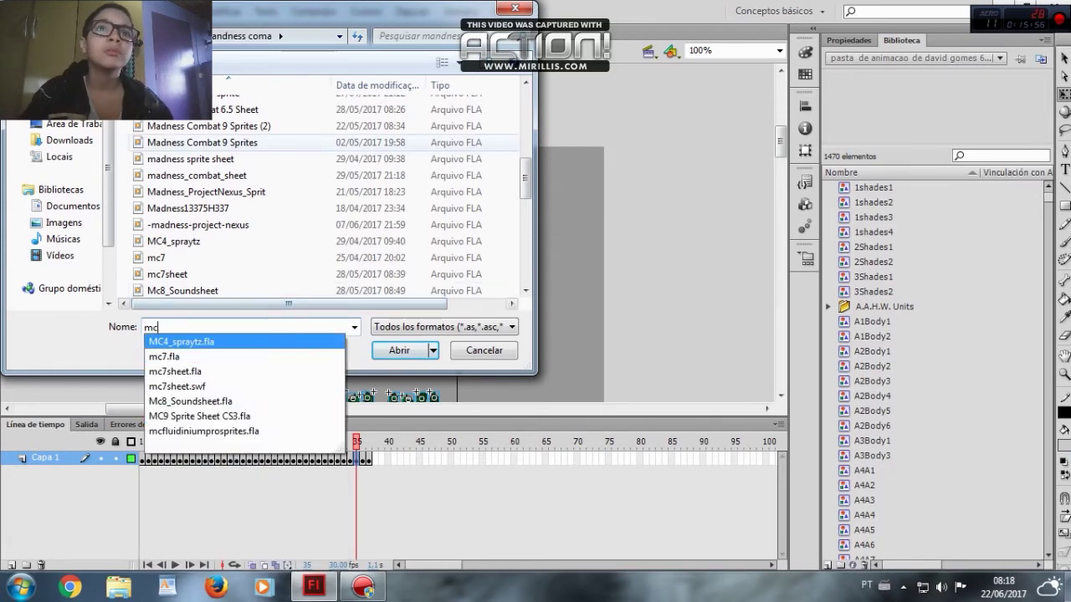
{"action": "scroll", "coordinate": [184, 127], "scroll_direction": "up", "scroll_amount": 1}
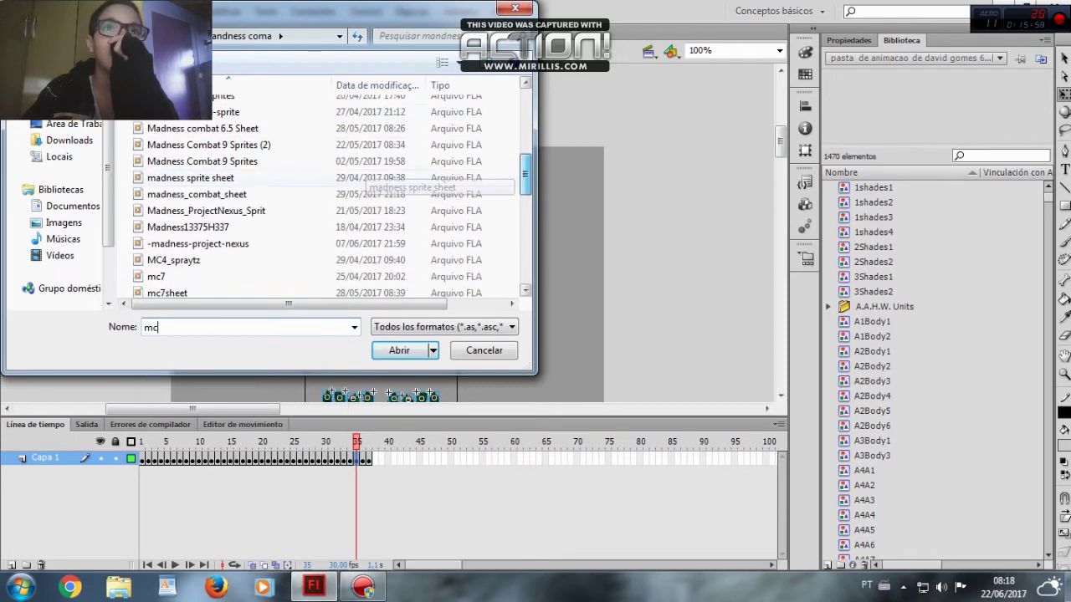
{"action": "key", "text": "Escape"}
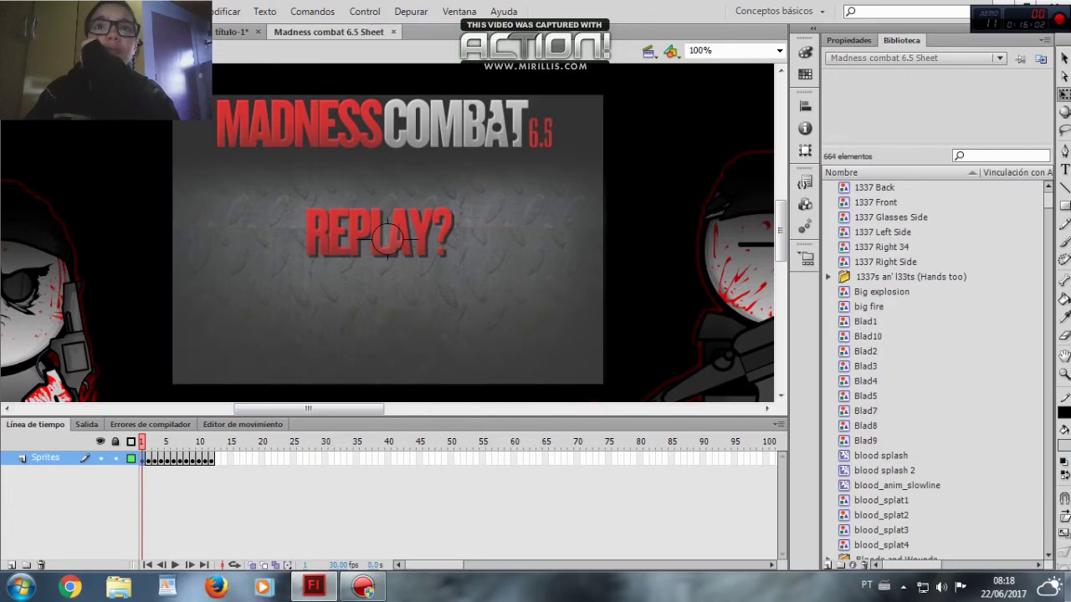
Copy the camera clip covering the sheet's first frame and paste it into frame 1 of a new top layer in Sin título-1
{"action": "right_click", "coordinate": [349, 112]}
{"action": "left_click", "coordinate": [381, 69]}
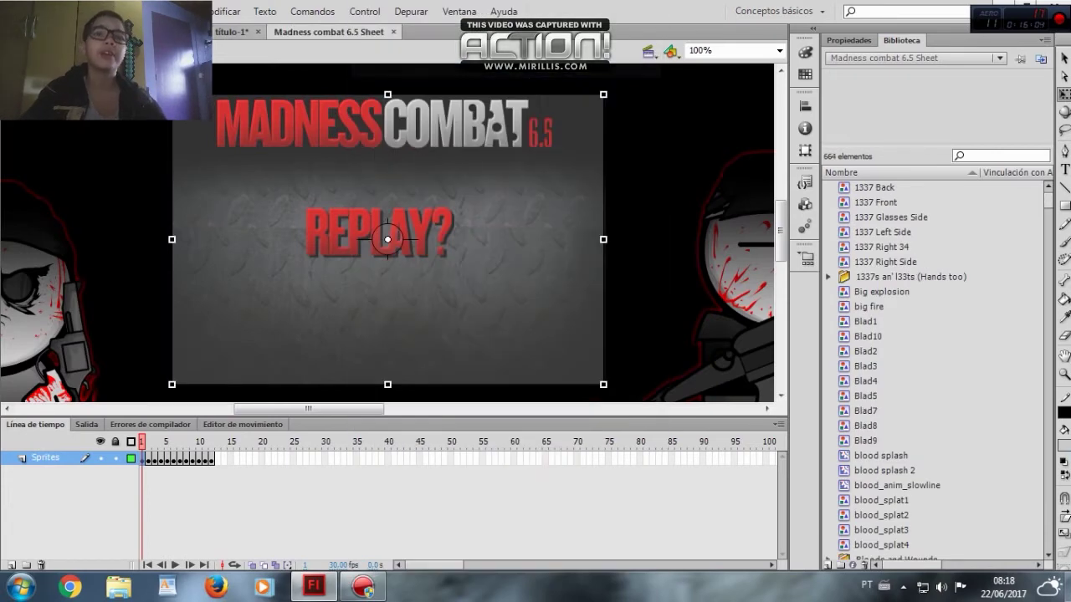
{"action": "left_click", "coordinate": [236, 32]}
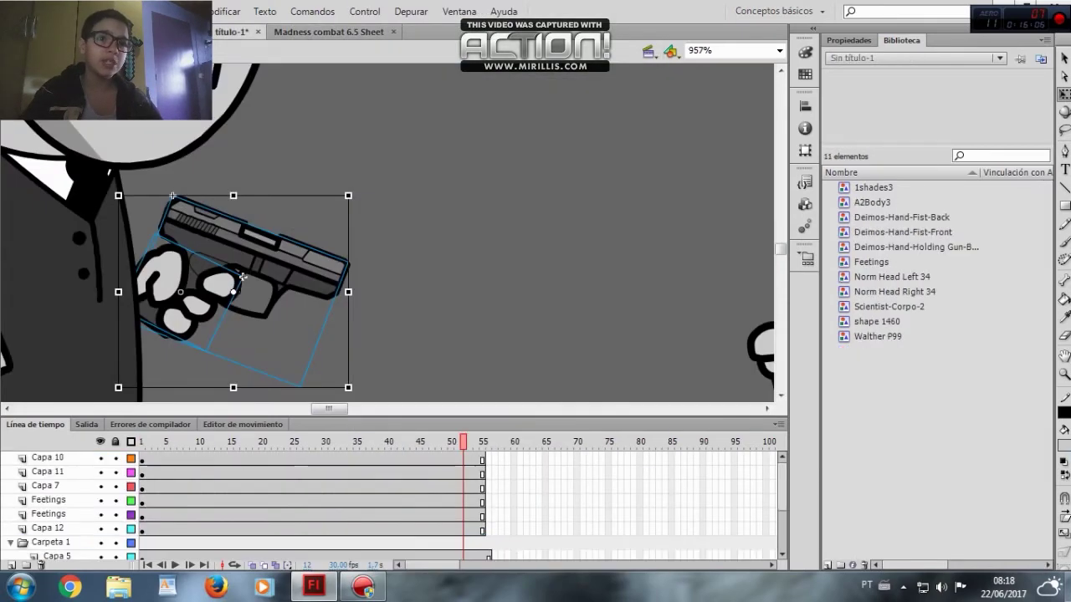
{"action": "left_click", "coordinate": [11, 565]}
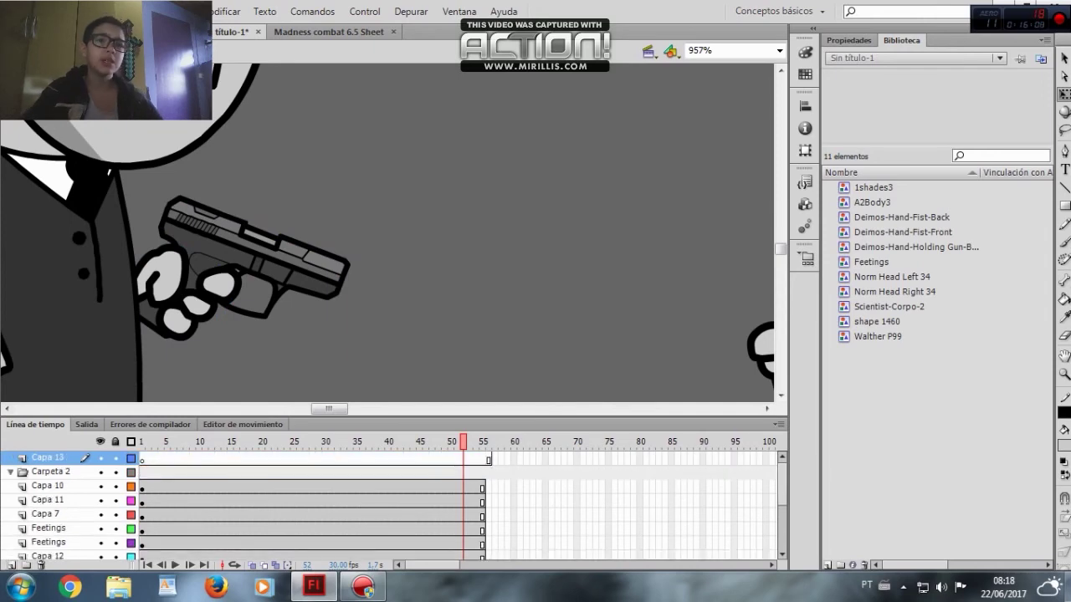
{"action": "left_click", "coordinate": [142, 460]}
{"action": "key", "text": "ctrl+v"}
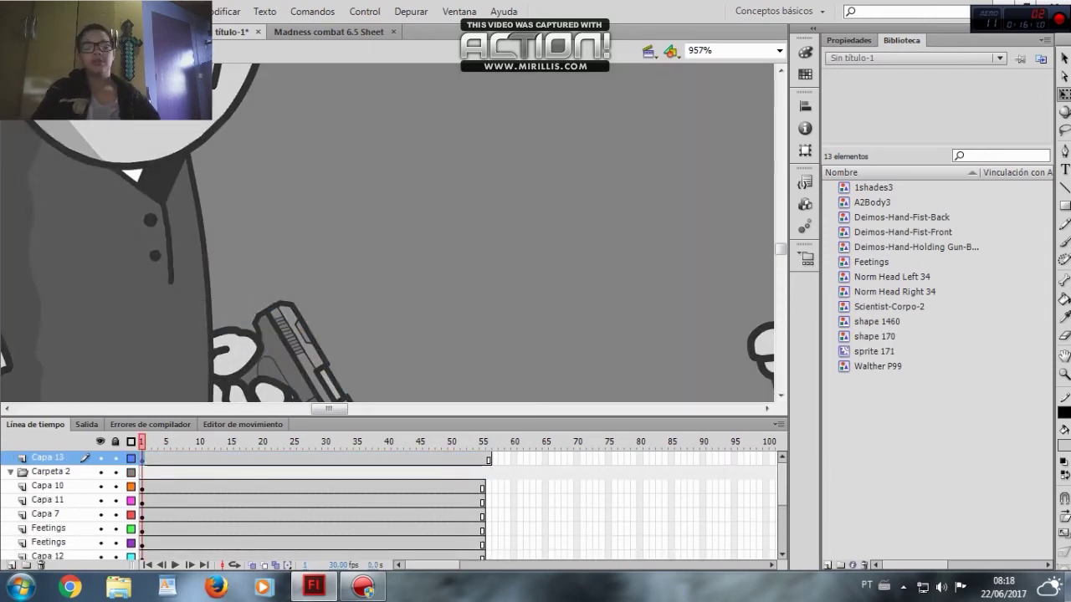
Test the movie with the pasted camera clip, close the preview, and return from the compiler errors to the timeline
{"action": "key", "text": "ctrl+Return"}
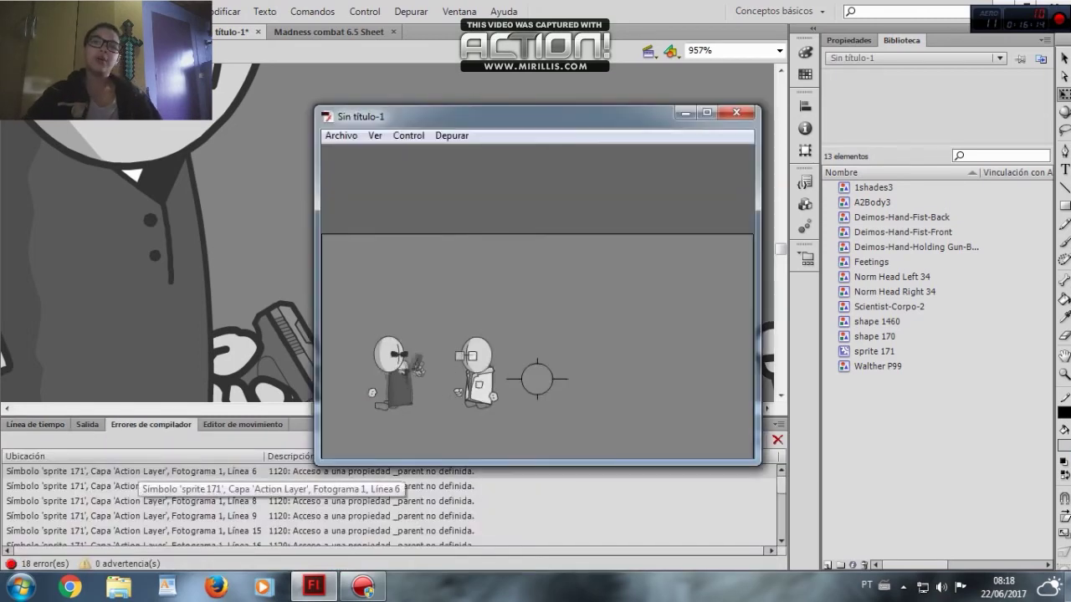
{"action": "left_click", "coordinate": [736, 112]}
{"action": "right_click", "coordinate": [582, 243]}
{"action": "key", "text": "Escape"}
{"action": "left_click", "coordinate": [35, 425]}
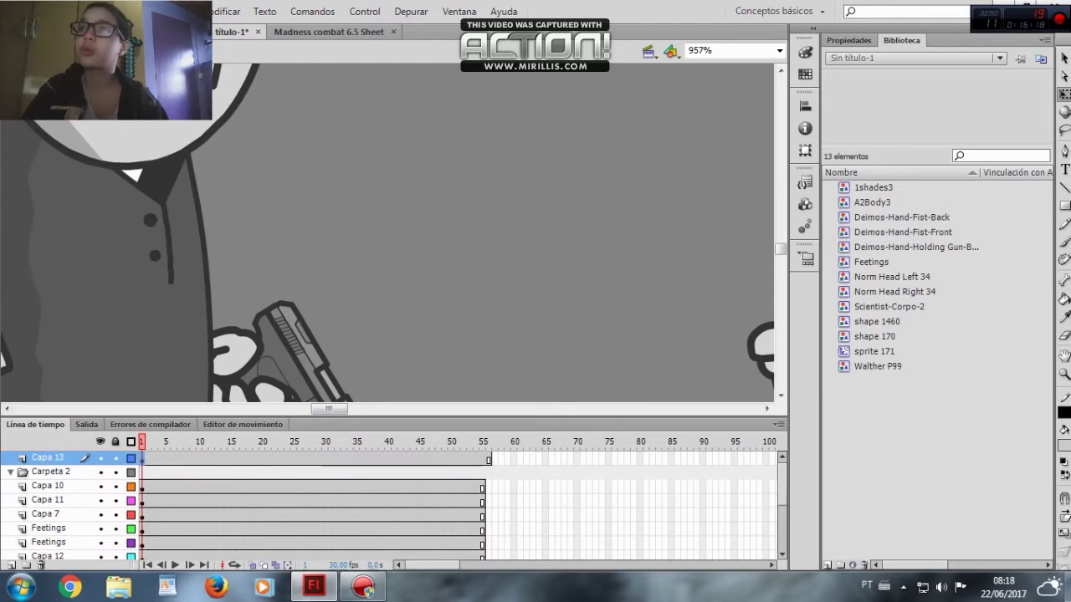
Inspect the pasted camera clip's properties and its inner layers, and return to the main scene
{"action": "left_click", "coordinate": [849, 40]}
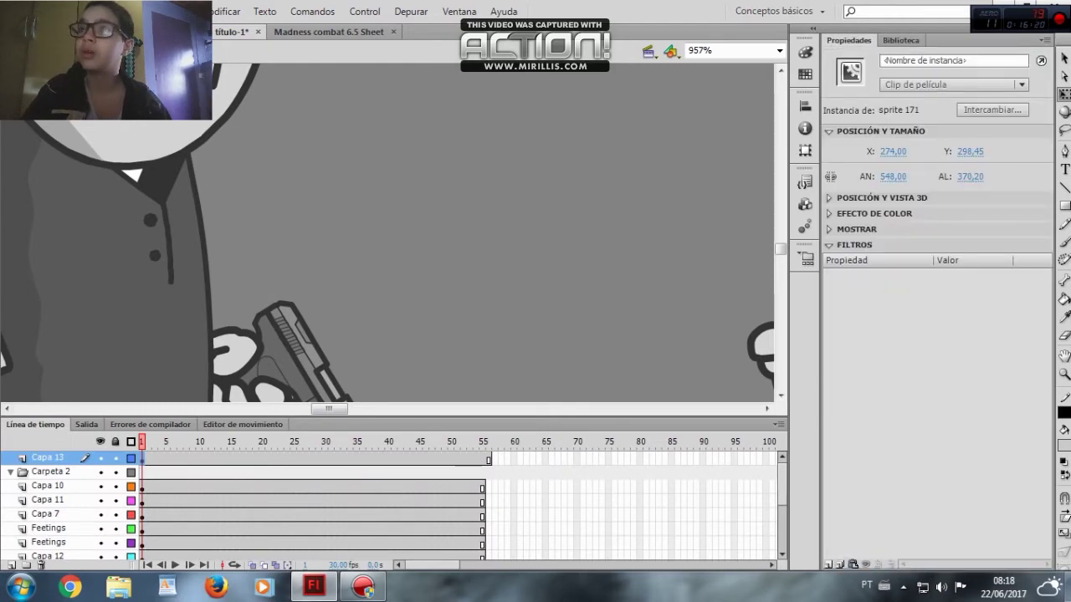
{"action": "double_click", "coordinate": [535, 251]}
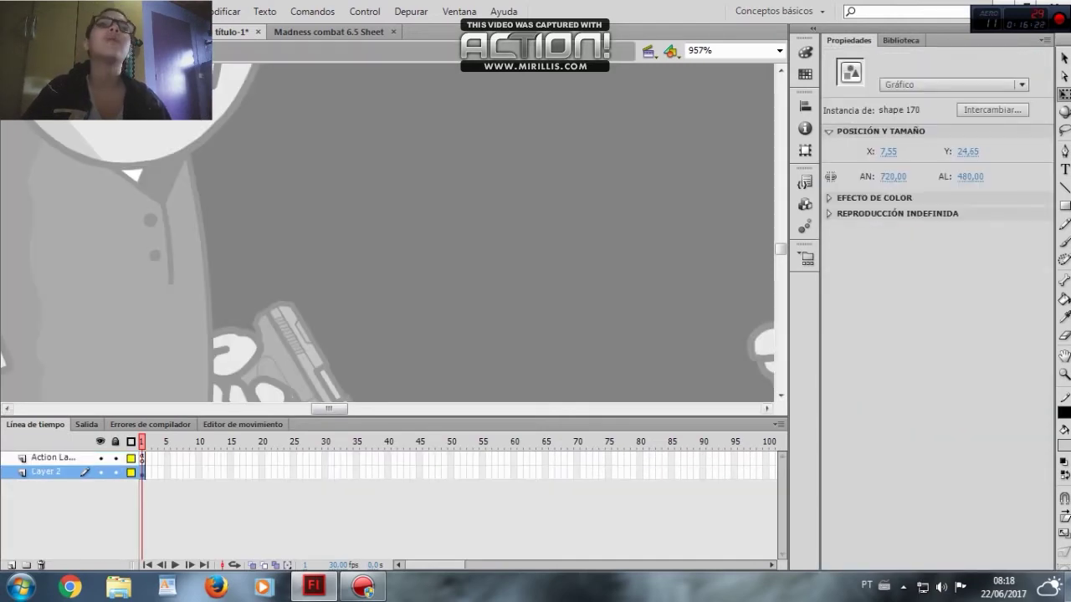
{"action": "key", "text": "ctrl+e"}
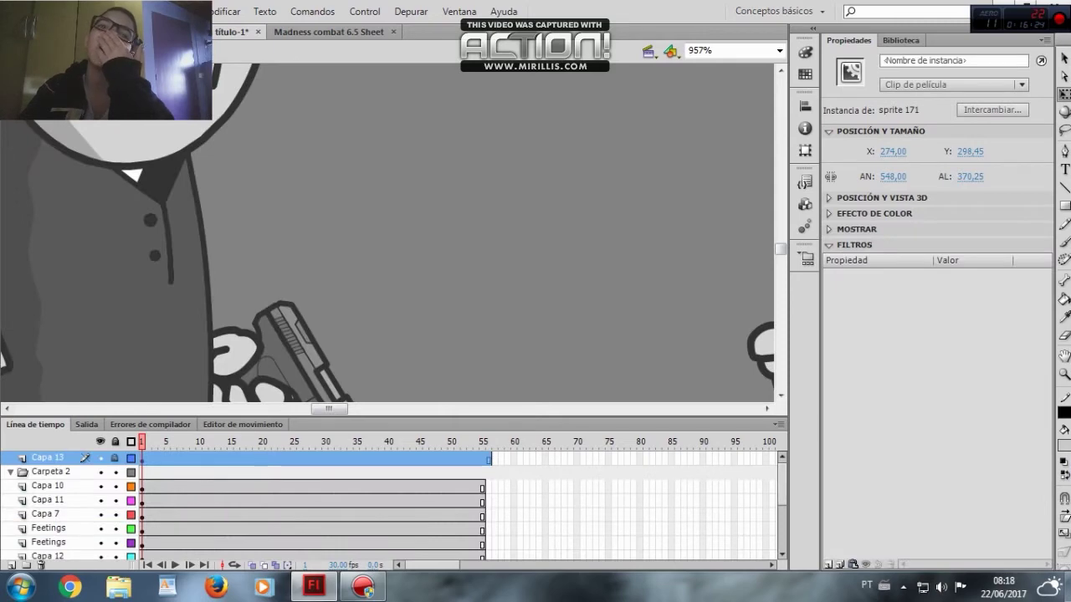
Lock and hide the camera clip's layer to check the stage, and make it visible and unlocked again
{"action": "left_click", "coordinate": [116, 459]}
{"action": "left_click", "coordinate": [100, 458]}
{"action": "left_click", "coordinate": [519, 251]}
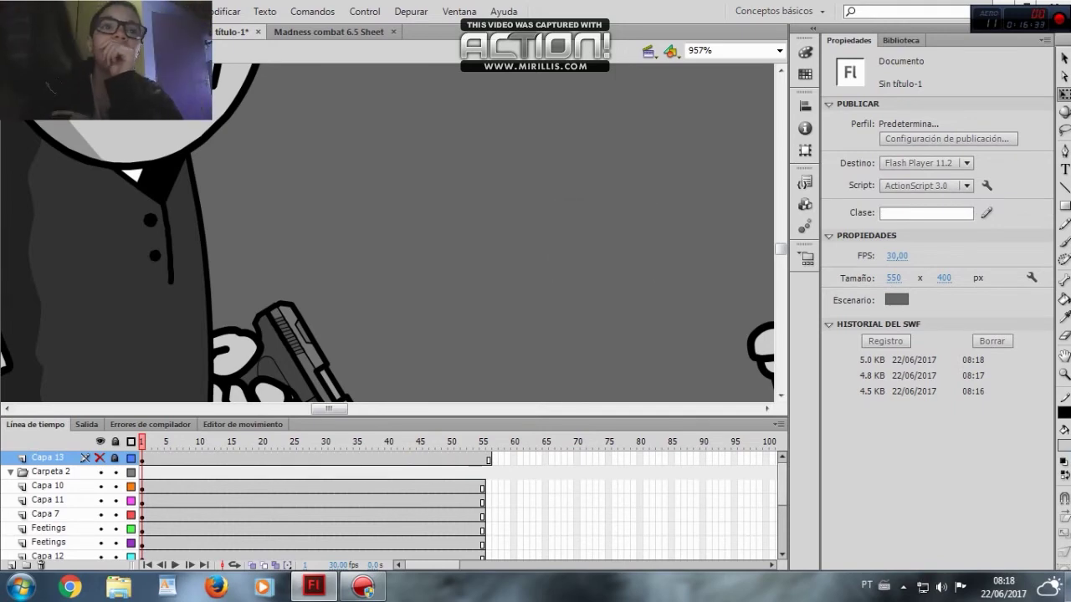
{"action": "left_click", "coordinate": [100, 458]}
{"action": "left_click", "coordinate": [115, 459]}
Cut the pasted camera clip from the scene and open the "V-Cam" document from the "mandness coma" folder
{"action": "right_click", "coordinate": [529, 191]}
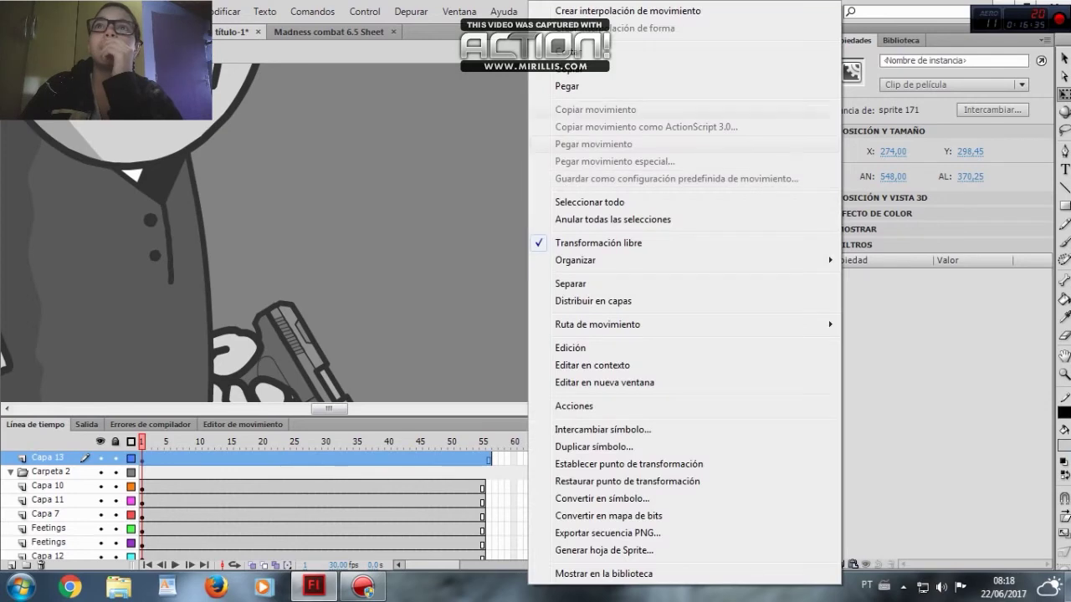
{"action": "left_click", "coordinate": [568, 52]}
{"action": "left_click", "coordinate": [329, 32]}
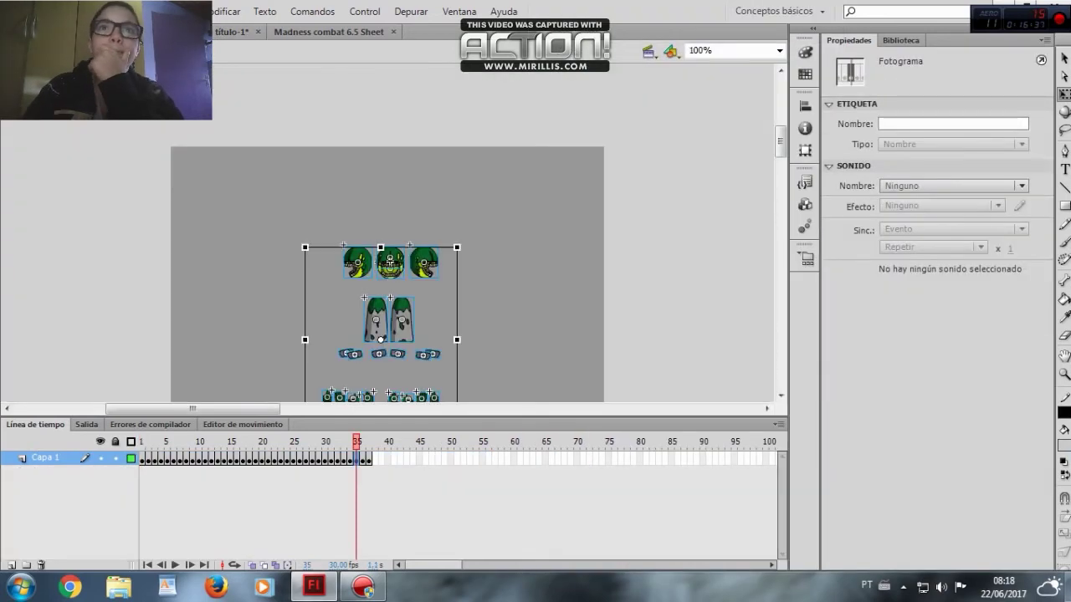
{"action": "left_click", "coordinate": [51, 12]}
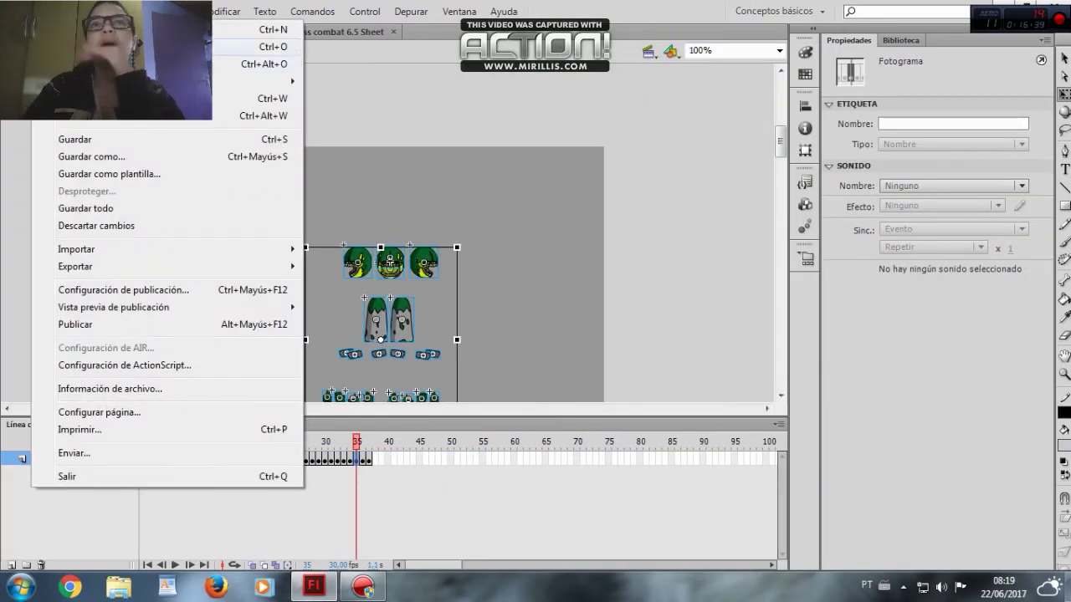
{"action": "left_click", "coordinate": [75, 46]}
{"action": "left_click_drag", "start_coordinate": [526, 109], "coordinate": [525, 263]}
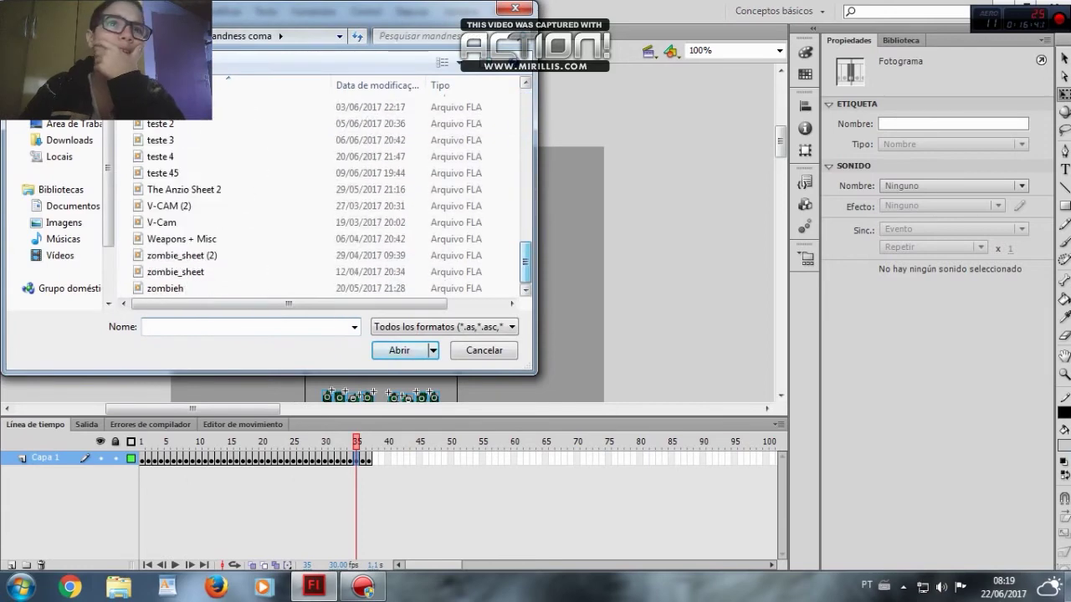
{"action": "double_click", "coordinate": [171, 224]}
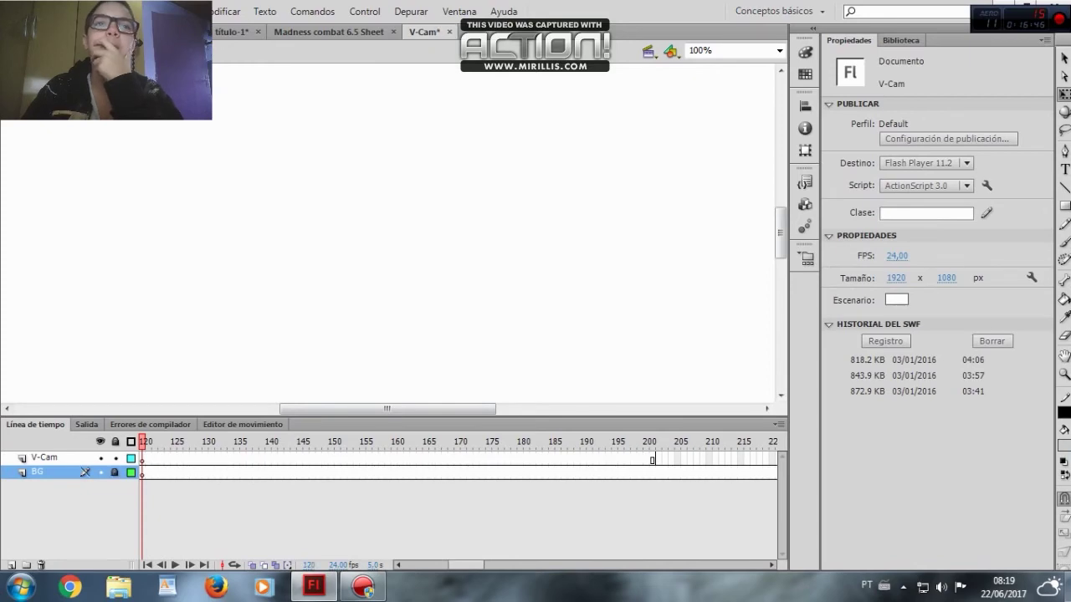
Copy the camera clip on the V-Cam layer at frame 115
{"action": "left_click", "coordinate": [399, 566]}
{"action": "left_click", "coordinate": [143, 472]}
{"action": "left_click", "coordinate": [143, 459]}
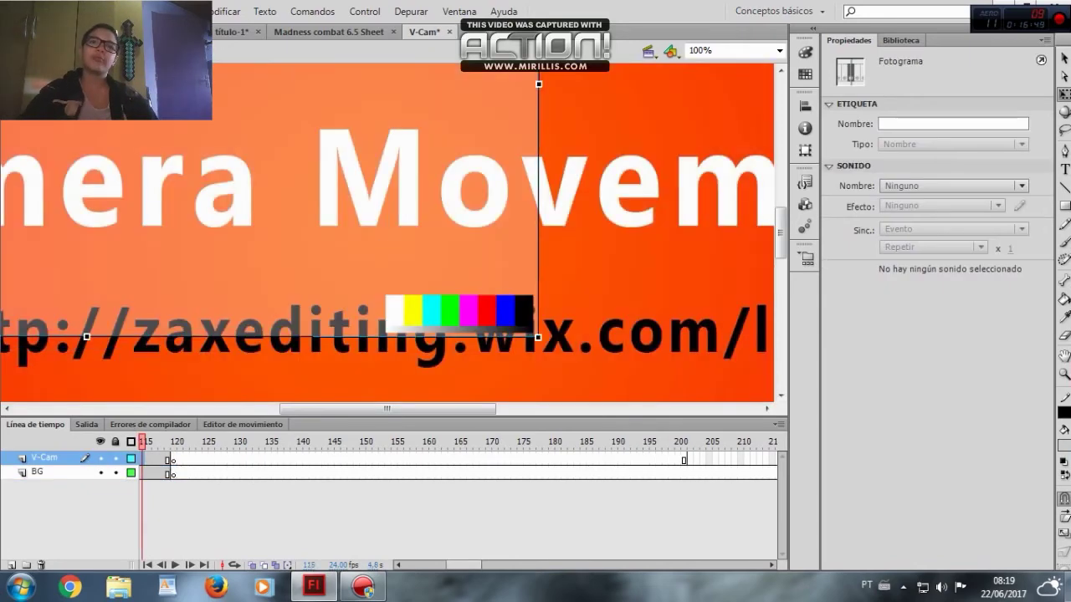
{"action": "right_click", "coordinate": [169, 267]}
{"action": "left_click", "coordinate": [205, 70]}
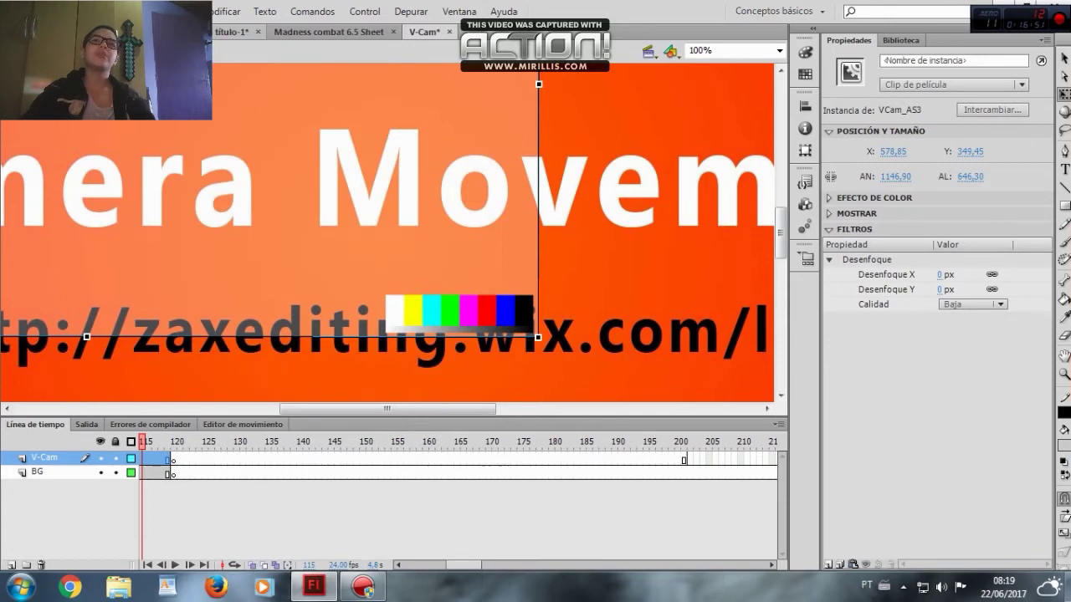
Paste the VCam_AS3 camera into frame 1 of the scene's top layer, test the movie, and close the preview
{"action": "left_click", "coordinate": [207, 32]}
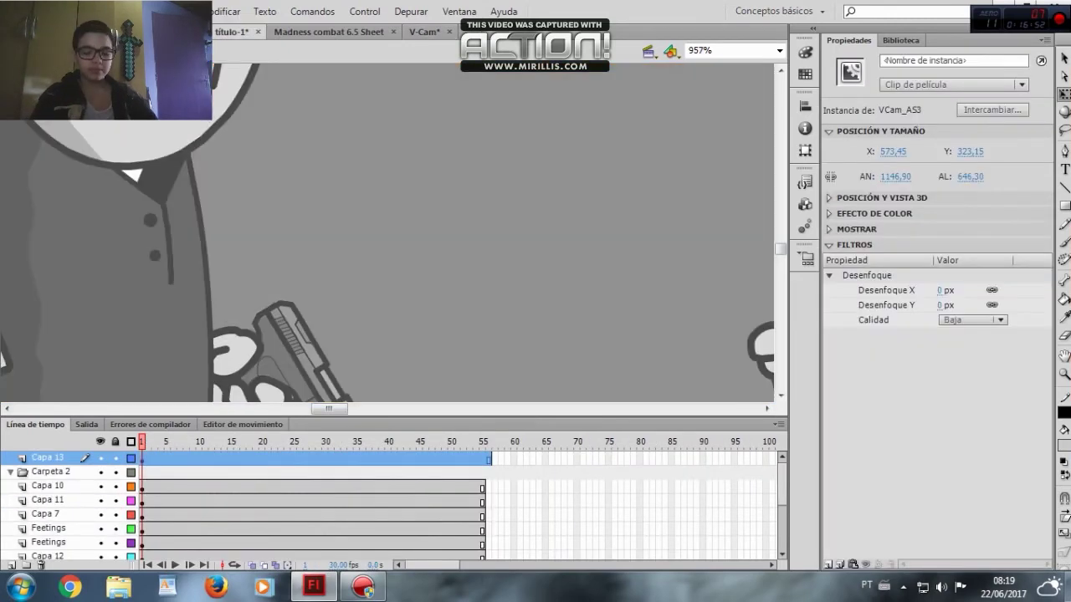
{"action": "key", "text": "ctrl+Return"}
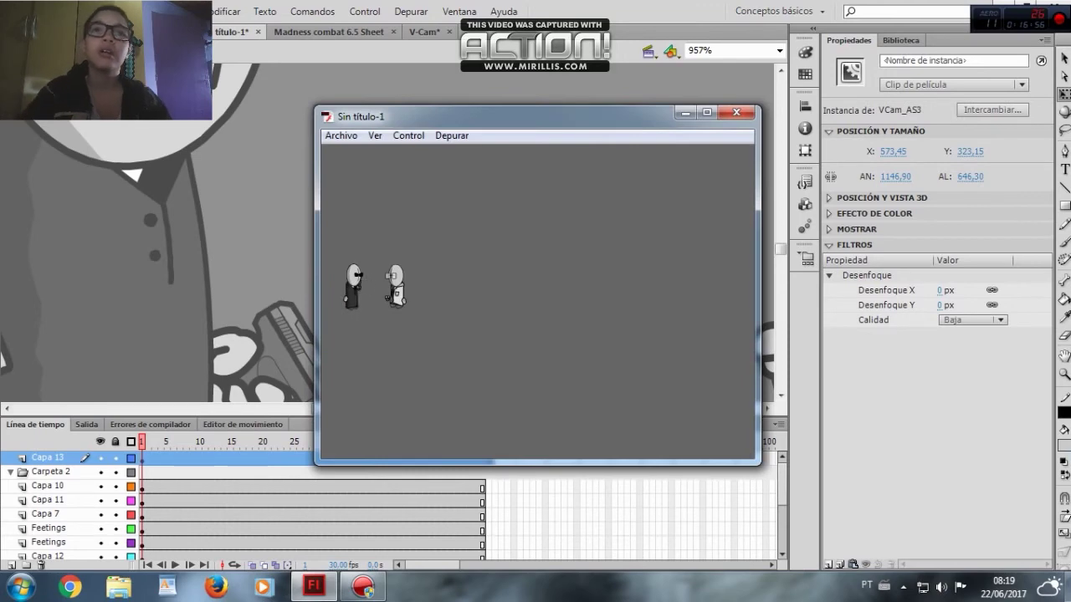
{"action": "left_click", "coordinate": [736, 112]}
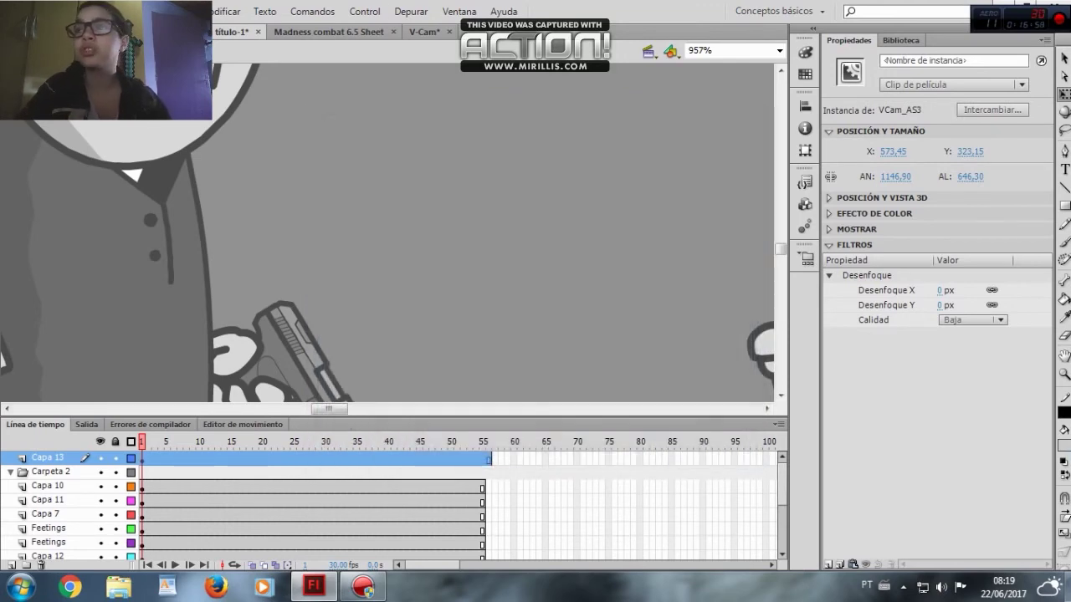
Shrink the camera frame to about 316 × 272 px around both characters, centred at X 175,15 and Y 259,55, and test the movie
{"action": "key", "text": "ctrl+minus"}
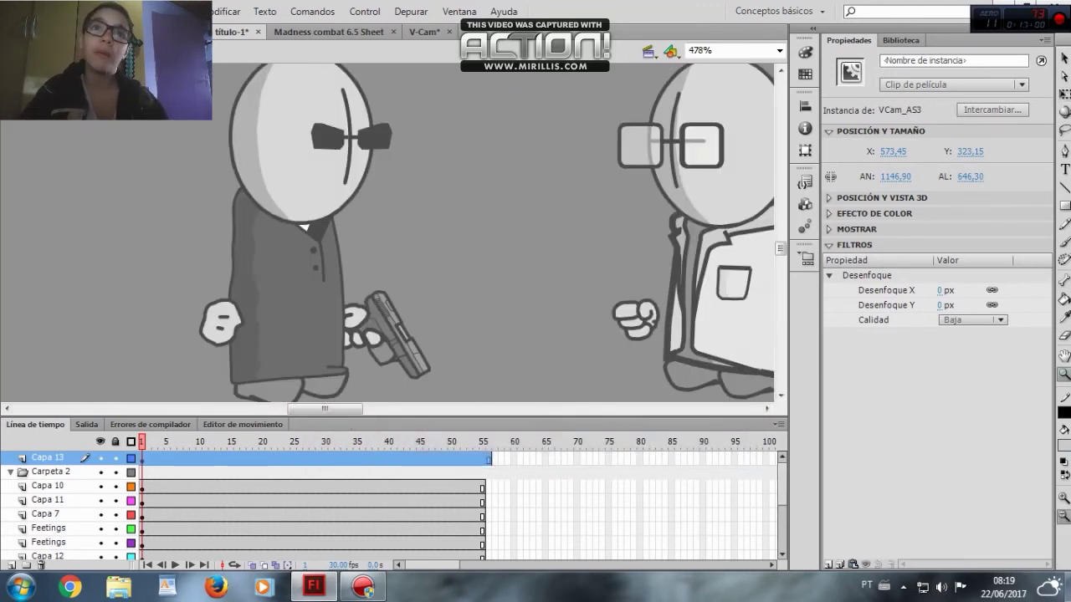
{"action": "key", "text": "ctrl+minus"}
{"action": "key", "text": "ctrl+minus"}
{"action": "key", "text": "ctrl+minus"}
{"action": "key", "text": "ctrl+minus"}
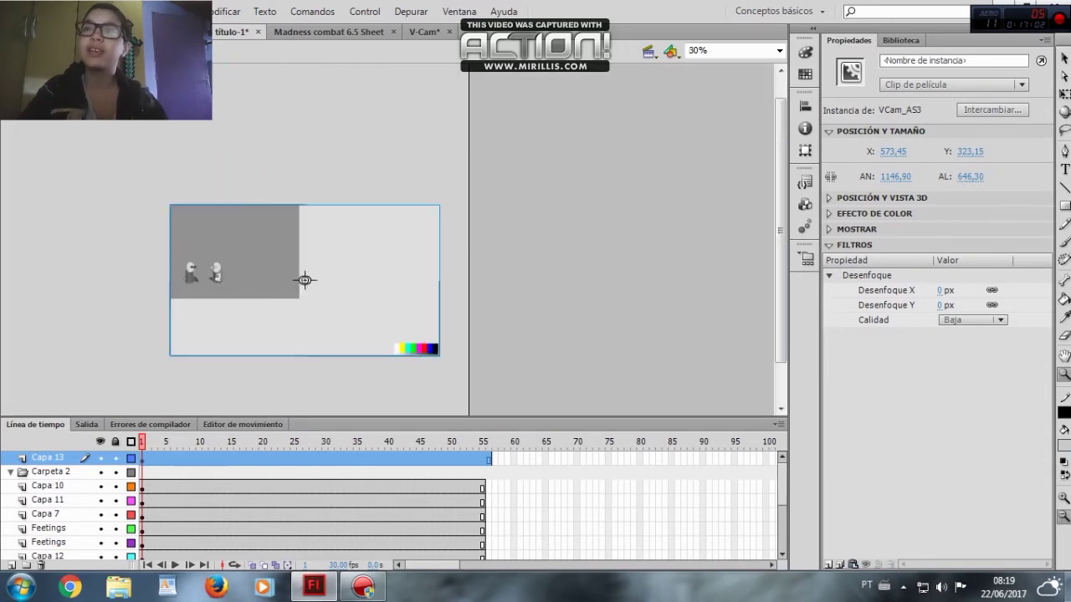
{"action": "key", "text": "q"}
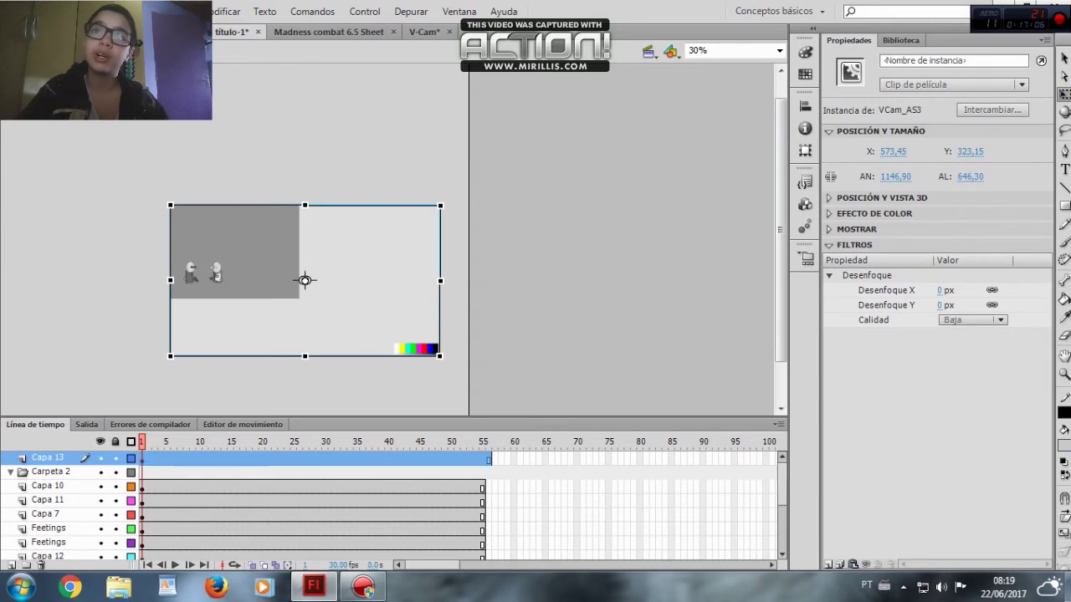
{"action": "left_click_drag", "start_coordinate": [439, 357], "coordinate": [335, 314]}
{"action": "left_click_drag", "start_coordinate": [304, 281], "coordinate": [211, 266]}
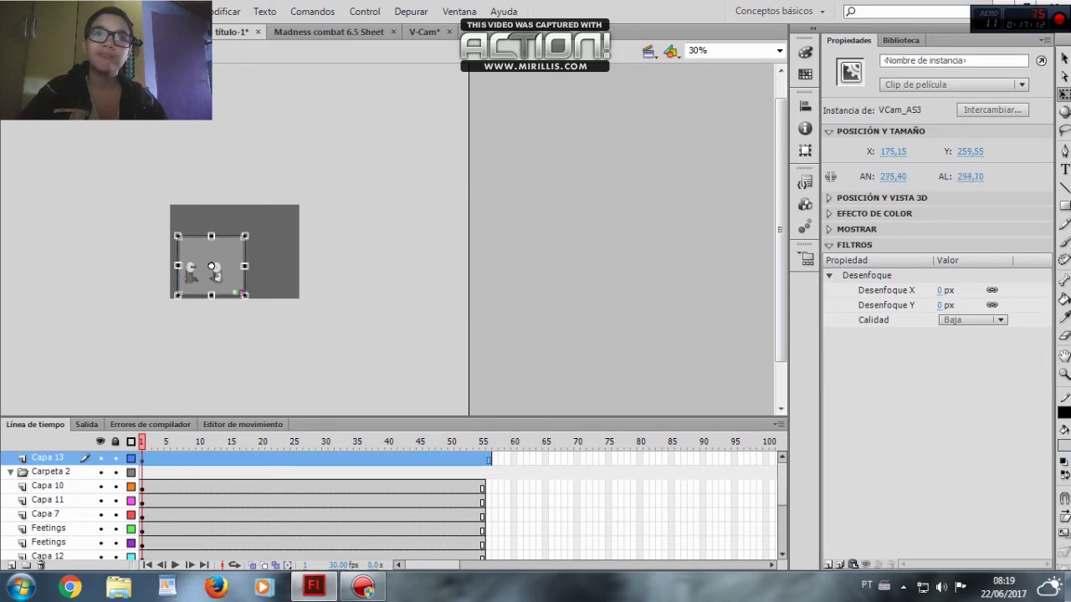
{"action": "key", "text": "ctrl+Return"}
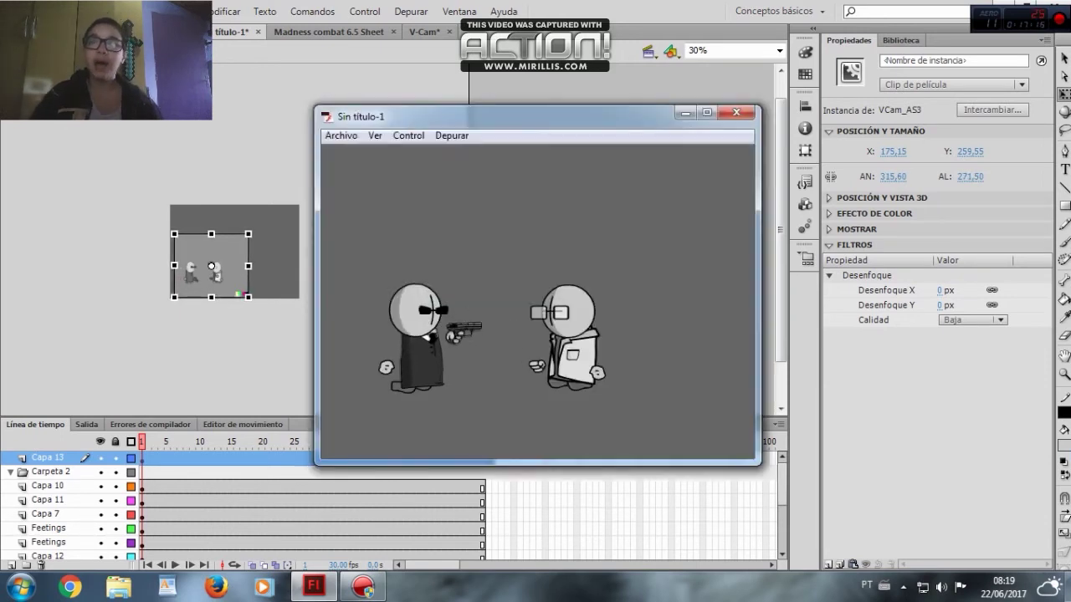
Resize the camera frame to about 376 × 278 px around both characters, testing the movie after each adjustment
{"action": "key", "text": "Escape"}
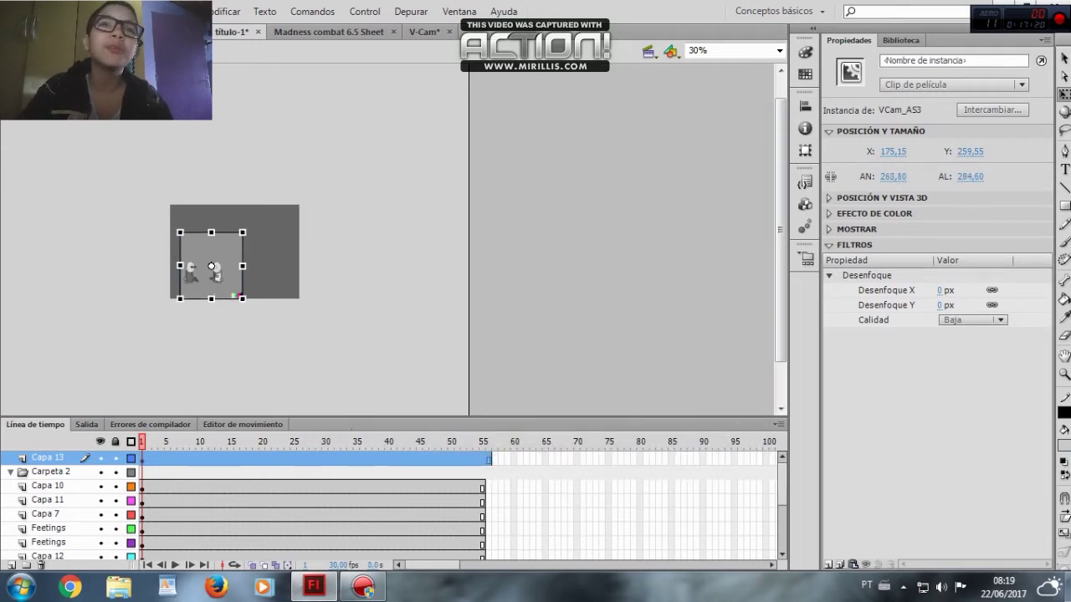
{"action": "key", "text": "ctrl+Return"}
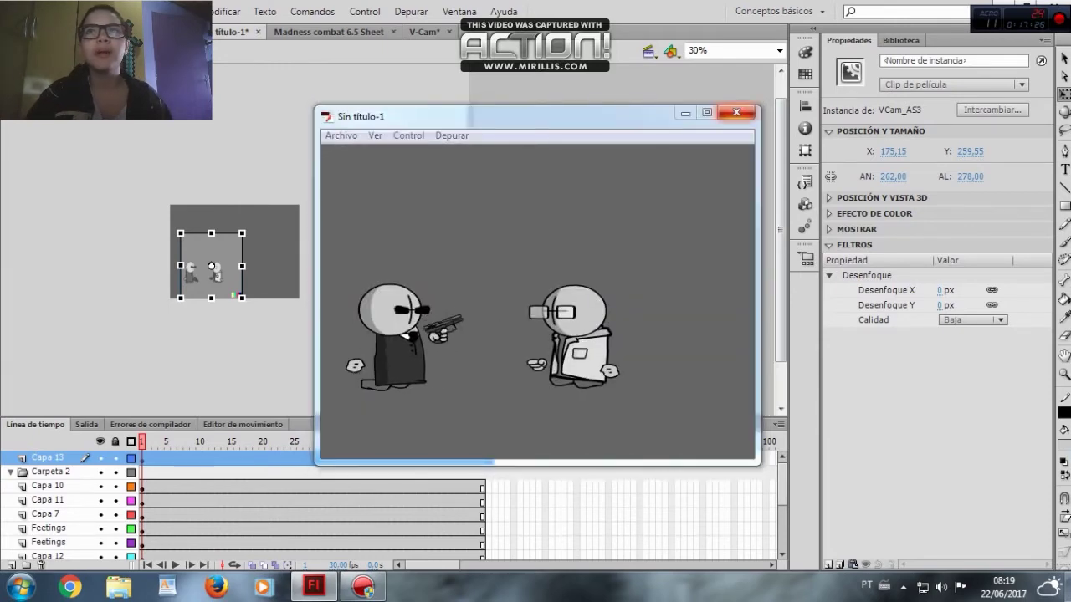
{"action": "key", "text": "ctrl+w"}
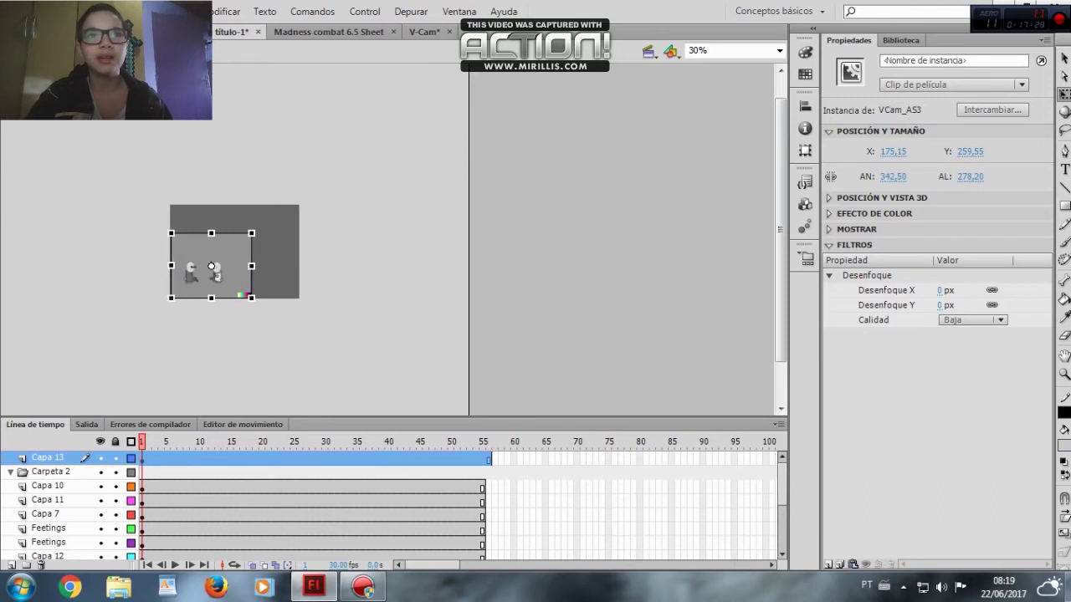
{"action": "key", "text": "ctrl+Return"}
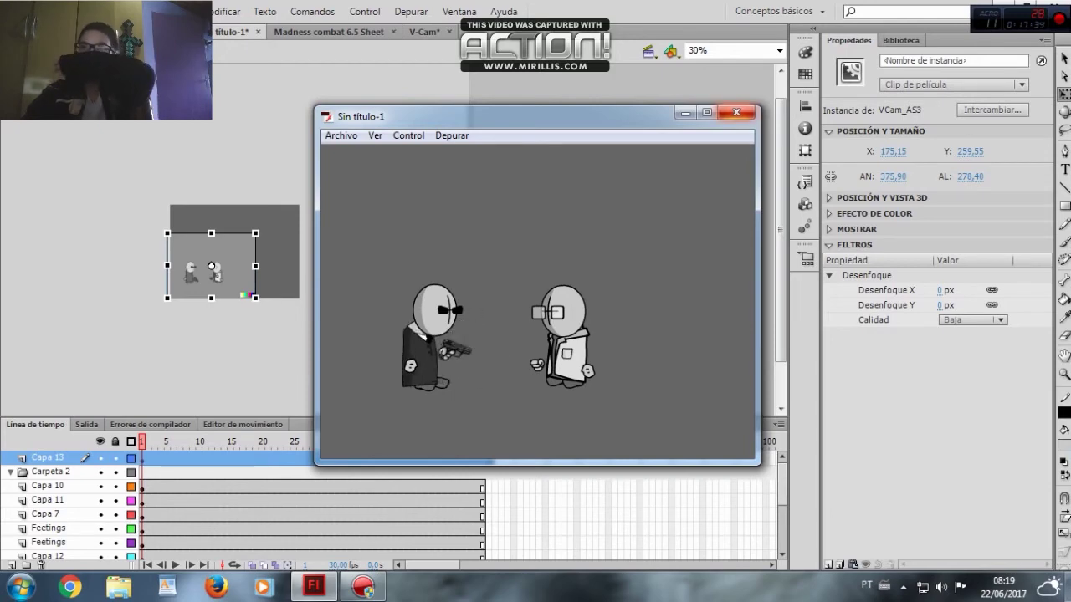
{"action": "key", "text": "ctrl+w"}
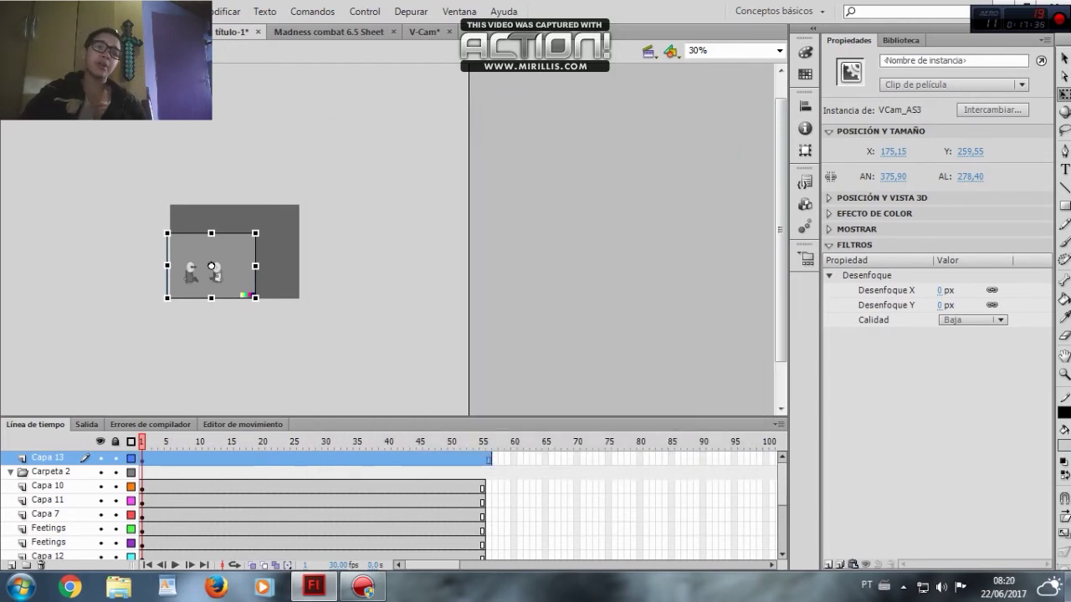
Lock and hide the camera layer, Capa 13
{"action": "left_click", "coordinate": [115, 458]}
{"action": "left_click", "coordinate": [101, 458]}
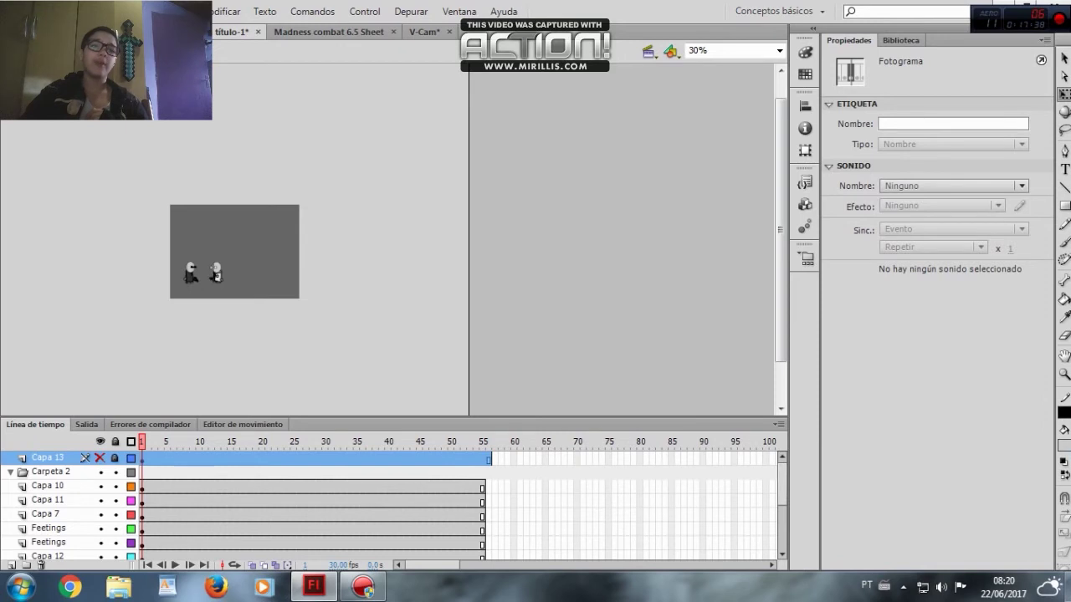
Select the scientist's body and insert a keyframe on every frame of Capa 7 through frame 20
{"action": "left_click", "coordinate": [1064, 375]}
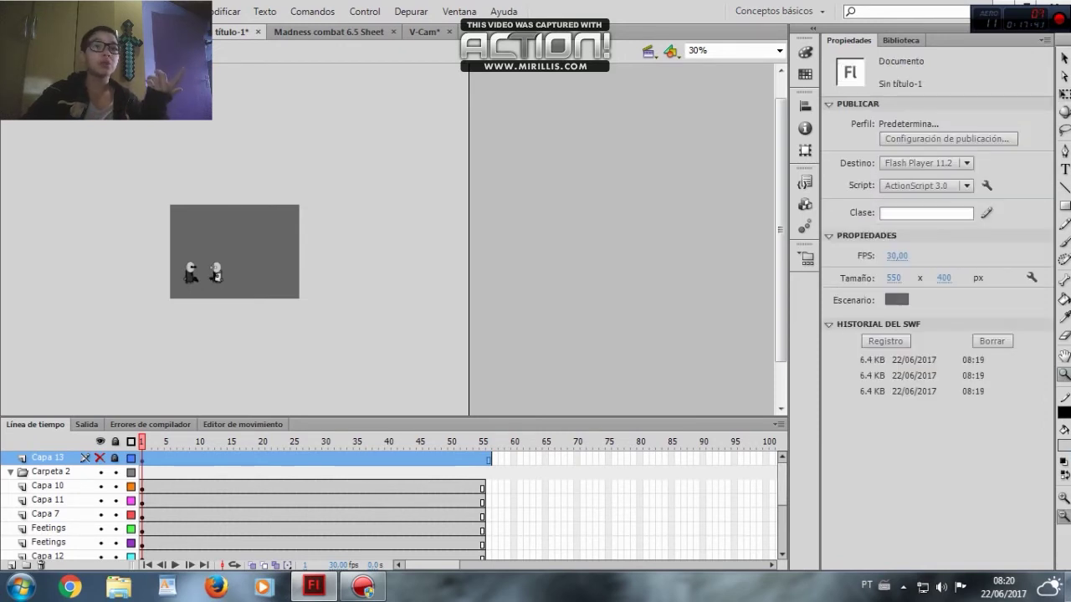
{"action": "left_click_drag", "start_coordinate": [170, 249], "coordinate": [226, 295]}
{"action": "left_click_drag", "start_coordinate": [249, 132], "coordinate": [624, 316]}
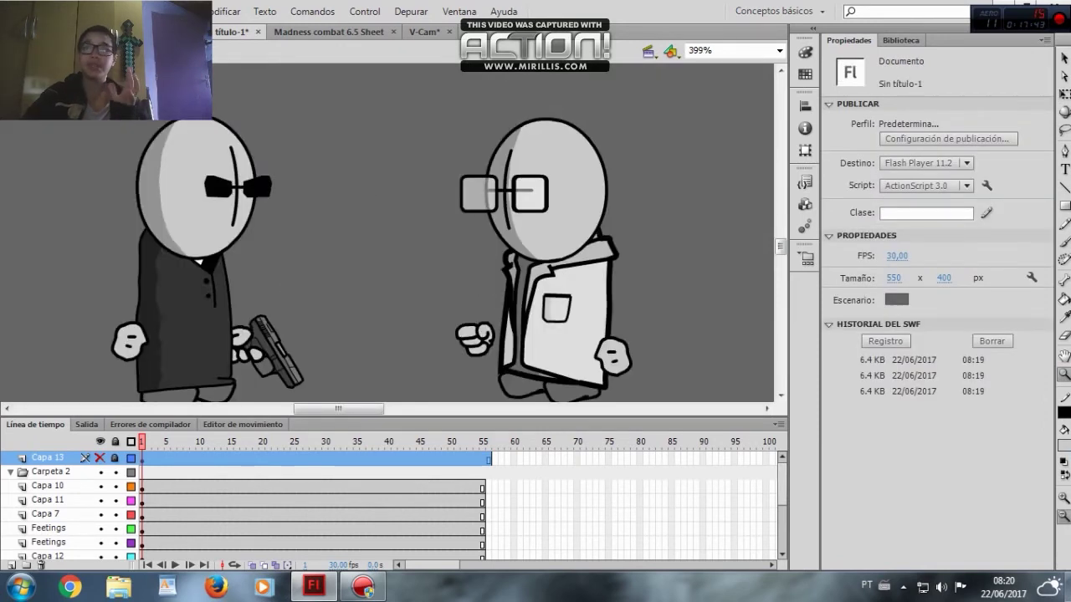
{"action": "left_click", "coordinate": [559, 293]}
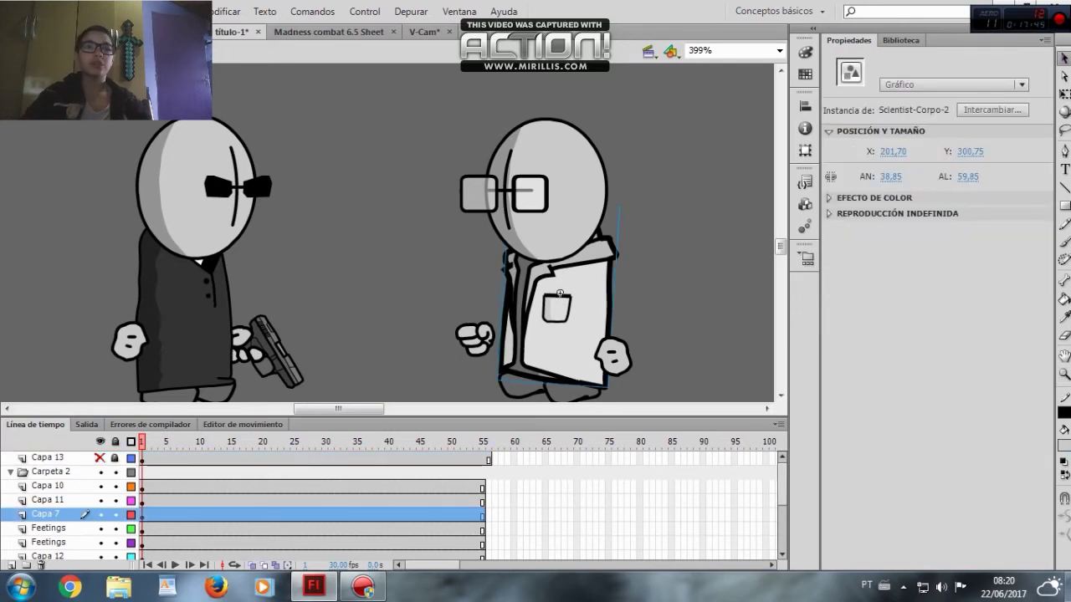
{"action": "left_click", "coordinate": [142, 515]}
{"action": "key", "text": "F6"}
{"action": "key", "text": "F6"}
{"action": "key", "text": "F6"}
{"action": "key", "text": "F6"}
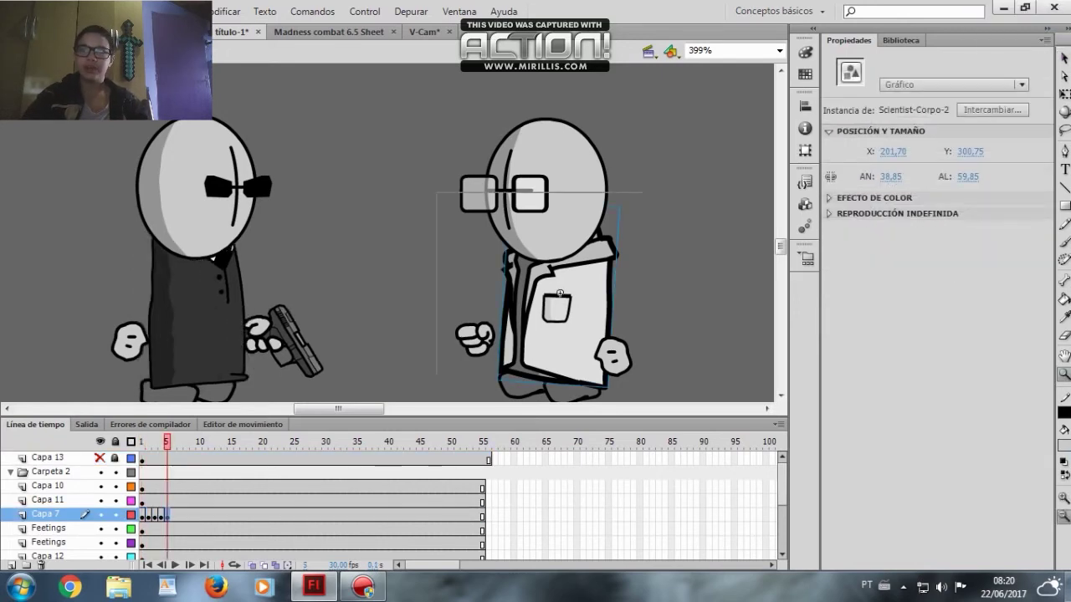
{"action": "left_click_drag", "start_coordinate": [642, 374], "coordinate": [647, 401]}
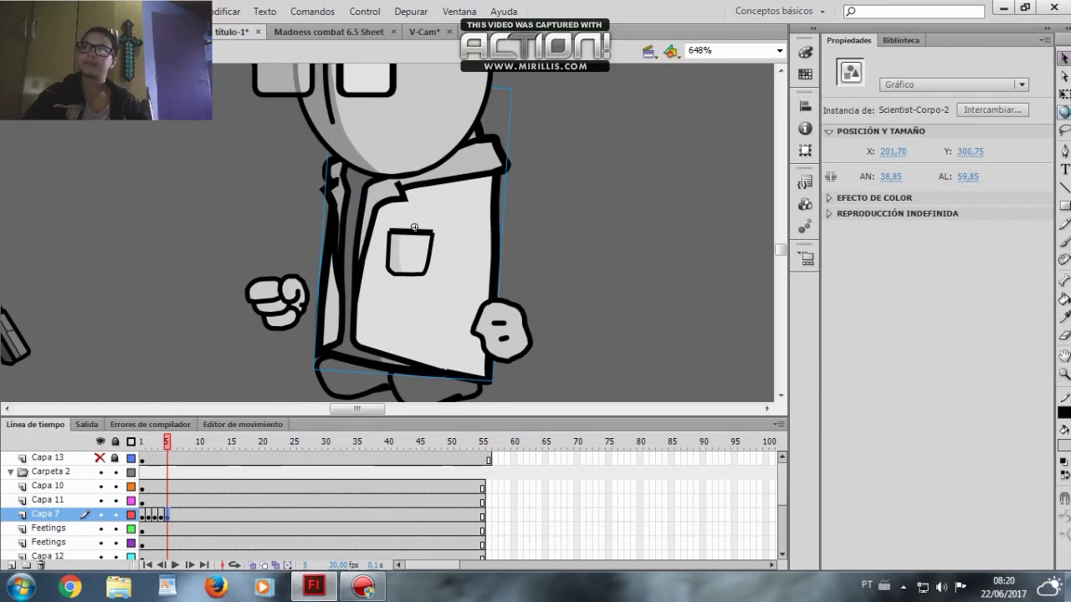
{"action": "key", "text": "q"}
{"action": "key", "text": "F6"}
{"action": "key", "text": "F6"}
{"action": "key", "text": "F6"}
{"action": "key", "text": "F6"}
{"action": "key", "text": "F6"}
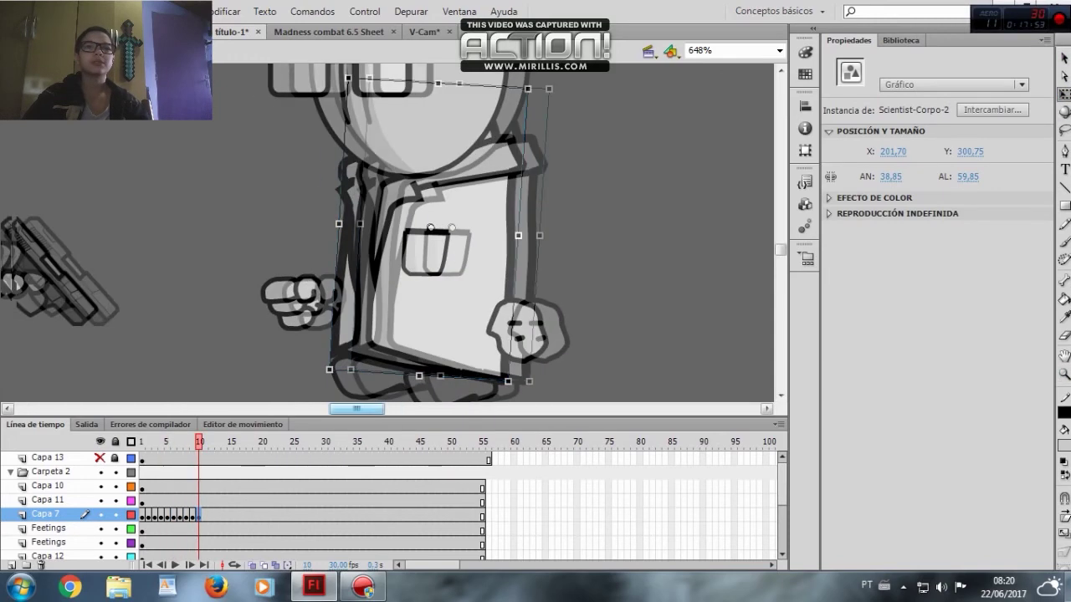
{"action": "left_click_drag", "start_coordinate": [357, 409], "coordinate": [349, 409]}
{"action": "key", "text": "F6"}
{"action": "key", "text": "F6"}
{"action": "key", "text": "F6"}
{"action": "key", "text": "F6"}
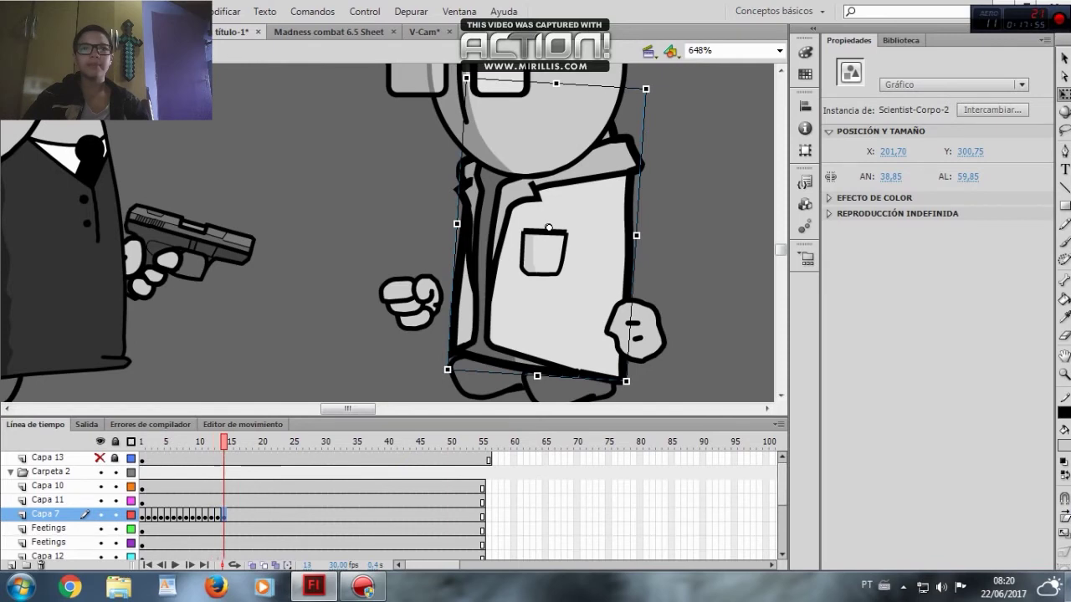
{"action": "key", "text": "F6"}
{"action": "key", "text": "F6"}
{"action": "key", "text": "F6"}
{"action": "key", "text": "F6"}
{"action": "key", "text": "F6"}
{"action": "key", "text": "F6"}
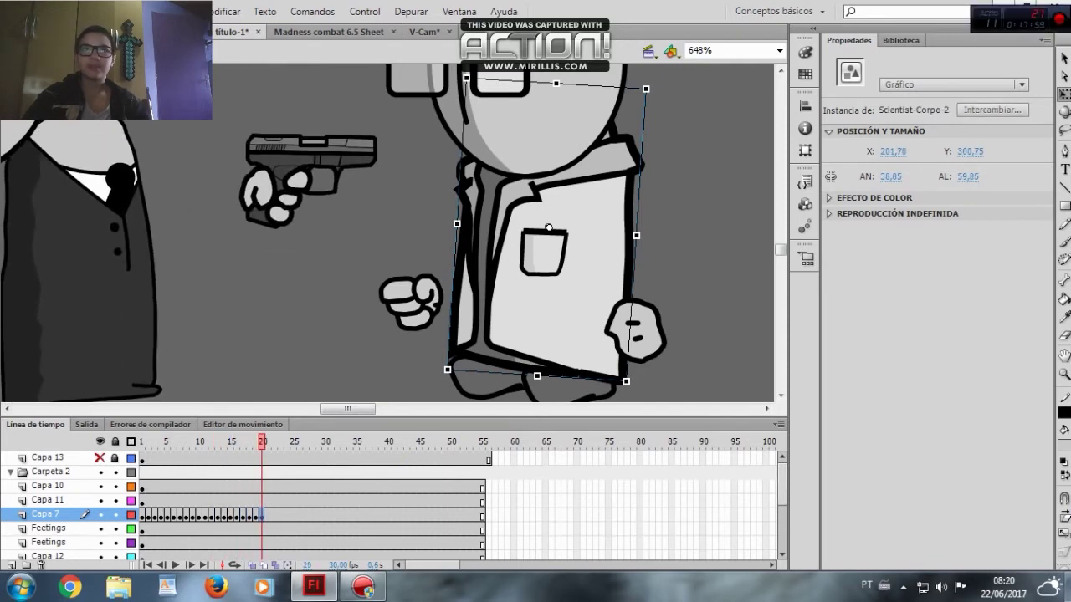
Add a keyframe at frame 21, tilt the scientist's body backwards and shift it to about X 209,75 and Y 300,60
{"action": "key", "text": "F6"}
{"action": "left_click_drag", "start_coordinate": [648, 87], "coordinate": [667, 104]}
{"action": "left_click_drag", "start_coordinate": [560, 293], "coordinate": [601, 292]}
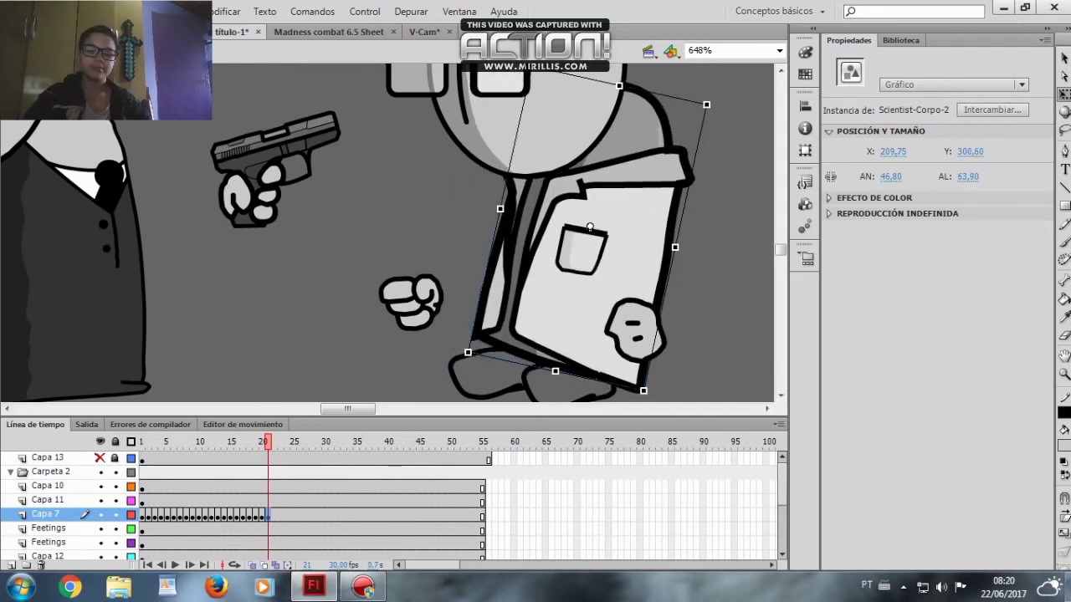
Add keyframes at frames 22 and 23 on Capa 7, tilting the body further back and shifting it away from the gunman
{"action": "key", "text": "F6"}
{"action": "key", "text": "Right"}
{"action": "key", "text": "Right"}
{"action": "key", "text": "Right"}
{"action": "key", "text": "Right"}
{"action": "key", "text": "Right"}
{"action": "key", "text": "Right"}
{"action": "left_click_drag", "start_coordinate": [740, 104], "coordinate": [763, 133]}
{"action": "key", "text": "F6"}
{"action": "left_click_drag", "start_coordinate": [603, 293], "coordinate": [647, 293]}
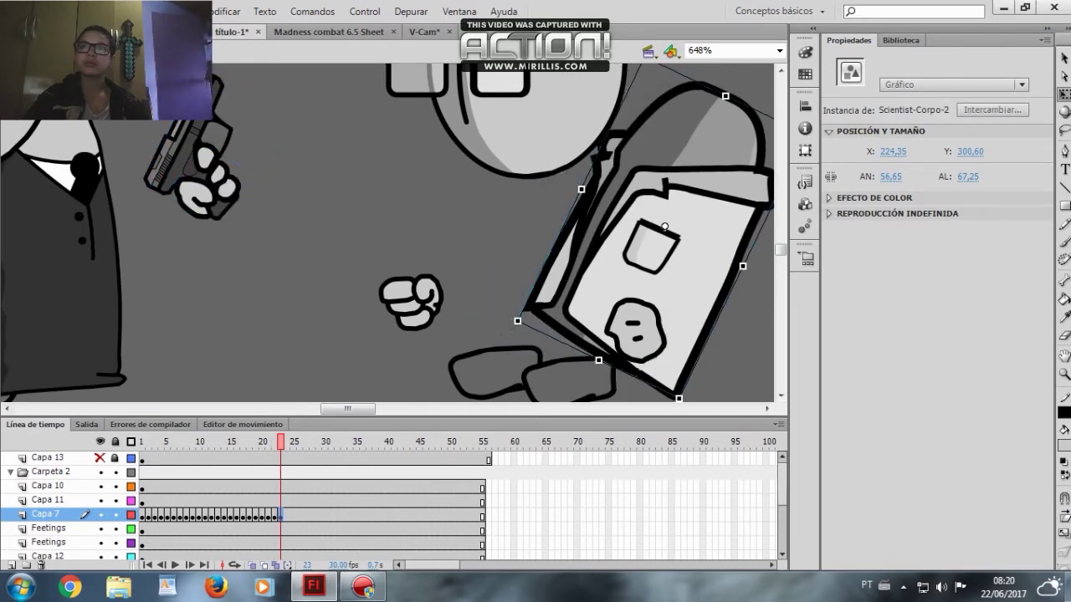
Try to continue the body's backward fall in new keyframes from frame 24, rotating and shifting it in each one
{"action": "left_click_drag", "start_coordinate": [514, 323], "coordinate": [494, 279]}
{"action": "key", "text": "F6"}
{"action": "left_click_drag", "start_coordinate": [636, 276], "coordinate": [683, 279]}
{"action": "key", "text": "F6"}
{"action": "left_click_drag", "start_coordinate": [540, 284], "coordinate": [534, 237]}
{"action": "key", "text": "F6"}
{"action": "left_click_drag", "start_coordinate": [676, 278], "coordinate": [717, 284]}
{"action": "left_click_drag", "start_coordinate": [576, 244], "coordinate": [577, 210]}
{"action": "left_click_drag", "start_coordinate": [348, 409], "coordinate": [373, 409]}
{"action": "left_click_drag", "start_coordinate": [389, 282], "coordinate": [437, 278]}
Try to end the fall with the body lying flat at about X 263 and Y 301,55 in keyframes through frame 28
{"action": "key", "text": "F6"}
{"action": "left_click_drag", "start_coordinate": [295, 207], "coordinate": [313, 152]}
{"action": "left_click_drag", "start_coordinate": [393, 261], "coordinate": [454, 261]}
{"action": "key", "text": "F6"}
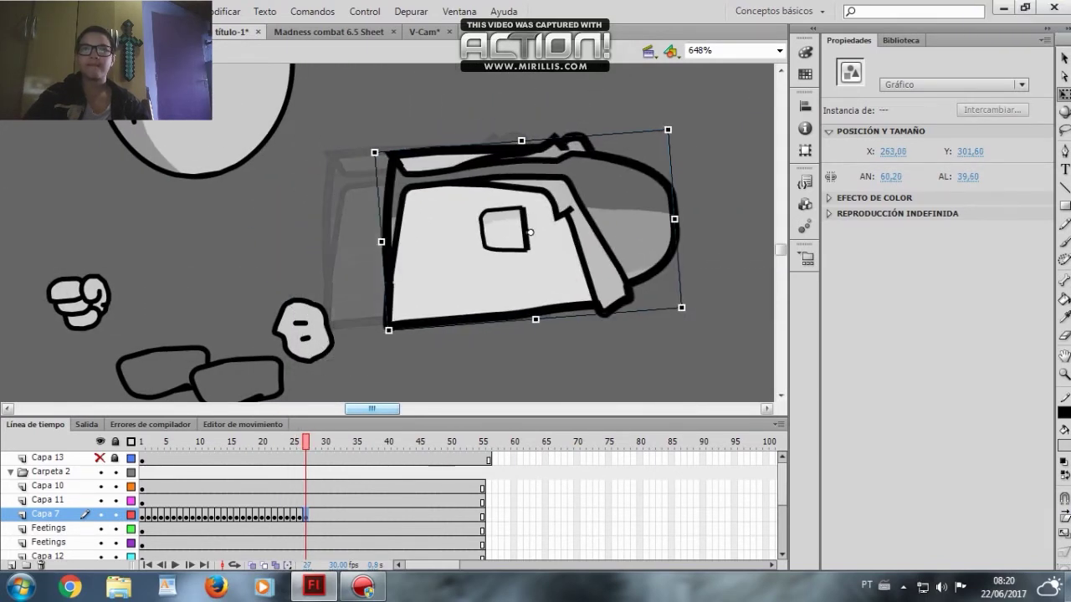
{"action": "left_click_drag", "start_coordinate": [374, 151], "coordinate": [386, 129]}
{"action": "key", "text": "F6"}
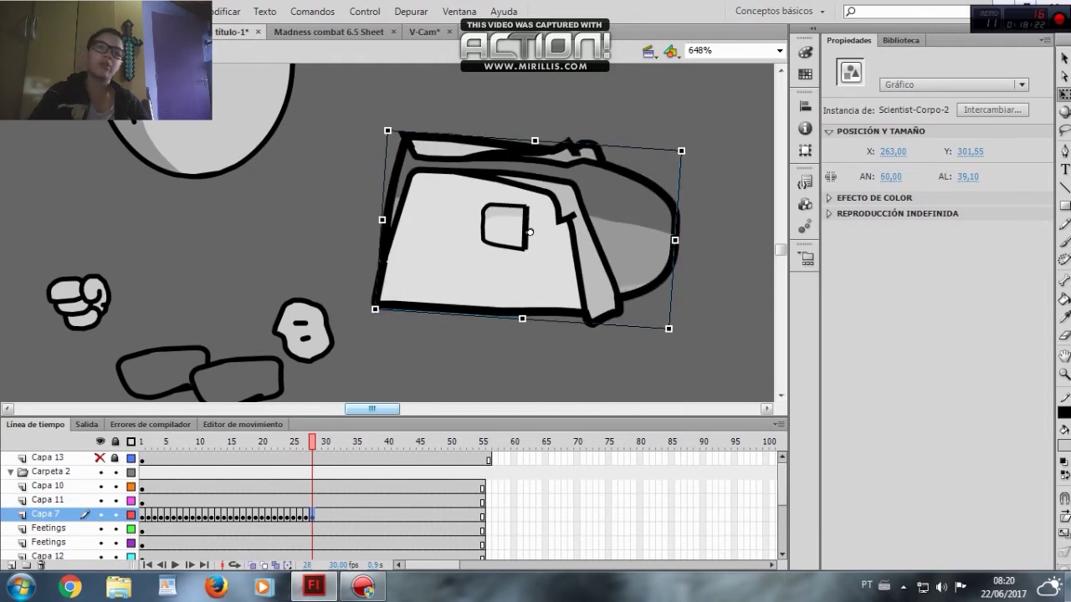
Play the timeline, test the movie to check the falling body, and close the preview
{"action": "key", "text": "Return"}
{"action": "key", "text": "ctrl+Return"}
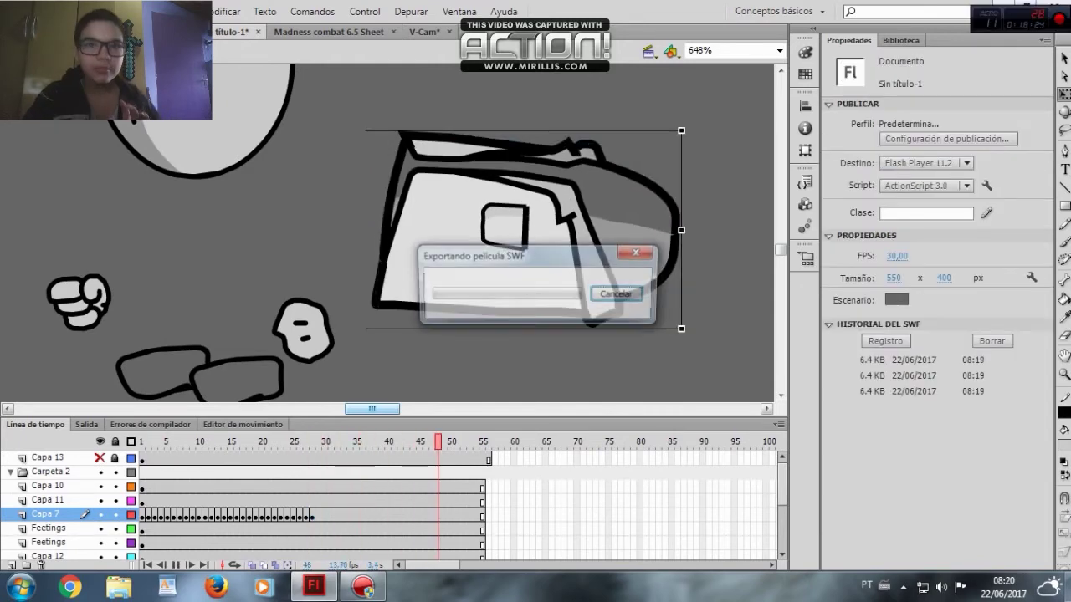
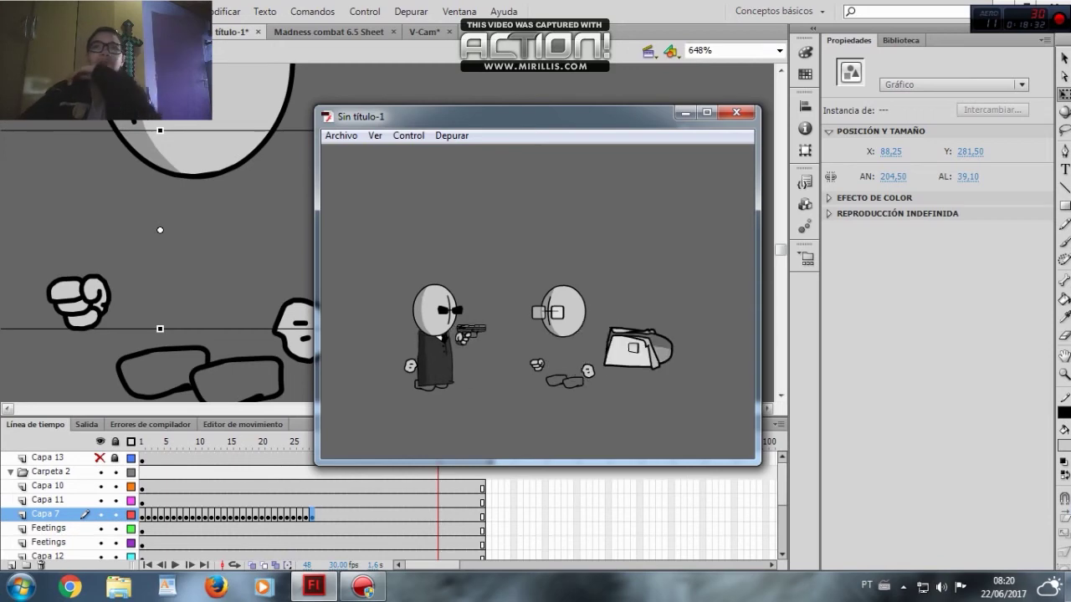
{"action": "left_click", "coordinate": [737, 112]}
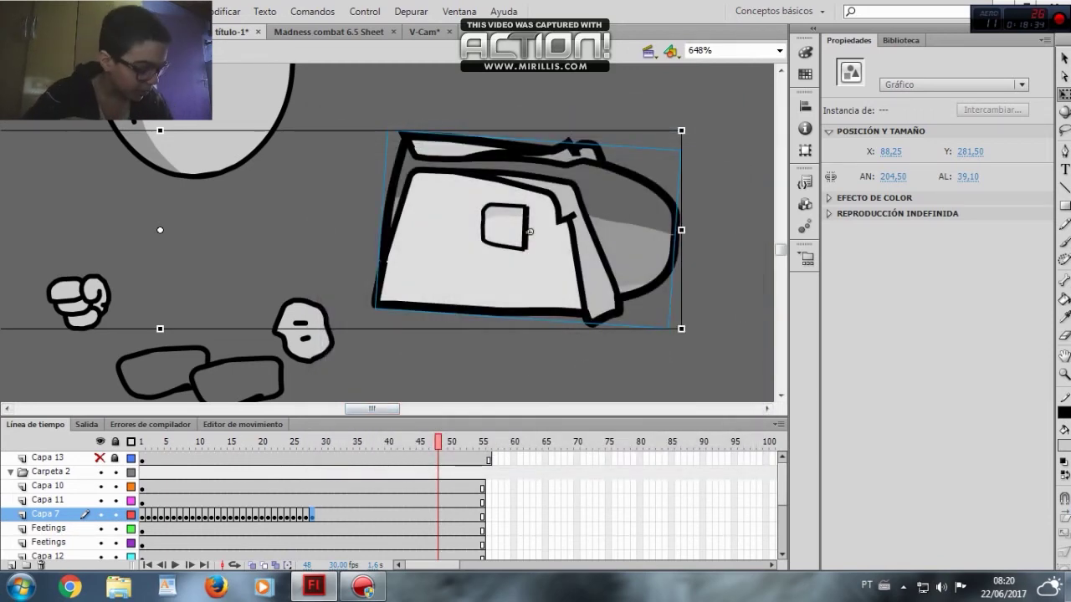
Undo the body's fall keyframes on Capa 7 back to frame 23
{"action": "key", "text": "comma"}
{"action": "key", "text": "comma"}
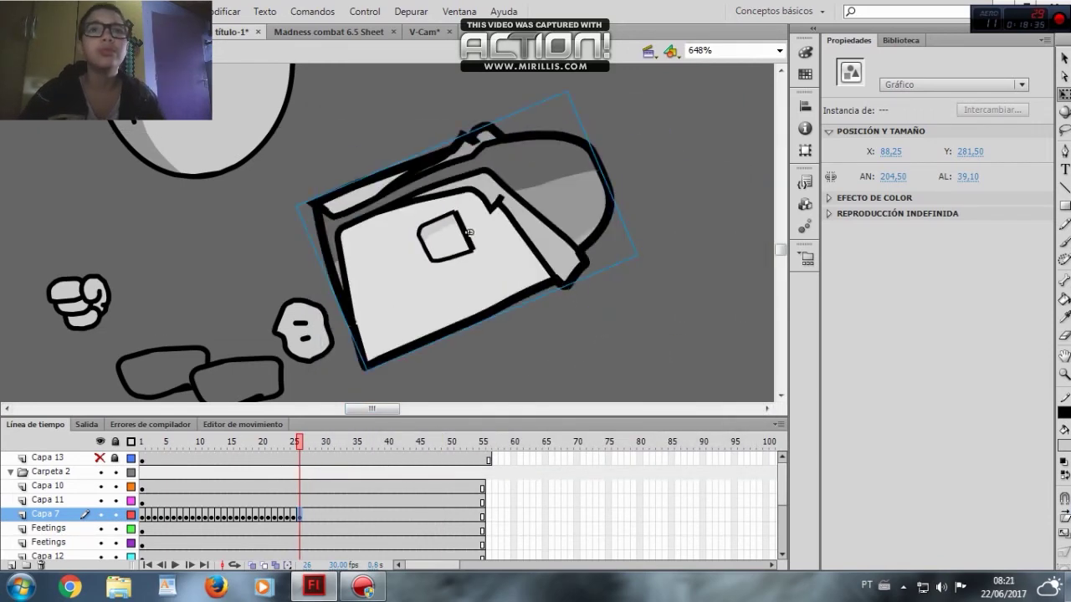
{"action": "key", "text": "comma"}
{"action": "key", "text": "comma"}
{"action": "key", "text": "comma"}
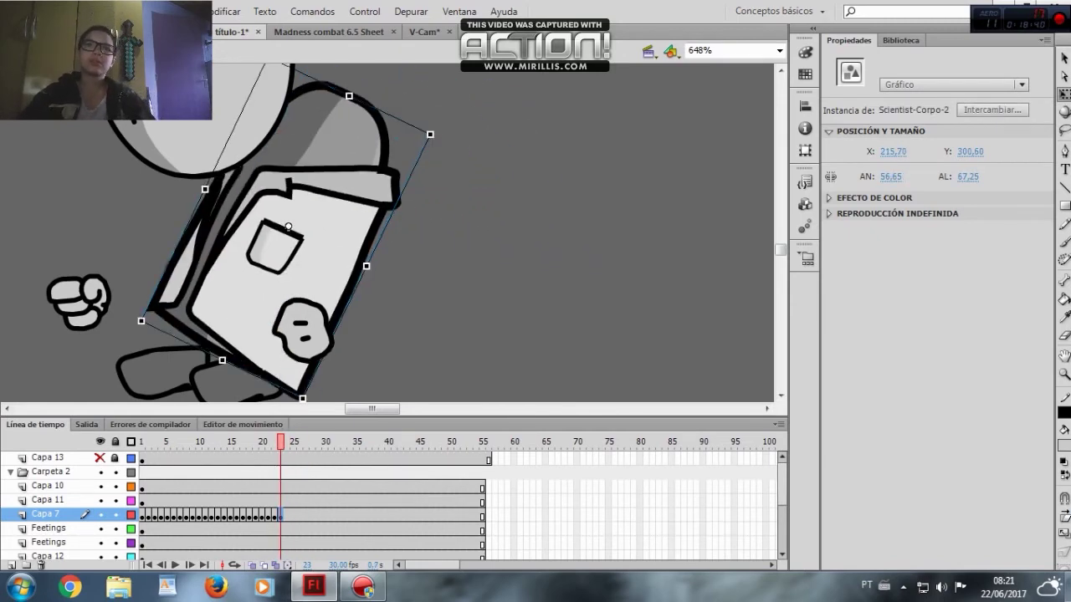
Add keyframes at frames 24 and 25 on Capa 7, tilting the body further and moving it back and downwards
{"action": "key", "text": "period"}
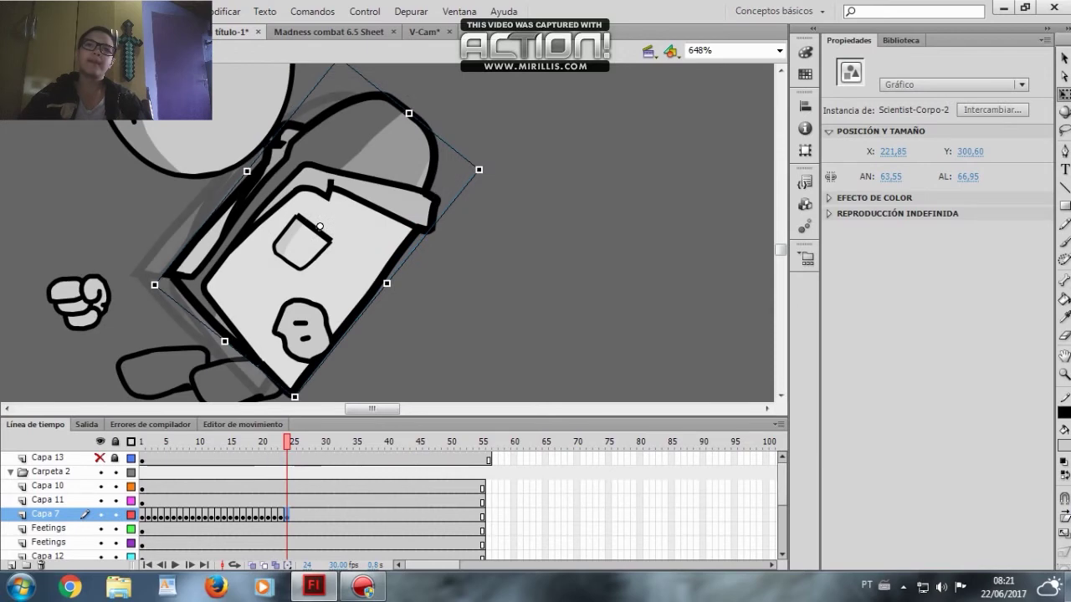
{"action": "key", "text": "F6"}
{"action": "left_click_drag", "start_coordinate": [480, 169], "coordinate": [488, 234]}
{"action": "left_click_drag", "start_coordinate": [335, 277], "coordinate": [376, 293]}
{"action": "left_click_drag", "start_coordinate": [360, 244], "coordinate": [406, 255]}
Add keyframes at frames 26 and 27, rotating the body until it lies almost flat and moving it further back near the ground
{"action": "key", "text": "F6"}
{"action": "left_click_drag", "start_coordinate": [493, 103], "coordinate": [528, 130]}
{"action": "left_click_drag", "start_coordinate": [407, 263], "coordinate": [418, 284]}
{"action": "key", "text": "F6"}
{"action": "left_click_drag", "start_coordinate": [540, 149], "coordinate": [562, 172]}
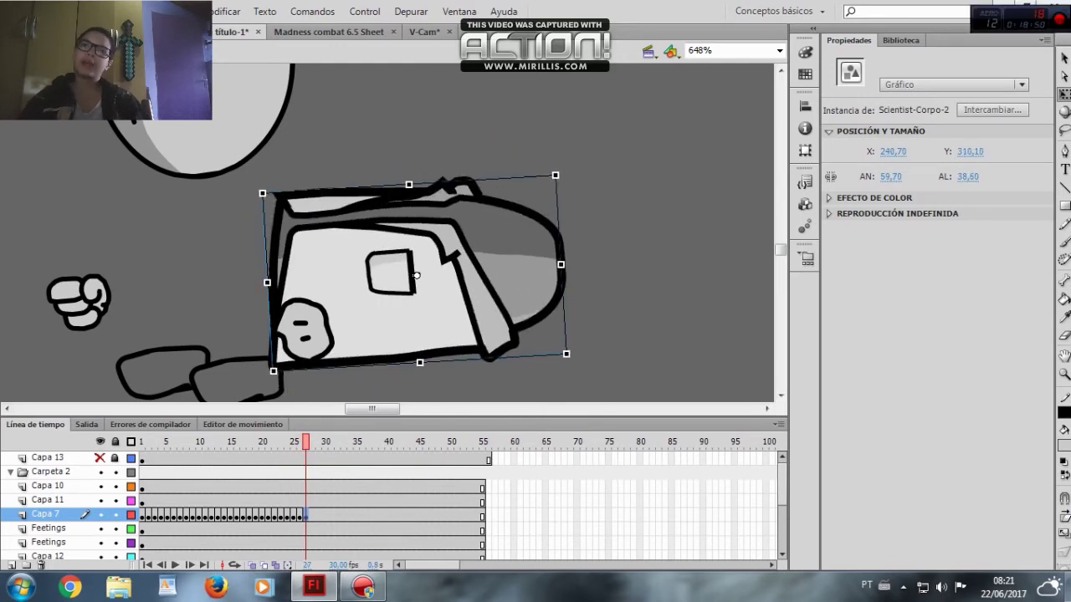
{"action": "left_click_drag", "start_coordinate": [418, 285], "coordinate": [454, 295]}
Add keyframes through frame 30 on Capa 7, levelling the lying body and bringing it to about X 251,85 and Y 313,90
{"action": "key", "text": "F6"}
{"action": "left_click_drag", "start_coordinate": [594, 183], "coordinate": [604, 198]}
{"action": "left_click_drag", "start_coordinate": [456, 292], "coordinate": [476, 303]}
{"action": "key", "text": "F6"}
{"action": "mouse_move", "coordinate": [623, 209]}
{"action": "left_mouse_down"}
{"action": "mouse_move", "coordinate": [627, 217]}
{"action": "mouse_move", "coordinate": [621, 208]}
{"action": "left_mouse_up"}
Try to slide the lying body to about X 261,25 and Y 316,70 with another keyframe, and undo it
{"action": "left_click_drag", "start_coordinate": [475, 295], "coordinate": [522, 310]}
{"action": "key", "text": "F6"}
{"action": "key", "text": "F6"}
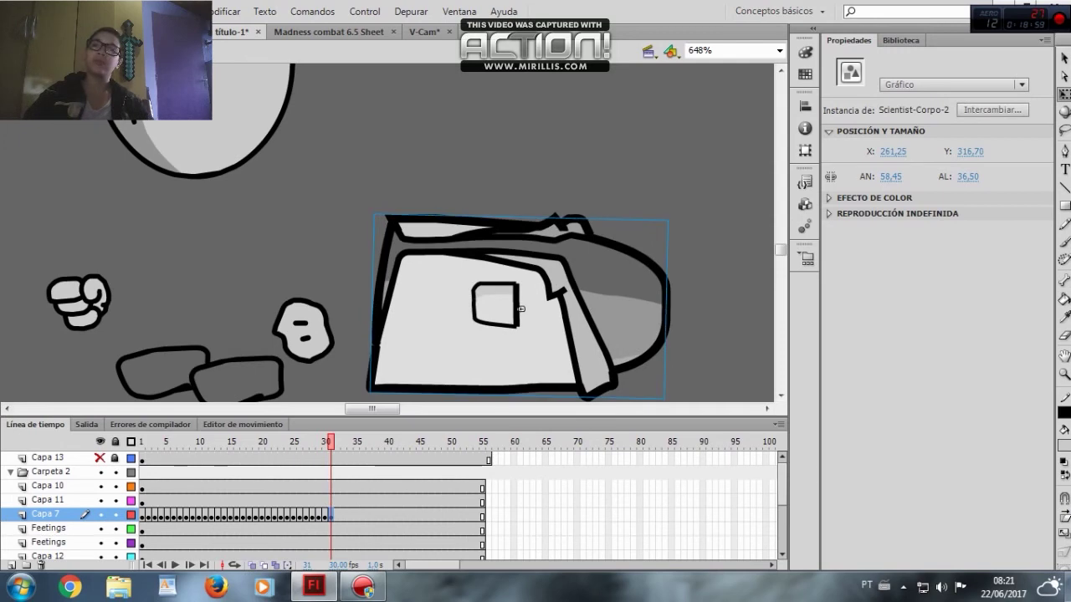
{"action": "key", "text": "ctrl+z"}
{"action": "key", "text": "ctrl+z"}
{"action": "key", "text": "ctrl+z"}
{"action": "key", "text": "ctrl+z"}
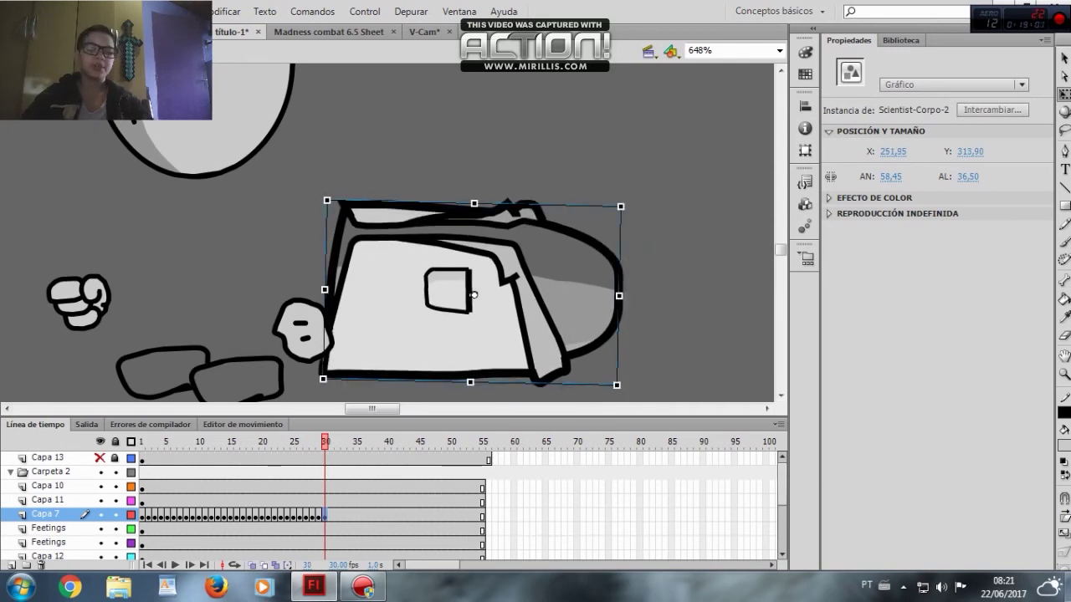
Slide the lying body to about X 263,95 and Y 316,65 at frame 30 and hold it with keyframes through frame 39
{"action": "left_click_drag", "start_coordinate": [474, 295], "coordinate": [536, 309]}
{"action": "key", "text": "F6"}
{"action": "key", "text": "F6"}
{"action": "key", "text": "F6"}
{"action": "key", "text": "F6"}
{"action": "key", "text": "F6"}
{"action": "key", "text": "F6"}
{"action": "key", "text": "F6"}
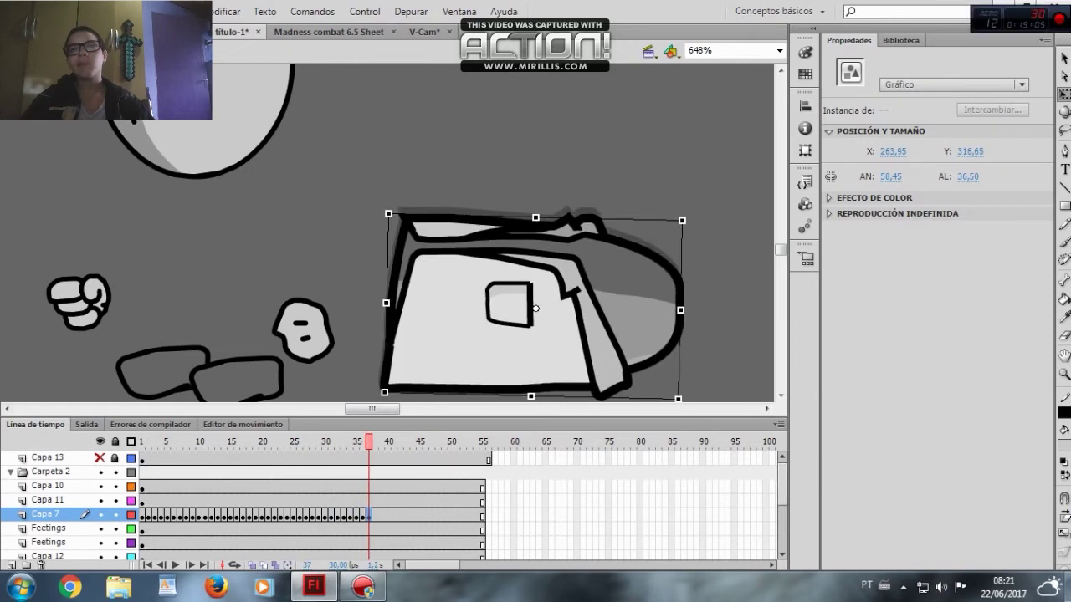
{"action": "key", "text": "F6"}
{"action": "key", "text": "F6"}
Test the movie to review the scientist's revised fall and close the preview
{"action": "key", "text": "ctrl+Return"}
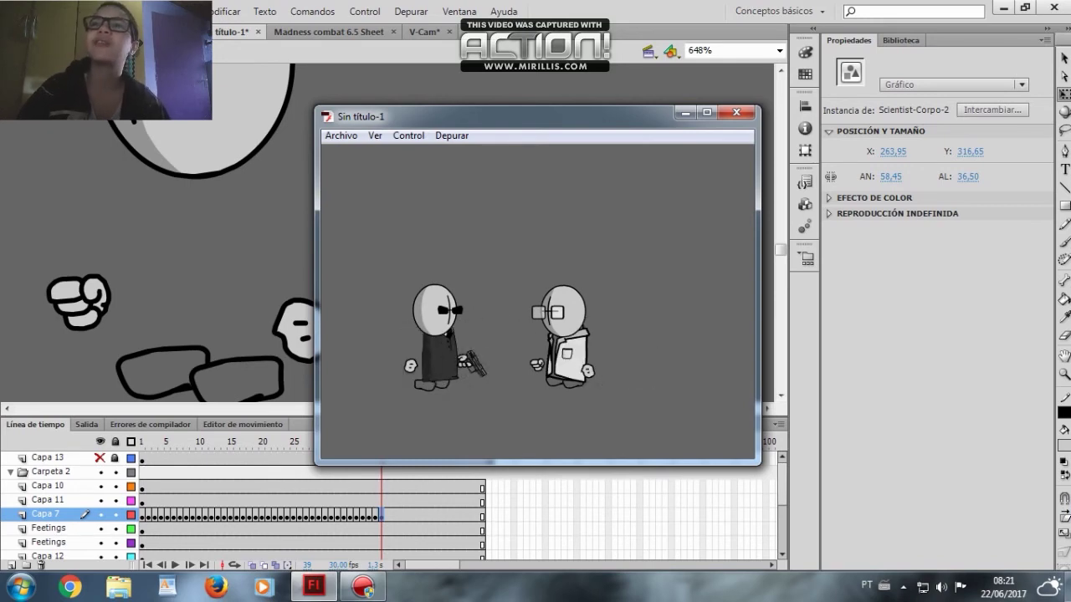
{"action": "key", "text": "ctrl+w"}
Insert a keyframe on every frame of Capa 11, the scientist's head layer, through frame 16
{"action": "left_click", "coordinate": [47, 500]}
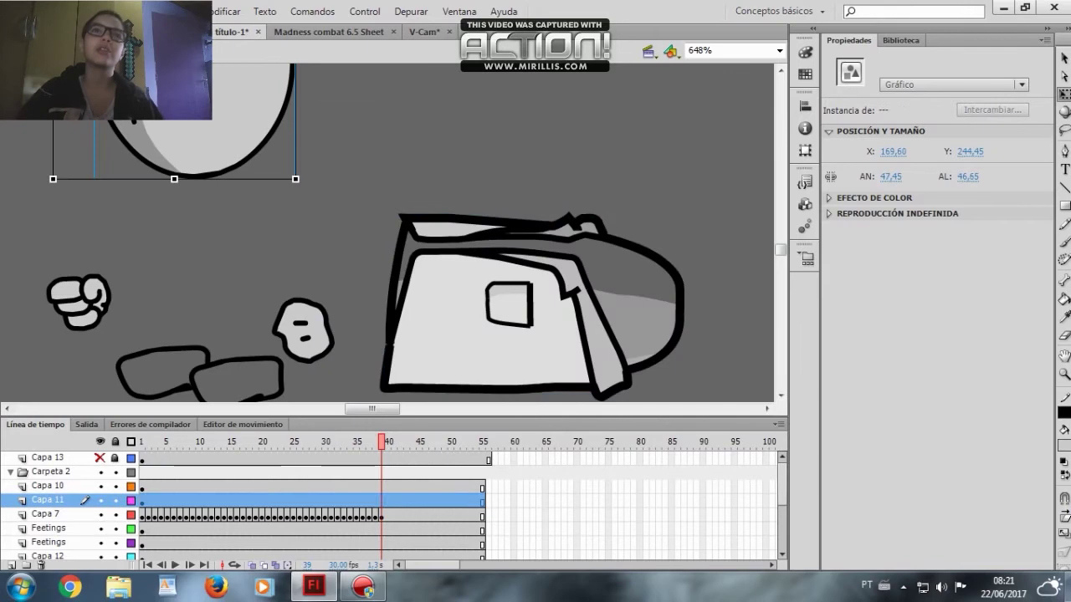
{"action": "left_click", "coordinate": [142, 501]}
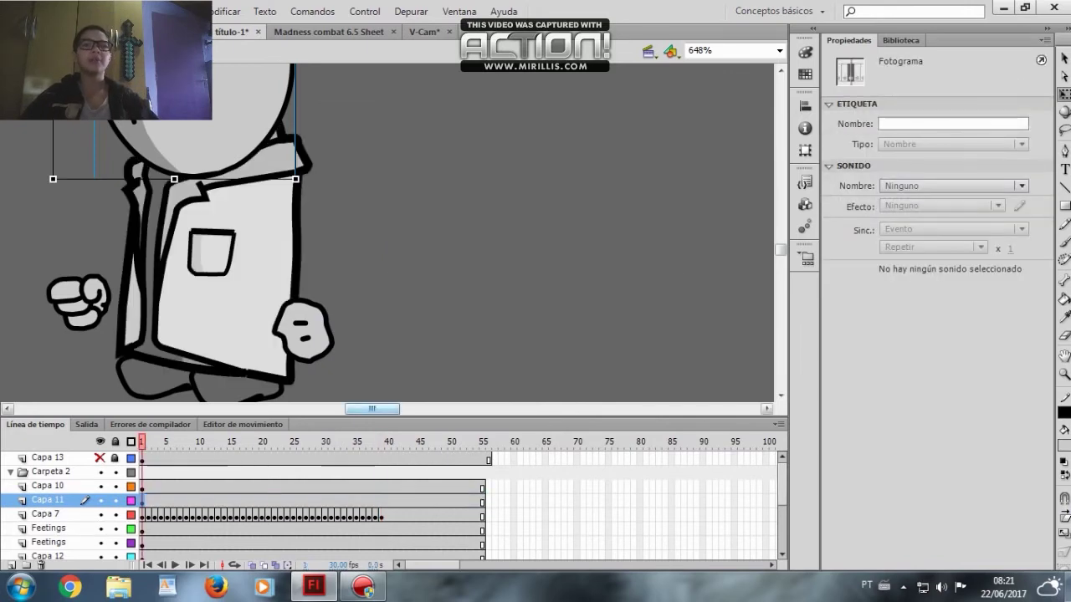
{"action": "left_click", "coordinate": [8, 409]}
{"action": "key", "text": "F6"}
{"action": "key", "text": "F6"}
{"action": "key", "text": "F6"}
{"action": "key", "text": "F6"}
{"action": "key", "text": "F6"}
{"action": "key", "text": "F6"}
{"action": "key", "text": "F6"}
{"action": "key", "text": "F6"}
{"action": "key", "text": "F6"}
{"action": "key", "text": "F6"}
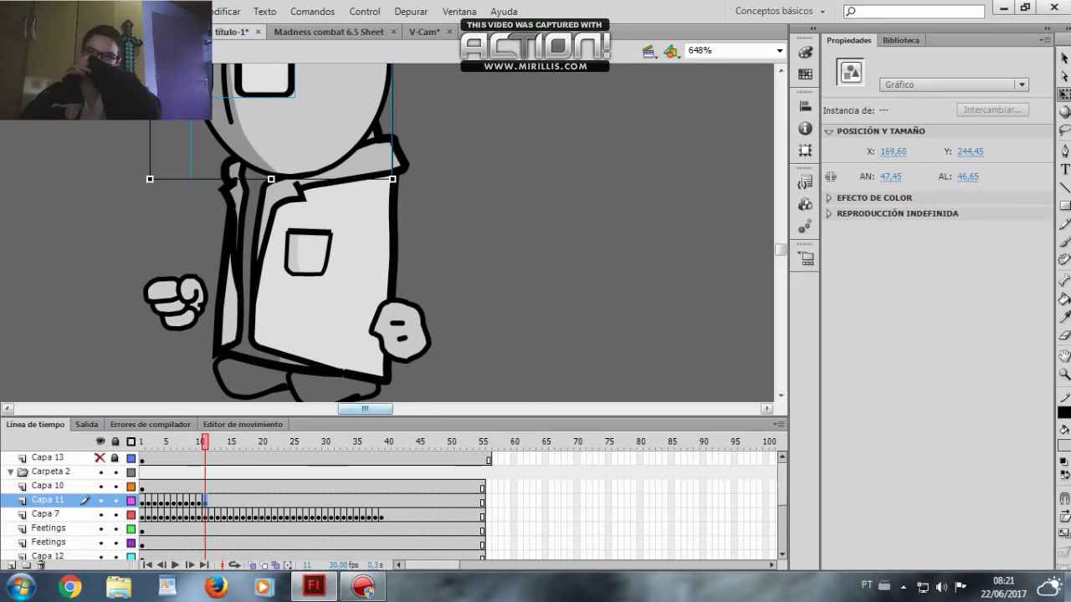
{"action": "left_click_drag", "start_coordinate": [365, 409], "coordinate": [352, 409]}
{"action": "key", "text": "F6"}
{"action": "key", "text": "F6"}
{"action": "key", "text": "F6"}
{"action": "key", "text": "F6"}
{"action": "key", "text": "F6"}
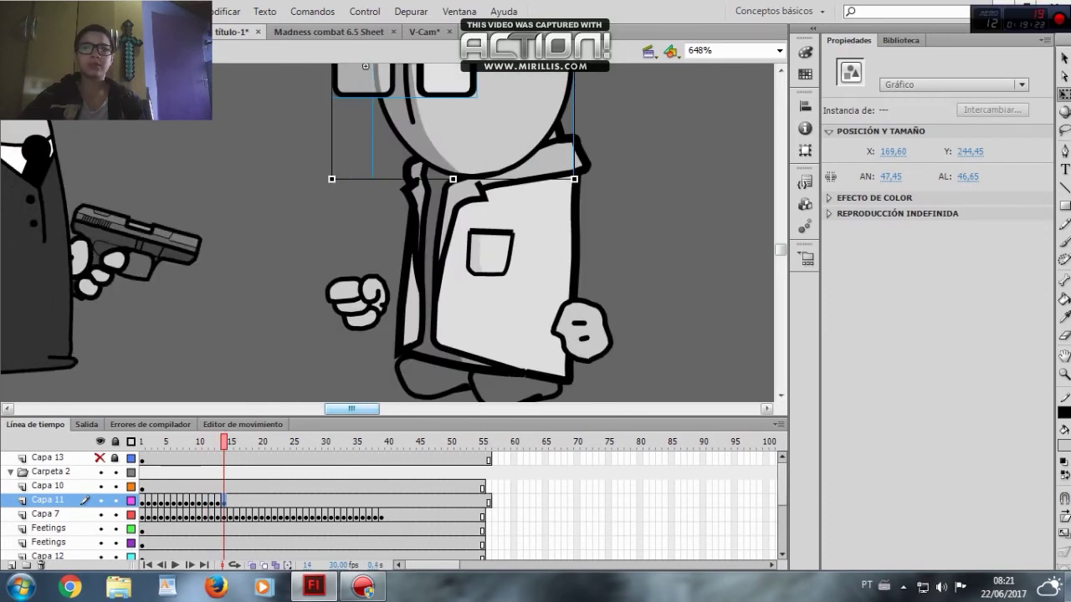
Remove the extra frame 56 from Capa 11 and select its keyframe at frame 16
{"action": "right_click", "coordinate": [488, 502]}
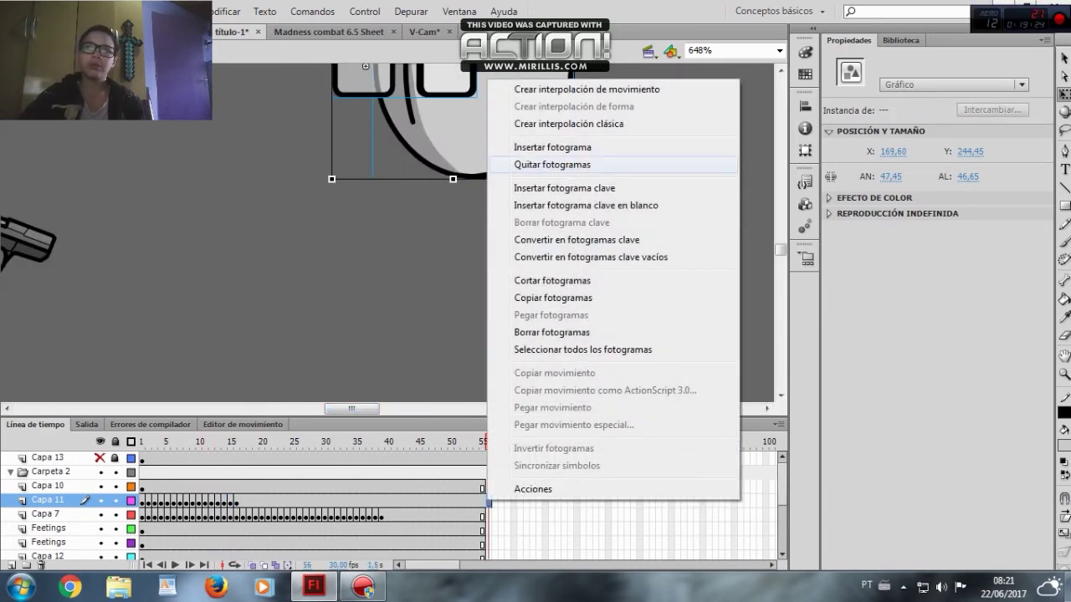
{"action": "left_click", "coordinate": [552, 164]}
{"action": "left_click", "coordinate": [237, 502]}
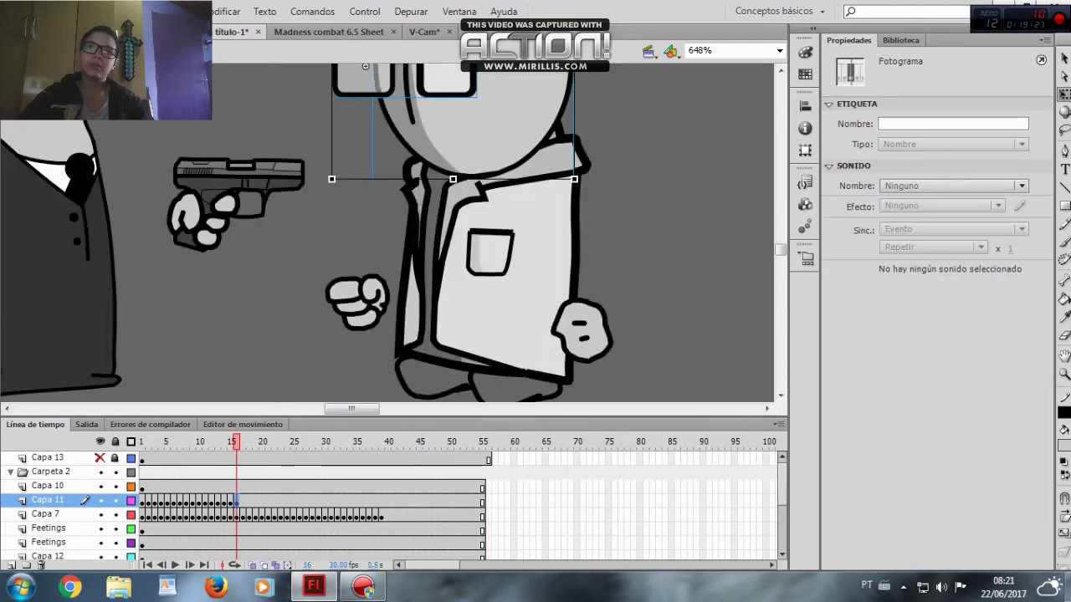
Add keyframes to Capa 11 through frame 18 and nudge the scientist's head to X 169,90 there
{"action": "key", "text": "F6"}
{"action": "key", "text": "F6"}
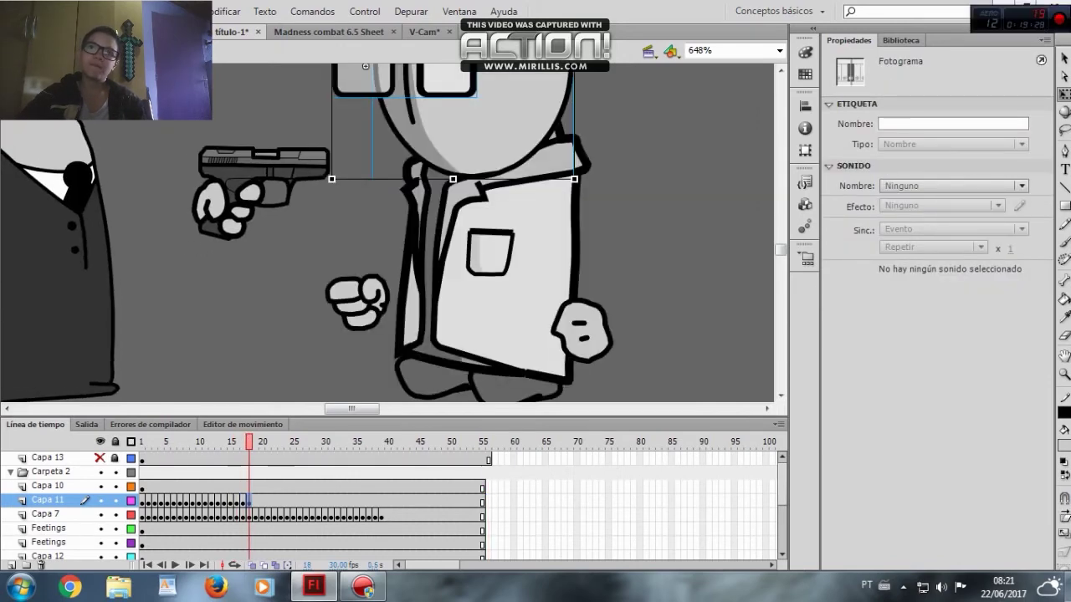
{"action": "key", "text": "Right"}
{"action": "key", "text": "Right"}
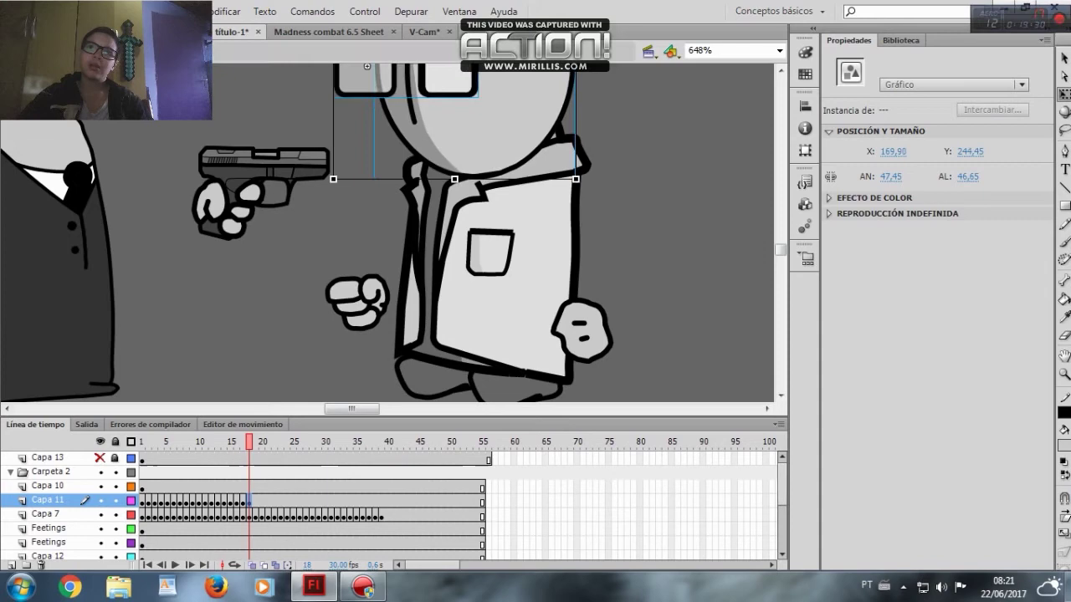
Continue the keyframes on Capa 11 through frame 21, lowering the head slightly to X 169,75 and Y 245,35 at frame 20
{"action": "double_click", "coordinate": [494, 122]}
{"action": "key", "text": "ctrl+e"}
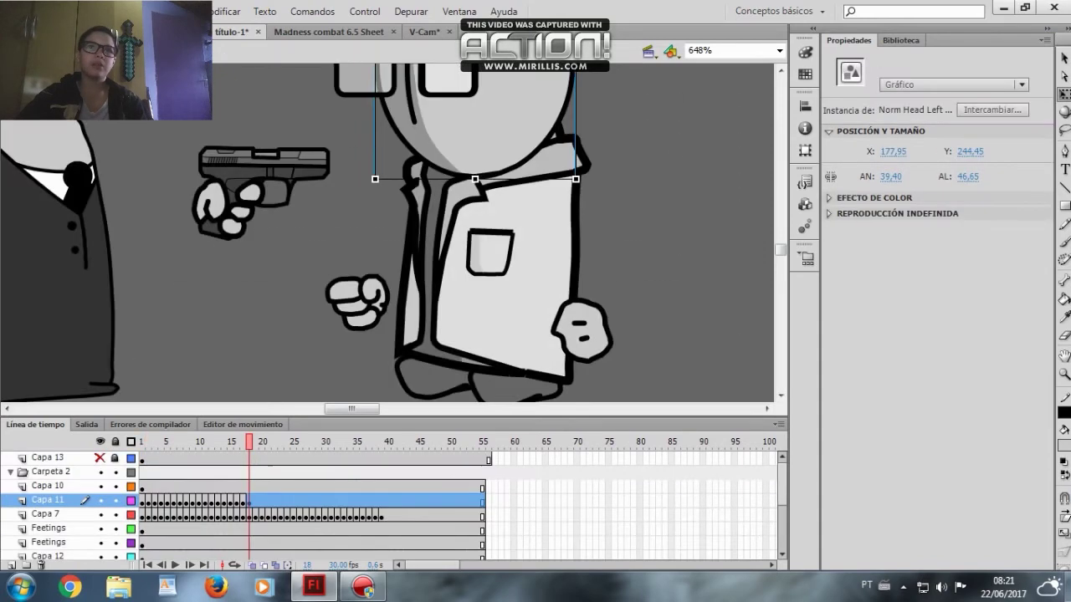
{"action": "key", "text": "F6"}
{"action": "key", "text": "ctrl+z"}
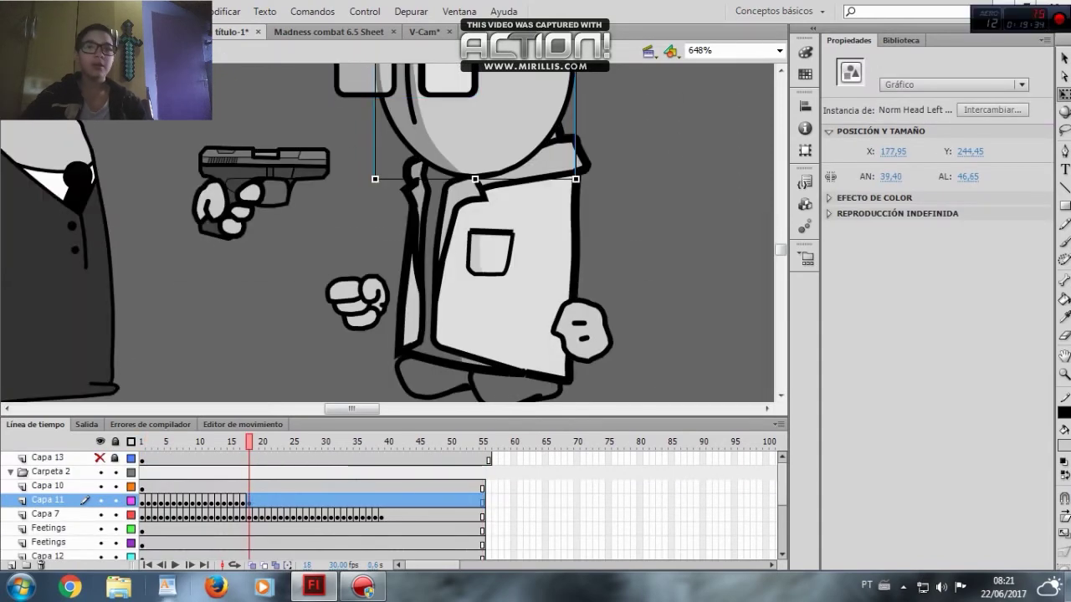
{"action": "left_click", "coordinate": [250, 502]}
{"action": "key", "text": "F6"}
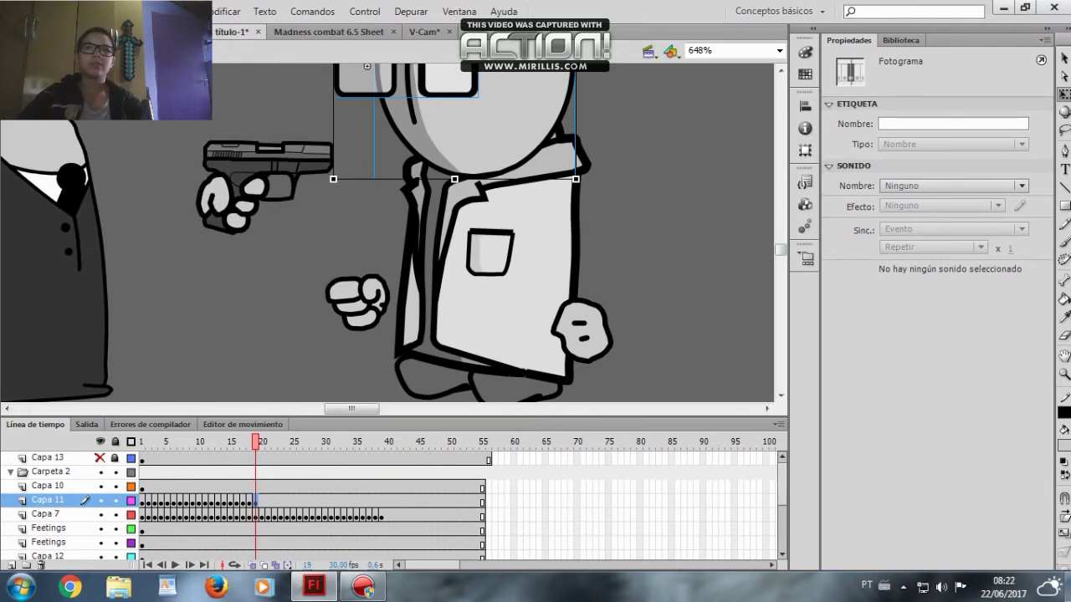
{"action": "key", "text": "Down"}
{"action": "key", "text": "F6"}
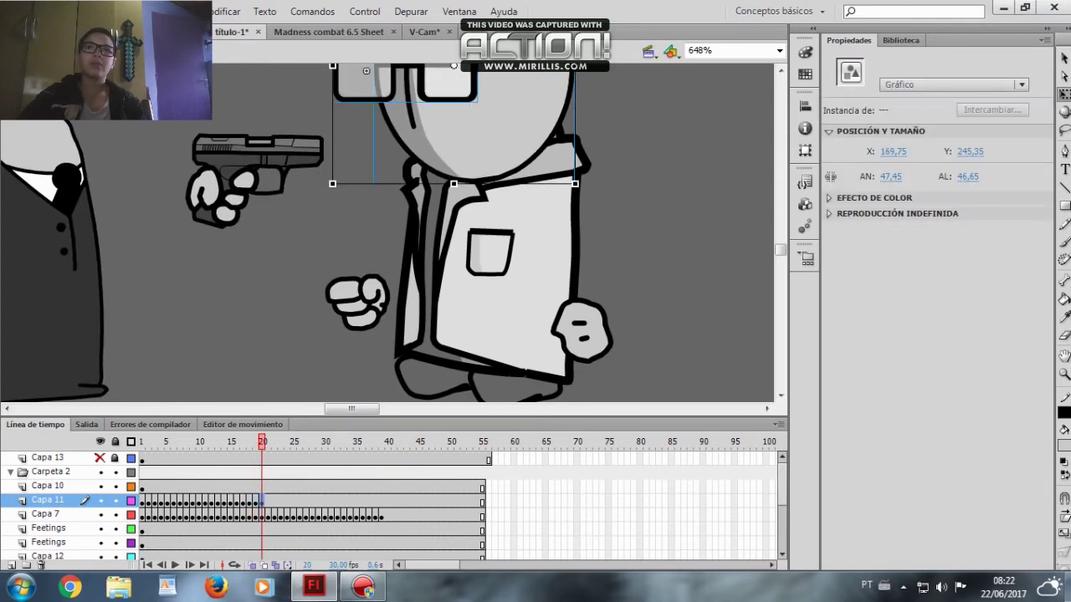
{"action": "key", "text": "."}
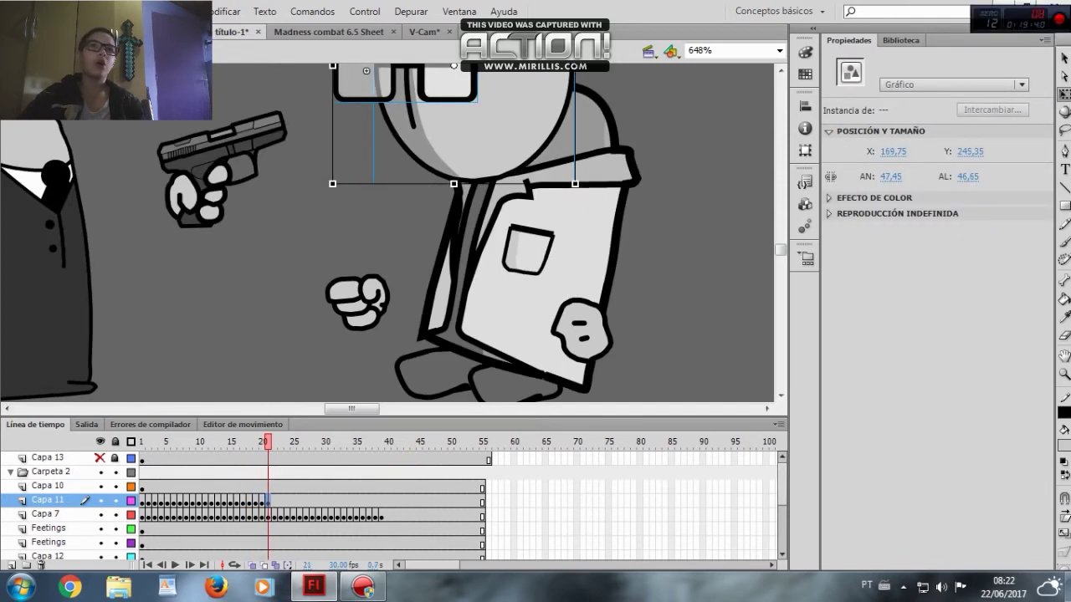
Copy the small wound_shot5 blood graphic from the sprite sheet and place it on the scientist's lower face at frame 21, about X 191,80 and Y 279,95
{"action": "left_click", "coordinate": [329, 31]}
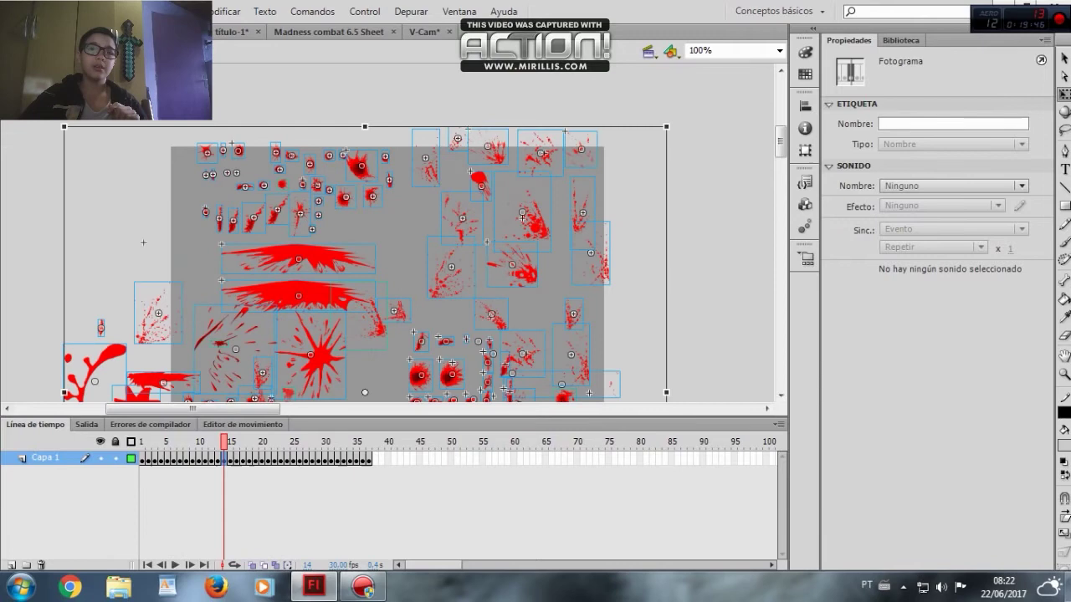
{"action": "key", "text": "Escape"}
{"action": "scroll", "coordinate": [389, 243], "scroll_direction": "down", "scroll_amount": 3}
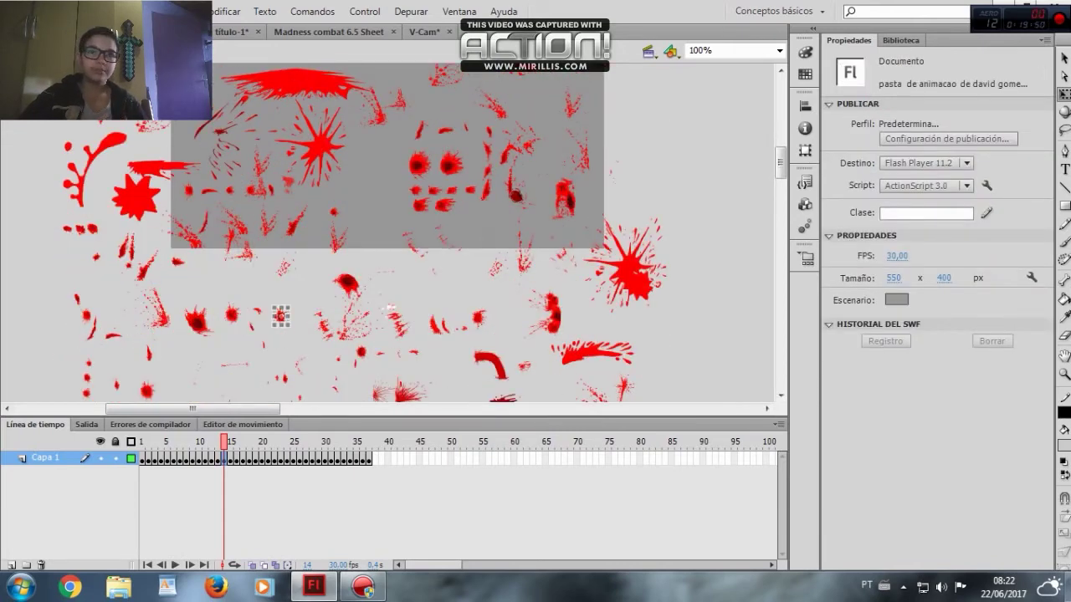
{"action": "left_click", "coordinate": [281, 315]}
{"action": "left_click", "coordinate": [234, 32]}
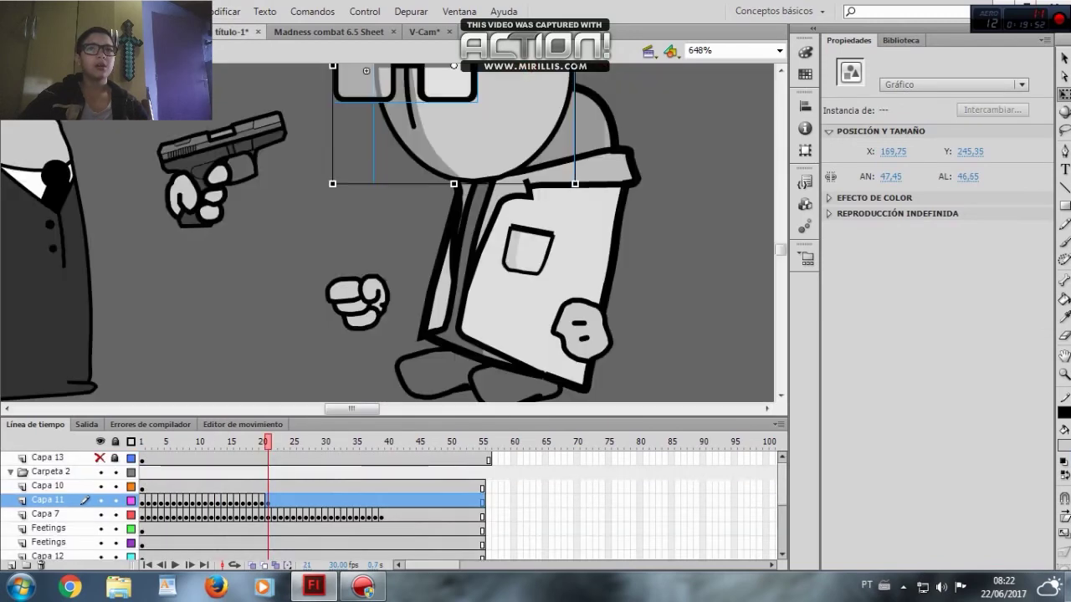
{"action": "key", "text": "ctrl+v"}
{"action": "left_click_drag", "start_coordinate": [381, 234], "coordinate": [441, 122]}
{"action": "left_click_drag", "start_coordinate": [493, 178], "coordinate": [466, 149]}
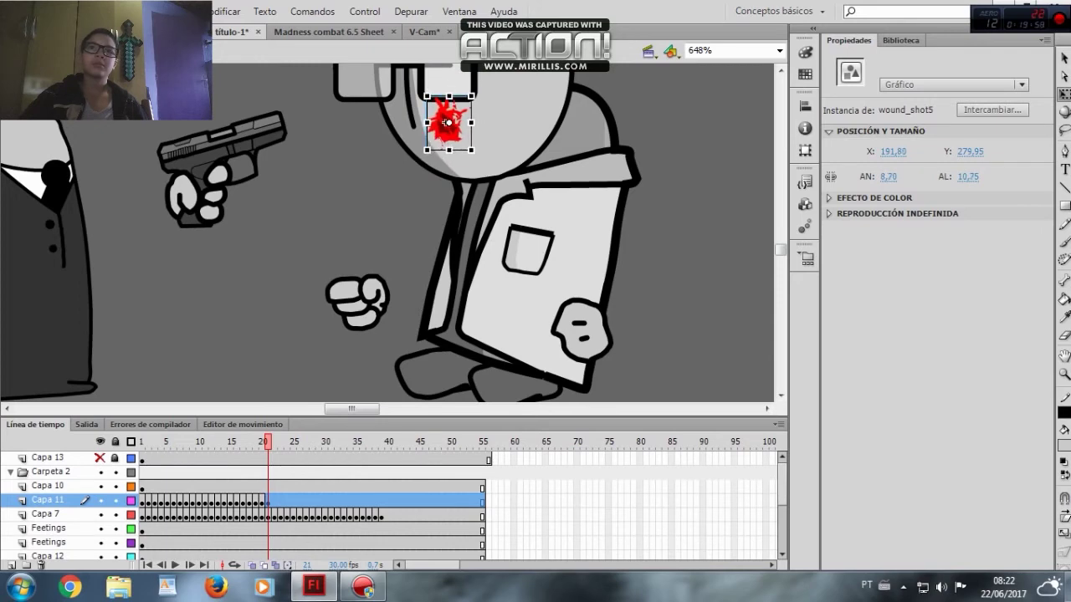
Move the head with its glasses and wound back to about X 178,30 and Y 244,25 at frame 21, comparing it with frame 20
{"action": "left_click", "coordinate": [262, 500]}
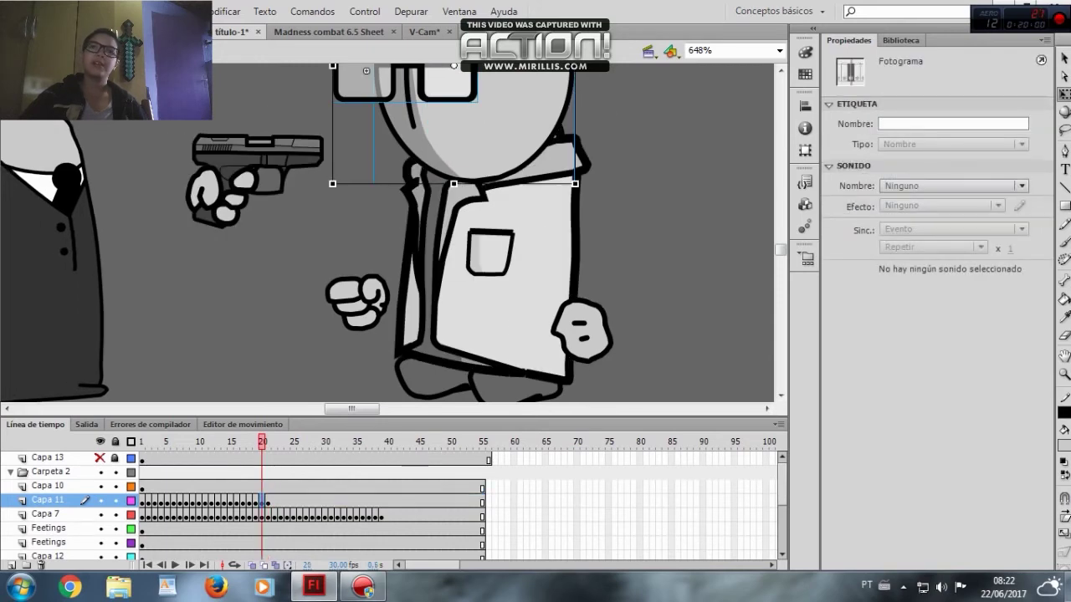
{"action": "key", "text": "."}
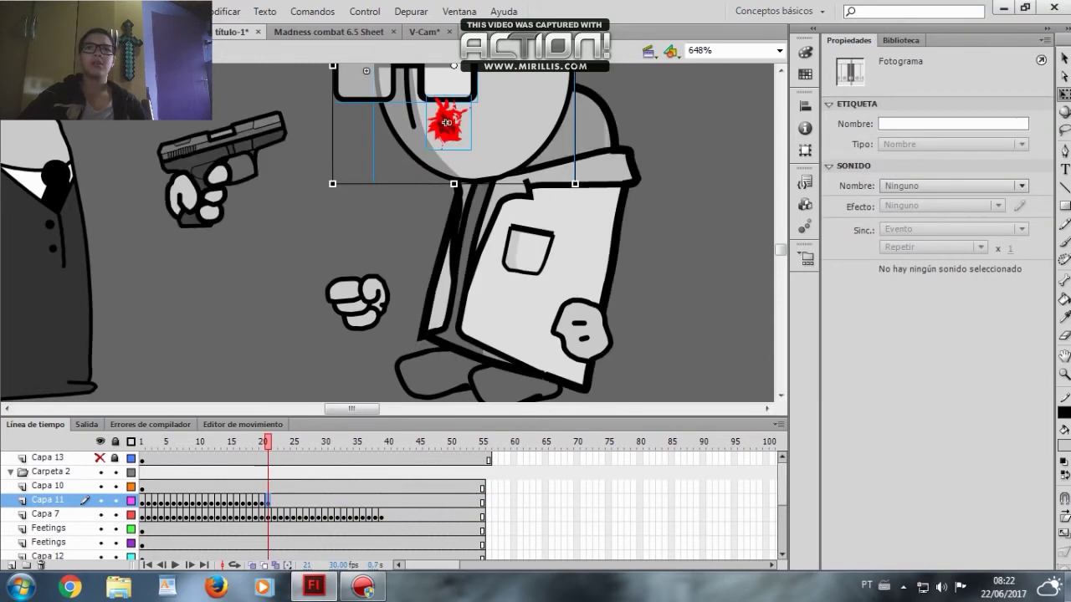
{"action": "left_click", "coordinate": [446, 123]}
{"action": "left_click", "coordinate": [678, 226]}
{"action": "left_click_drag", "start_coordinate": [447, 123], "coordinate": [461, 153]}
{"action": "key", "text": "comma"}
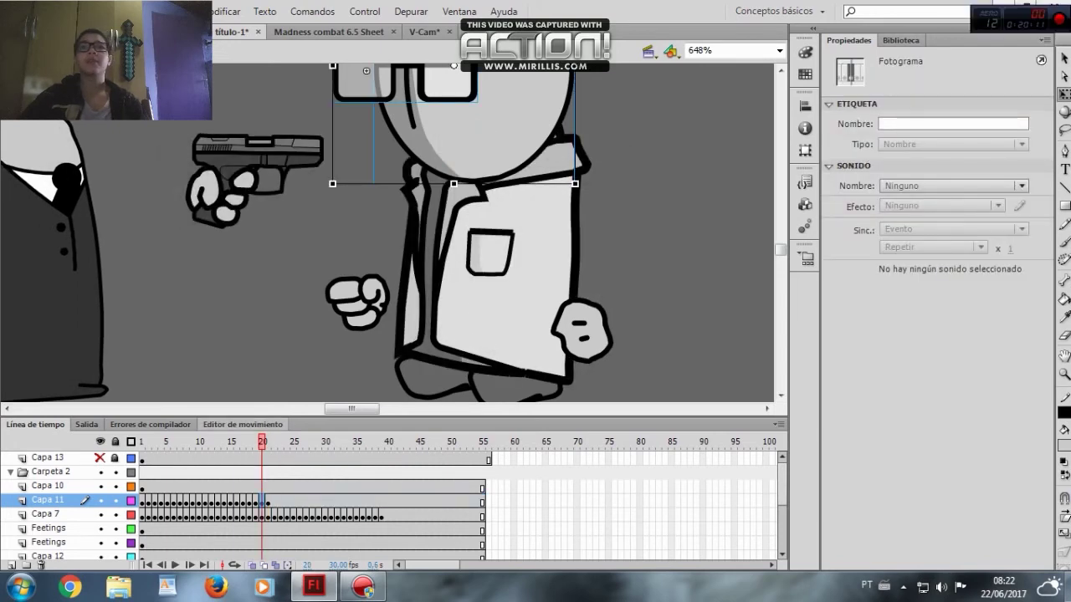
{"action": "key", "text": "period"}
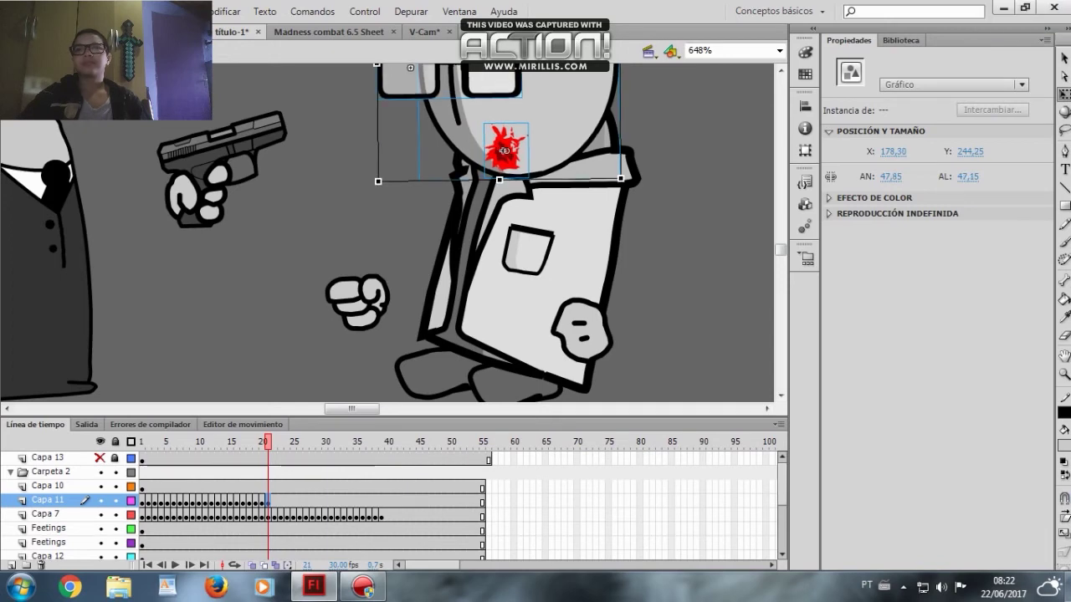
Keyframe the wounded head through frame 25, shifting it to about X 198,25 at frame 23 and tilting it backwards at frame 24
{"action": "key", "text": "F6"}
{"action": "left_click_drag", "start_coordinate": [505, 151], "coordinate": [605, 155]}
{"action": "left_click", "coordinate": [567, 227]}
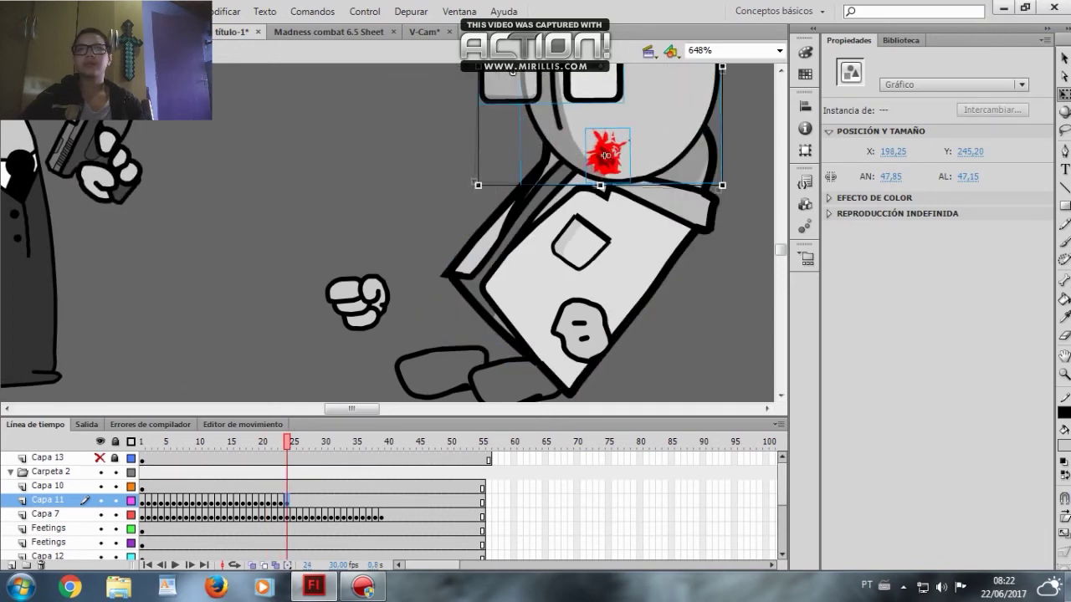
{"action": "left_click_drag", "start_coordinate": [724, 188], "coordinate": [697, 210]}
{"action": "left_click_drag", "start_coordinate": [589, 155], "coordinate": [610, 157]}
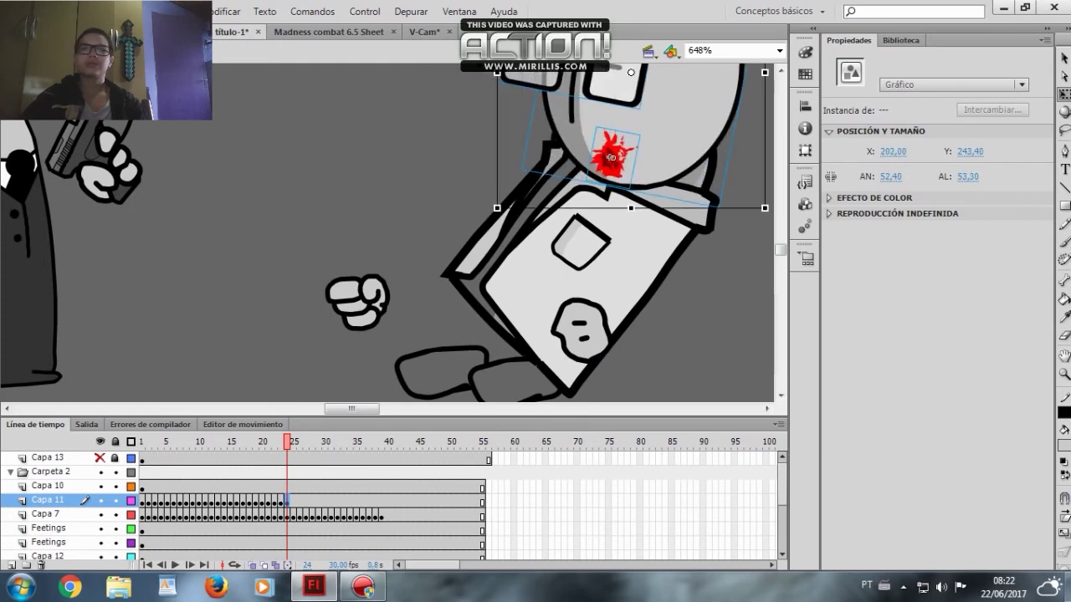
{"action": "key", "text": "period"}
Test the movie, close the preview and step through the head's keyframes from frame 20 to check the motion
{"action": "key", "text": "ctrl+Return"}
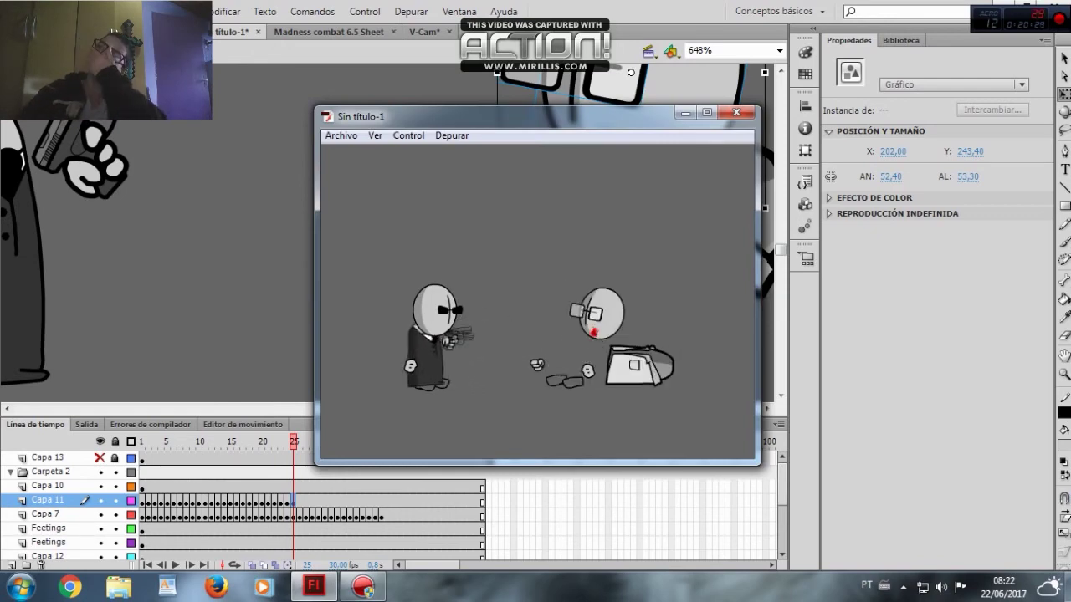
{"action": "key", "text": "ctrl+w"}
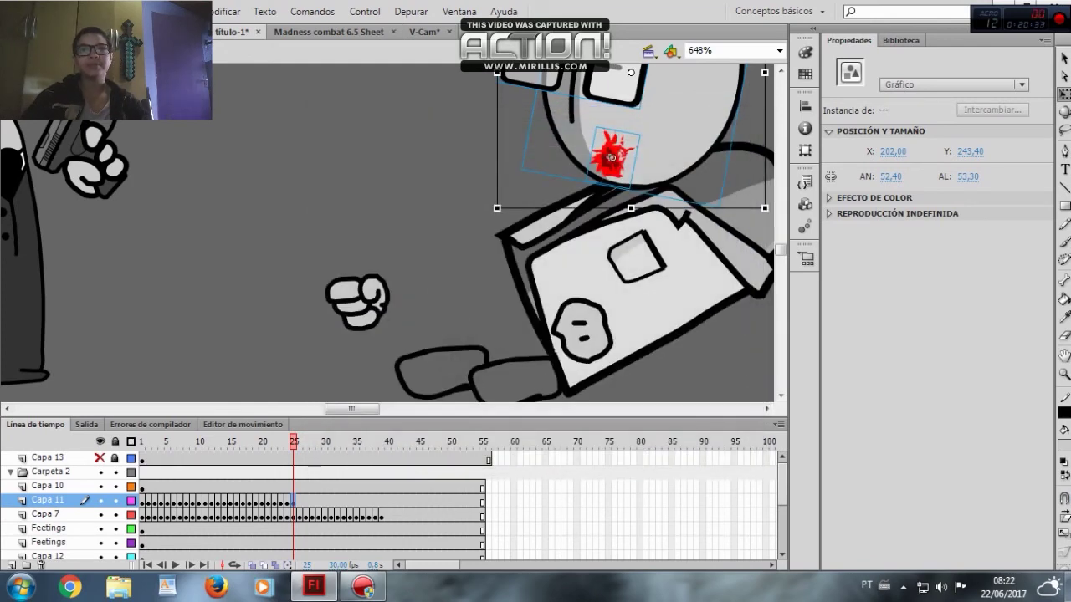
{"action": "left_click", "coordinate": [262, 502]}
{"action": "key", "text": "period"}
{"action": "key", "text": "period"}
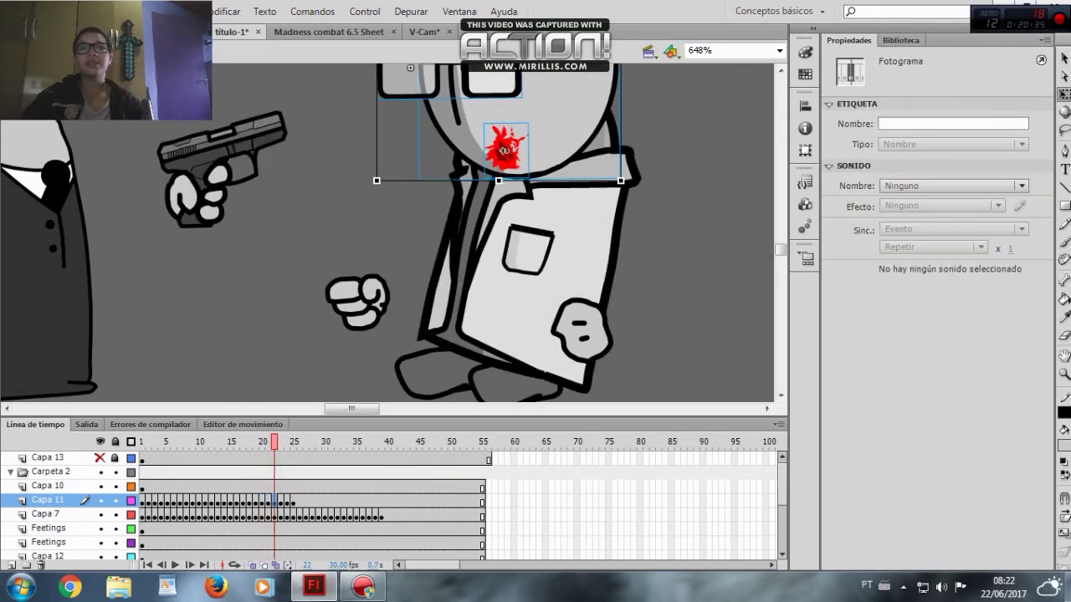
{"action": "key", "text": "period"}
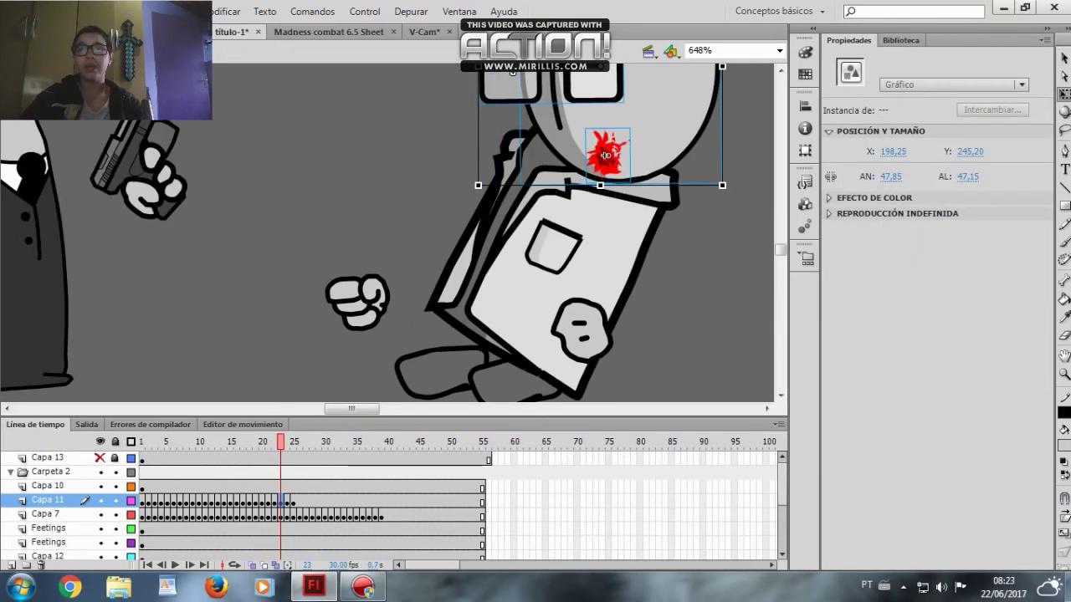
Move the head onto the falling body at about X 222,85 and Y 250,70 at frame 25, and shift and rotate it further at frame 26
{"action": "left_click_drag", "start_coordinate": [726, 189], "coordinate": [710, 201]}
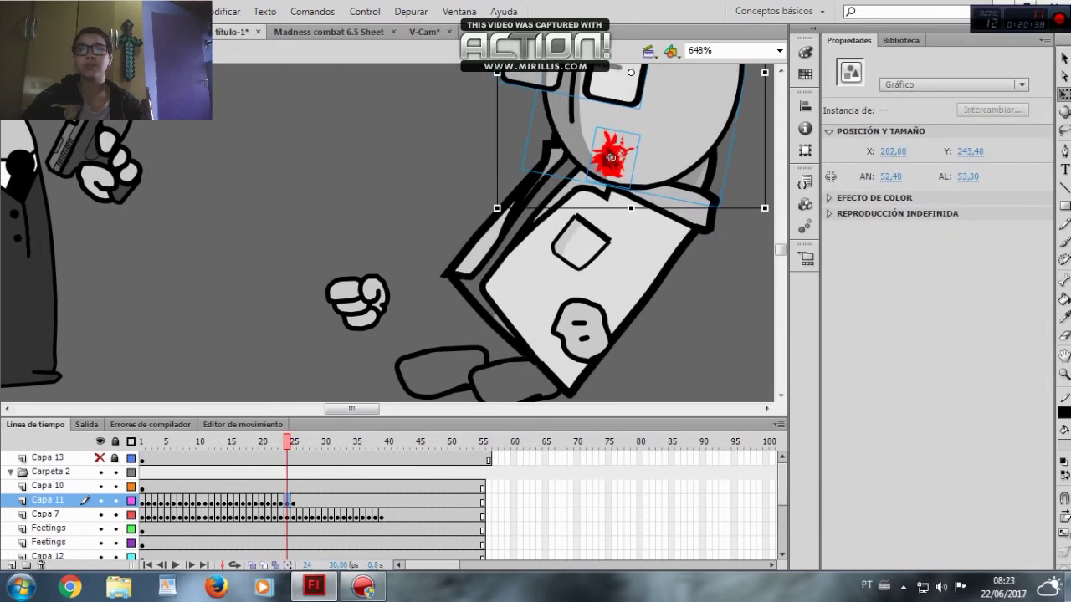
{"action": "left_click_drag", "start_coordinate": [612, 156], "coordinate": [717, 194]}
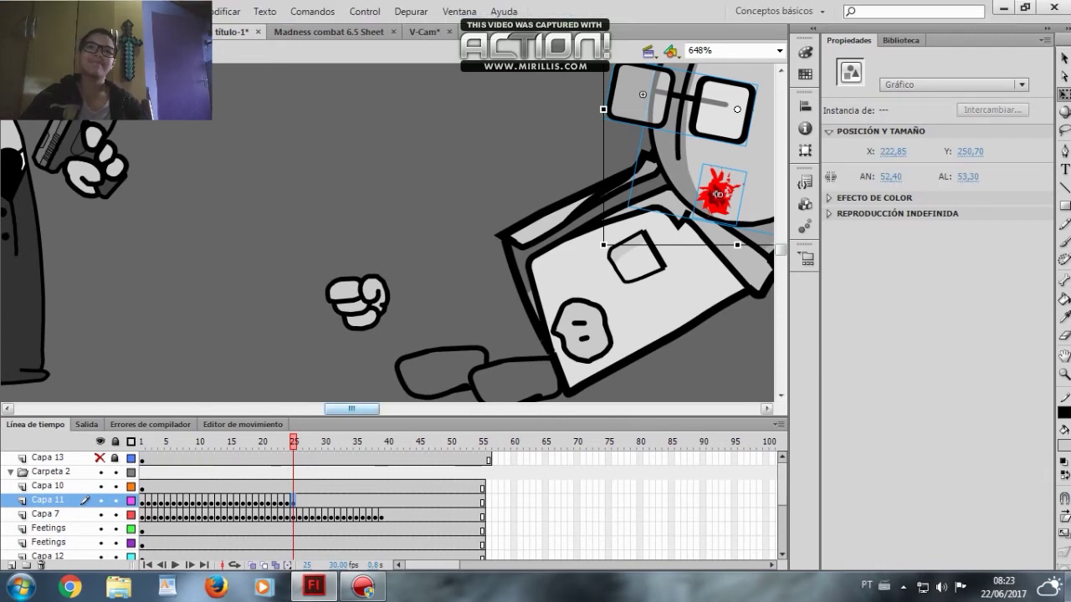
{"action": "left_click_drag", "start_coordinate": [351, 409], "coordinate": [386, 409]}
{"action": "key", "text": "F6"}
{"action": "left_click_drag", "start_coordinate": [247, 194], "coordinate": [321, 250]}
{"action": "left_click_drag", "start_coordinate": [478, 304], "coordinate": [416, 343]}
Keyframe the head at frames 27 and 28, rotating it backwards and lowering it to about X 247,60 and Y 274,30
{"action": "key", "text": "F6"}
{"action": "left_click_drag", "start_coordinate": [359, 201], "coordinate": [398, 230]}
{"action": "left_click_drag", "start_coordinate": [328, 262], "coordinate": [335, 276]}
{"action": "left_click_drag", "start_coordinate": [243, 369], "coordinate": [208, 327]}
{"action": "key", "text": "F6"}
{"action": "left_click_drag", "start_coordinate": [243, 246], "coordinate": [262, 285]}
{"action": "left_click", "coordinate": [338, 298]}
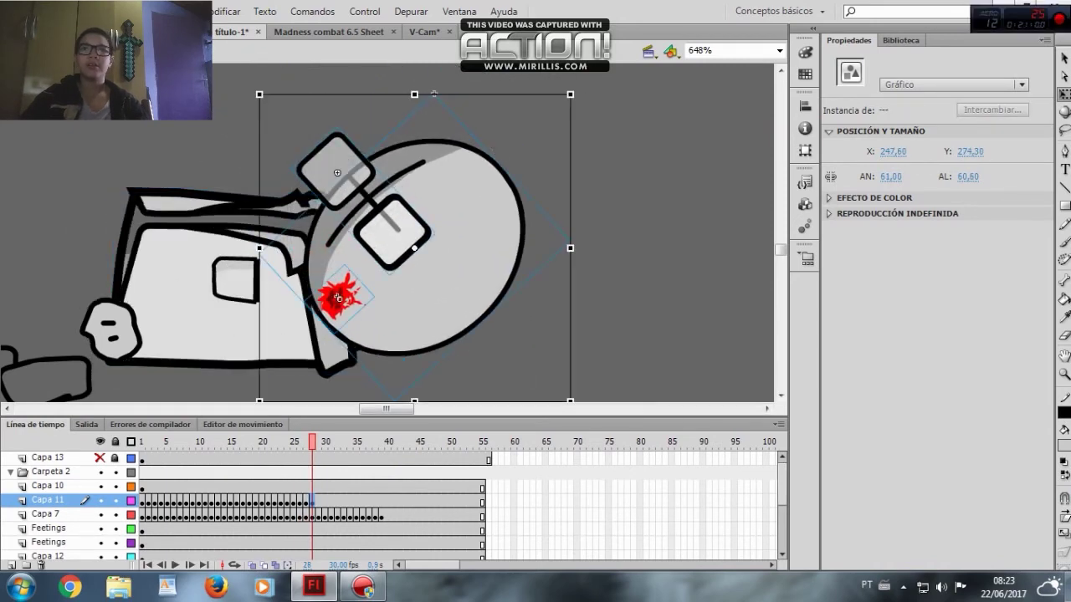
Rotate the head further at frame 29 to about X 249,65 and Y 276,75, and adjust it to the lying body in the following frames
{"action": "left_click_drag", "start_coordinate": [257, 401], "coordinate": [210, 327]}
{"action": "scroll", "coordinate": [210, 328], "scroll_direction": "down", "scroll_amount": 2}
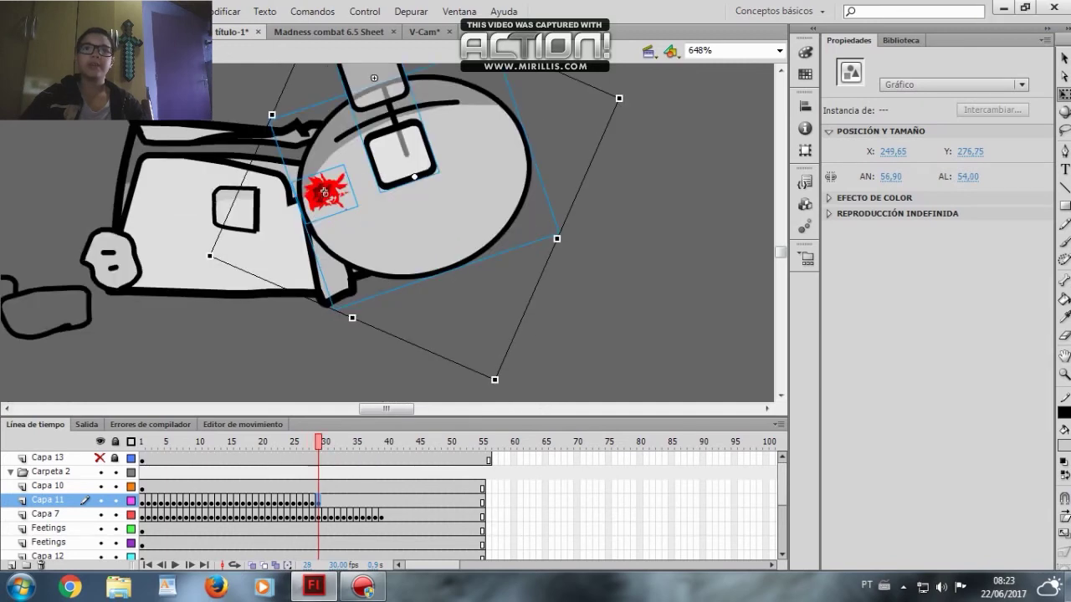
{"action": "key", "text": "period"}
{"action": "left_click", "coordinate": [346, 232]}
{"action": "key", "text": "period"}
{"action": "left_click", "coordinate": [358, 240]}
{"action": "left_click_drag", "start_coordinate": [300, 361], "coordinate": [278, 332]}
{"action": "left_click_drag", "start_coordinate": [355, 223], "coordinate": [368, 222]}
Slide the head against the lying body's collar at about X 267,65 and Y 285,80 and hold it with keyframes through frame 39
{"action": "key", "text": "F6"}
{"action": "left_click_drag", "start_coordinate": [292, 235], "coordinate": [318, 239]}
{"action": "key", "text": "F6"}
{"action": "key", "text": "F6"}
{"action": "key", "text": "F6"}
{"action": "key", "text": "F6"}
{"action": "key", "text": "F6"}
{"action": "key", "text": "F6"}
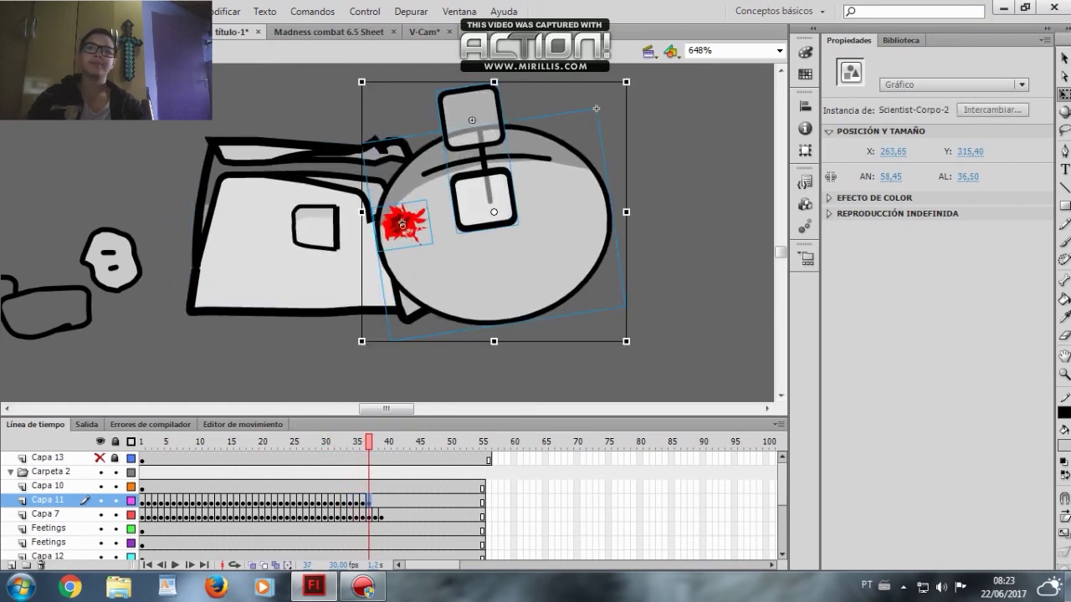
Test the movie to review the wounded head's fall and close the preview
{"action": "key", "text": "ctrl+Return"}
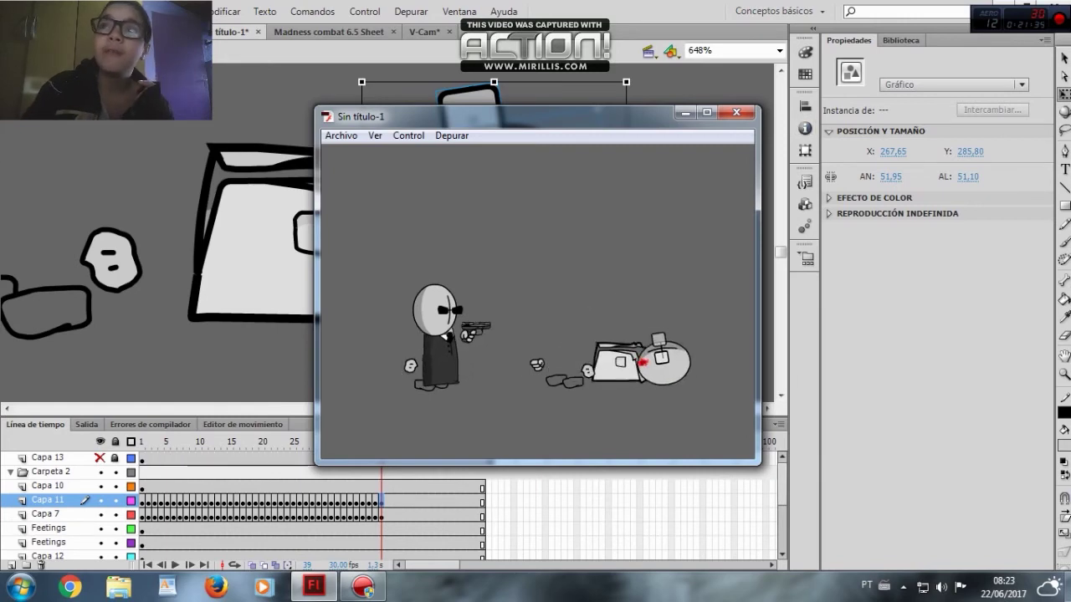
{"action": "left_click", "coordinate": [736, 113]}
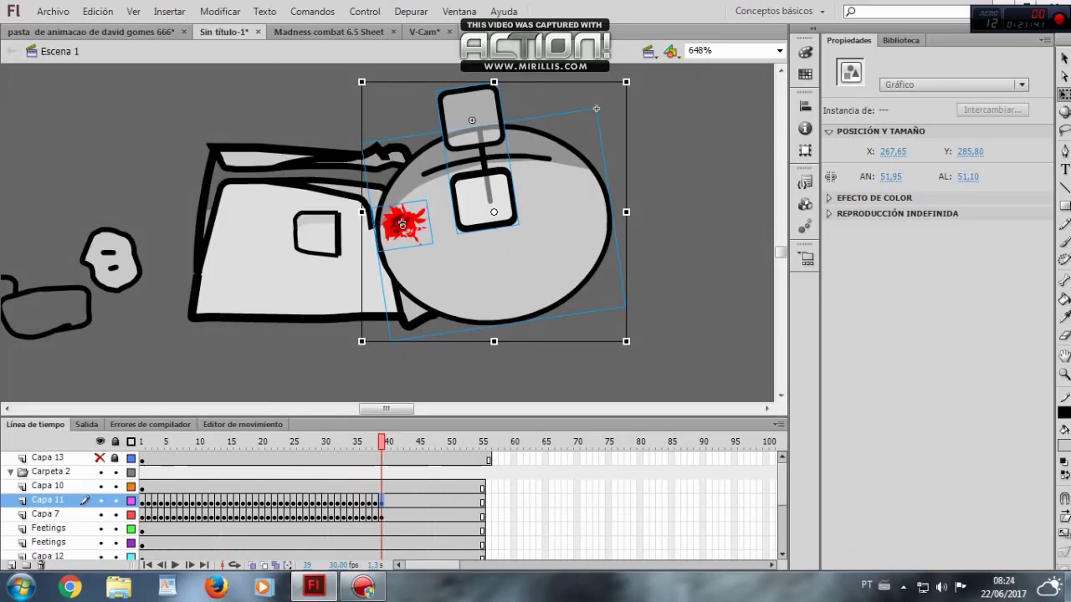
Select the scientist's front fist and insert a keyframe on every frame of Capa 12 through frame 19
{"action": "left_click_drag", "start_coordinate": [386, 409], "coordinate": [364, 409]}
{"action": "left_click", "coordinate": [177, 233]}
{"action": "left_click", "coordinate": [142, 556]}
{"action": "key", "text": "F6"}
{"action": "key", "text": "F6"}
{"action": "key", "text": "F6"}
{"action": "key", "text": "F6"}
{"action": "key", "text": "F6"}
{"action": "key", "text": "F6"}
{"action": "key", "text": "F6"}
{"action": "key", "text": "F6"}
{"action": "key", "text": "F6"}
{"action": "key", "text": "F6"}
{"action": "key", "text": "F6"}
{"action": "key", "text": "F6"}
{"action": "key", "text": "F6"}
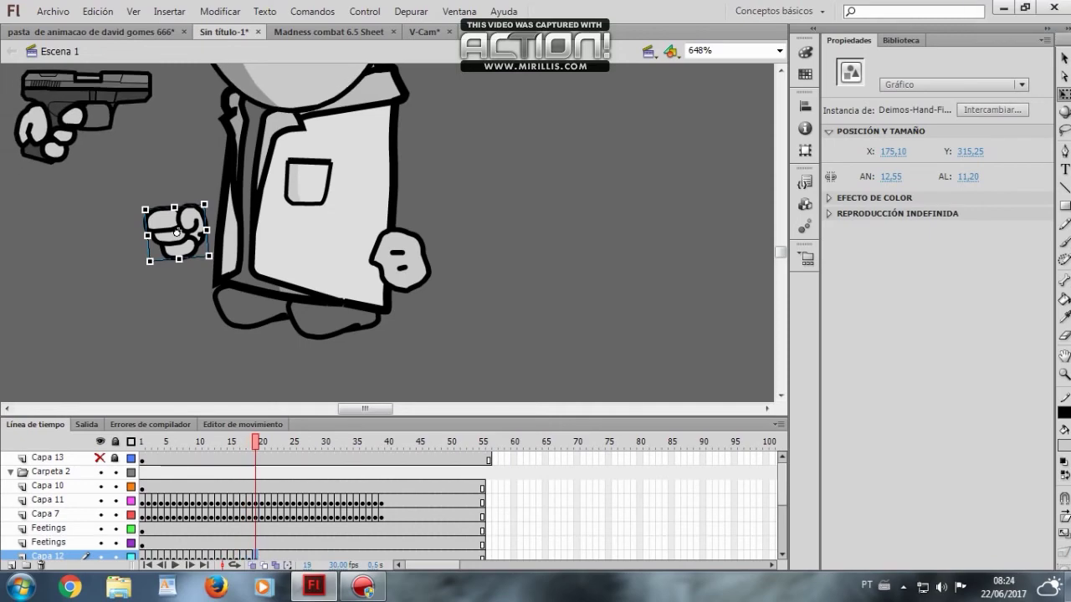
Bring the open hand from the sprite sheet into Capa 12 at frame 21 and turn on onion skinning limited to the adjacent previous frame
{"action": "left_click", "coordinate": [90, 32]}
{"action": "key", "text": "ctrl+Tab"}
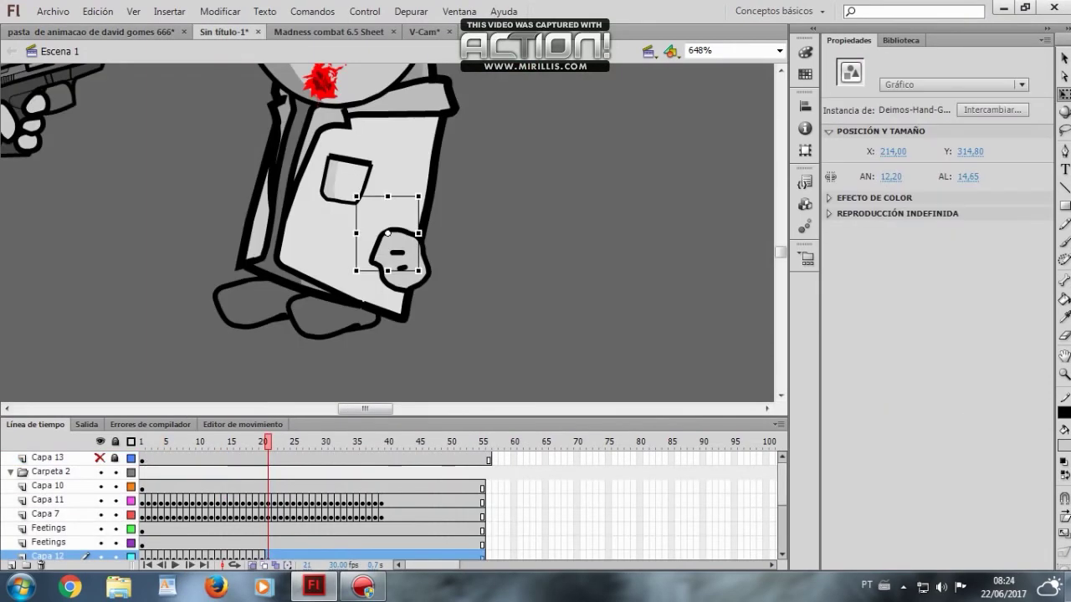
{"action": "left_click", "coordinate": [253, 566]}
{"action": "key", "text": "comma"}
{"action": "key", "text": "period"}
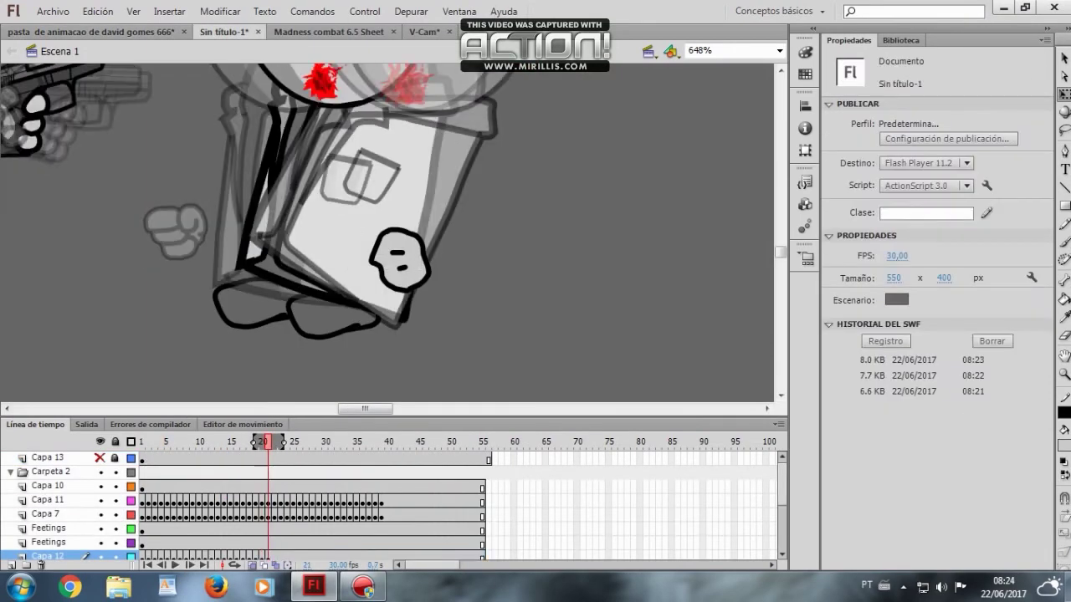
{"action": "left_click_drag", "start_coordinate": [282, 442], "coordinate": [270, 442]}
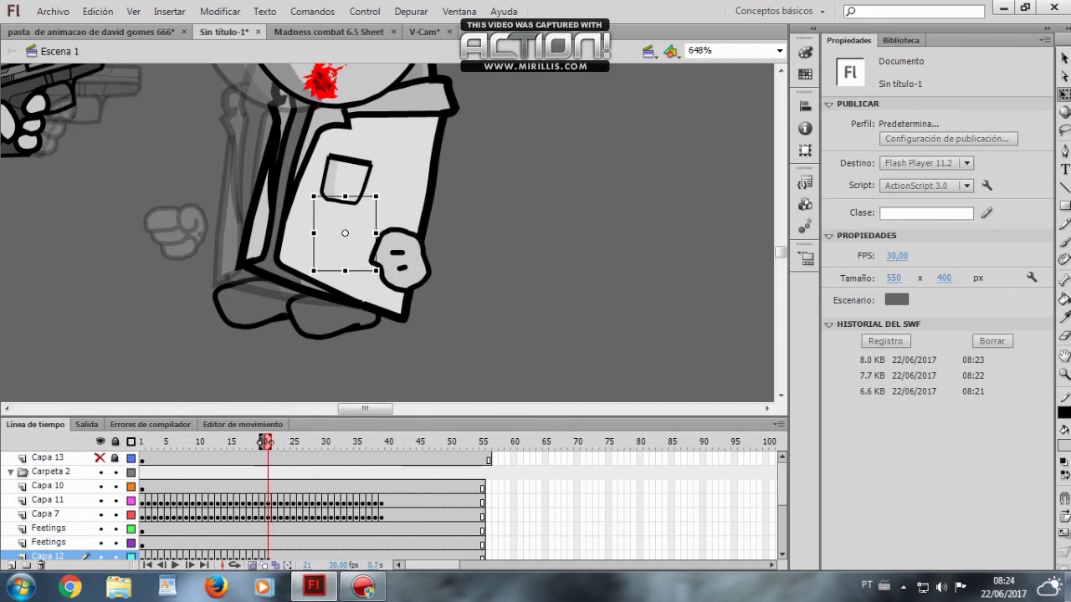
{"action": "key", "text": "F5"}
{"action": "left_click_drag", "start_coordinate": [238, 227], "coordinate": [32, 215]}
{"action": "key", "text": "ctrl+z"}
{"action": "key", "text": "F6"}
{"action": "key", "text": "F6"}
{"action": "key", "text": "F6"}
{"action": "left_click_drag", "start_coordinate": [32, 216], "coordinate": [114, 331]}
{"action": "key", "text": "ctrl+z"}
{"action": "key", "text": "ctrl+z"}
{"action": "key", "text": "ctrl+z"}
{"action": "key", "text": "ctrl+z"}
{"action": "key", "text": "ctrl+z"}
{"action": "key", "text": "ctrl+z"}
{"action": "key", "text": "ctrl+z"}
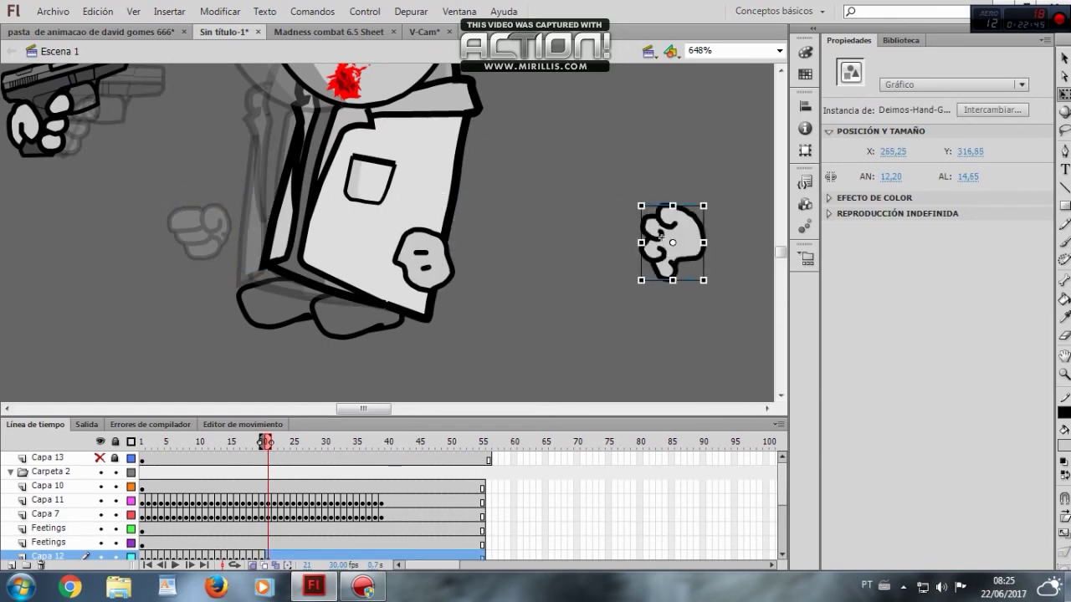
Position the open hand over the old fist's place at frame 21, and raise and tilt it to about X 177,60 and Y 309,55 at frame 22
{"action": "left_click_drag", "start_coordinate": [661, 237], "coordinate": [494, 237]}
{"action": "right_click", "coordinate": [512, 241]}
{"action": "key", "text": "comma"}
{"action": "key", "text": "comma"}
{"action": "key", "text": "period"}
{"action": "key", "text": "period"}
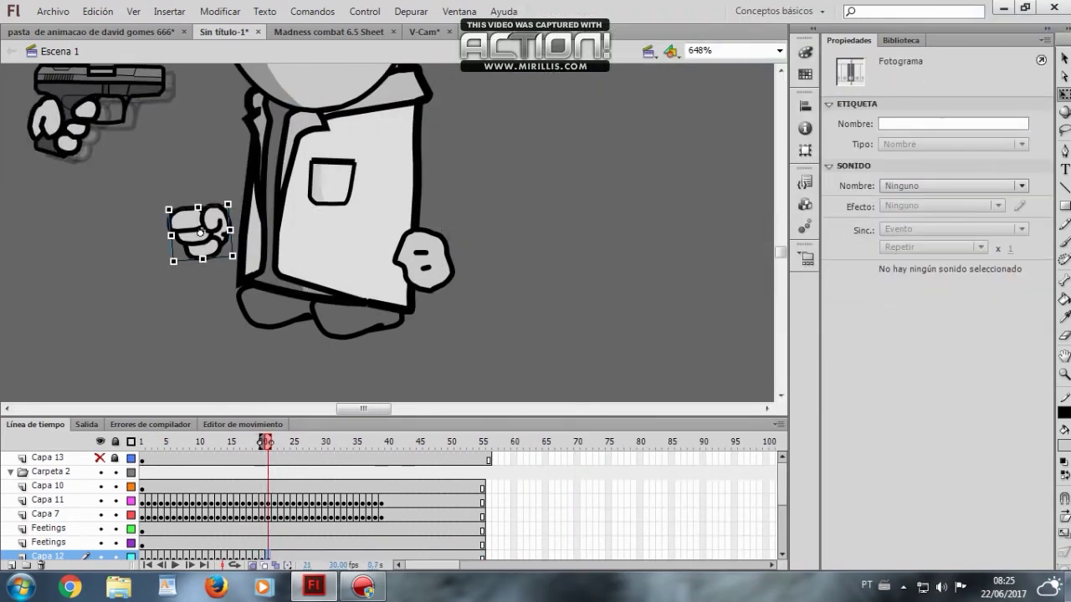
{"action": "key", "text": "period"}
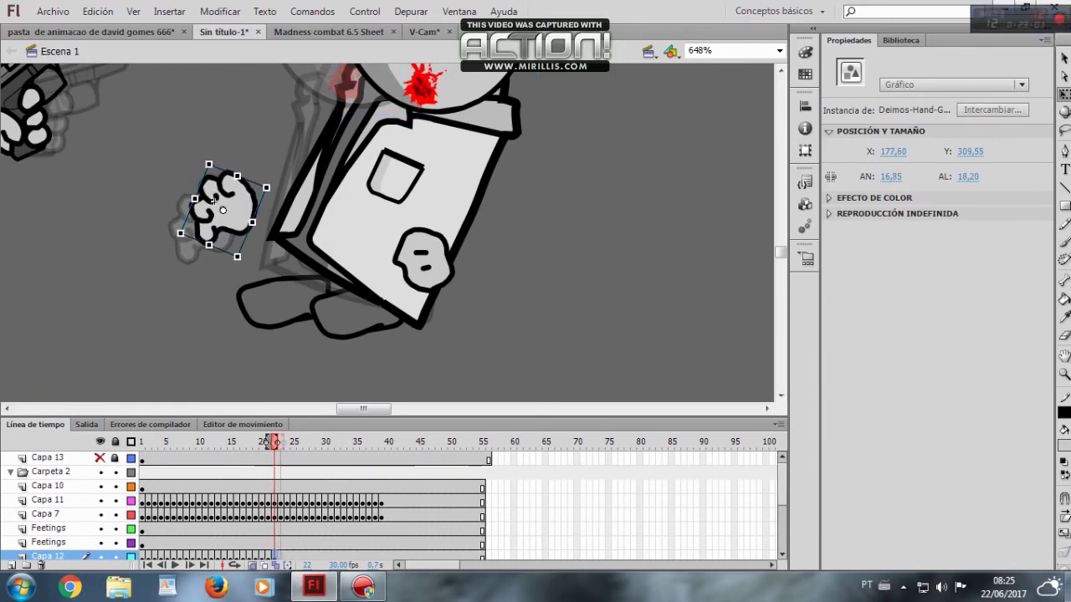
Move the open hand on Capa 12 along with the falling body on each frame through frame 40, ending at about X 244,05, Y 309,20
{"action": "key", "text": "period"}
{"action": "key", "text": "period"}
{"action": "key", "text": "period"}
{"action": "key", "text": "period"}
{"action": "key", "text": "period"}
{"action": "key", "text": "period"}
{"action": "key", "text": "period"}
{"action": "key", "text": "period"}
{"action": "key", "text": "period"}
{"action": "key", "text": "period"}
{"action": "key", "text": "period"}
{"action": "key", "text": "period"}
{"action": "key", "text": "period"}
{"action": "key", "text": "period"}
{"action": "key", "text": "period"}
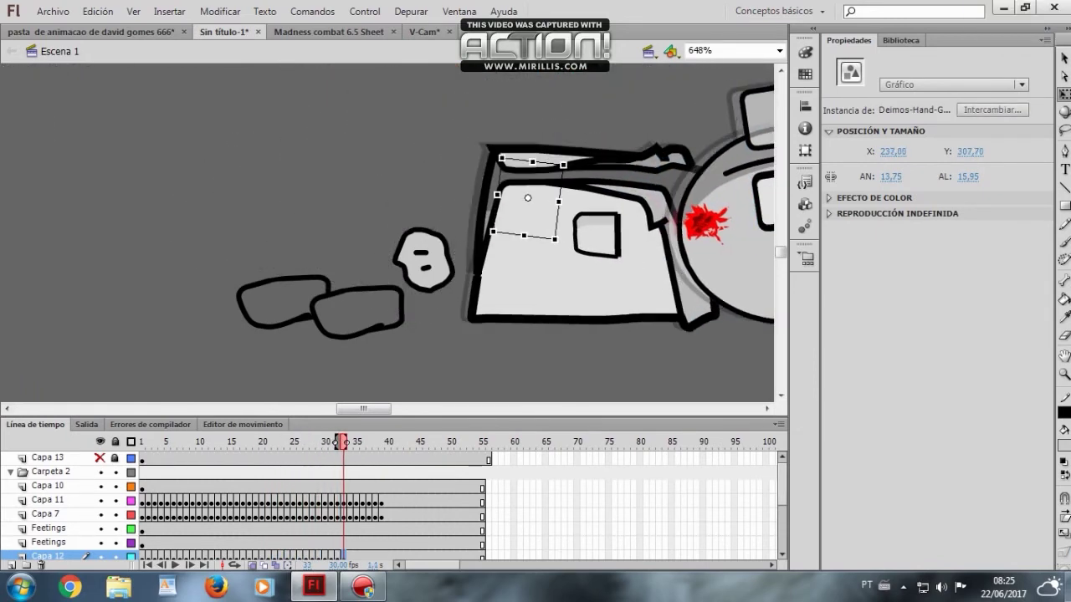
{"action": "key", "text": "period"}
{"action": "key", "text": "period"}
{"action": "key", "text": "period"}
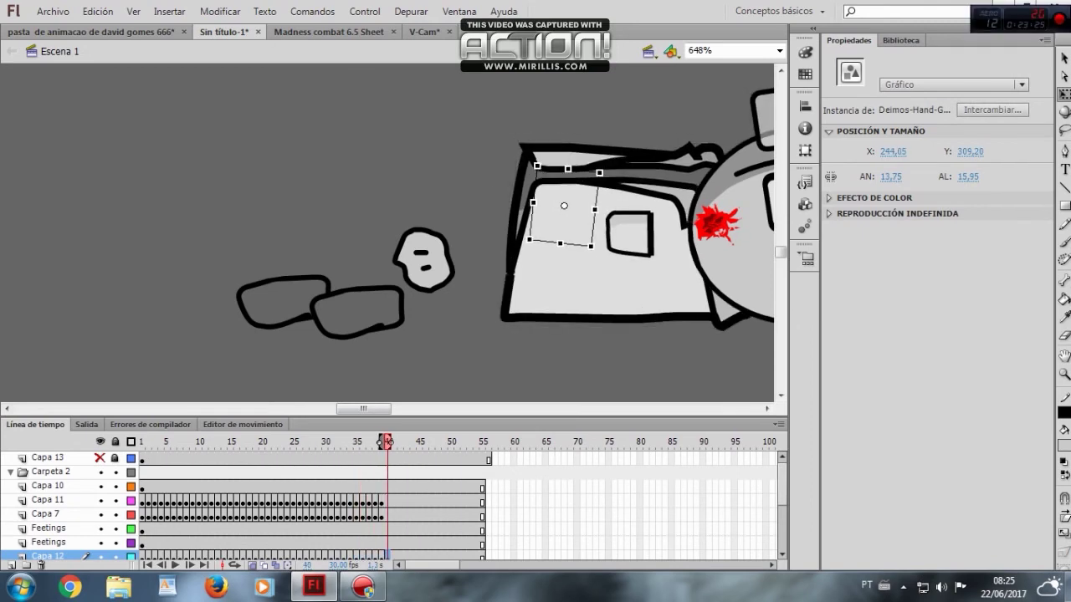
Replace the scientist's other fist on Capa 10 from frame 21 with an open hand from the sprite sheet, following the body through frame 24
{"action": "right_click", "coordinate": [415, 258]}
{"action": "left_click", "coordinate": [453, 51]}
{"action": "left_click", "coordinate": [243, 487]}
{"action": "key", "text": "period"}
{"action": "key", "text": "period"}
{"action": "key", "text": "period"}
{"action": "key", "text": "period"}
{"action": "key", "text": "period"}
{"action": "key", "text": "period"}
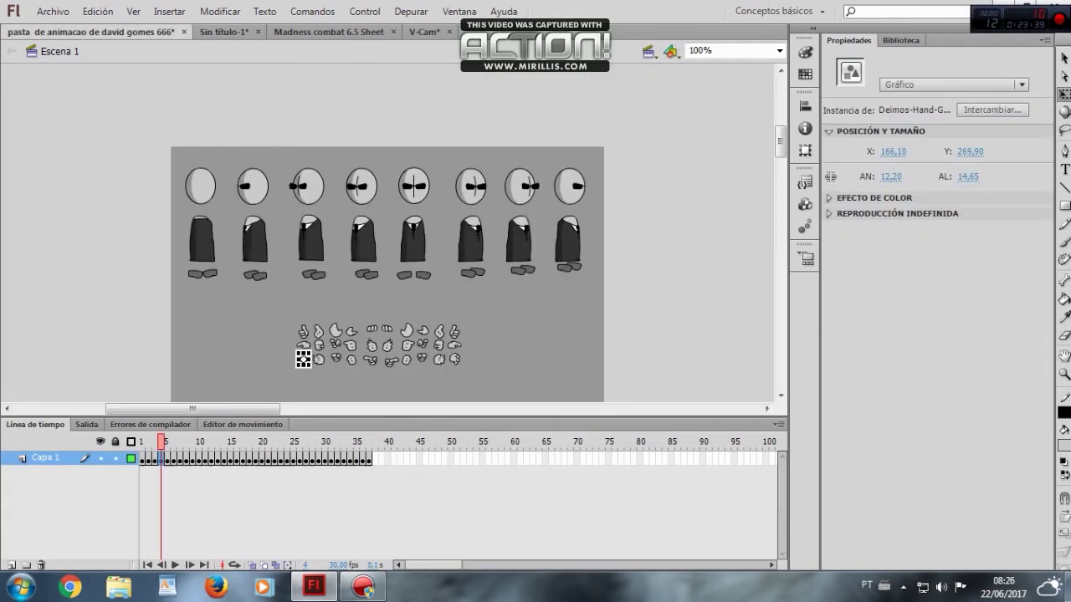
{"action": "key", "text": "ctrl+shift+a"}
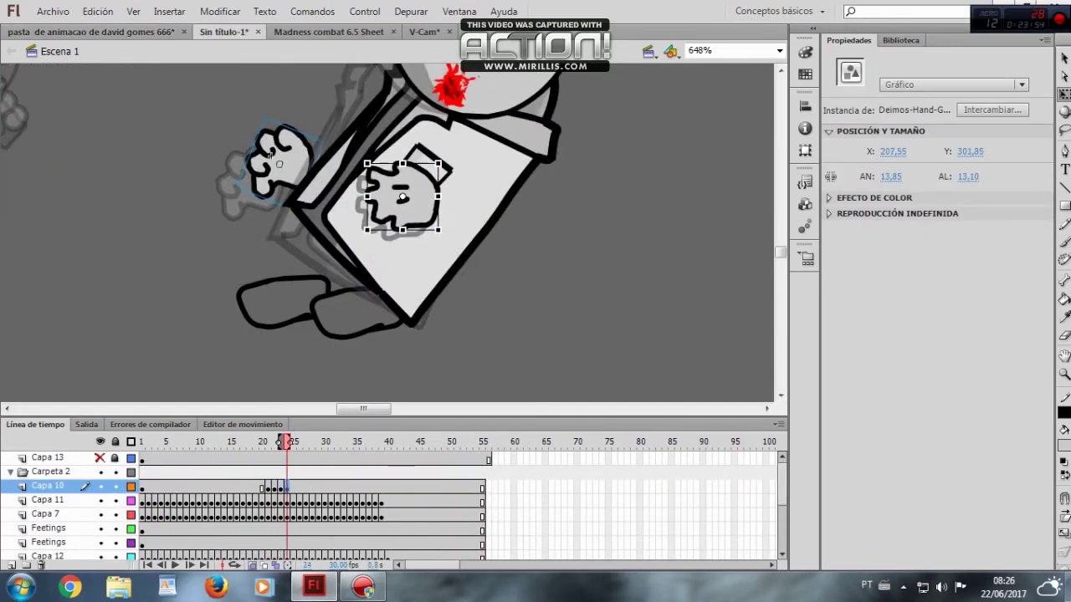
Keyframe the open hand on Capa 10 through frame 39, ending at about X 247,35, Y 322,70, and test the movie
{"action": "double_click", "coordinate": [366, 164]}
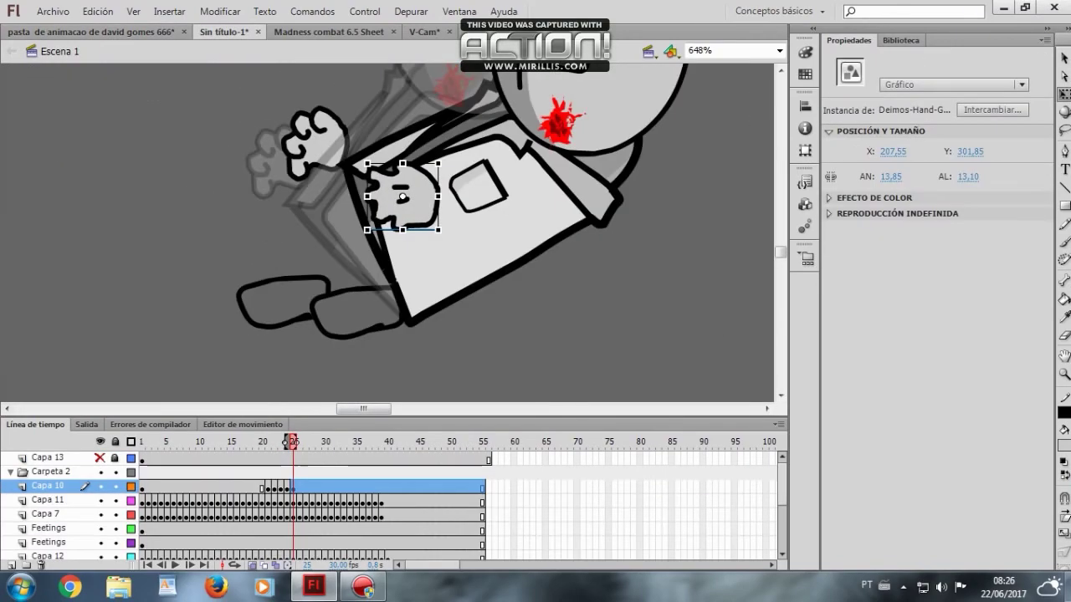
{"action": "left_click_drag", "start_coordinate": [289, 441], "coordinate": [335, 441]}
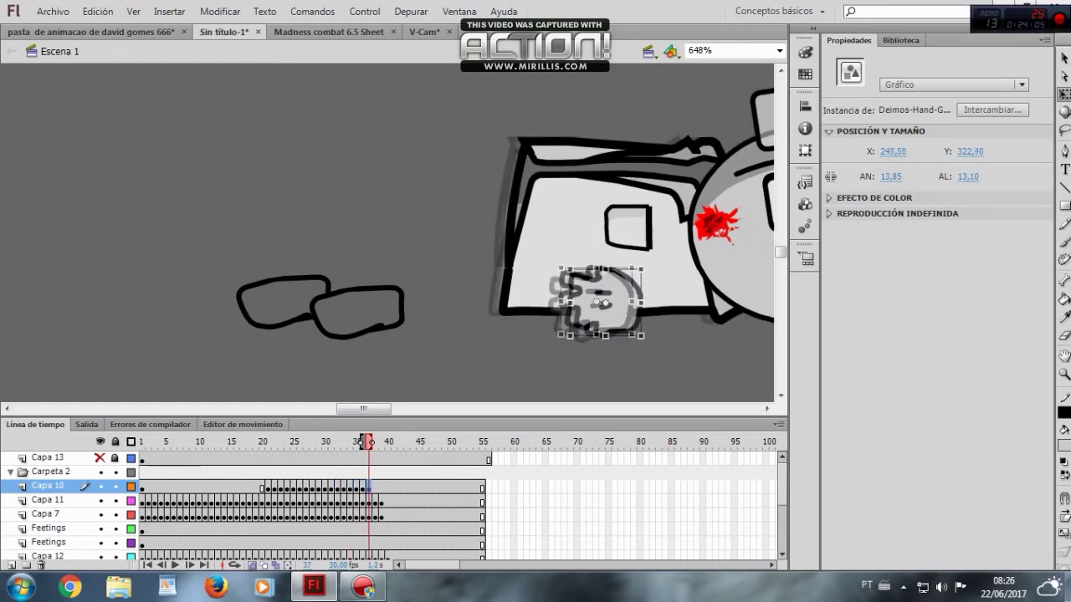
{"action": "key", "text": "F6"}
{"action": "key", "text": "F6"}
{"action": "key", "text": "ctrl+Return"}
{"action": "left_click", "coordinate": [736, 112]}
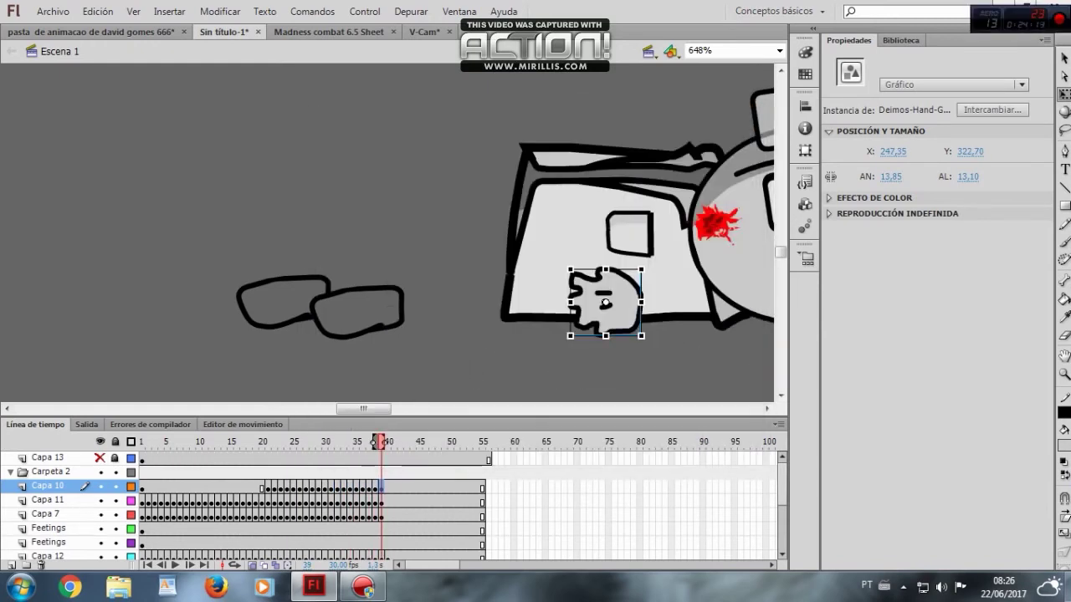
Transfer the scientist's foot from the upper Feetings layer to the lower one and position it beside the other foot
{"action": "right_click", "coordinate": [380, 307]}
{"action": "left_click", "coordinate": [421, 50]}
{"action": "left_click", "coordinate": [285, 302]}
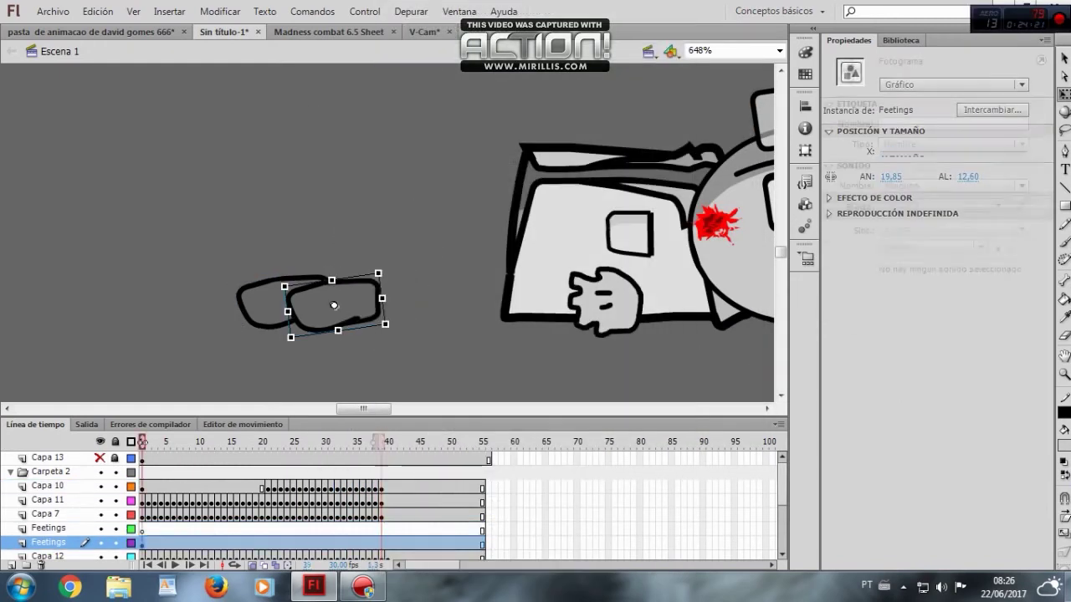
{"action": "left_click_drag", "start_coordinate": [382, 441], "coordinate": [268, 441]}
{"action": "left_click", "coordinate": [49, 543]}
{"action": "left_click_drag", "start_coordinate": [334, 307], "coordinate": [354, 308]}
Keyframe both of the scientist's feet from frame 20 to 25, tilting them against the coat's hem to about X 193,75, Y 303,45
{"action": "left_click", "coordinate": [261, 441]}
{"action": "left_click_drag", "start_coordinate": [285, 314], "coordinate": [273, 311]}
{"action": "key", "text": "F6"}
{"action": "key", "text": "F6"}
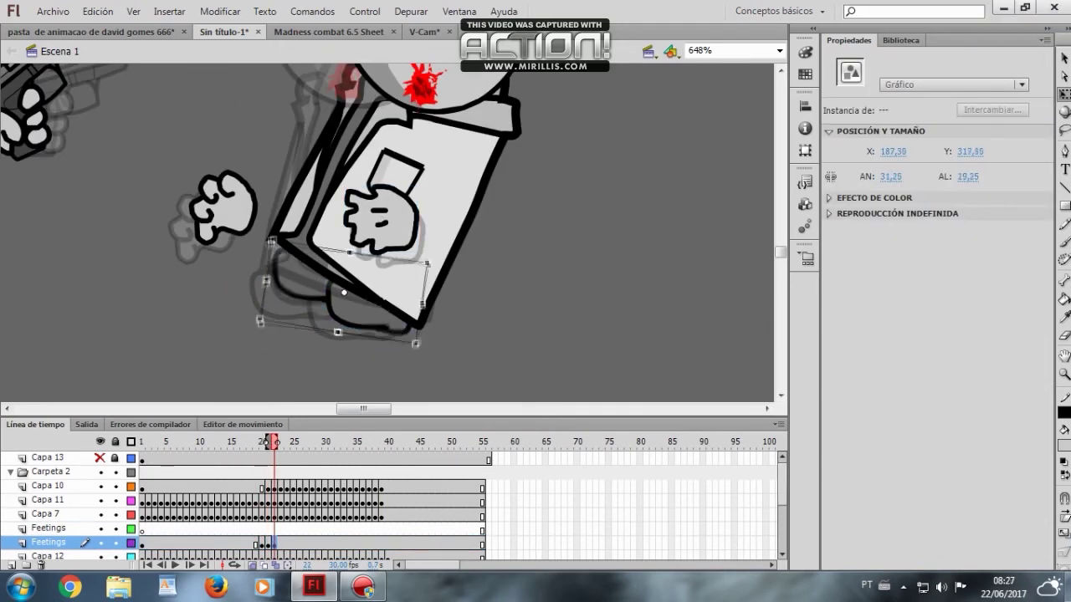
{"action": "key", "text": "F6"}
{"action": "key", "text": "F6"}
{"action": "key", "text": "F6"}
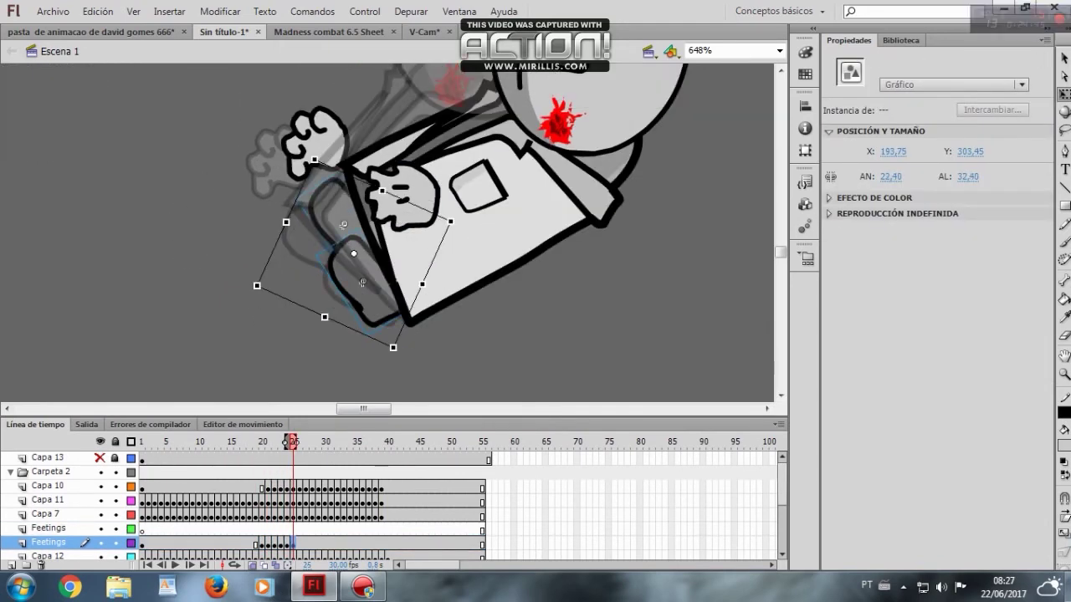
Continue rotating and shifting the scientist's feet on each frame until the body lies flat, and test the movie
{"action": "key", "text": "F6"}
{"action": "key", "text": "F6"}
{"action": "left_click_drag", "start_coordinate": [301, 113], "coordinate": [391, 314]}
{"action": "left_click_drag", "start_coordinate": [306, 318], "coordinate": [389, 197]}
{"action": "key", "text": "."}
{"action": "left_click_drag", "start_coordinate": [381, 268], "coordinate": [507, 244]}
{"action": "key", "text": "F6"}
{"action": "key", "text": "F6"}
{"action": "key", "text": "F6"}
{"action": "key", "text": "F6"}
{"action": "key", "text": "F6"}
{"action": "key", "text": "F6"}
{"action": "key", "text": "F6"}
{"action": "key", "text": "F6"}
{"action": "key", "text": "F6"}
{"action": "key", "text": "F6"}
{"action": "key", "text": "ctrl+Return"}
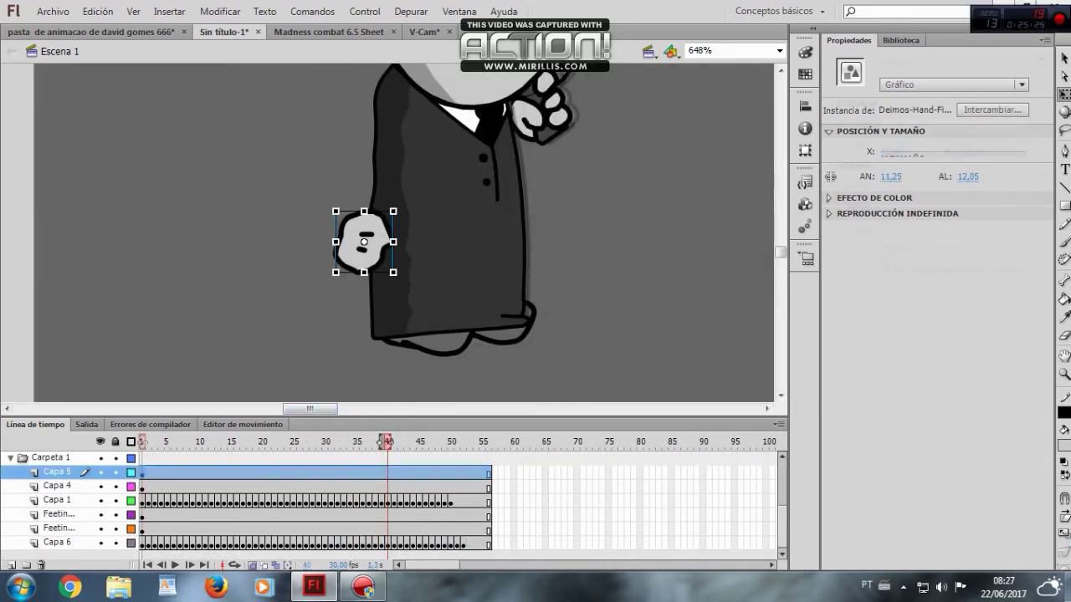
Animate the gunman's free fist on Capa 5 frame by frame through frame 52, ending at about X 61,05, Y 311,90, and preview the movie
{"action": "key", "text": "Return"}
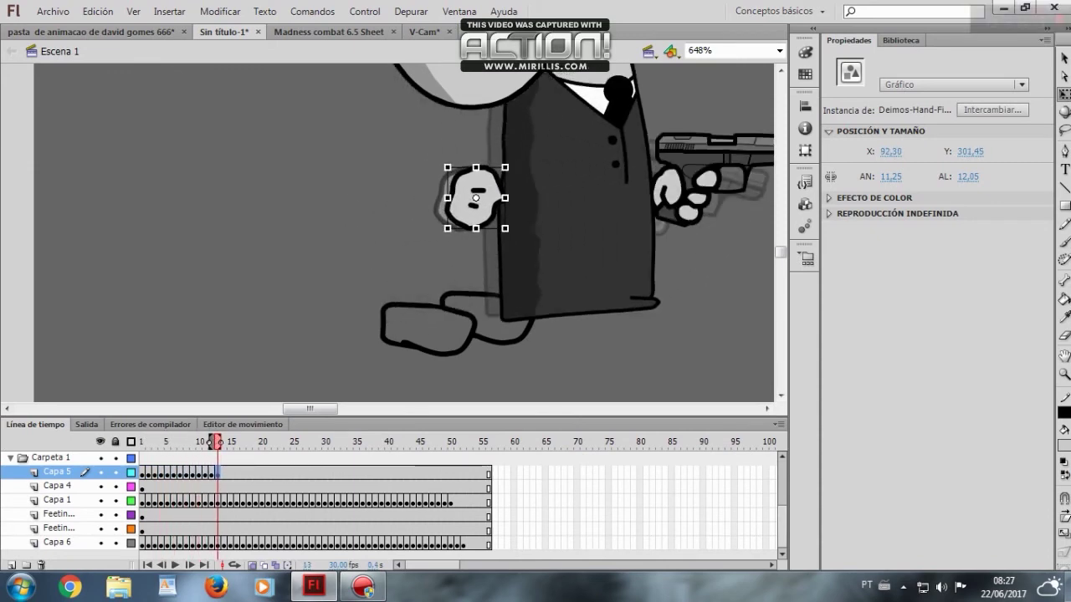
{"action": "key", "text": "F6"}
{"action": "key", "text": "F6"}
{"action": "key", "text": "F6"}
{"action": "key", "text": "F6"}
{"action": "key", "text": "F6"}
{"action": "left_click_drag", "start_coordinate": [526, 213], "coordinate": [462, 225]}
{"action": "key", "text": "F6"}
{"action": "key", "text": "F6"}
{"action": "key", "text": "F6"}
{"action": "key", "text": "F6"}
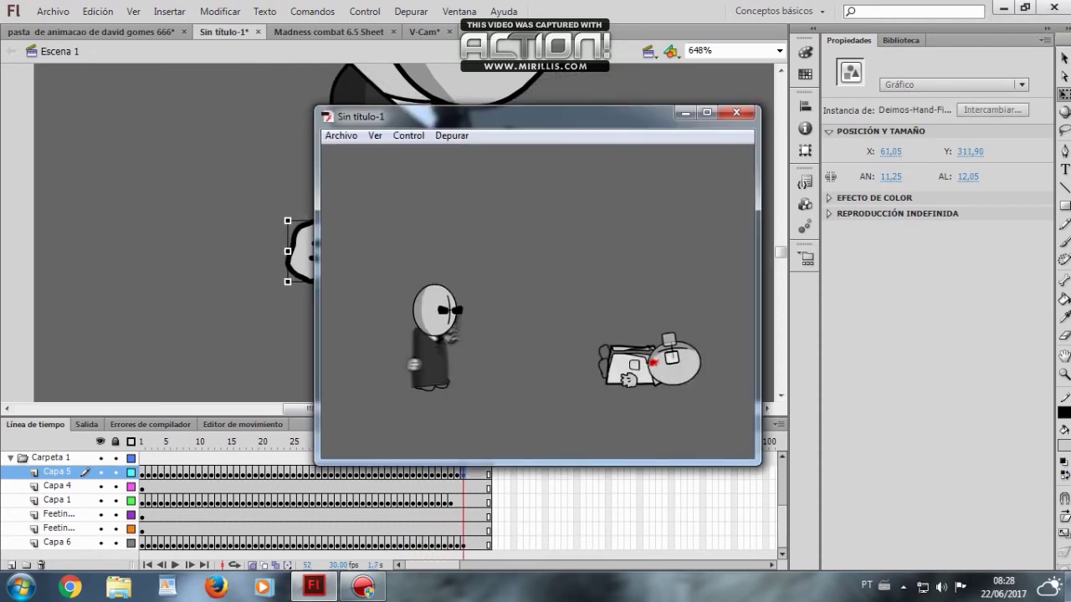
{"action": "left_click", "coordinate": [736, 112]}
Keyframe the gunman's head and sunglasses on Capa 4 frame by frame through frame 51 to follow the body, and preview the movie
{"action": "left_click", "coordinate": [57, 486]}
{"action": "left_click", "coordinate": [148, 487]}
{"action": "scroll", "coordinate": [479, 251], "scroll_direction": "up", "scroll_amount": 3}
{"action": "key", "text": "F6"}
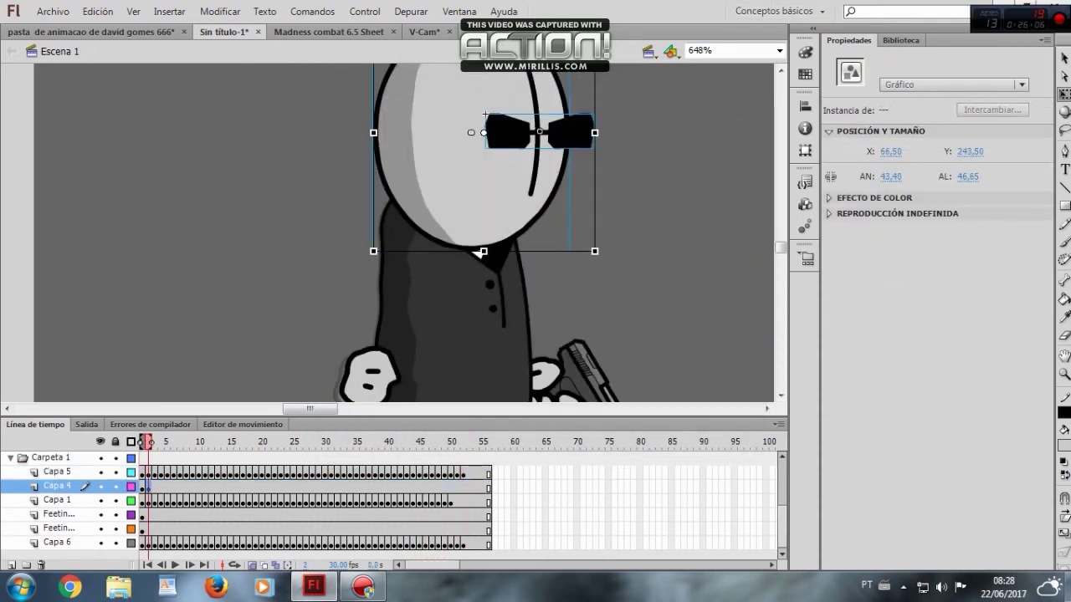
{"action": "key", "text": "F6"}
{"action": "key", "text": "F6"}
{"action": "left_click_drag", "start_coordinate": [385, 368], "coordinate": [391, 364]}
{"action": "key", "text": "F6"}
{"action": "key", "text": "F6"}
{"action": "key", "text": "F6"}
{"action": "key", "text": "F6"}
{"action": "key", "text": "F6"}
{"action": "key", "text": "F6"}
{"action": "key", "text": "F6"}
{"action": "key", "text": "F6"}
{"action": "key", "text": "F6"}
{"action": "key", "text": "F6"}
{"action": "key", "text": "F6"}
{"action": "key", "text": "F6"}
{"action": "key", "text": "F6"}
{"action": "key", "text": "F6"}
{"action": "key", "text": "F6"}
{"action": "key", "text": "F6"}
{"action": "key", "text": "F6"}
{"action": "key", "text": "F6"}
{"action": "key", "text": "F6"}
{"action": "key", "text": "F6"}
{"action": "key", "text": "F6"}
{"action": "key", "text": "F6"}
{"action": "key", "text": "F6"}
{"action": "key", "text": "F6"}
{"action": "key", "text": "F6"}
{"action": "key", "text": "F6"}
{"action": "key", "text": "F6"}
{"action": "key", "text": "F6"}
{"action": "key", "text": "F6"}
{"action": "key", "text": "F6"}
{"action": "key", "text": "F6"}
{"action": "key", "text": "F6"}
{"action": "key", "text": "F6"}
{"action": "left_click_drag", "start_coordinate": [445, 347], "coordinate": [353, 357]}
{"action": "key", "text": "F6"}
{"action": "key", "text": "F6"}
{"action": "key", "text": "F6"}
{"action": "key", "text": "F6"}
{"action": "key", "text": "F6"}
{"action": "key", "text": "F6"}
{"action": "key", "text": "F6"}
{"action": "left_click", "coordinate": [736, 112]}
Keyframe the gunman's foot on the upper Feetings layer frame by frame through frame 8, moving it under the coat to about X 97,90, Y 332,10
{"action": "mouse_move", "coordinate": [781, 248]}
{"action": "left_mouse_down"}
{"action": "mouse_move", "coordinate": [781, 299]}
{"action": "mouse_move", "coordinate": [781, 256]}
{"action": "left_mouse_up"}
{"action": "left_click", "coordinate": [435, 224]}
{"action": "left_click", "coordinate": [142, 516]}
{"action": "key", "text": "z"}
{"action": "left_click_drag", "start_coordinate": [375, 177], "coordinate": [552, 275]}
{"action": "key", "text": "v"}
{"action": "key", "text": "F6"}
{"action": "key", "text": "F6"}
{"action": "left_click_drag", "start_coordinate": [291, 193], "coordinate": [621, 169]}
{"action": "key", "text": "F6"}
{"action": "key", "text": "F6"}
{"action": "key", "text": "F6"}
{"action": "key", "text": "F6"}
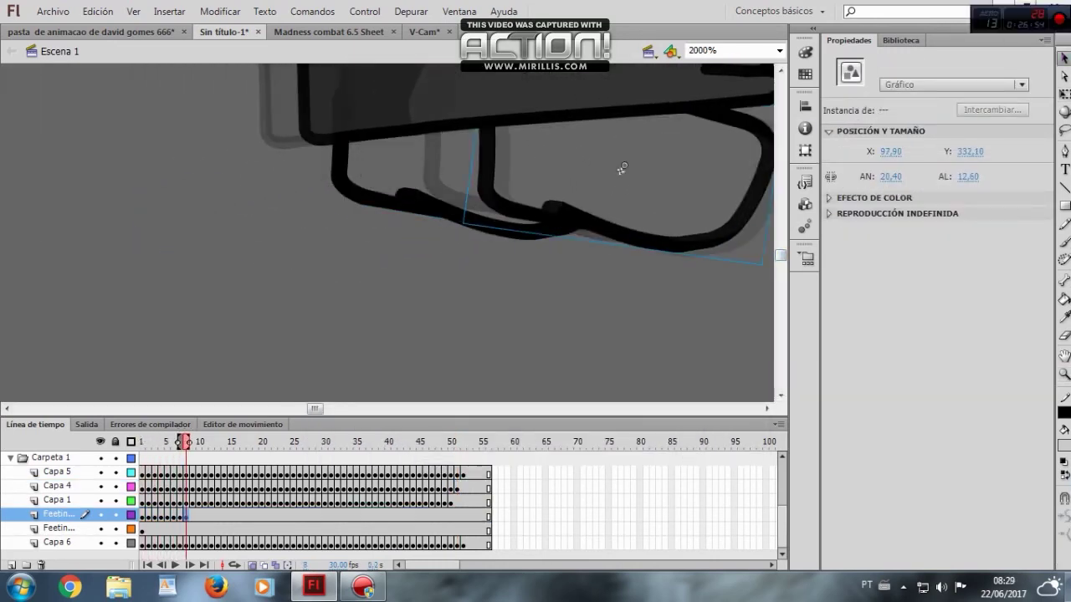
Continue keyframing the upper Feetings layer's foot frame by frame through frame 52, keeping it against the hem of the swaying coat
{"action": "key", "text": "F6"}
{"action": "key", "text": "F6"}
{"action": "left_click_drag", "start_coordinate": [315, 409], "coordinate": [324, 409]}
{"action": "key", "text": "F6"}
{"action": "key", "text": "F6"}
{"action": "key", "text": "F6"}
{"action": "left_click_drag", "start_coordinate": [192, 172], "coordinate": [177, 215]}
{"action": "key", "text": "F6"}
{"action": "key", "text": "F6"}
{"action": "key", "text": "F6"}
{"action": "key", "text": "F6"}
{"action": "key", "text": "F6"}
{"action": "key", "text": "F6"}
{"action": "key", "text": "F6"}
{"action": "key", "text": "F6"}
{"action": "key", "text": "F6"}
{"action": "key", "text": "F6"}
{"action": "key", "text": "F6"}
{"action": "key", "text": "F6"}
{"action": "key", "text": "F6"}
{"action": "key", "text": "F6"}
{"action": "key", "text": "F6"}
{"action": "key", "text": "F6"}
{"action": "key", "text": "F6"}
{"action": "key", "text": "F6"}
{"action": "key", "text": "F6"}
{"action": "key", "text": "F6"}
{"action": "left_click_drag", "start_coordinate": [435, 277], "coordinate": [185, 308]}
{"action": "key", "text": "F6"}
{"action": "key", "text": "F6"}
{"action": "key", "text": "F6"}
{"action": "key", "text": "F6"}
{"action": "key", "text": "F6"}
{"action": "key", "text": "F6"}
{"action": "key", "text": "F6"}
{"action": "key", "text": "F6"}
{"action": "key", "text": "F6"}
{"action": "key", "text": "F6"}
{"action": "key", "text": "F6"}
{"action": "key", "text": "F6"}
{"action": "key", "text": "F6"}
{"action": "key", "text": "F6"}
{"action": "key", "text": "F6"}
{"action": "key", "text": "F6"}
{"action": "key", "text": "F6"}
{"action": "key", "text": "F6"}
{"action": "key", "text": "F6"}
{"action": "key", "text": "F6"}
{"action": "key", "text": "F6"}
Keyframe the gunman's other foot on the lower Feetings layer through frame 18, ending at about X 110,45, Y 333,85, and preview the movie
{"action": "left_click", "coordinate": [514, 224]}
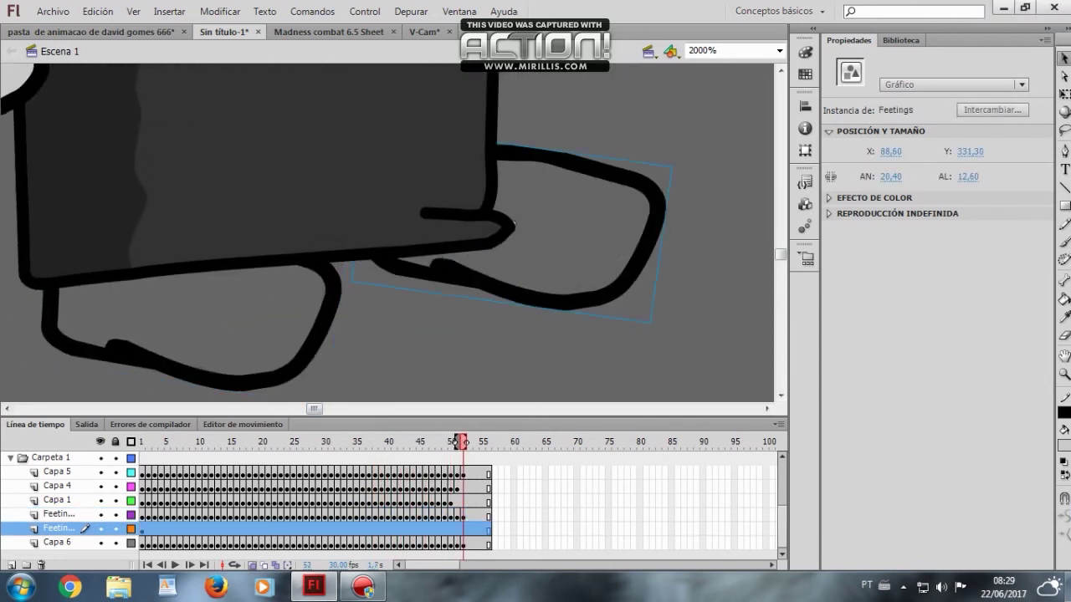
{"action": "left_click", "coordinate": [142, 531]}
{"action": "key", "text": "F6"}
{"action": "key", "text": "F6"}
{"action": "key", "text": "F6"}
{"action": "key", "text": "F6"}
{"action": "key", "text": "F6"}
{"action": "key", "text": "F6"}
{"action": "key", "text": "F6"}
{"action": "key", "text": "F6"}
{"action": "key", "text": "F6"}
{"action": "left_click_drag", "start_coordinate": [595, 260], "coordinate": [416, 243]}
{"action": "key", "text": "F6"}
{"action": "key", "text": "F6"}
{"action": "left_click_drag", "start_coordinate": [314, 217], "coordinate": [476, 265]}
{"action": "key", "text": "F6"}
{"action": "key", "text": "F6"}
{"action": "key", "text": "F6"}
{"action": "key", "text": "F6"}
{"action": "key", "text": "F6"}
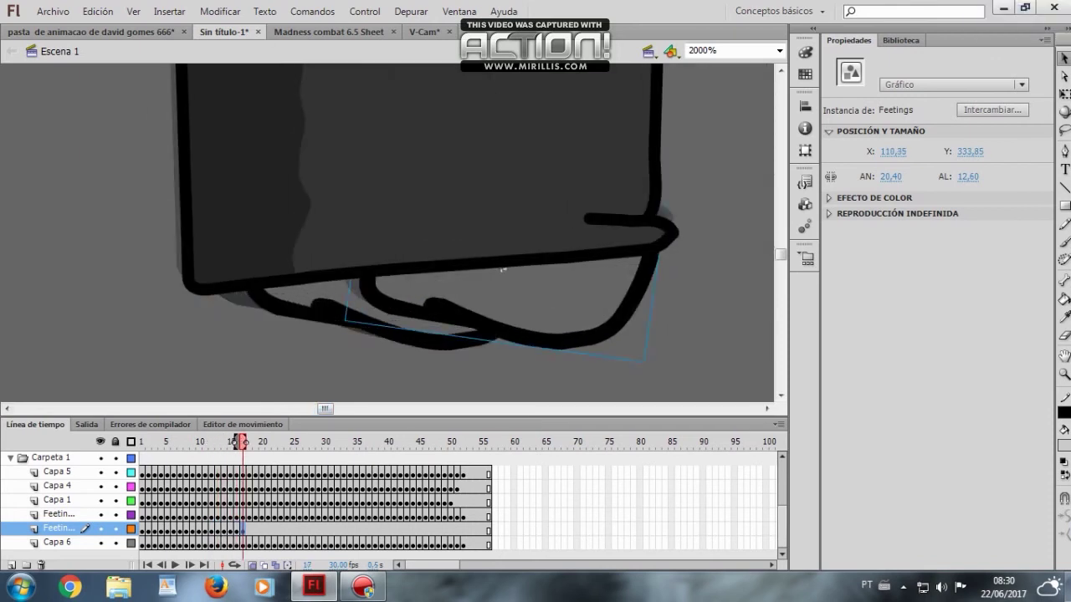
{"action": "key", "text": "F6"}
{"action": "key", "text": "ctrl+Return"}
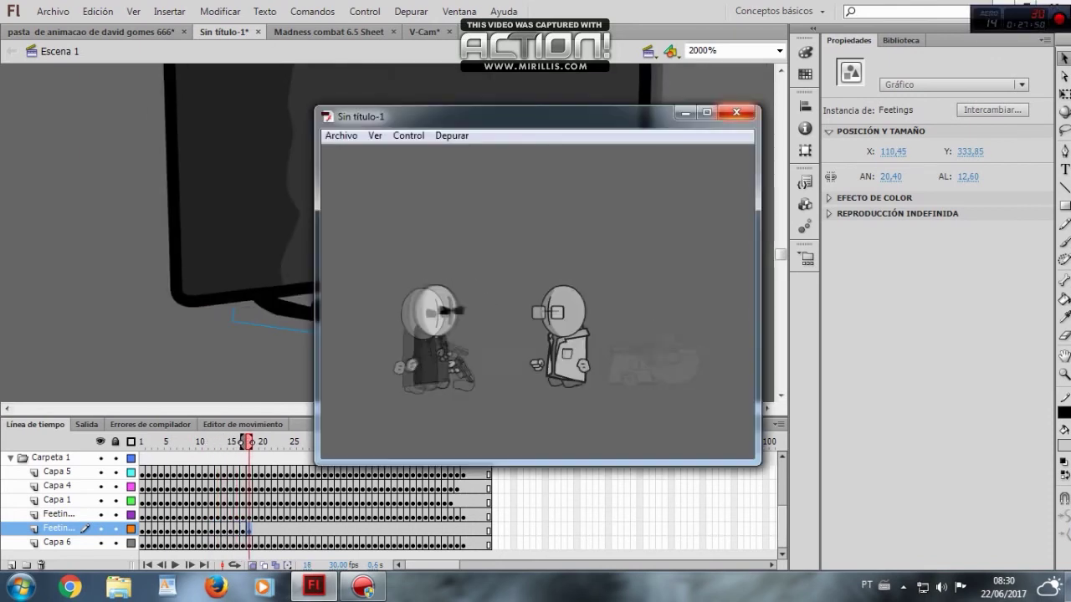
{"action": "left_click", "coordinate": [736, 112]}
Keyframe the lower Feetings layer's foot from frame 19 to 23, shifting it back with the coat to about X 100,35, Y 333,85
{"action": "left_click", "coordinate": [543, 349]}
{"action": "left_click", "coordinate": [249, 532]}
{"action": "key", "text": "F6"}
{"action": "left_click_drag", "start_coordinate": [452, 343], "coordinate": [392, 371]}
{"action": "key", "text": "F6"}
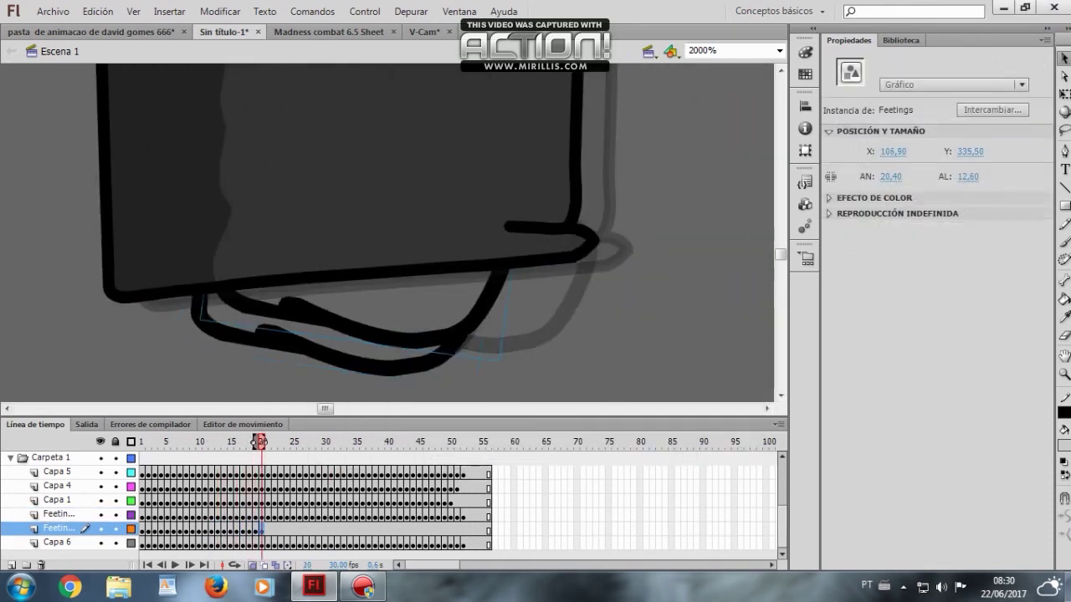
{"action": "key", "text": "F6"}
{"action": "left_click_drag", "start_coordinate": [325, 410], "coordinate": [320, 410]}
{"action": "key", "text": "F6"}
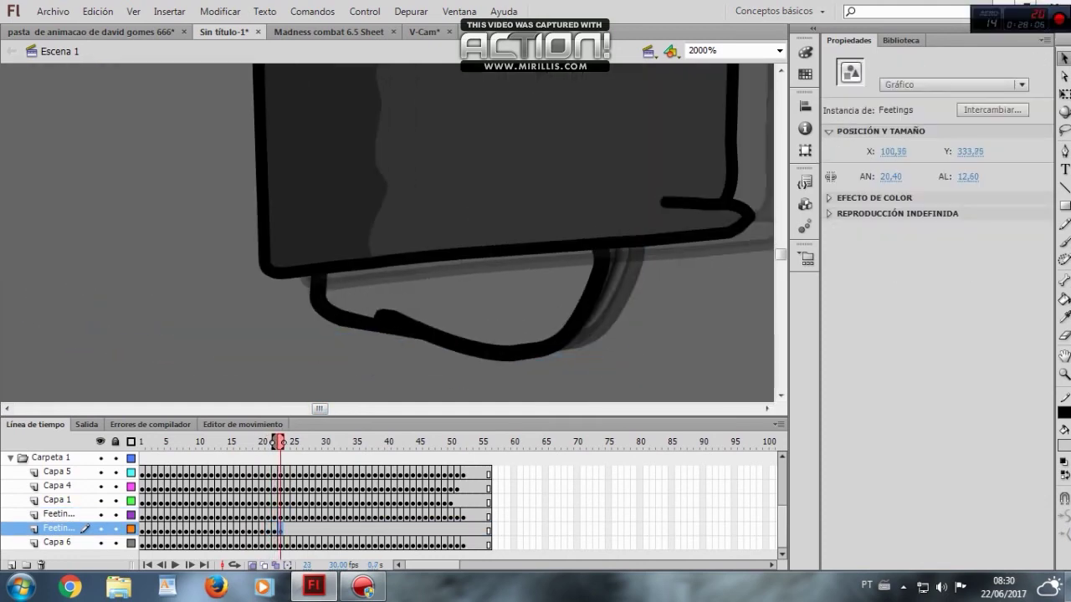
Keyframe the lower Feetings layer's foot from frame 24 to 26, shifting it back with the coat to about X 92,70, Y 335,40
{"action": "key", "text": "F6"}
{"action": "left_click", "coordinate": [411, 287]}
{"action": "left_click", "coordinate": [287, 530]}
{"action": "key", "text": "period"}
{"action": "key", "text": "period"}
{"action": "key", "text": "period"}
{"action": "key", "text": "period"}
{"action": "key", "text": "period"}
{"action": "key", "text": "period"}
{"action": "key", "text": "period"}
{"action": "key", "text": "period"}
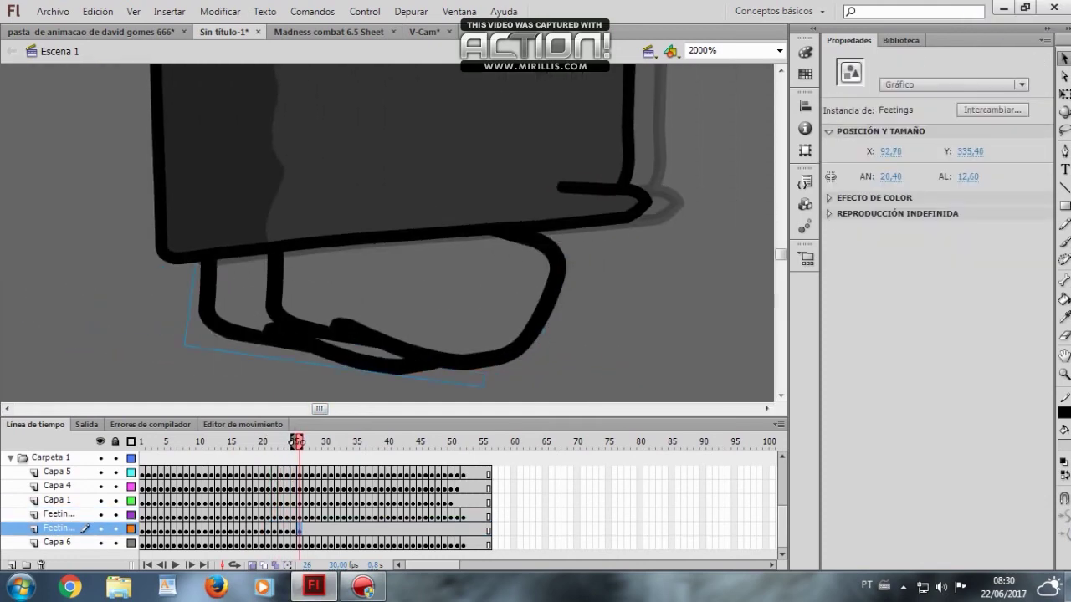
Continue keyframing the lower Feetings layer's foot through frame 35, moving it under the coat to about X 82,95, Y 331,95
{"action": "key", "text": "period"}
{"action": "key", "text": "period"}
{"action": "key", "text": "period"}
{"action": "key", "text": "period"}
{"action": "key", "text": "period"}
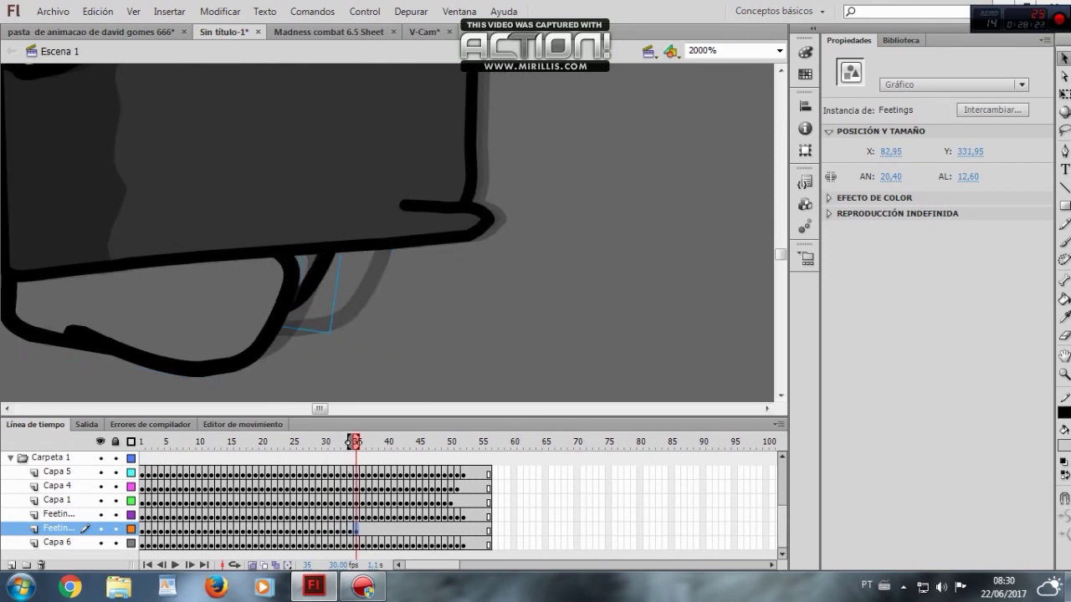
Keyframe the lower Feetings layer's foot from frame 36 to 38, following the coat hem to about X 76,85, Y 335,85
{"action": "left_click_drag", "start_coordinate": [496, 311], "coordinate": [478, 311]}
{"action": "key", "text": "ctrl+z"}
{"action": "key", "text": "period"}
{"action": "key", "text": "period"}
{"action": "key", "text": "period"}
{"action": "key", "text": "period"}
{"action": "key", "text": "period"}
{"action": "key", "text": "period"}
{"action": "key", "text": "period"}
{"action": "key", "text": "period"}
{"action": "key", "text": "period"}
{"action": "key", "text": "period"}
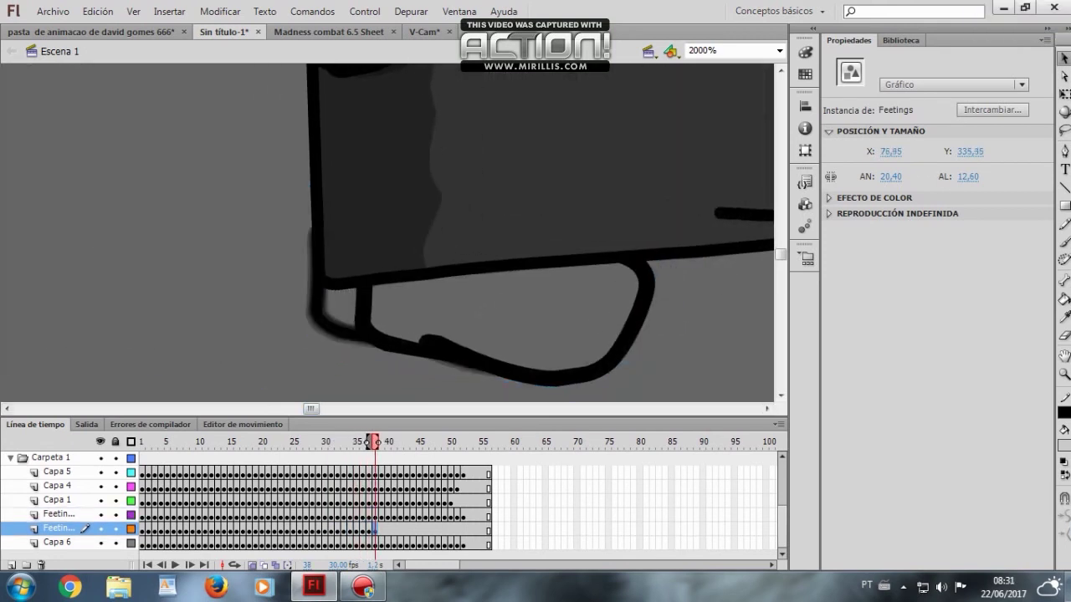
Keyframe the lower Feetings layer's foot through frame 51, ending at about X 75,80, Y 335,50, and preview the movie
{"action": "key", "text": "period"}
{"action": "key", "text": "comma"}
{"action": "key", "text": "F6"}
{"action": "left_click_drag", "start_coordinate": [432, 287], "coordinate": [360, 294]}
{"action": "key", "text": "comma"}
{"action": "key", "text": "period"}
{"action": "key", "text": "F6"}
{"action": "double_click", "coordinate": [359, 294]}
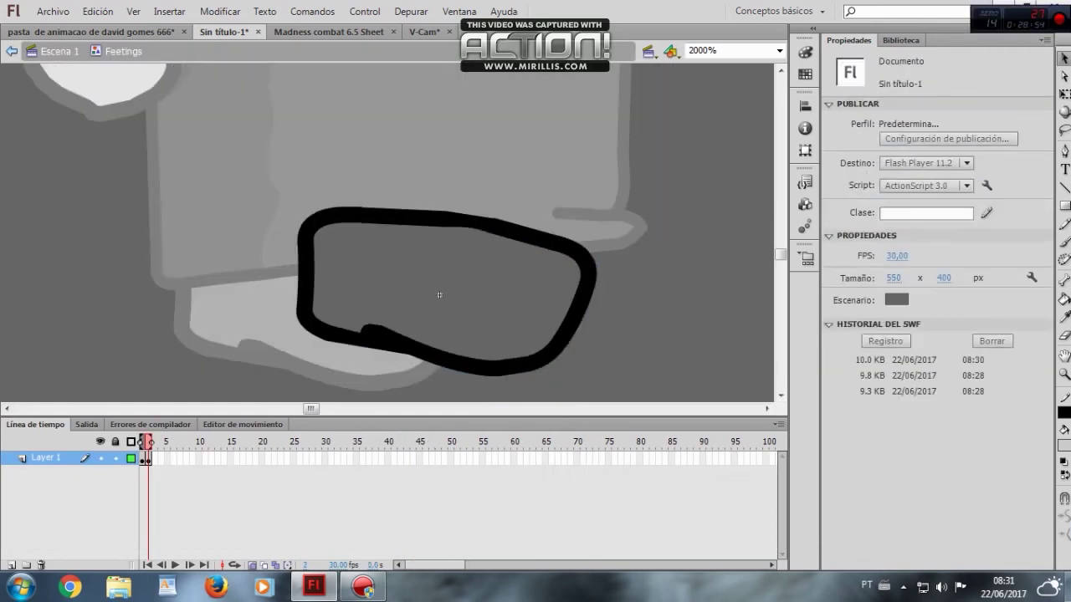
{"action": "key", "text": "ctrl+Return"}
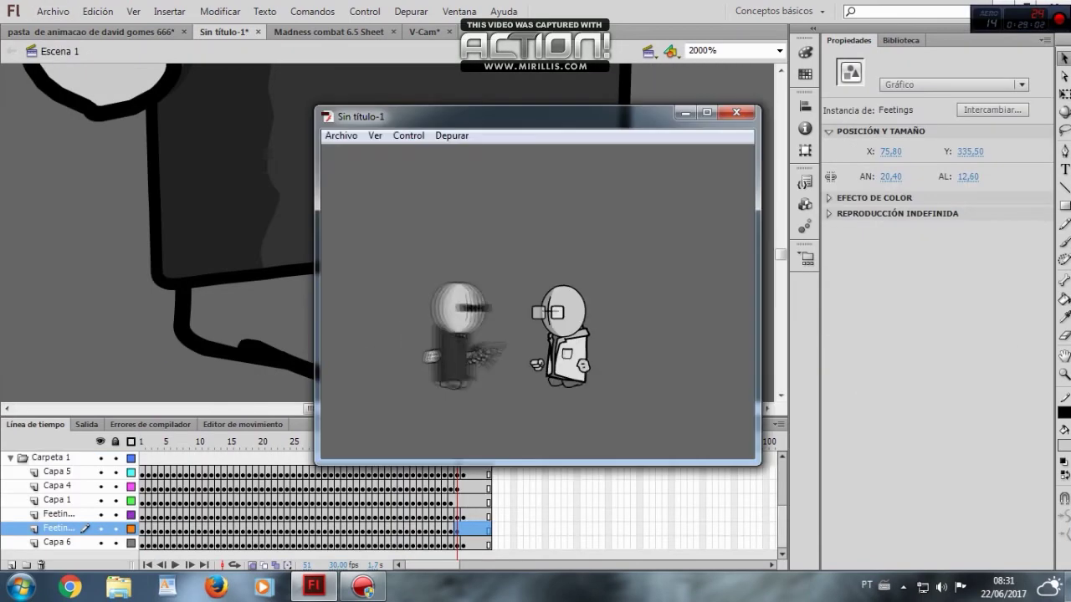
{"action": "key", "text": "ctrl+w"}
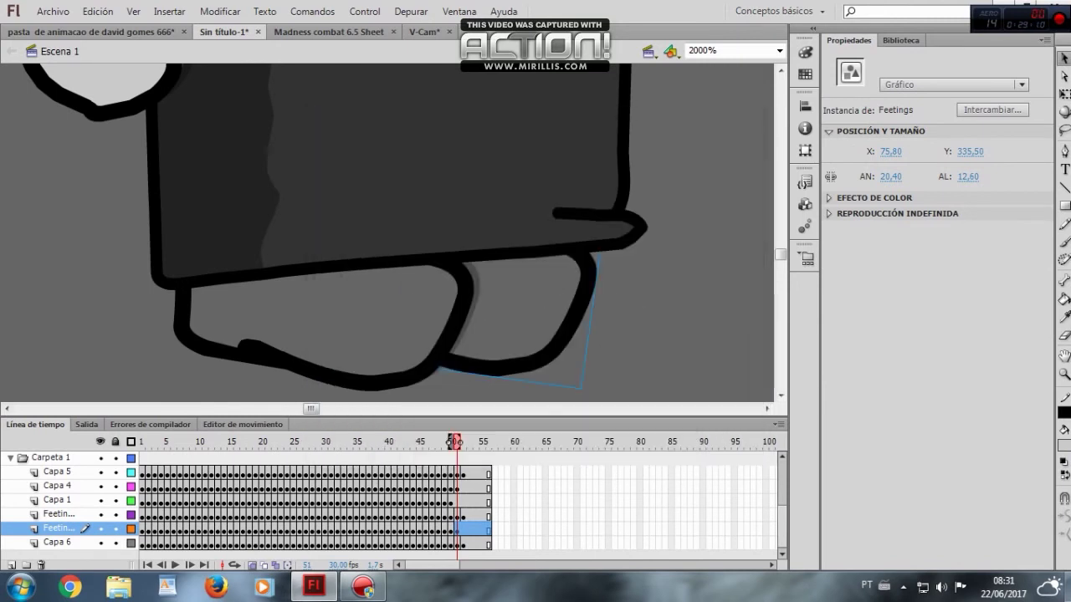
Preview the movie again to check the gunman's feet, with the stage zoomed out to 125%
{"action": "key", "text": "ctrl+Return"}
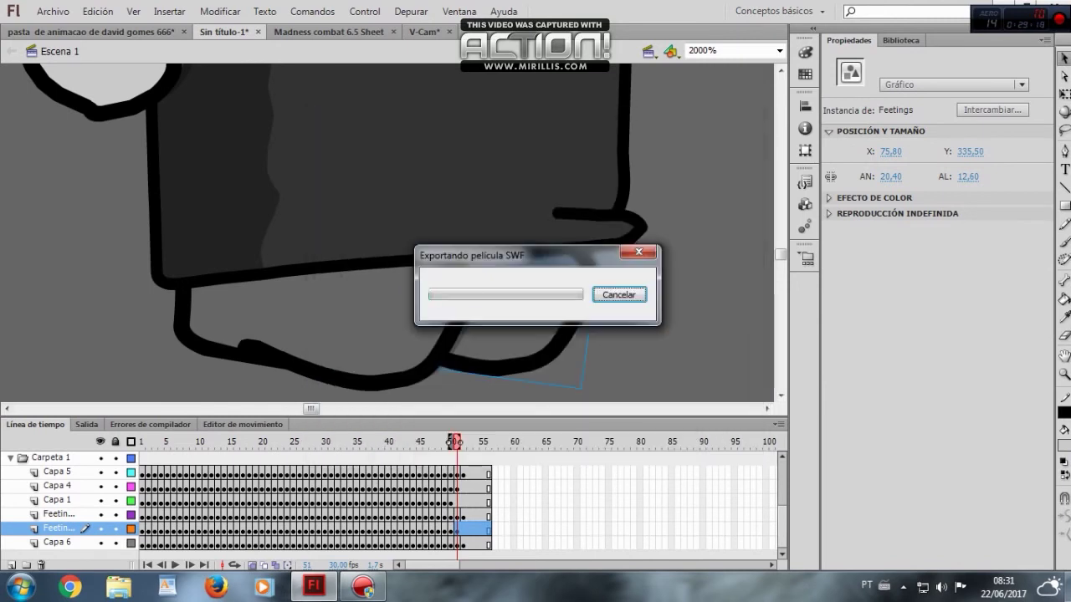
{"action": "key", "text": "ctrl+w"}
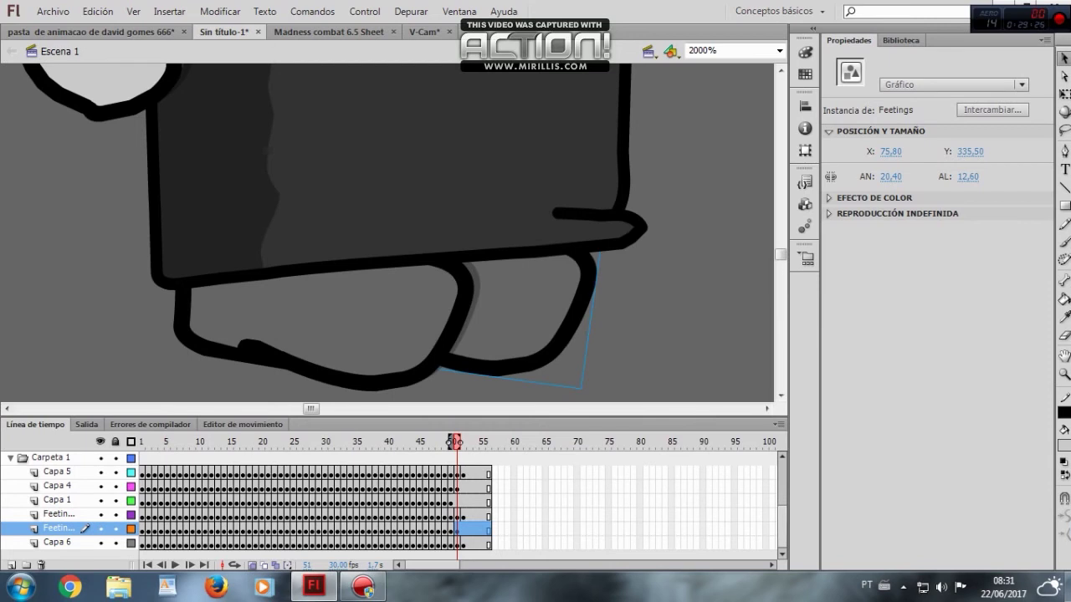
{"action": "key", "text": "Escape"}
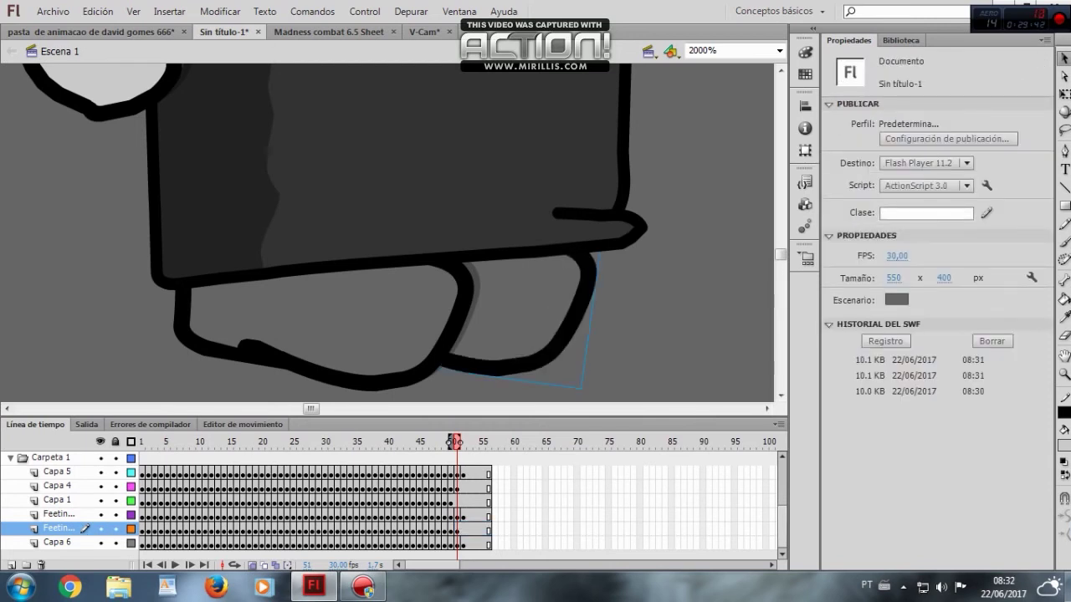
{"action": "left_click", "coordinate": [1064, 374]}
{"action": "left_click", "coordinate": [522, 181]}
{"action": "left_click", "coordinate": [522, 181]}
{"action": "left_click", "coordinate": [522, 180]}
{"action": "left_click", "coordinate": [522, 180]}
{"action": "key", "text": "ctrl+Return"}
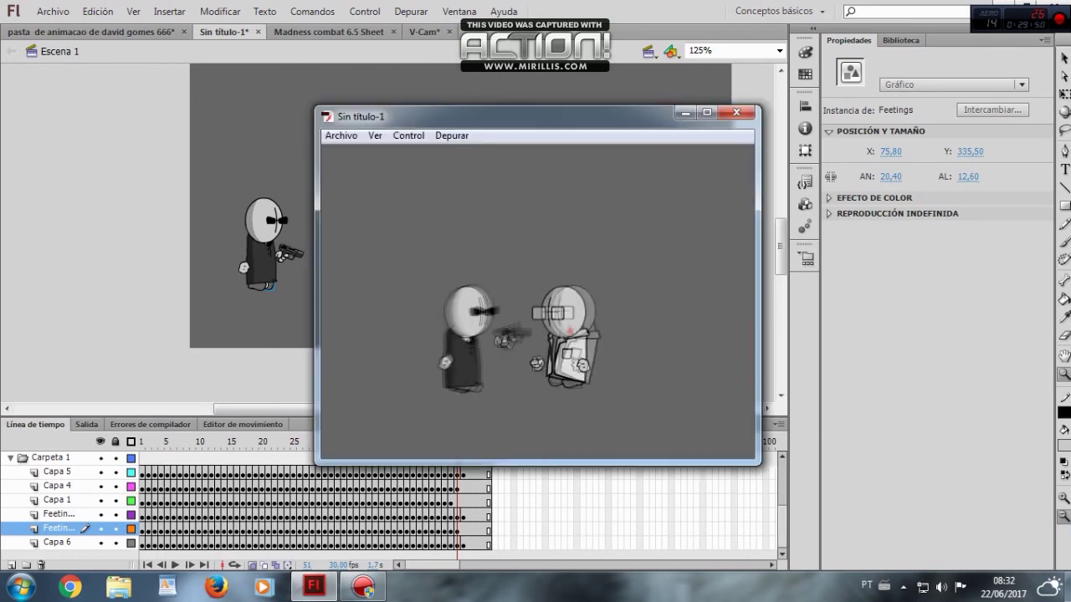
{"action": "key", "text": "ctrl+w"}
Add an empty layer between Capa 13 and the Carpeta 2 folder and set the Line tool to a white stroke
{"action": "scroll", "coordinate": [67, 505], "scroll_direction": "up", "scroll_amount": 3}
{"action": "left_click", "coordinate": [52, 471]}
{"action": "left_click", "coordinate": [11, 566]}
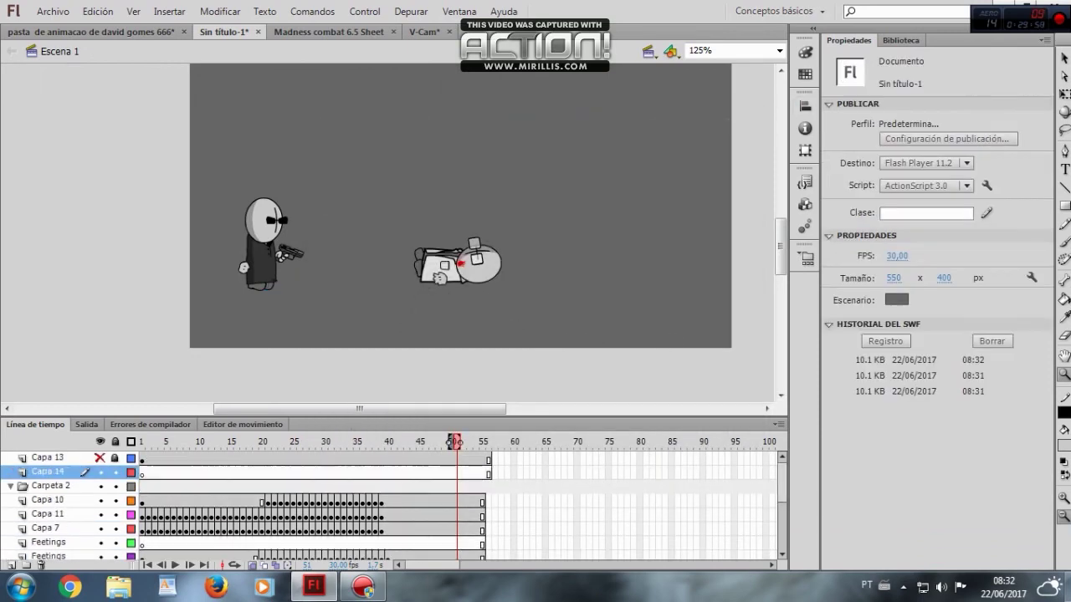
{"action": "left_click", "coordinate": [143, 473]}
{"action": "left_click", "coordinate": [1064, 412]}
{"action": "left_click", "coordinate": [835, 323]}
{"action": "left_click", "coordinate": [1064, 188]}
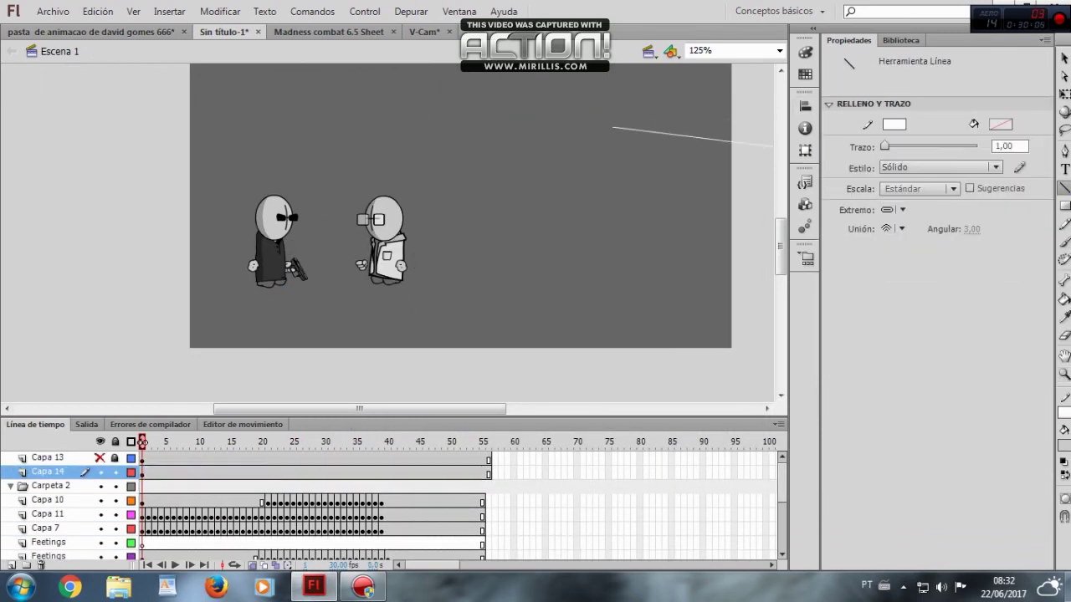
On frame 21 of Capa 14, draw a straight white bullet trail from the pistol's muzzle past the scientist
{"action": "left_click", "coordinate": [1064, 374]}
{"action": "left_click_drag", "start_coordinate": [219, 160], "coordinate": [403, 279]}
{"action": "left_click_drag", "start_coordinate": [143, 442], "coordinate": [269, 442]}
{"action": "left_click", "coordinate": [1064, 187]}
{"action": "left_click_drag", "start_coordinate": [512, 267], "coordinate": [802, 265]}
{"action": "left_click", "coordinate": [766, 409]}
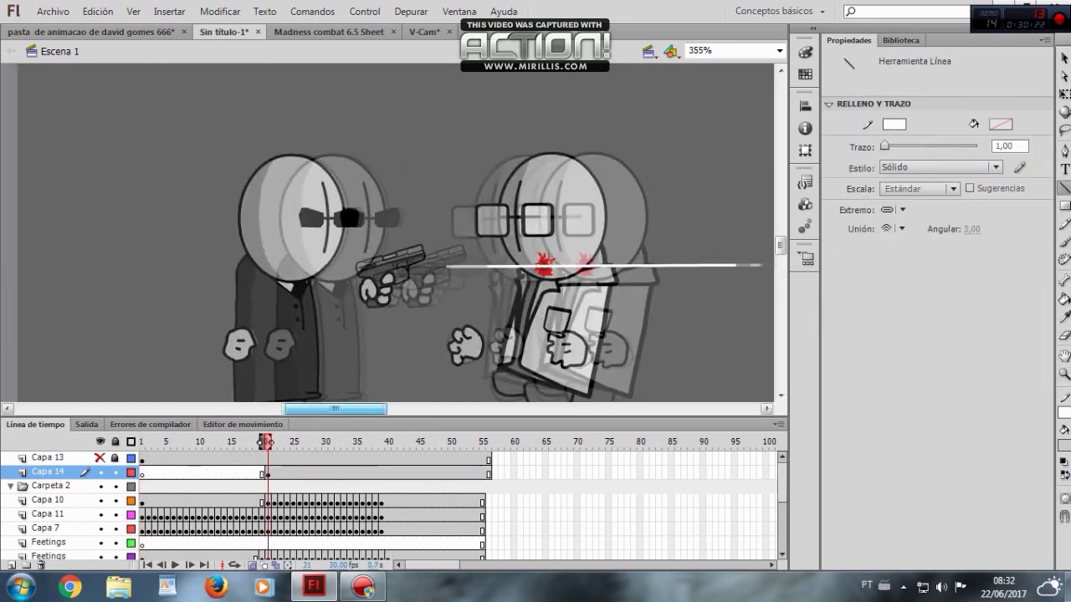
{"action": "left_click", "coordinate": [1064, 336]}
{"action": "left_click", "coordinate": [1065, 188]}
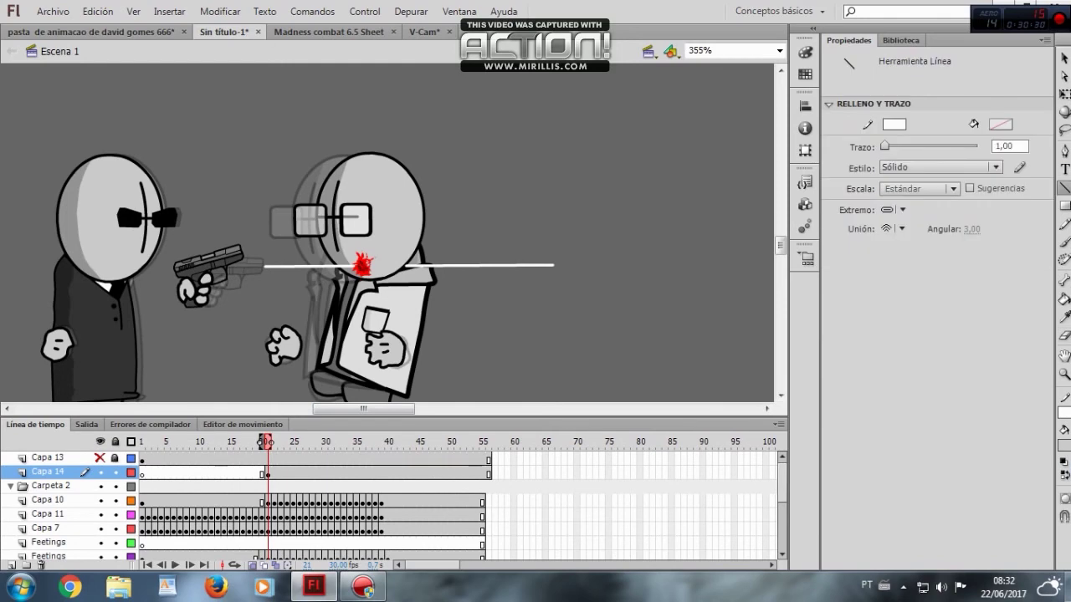
Continue the white bullet trail toward the stage's right edge on frames 22 and 23, and preview the movie
{"action": "key", "text": "F7"}
{"action": "left_click_drag", "start_coordinate": [763, 266], "coordinate": [1068, 267]}
{"action": "left_click", "coordinate": [766, 409]}
{"action": "key", "text": "F7"}
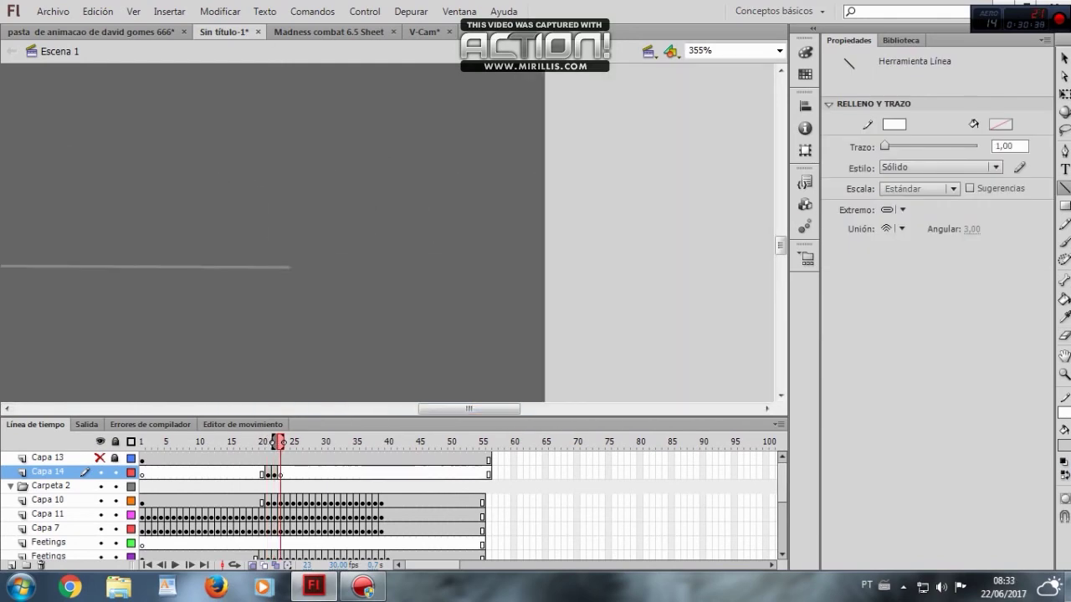
{"action": "key", "text": "ctrl+Return"}
{"action": "left_click", "coordinate": [739, 114]}
Add another layer above Capa 14 and insert blank keyframes on Capa 14 at frames 34 to 36
{"action": "left_click", "coordinate": [10, 566]}
{"action": "left_click", "coordinate": [293, 486]}
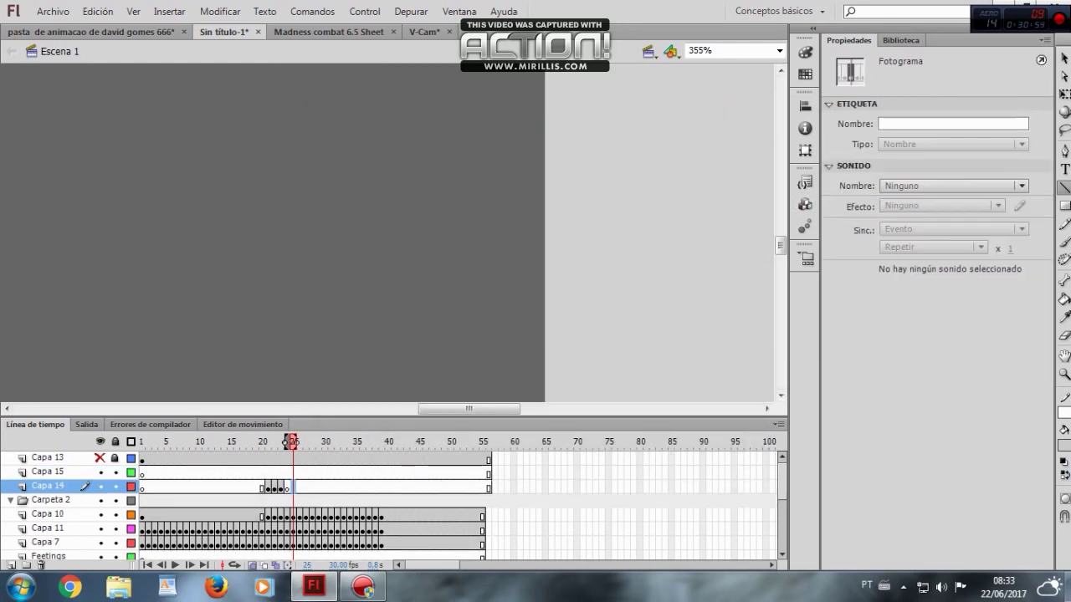
{"action": "left_click_drag", "start_coordinate": [469, 410], "coordinate": [331, 410]}
{"action": "left_click", "coordinate": [349, 486]}
{"action": "key", "text": "F7"}
{"action": "key", "text": "F7"}
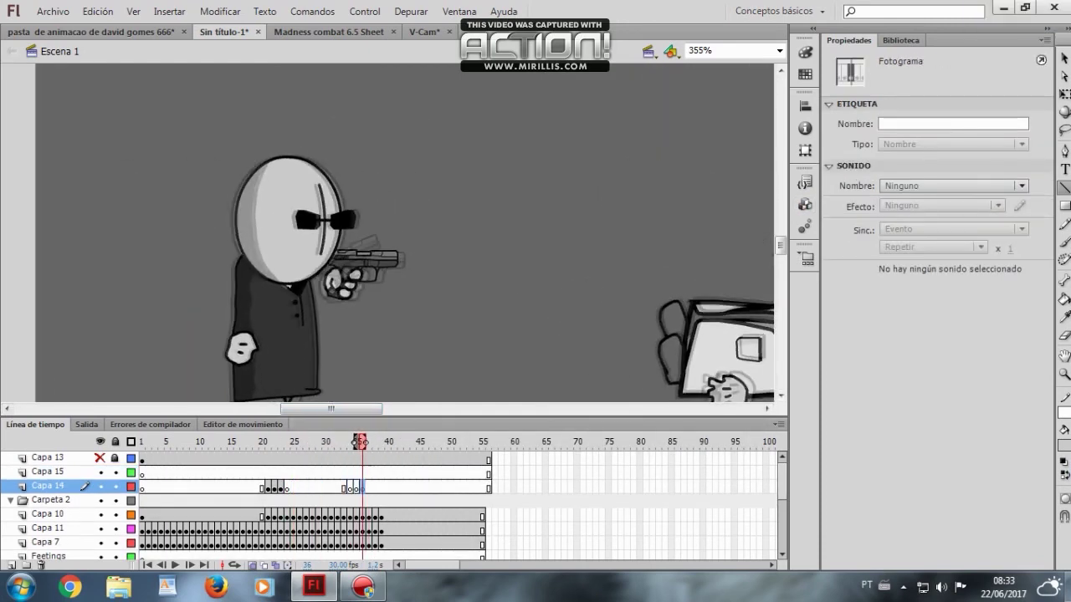
{"action": "key", "text": "F7"}
Draw a second white bullet trail from the pistol across the stage over frames 36 to 38, ending with a blank keyframe at frame 39
{"action": "left_click_drag", "start_coordinate": [397, 256], "coordinate": [1049, 256]}
{"action": "left_click_drag", "start_coordinate": [331, 409], "coordinate": [431, 409]}
{"action": "key", "text": "F7"}
{"action": "left_click_drag", "start_coordinate": [324, 258], "coordinate": [763, 257]}
{"action": "left_click_drag", "start_coordinate": [431, 409], "coordinate": [323, 409]}
{"action": "key", "text": "F7"}
{"action": "key", "text": "F7"}
Place an empty layer at the bottom of the layer stack, beneath Capa 6
{"action": "left_click", "coordinate": [48, 472]}
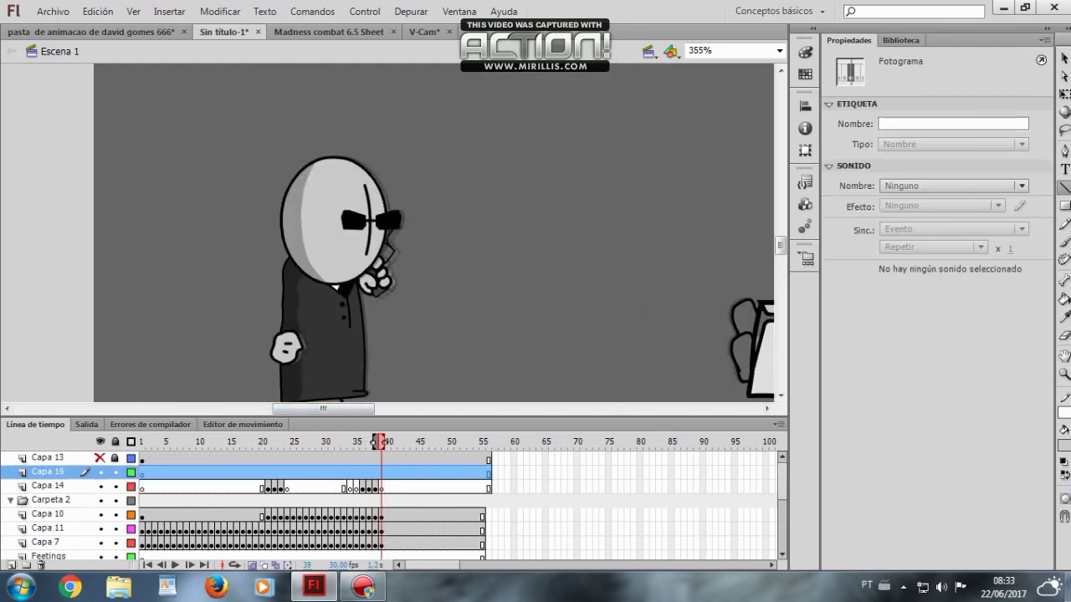
{"action": "scroll", "coordinate": [50, 515], "scroll_direction": "down", "scroll_amount": 4}
{"action": "left_click", "coordinate": [47, 555]}
{"action": "key", "text": "ctrl+z"}
{"action": "left_click_drag", "start_coordinate": [48, 472], "coordinate": [48, 559]}
{"action": "scroll", "coordinate": [51, 515], "scroll_direction": "down", "scroll_amount": 1}
{"action": "mouse_move", "coordinate": [229, 442]}
{"action": "left_mouse_down"}
{"action": "mouse_move", "coordinate": [196, 442]}
{"action": "mouse_move", "coordinate": [268, 441]}
{"action": "mouse_move", "coordinate": [225, 441]}
{"action": "left_mouse_up"}
Copy a blood splatter from frame 14 of the sprite document and paste it between the characters in Sin título-1
{"action": "left_click", "coordinate": [91, 31]}
{"action": "left_click", "coordinate": [242, 442]}
{"action": "key", "text": "ctrl+a"}
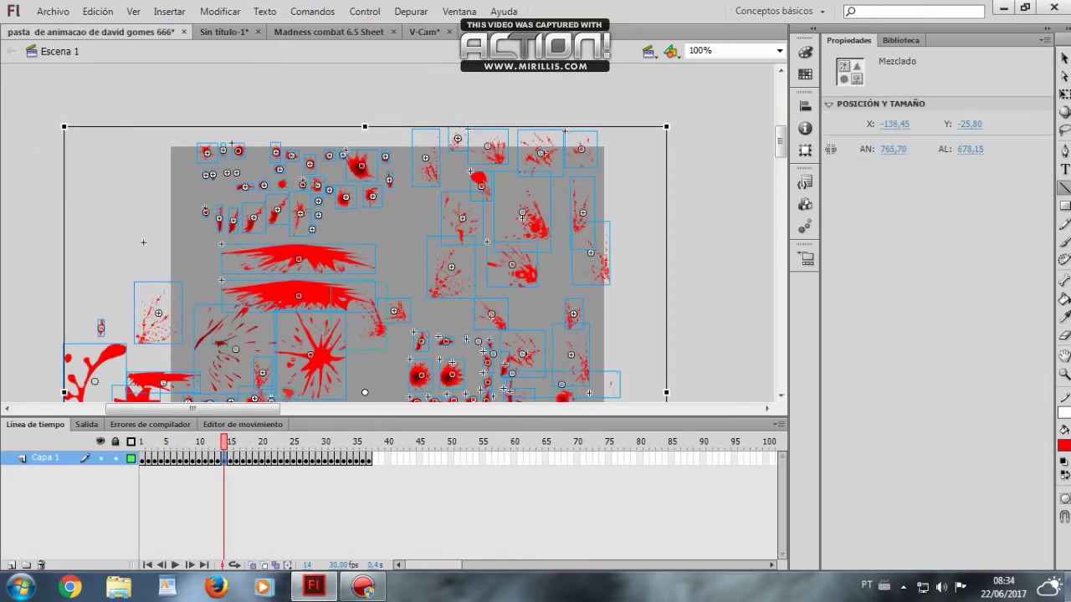
{"action": "left_click", "coordinate": [661, 201]}
{"action": "left_click", "coordinate": [535, 225]}
{"action": "key", "text": "ctrl+c"}
{"action": "left_click", "coordinate": [239, 32]}
{"action": "key", "text": "ctrl+v"}
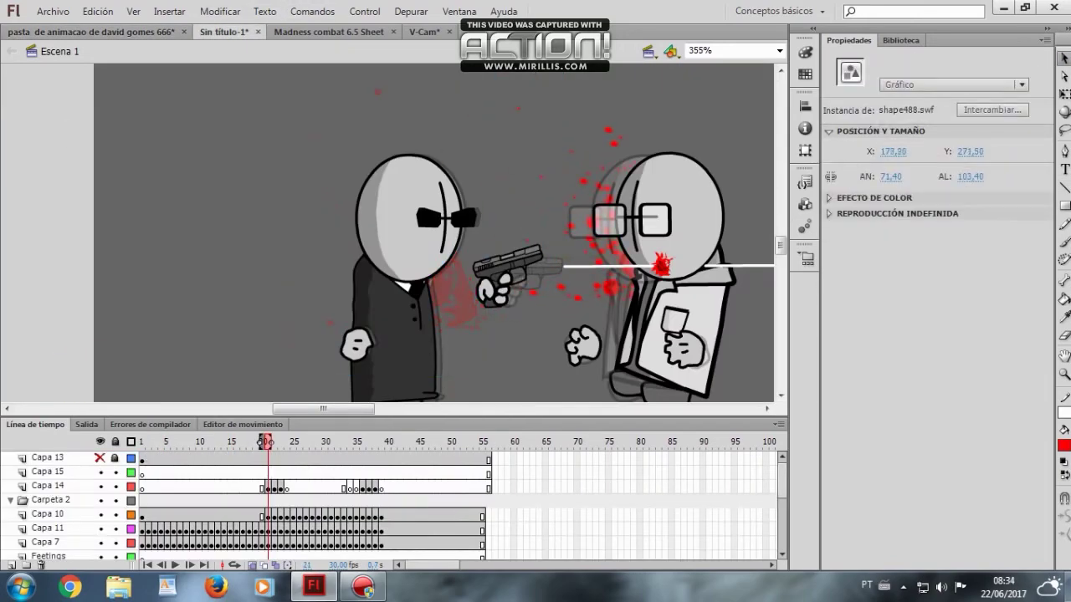
Make the blood splatter on the bottom layer start at frame 21, clearing it from frame 20
{"action": "scroll", "coordinate": [259, 515], "scroll_direction": "down", "scroll_amount": 5}
{"action": "left_click", "coordinate": [261, 544]}
{"action": "key", "text": "F6"}
{"action": "key", "text": "period"}
{"action": "key", "text": "F6"}
{"action": "key", "text": "comma"}
{"action": "key", "text": "Delete"}
{"action": "key", "text": "comma"}
{"action": "key", "text": "Delete"}
{"action": "key", "text": "period"}
{"action": "key", "text": "period"}
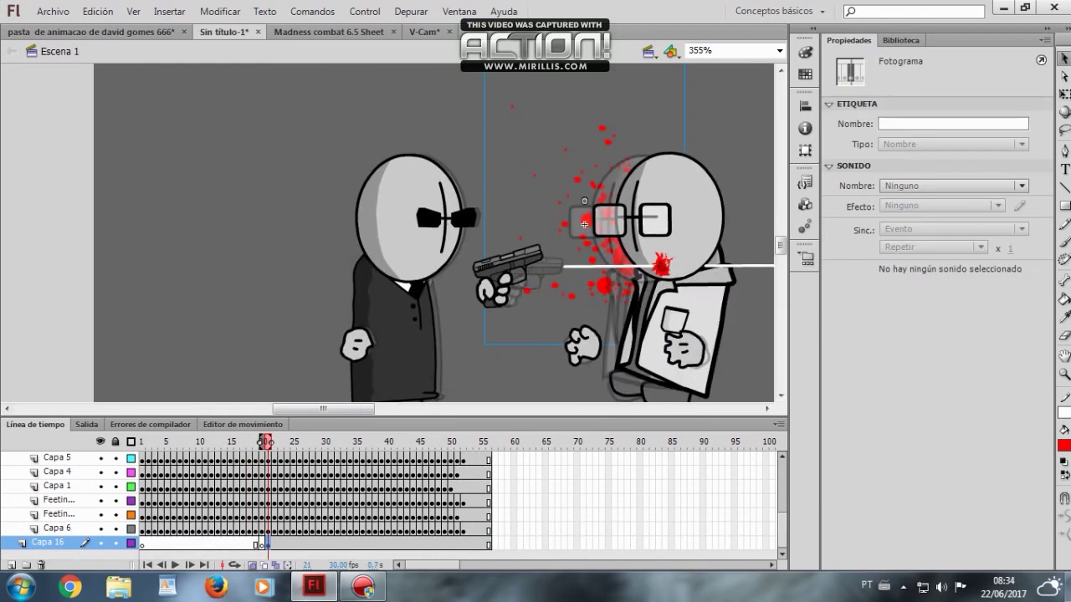
Add keyframes for the blood splatter on the frames after 21, through frame 27
{"action": "key", "text": "F6"}
{"action": "key", "text": "F6"}
{"action": "key", "text": "F6"}
{"action": "key", "text": "F6"}
Copy the animated My Blood Mix2 symbol from frame 15 of the sprite document and return to the scene
{"action": "scroll", "coordinate": [259, 511], "scroll_direction": "up", "scroll_amount": 5}
{"action": "left_click", "coordinate": [740, 330]}
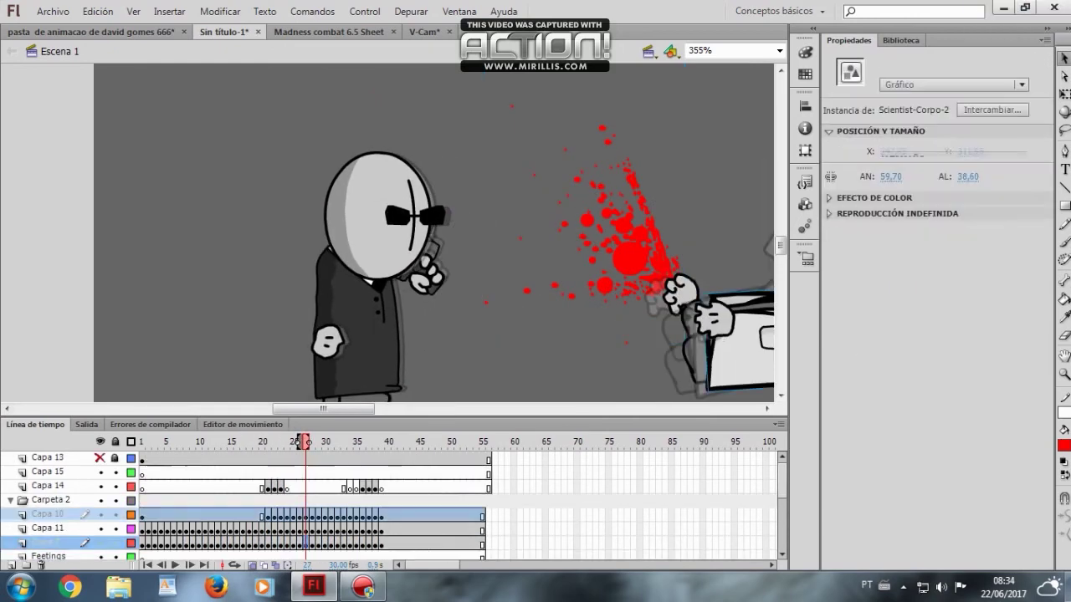
{"action": "left_click", "coordinate": [90, 32]}
{"action": "key", "text": "period"}
{"action": "left_click", "coordinate": [363, 281]}
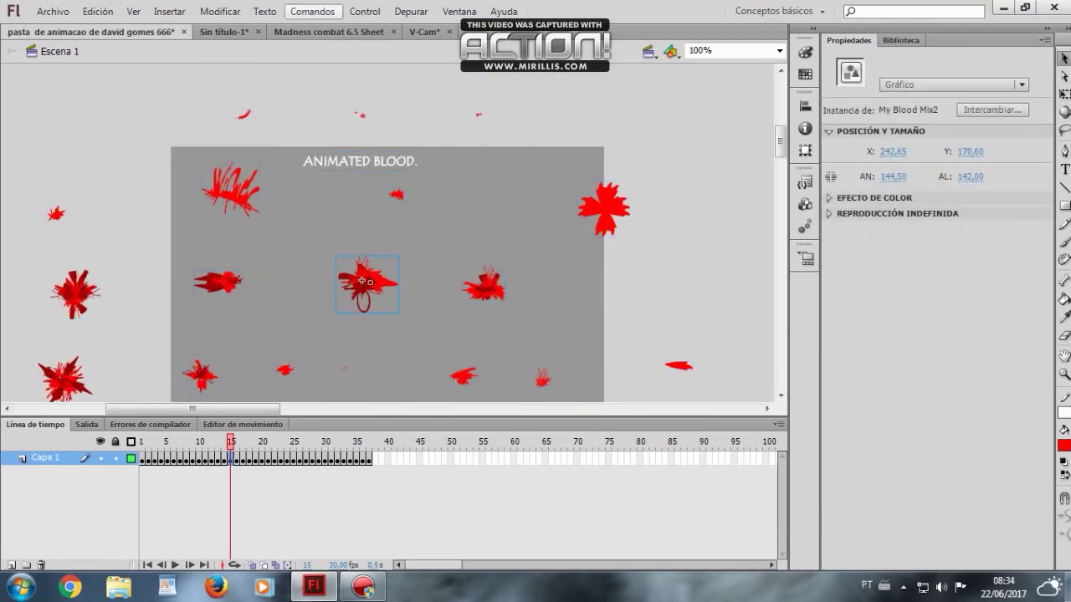
{"action": "key", "text": "ctrl+Tab"}
On a new layer above Capa 10, paste the animated blood at frame 21 and move it onto the scientist
{"action": "left_click", "coordinate": [483, 441]}
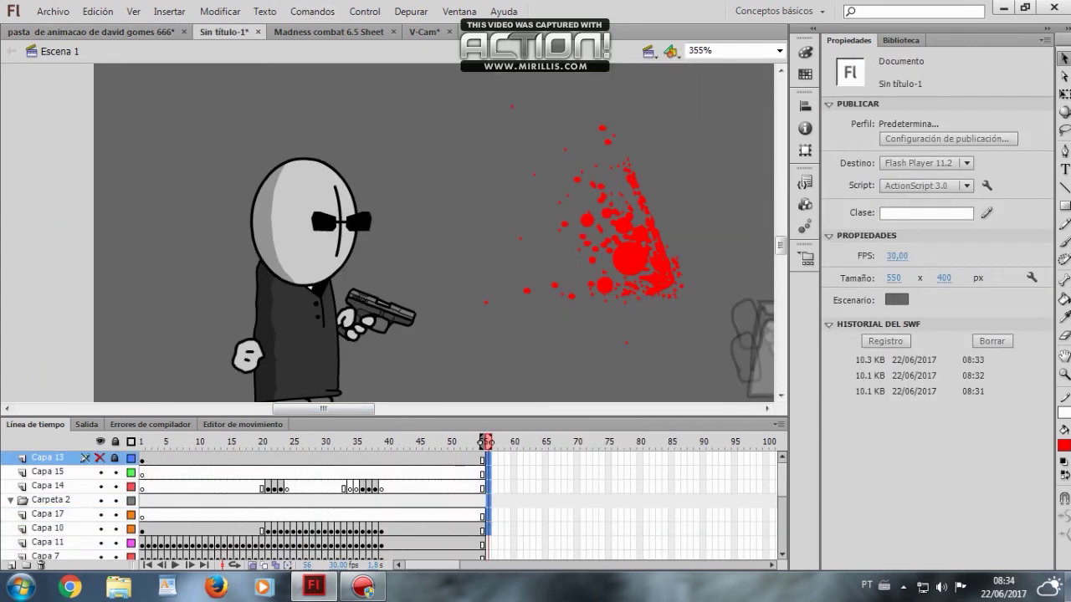
{"action": "left_click", "coordinate": [142, 515]}
{"action": "left_click", "coordinate": [274, 515]}
{"action": "key", "text": "comma"}
{"action": "key", "text": "F6"}
{"action": "key", "text": "ctrl+v"}
{"action": "left_click_drag", "start_coordinate": [381, 226], "coordinate": [616, 242]}
Keyframe the scaled-down My Blood Mix2 blood on Capa 17 frame by frame through frame 34, and preview the movie
{"action": "key", "text": "period"}
{"action": "key", "text": "period"}
{"action": "key", "text": "period"}
{"action": "key", "text": "period"}
{"action": "key", "text": "period"}
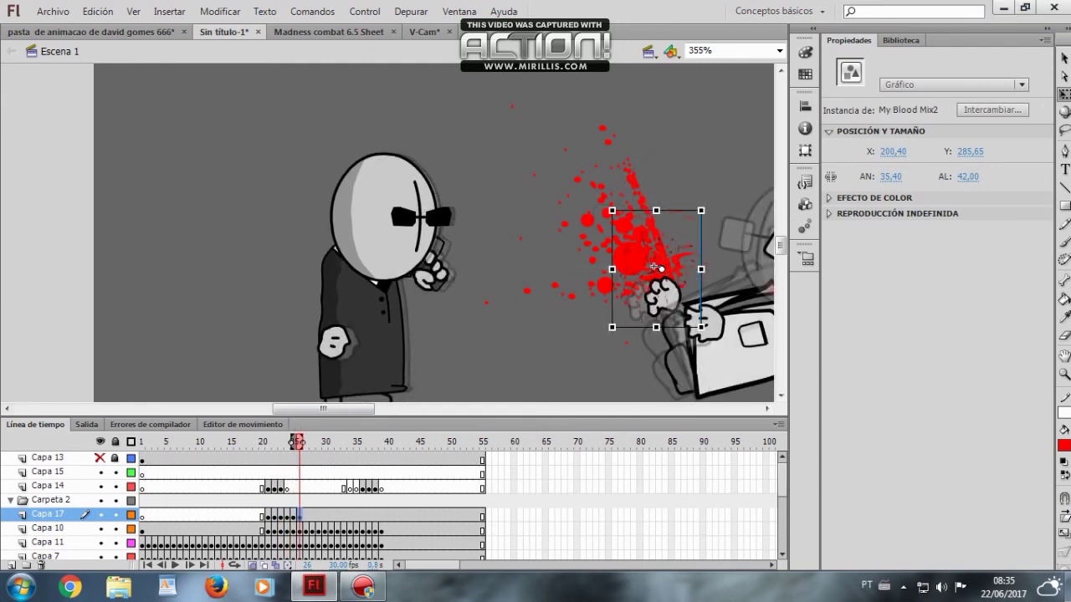
{"action": "key", "text": "ctrl+Return"}
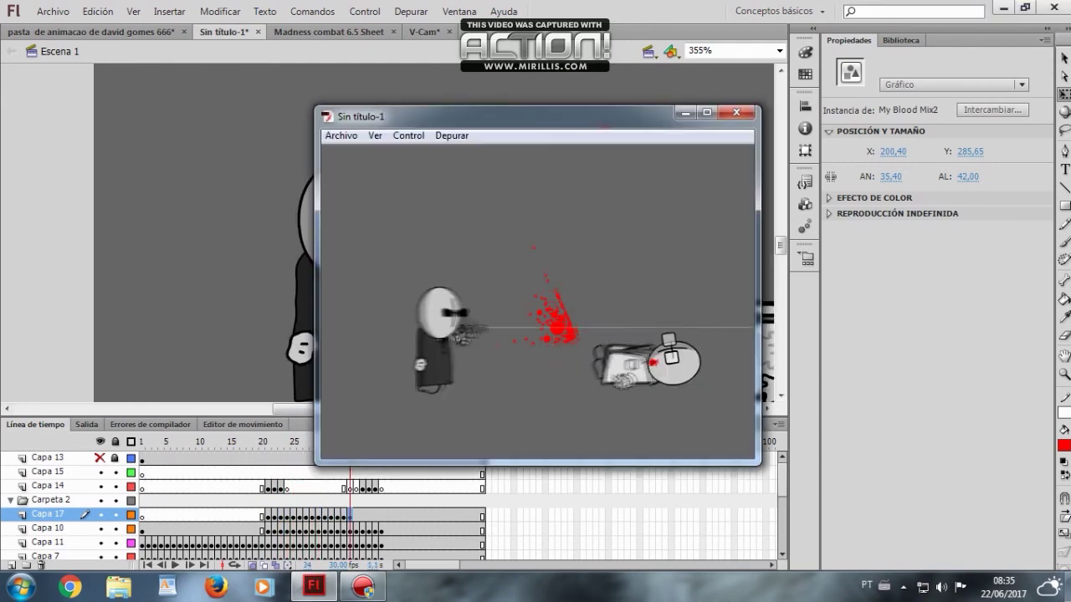
{"action": "key", "text": "ctrl+w"}
{"action": "key", "text": "Return"}
{"action": "scroll", "coordinate": [251, 507], "scroll_direction": "down", "scroll_amount": 3}
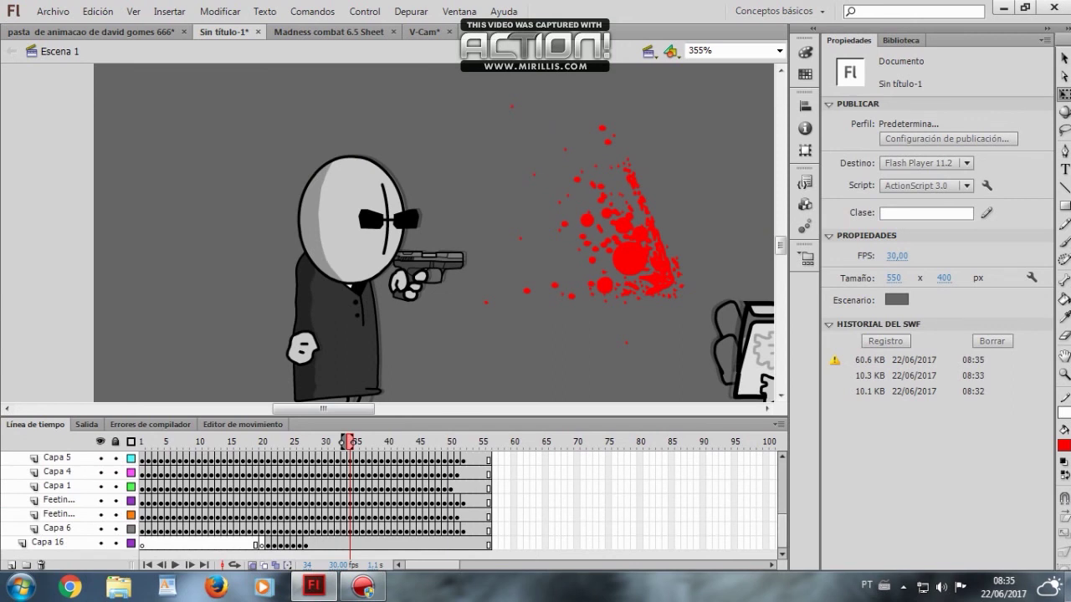
Look through frame 17 and the library of the sprite document for usable assets
{"action": "left_click", "coordinate": [83, 32]}
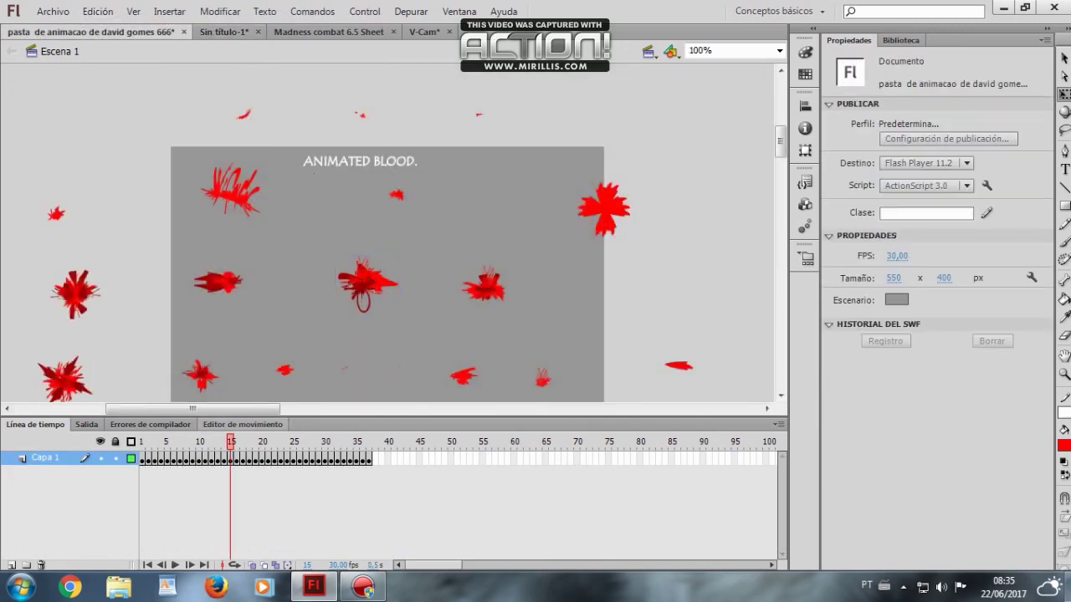
{"action": "left_click", "coordinate": [243, 459]}
{"action": "left_click", "coordinate": [401, 242]}
{"action": "scroll", "coordinate": [402, 243], "scroll_direction": "down", "scroll_amount": 10}
{"action": "scroll", "coordinate": [402, 242], "scroll_direction": "up", "scroll_amount": 10}
{"action": "left_click", "coordinate": [902, 40]}
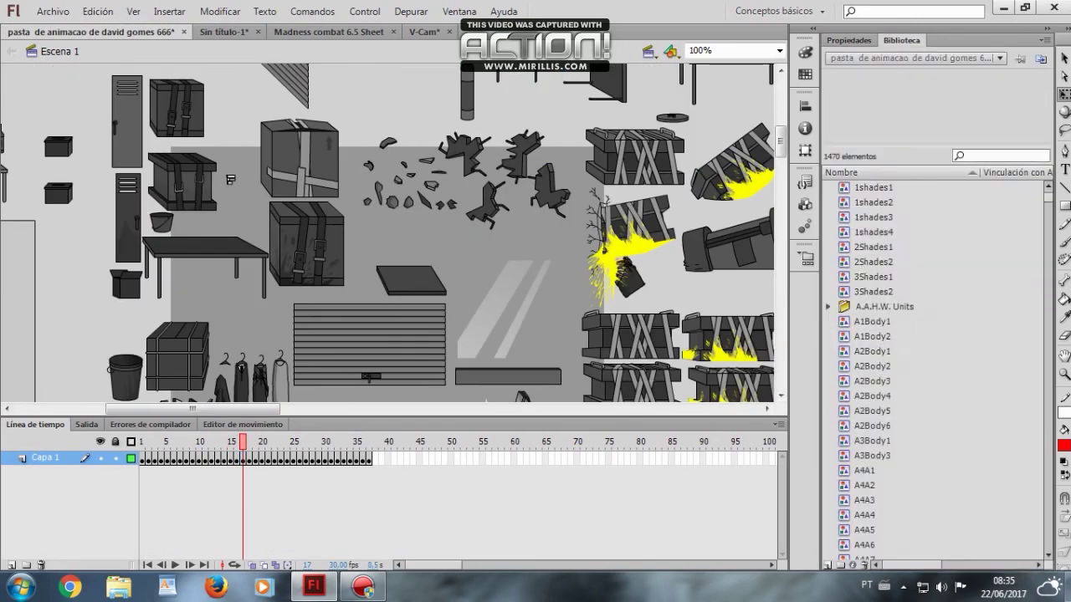
{"action": "scroll", "coordinate": [929, 376], "scroll_direction": "down", "scroll_amount": 15}
Open the incident_110a_sprites document, accepting the default substitutes for its missing fonts
{"action": "left_click", "coordinate": [53, 12]}
{"action": "left_click", "coordinate": [63, 46]}
{"action": "left_click_drag", "start_coordinate": [526, 110], "coordinate": [526, 146]}
{"action": "left_click", "coordinate": [191, 231]}
{"action": "key", "text": "Return"}
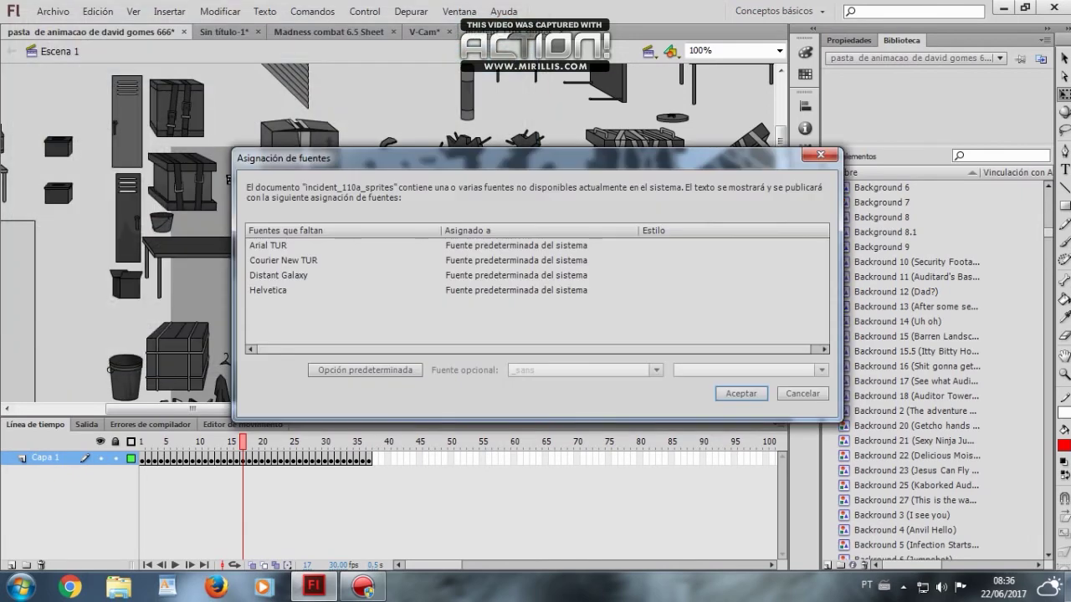
{"action": "key", "text": "Return"}
Expand the Sound folder in the incident_110a_sprites library and listen to sound 1012, ending on sound 1018
{"action": "scroll", "coordinate": [929, 377], "scroll_direction": "down", "scroll_amount": 10}
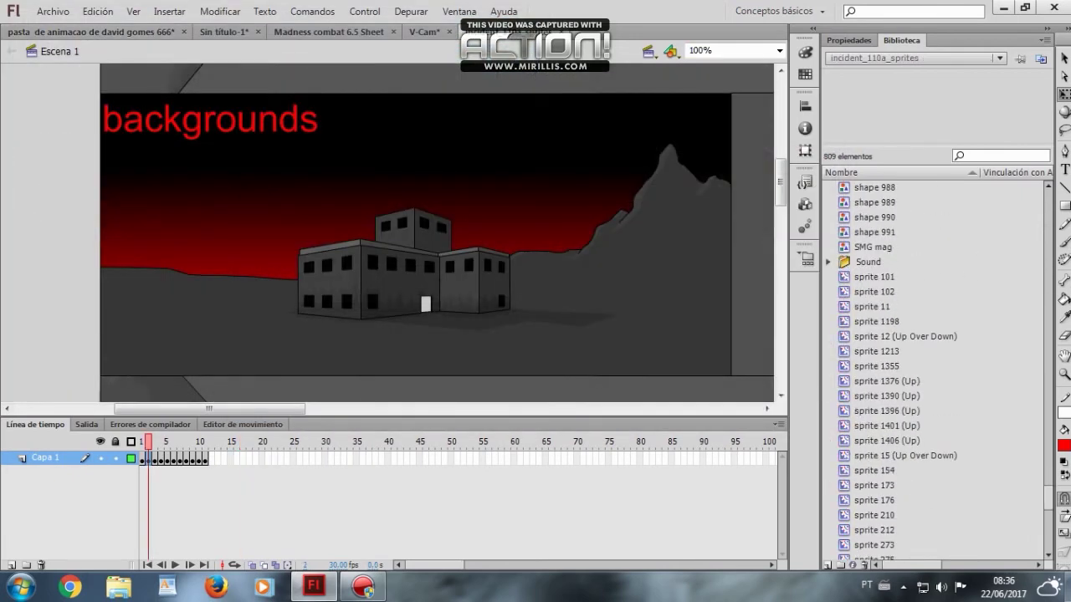
{"action": "left_click", "coordinate": [829, 262]}
{"action": "left_click", "coordinate": [894, 277]}
{"action": "left_click", "coordinate": [1046, 76]}
{"action": "left_click", "coordinate": [894, 293]}
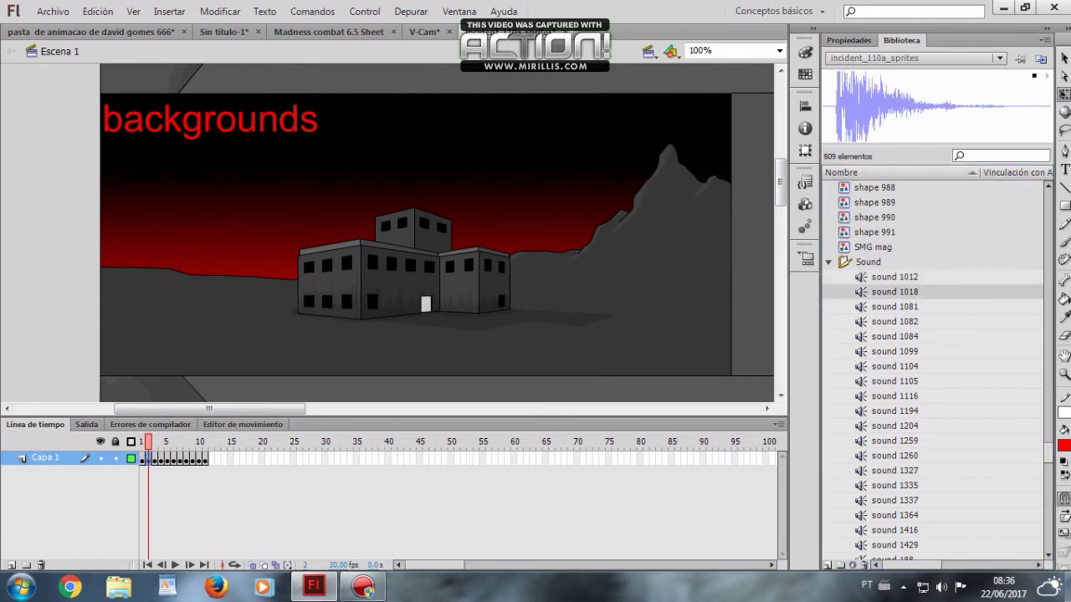
Audition the library sounds down to sound 1105 and place a sound on Capa 17 at frame 34 in Sin título-1
{"action": "key", "text": "Down"}
{"action": "key", "text": "Down"}
{"action": "key", "text": "Down"}
{"action": "key", "text": "Down"}
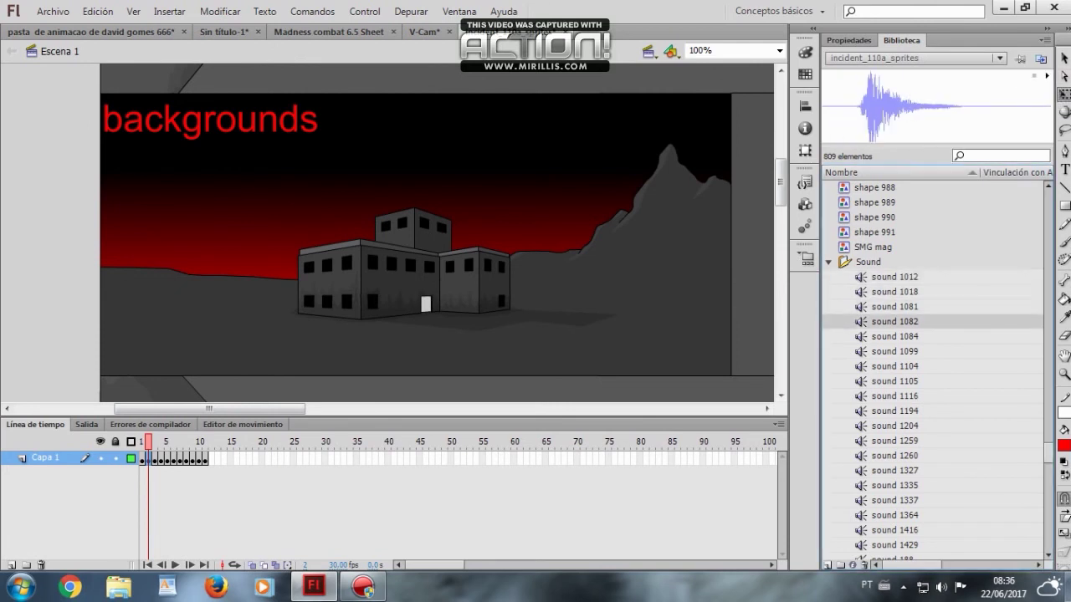
{"action": "key", "text": "Down"}
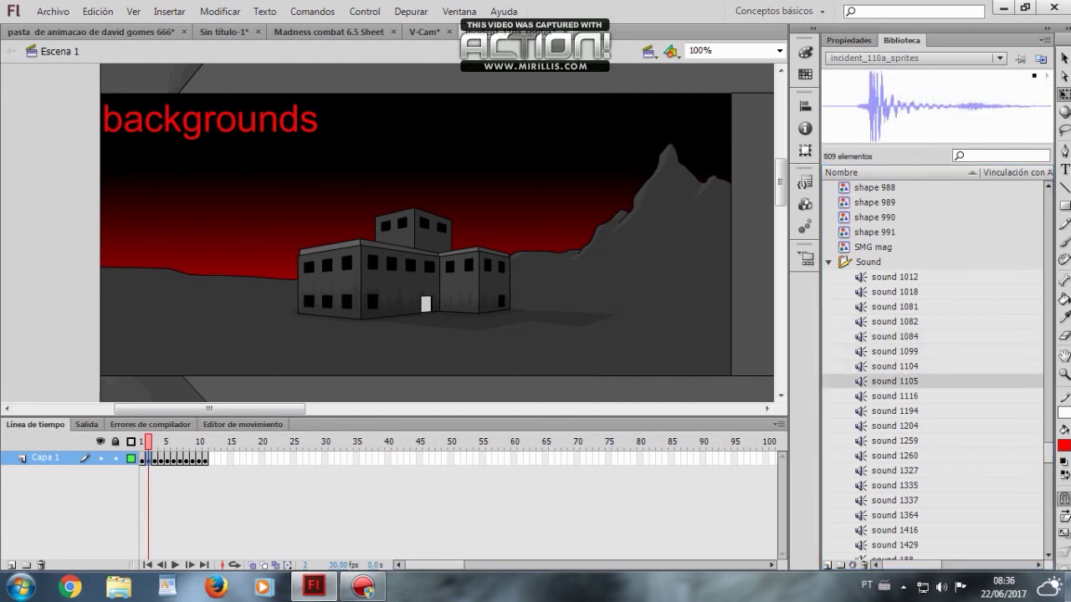
{"action": "left_click", "coordinate": [224, 32]}
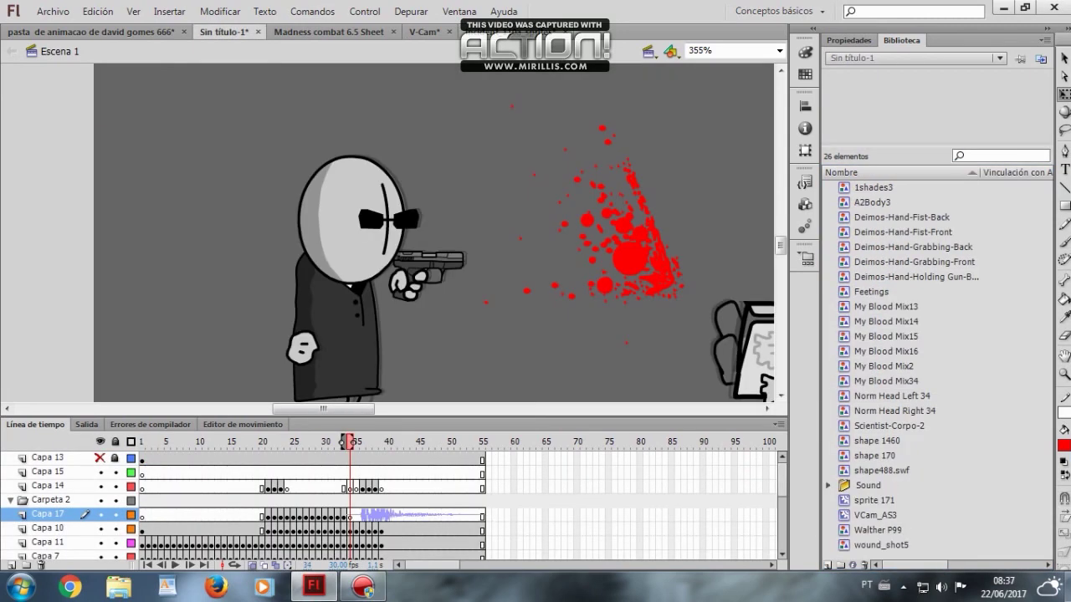
Undo the sound placement on Capa 17 together with the sound edits made before it
{"action": "key", "text": "ctrl+z"}
{"action": "key", "text": "ctrl+z"}
{"action": "key", "text": "ctrl+z"}
{"action": "key", "text": "ctrl+z"}
{"action": "key", "text": "ctrl+z"}
{"action": "key", "text": "ctrl+z"}
{"action": "key", "text": "ctrl+z"}
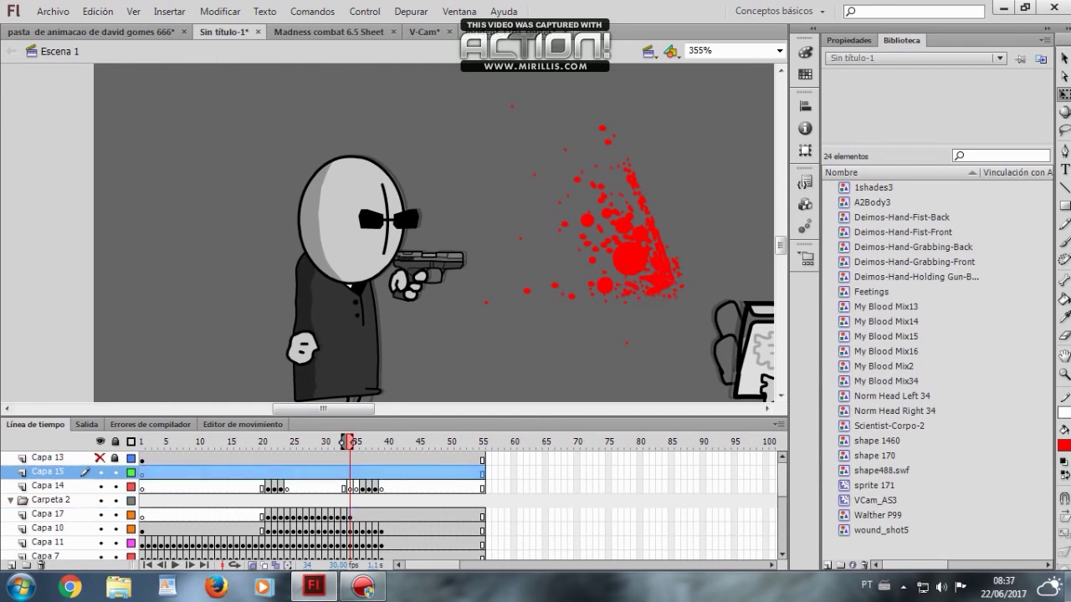
Restore the gunshot sounds on Capa 15, with the second one at frame 34, and test the movie
{"action": "key", "text": "ctrl+y"}
{"action": "key", "text": "ctrl+y"}
{"action": "key", "text": "ctrl+y"}
{"action": "key", "text": "ctrl+y"}
{"action": "key", "text": "ctrl+y"}
{"action": "key", "text": "ctrl+y"}
{"action": "key", "text": "ctrl+y"}
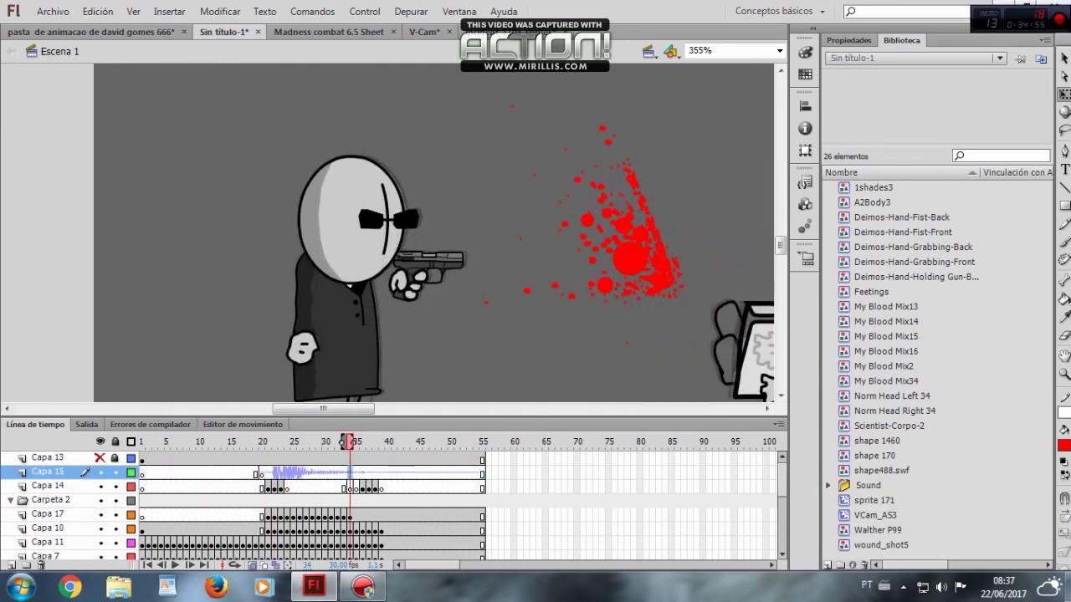
{"action": "key", "text": "ctrl+Return"}
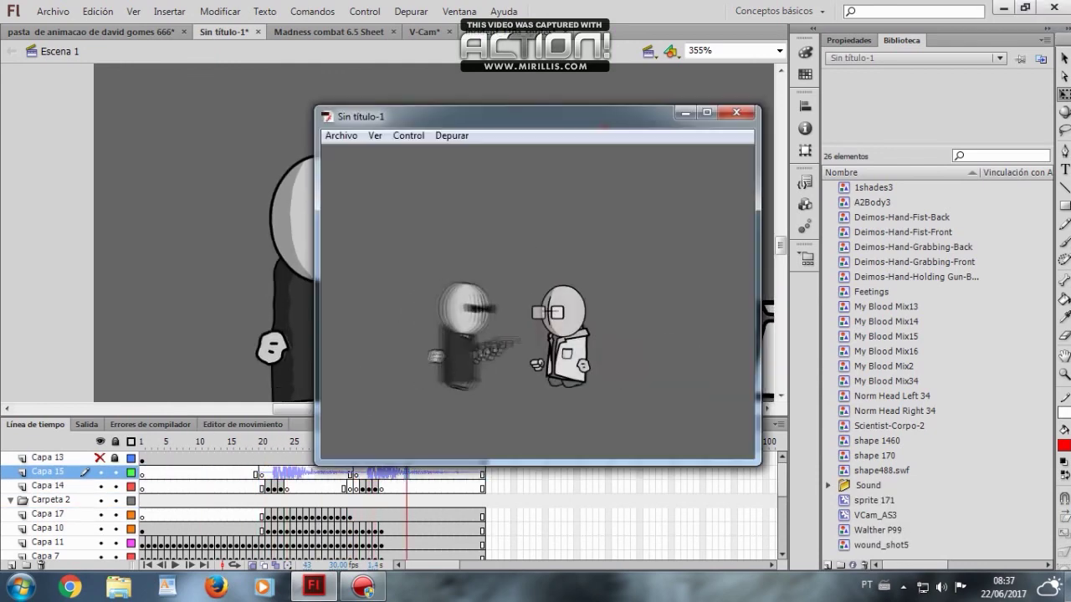
{"action": "key", "text": "ctrl+w"}
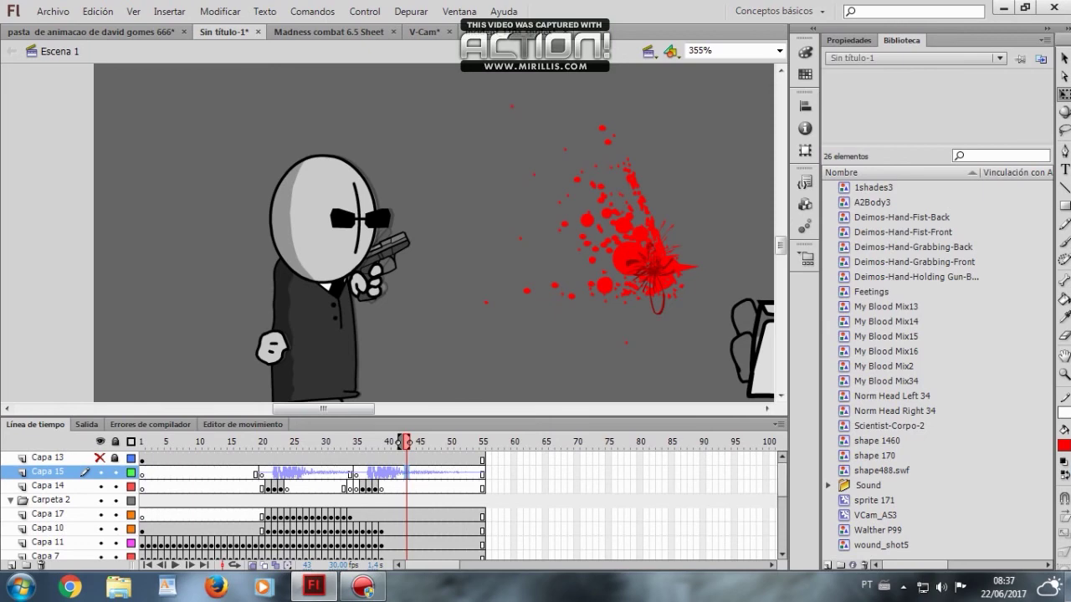
Save the animation as a Flash CS6 document named Sin títuvideo do youtube in the mandness coma folder
{"action": "left_click", "coordinate": [53, 11]}
{"action": "left_click", "coordinate": [92, 144]}
{"action": "left_click_drag", "start_coordinate": [525, 105], "coordinate": [525, 236]}
{"action": "left_click", "coordinate": [180, 296]}
{"action": "key", "text": "BackSpace"}
{"action": "key", "text": "BackSpace"}
{"action": "key", "text": "BackSpace"}
{"action": "key", "text": "BackSpace"}
{"action": "type", "text": "video do youtub"}
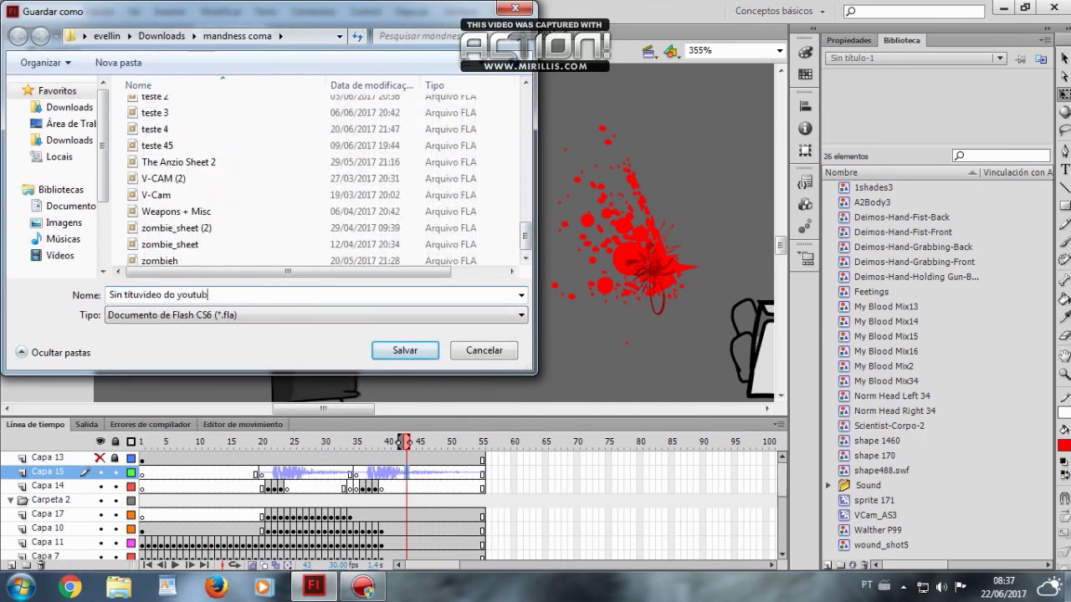
{"action": "key", "text": "Return"}
Reopen the saved Sin títuvideo do youtube document
{"action": "key", "text": "ctrl+o"}
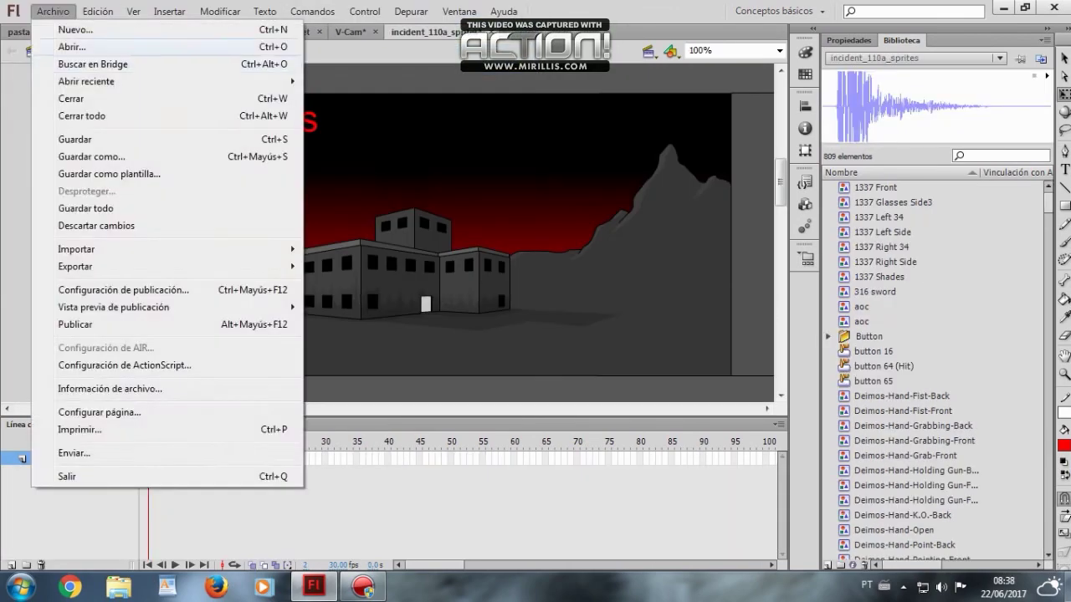
{"action": "scroll", "coordinate": [326, 201], "scroll_direction": "up", "scroll_amount": 1}
{"action": "key", "text": "Escape"}
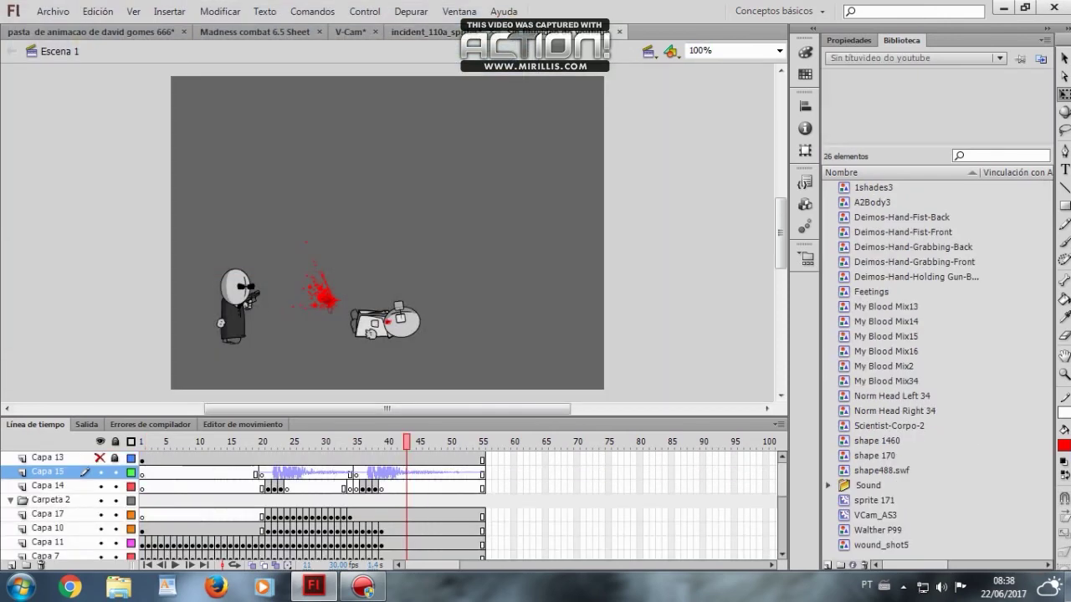
Set the SWF output location to the animações prontas folder in the publish settings and publish the movie
{"action": "left_click", "coordinate": [98, 11]}
{"action": "mouse_move", "coordinate": [53, 12]}
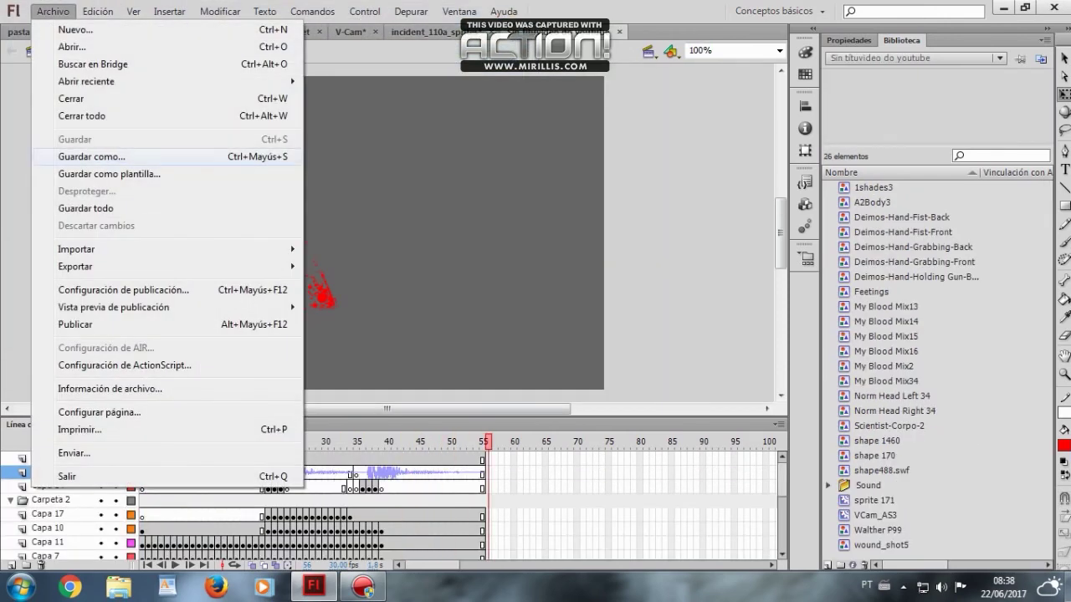
{"action": "left_click", "coordinate": [123, 290]}
{"action": "left_click", "coordinate": [729, 103]}
{"action": "left_click", "coordinate": [344, 193]}
{"action": "double_click", "coordinate": [481, 319]}
{"action": "left_click", "coordinate": [680, 436]}
{"action": "left_click", "coordinate": [599, 545]}
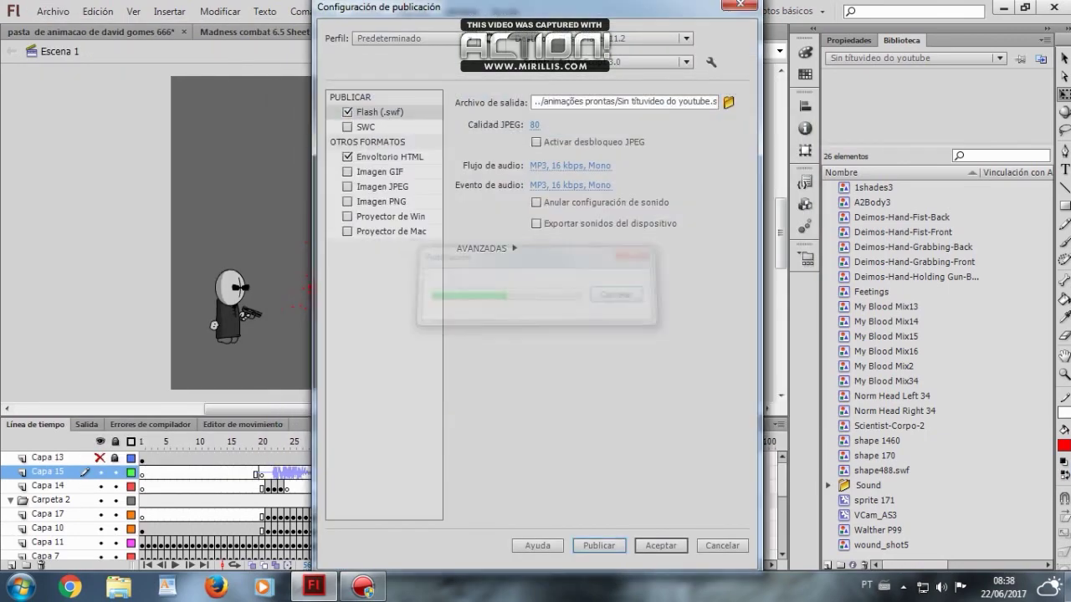
{"action": "left_click", "coordinate": [661, 545]}
Find and launch the Swivel converter
{"action": "left_click", "coordinate": [20, 588]}
{"action": "key", "text": "Escape"}
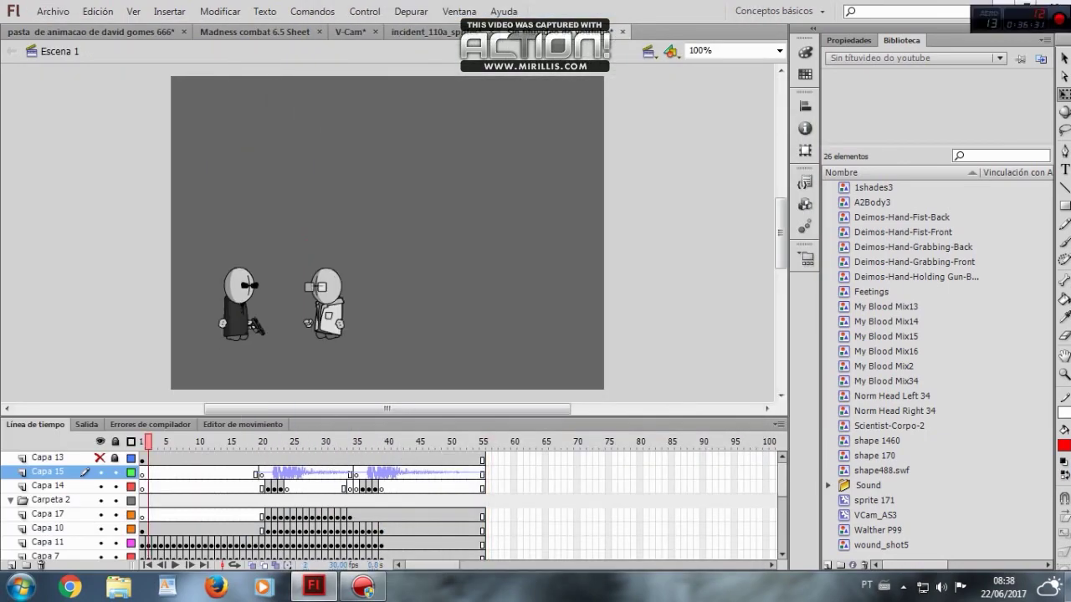
{"action": "key", "text": "super"}
{"action": "type", "text": "swi"}
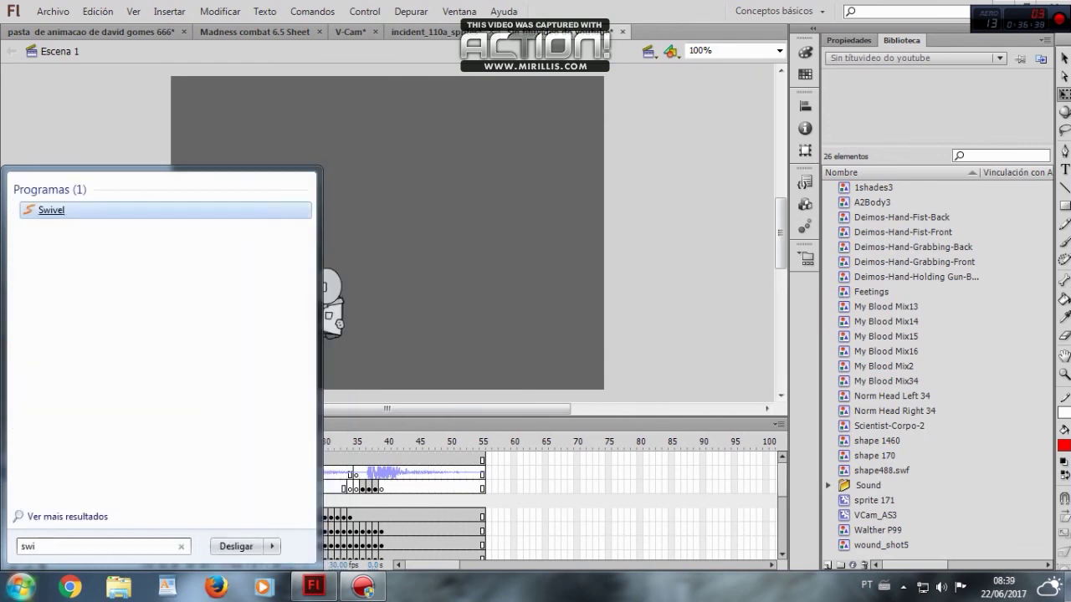
{"action": "key", "text": "Return"}
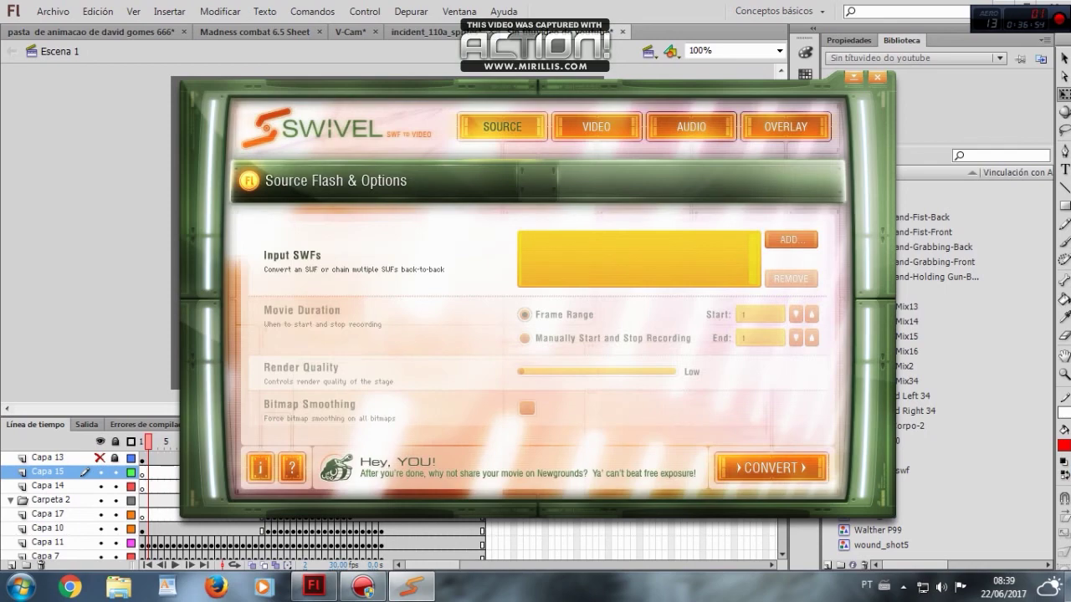
Add the Sin títuvideo do youtube SWF from the animações prontas folder as input and convert it to video
{"action": "left_click", "coordinate": [791, 239]}
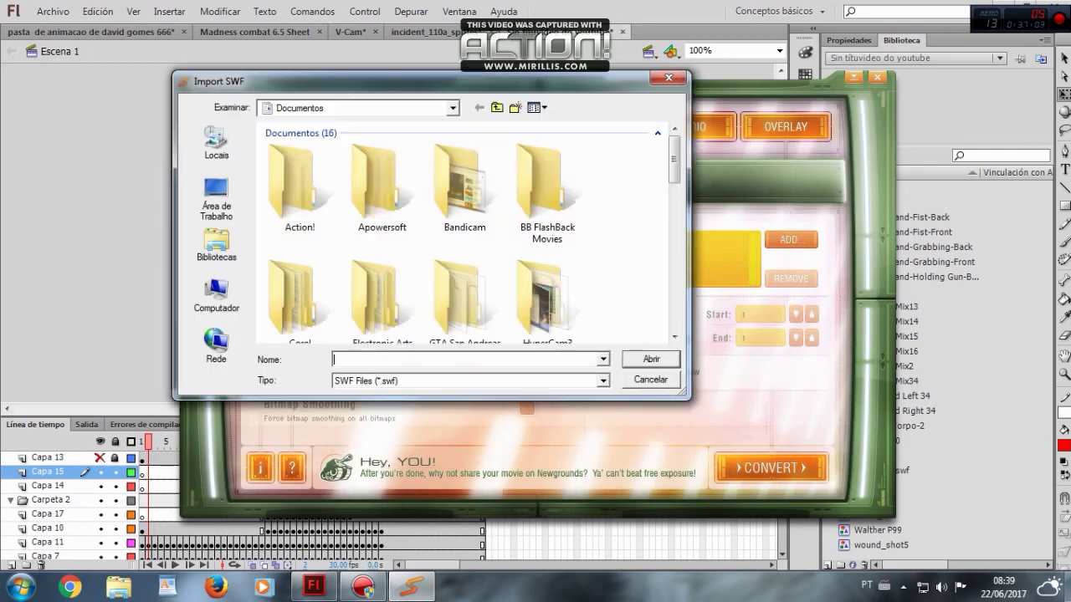
{"action": "double_click", "coordinate": [315, 178]}
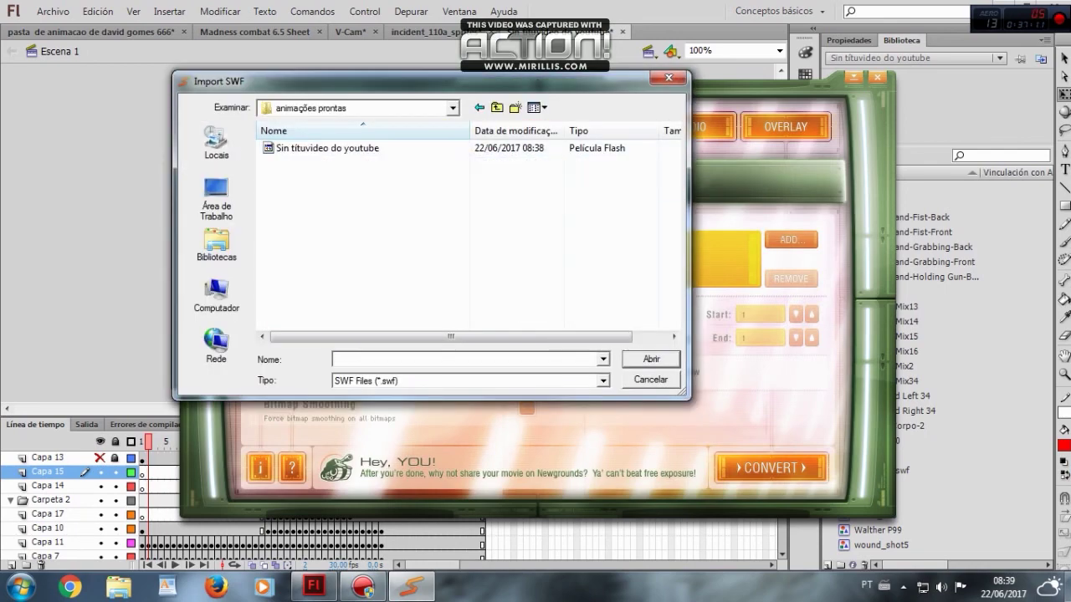
{"action": "double_click", "coordinate": [327, 148]}
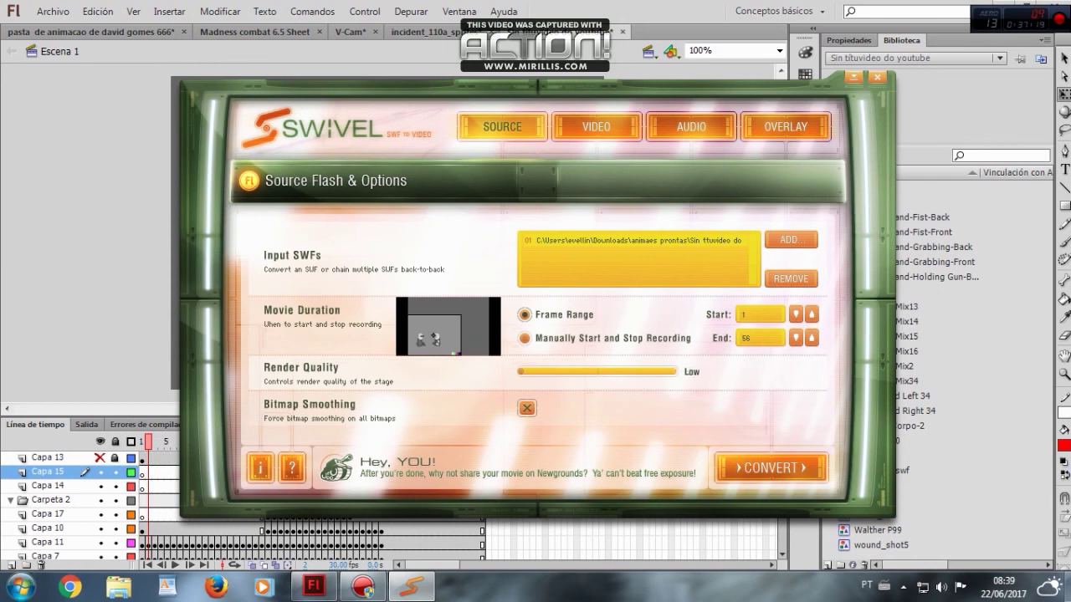
{"action": "left_click", "coordinate": [772, 468]}
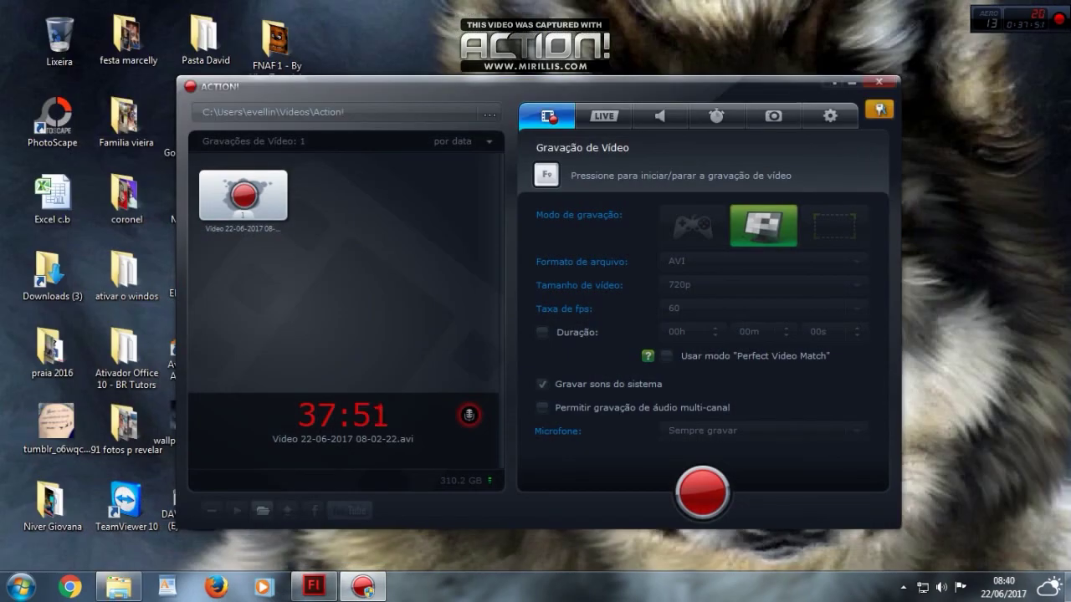
Switch to Windows Explorer, play the converted Sin títuvideo do youtube video from Downloads > animações prontas, and close the player
{"action": "left_click", "coordinate": [119, 587]}
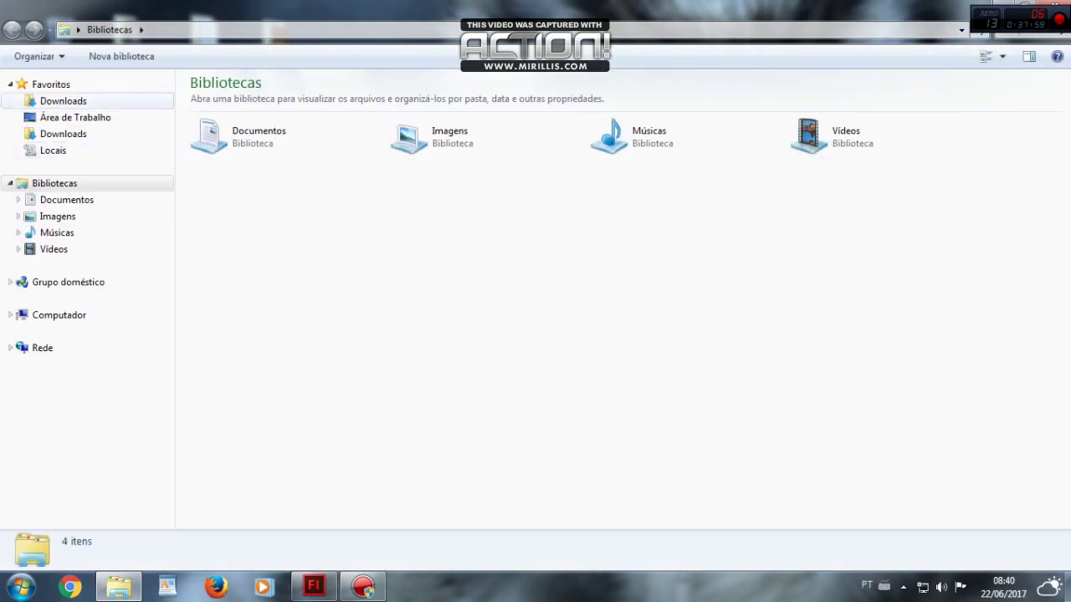
{"action": "left_click", "coordinate": [63, 101]}
{"action": "double_click", "coordinate": [491, 124]}
{"action": "double_click", "coordinate": [229, 124]}
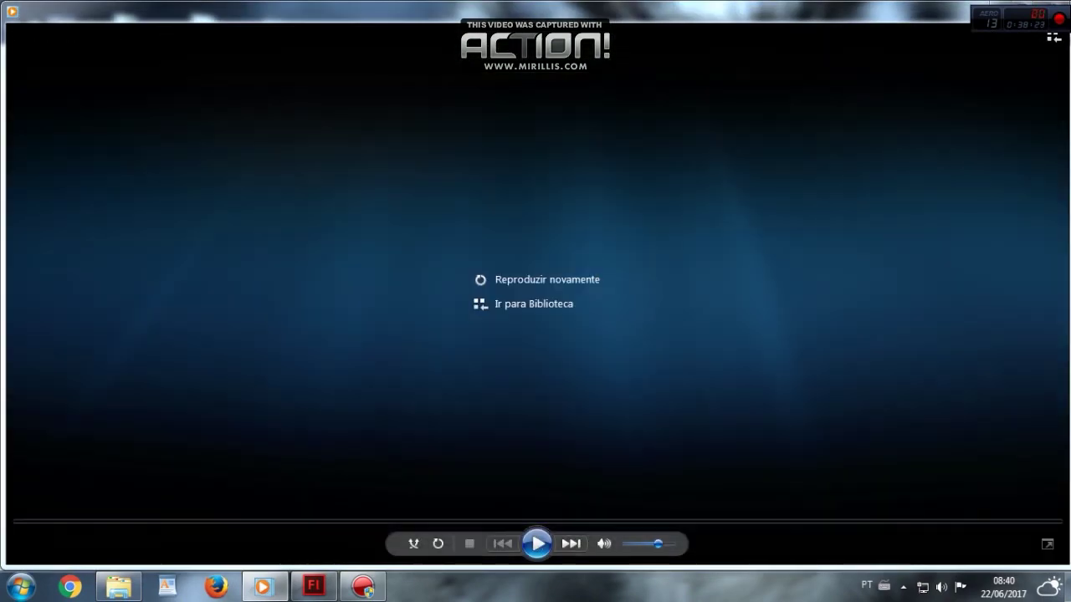
{"action": "left_click", "coordinate": [533, 303]}
{"action": "left_click", "coordinate": [946, 53]}
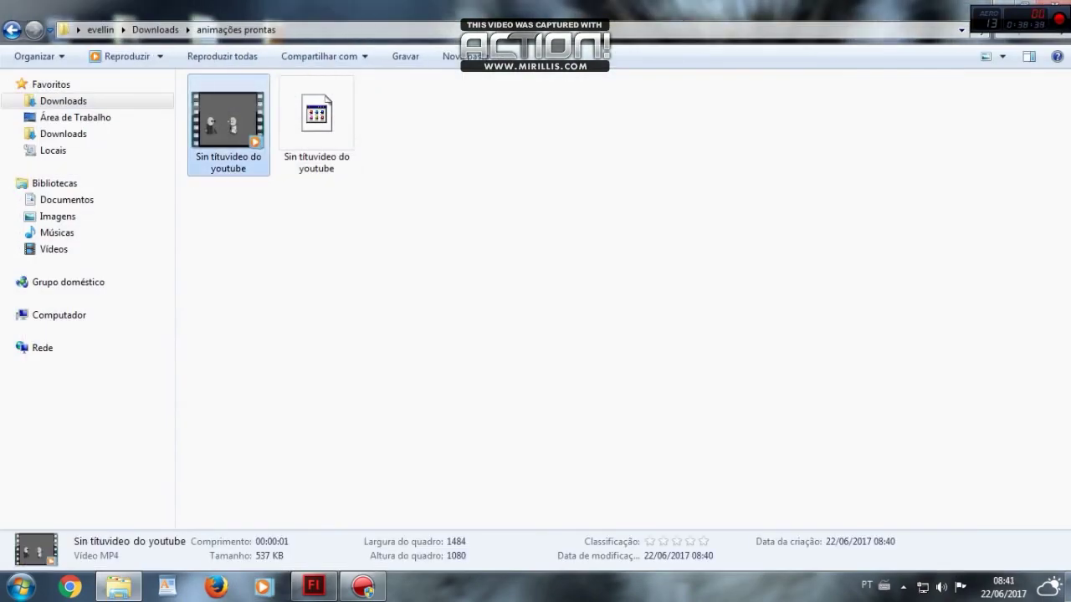
Close the animações prontas folder window and minimize the Flash window
{"action": "left_click_drag", "start_coordinate": [775, 231], "coordinate": [212, 526]}
{"action": "left_click_drag", "start_coordinate": [661, 201], "coordinate": [305, 473]}
{"action": "mouse_move", "coordinate": [314, 587]}
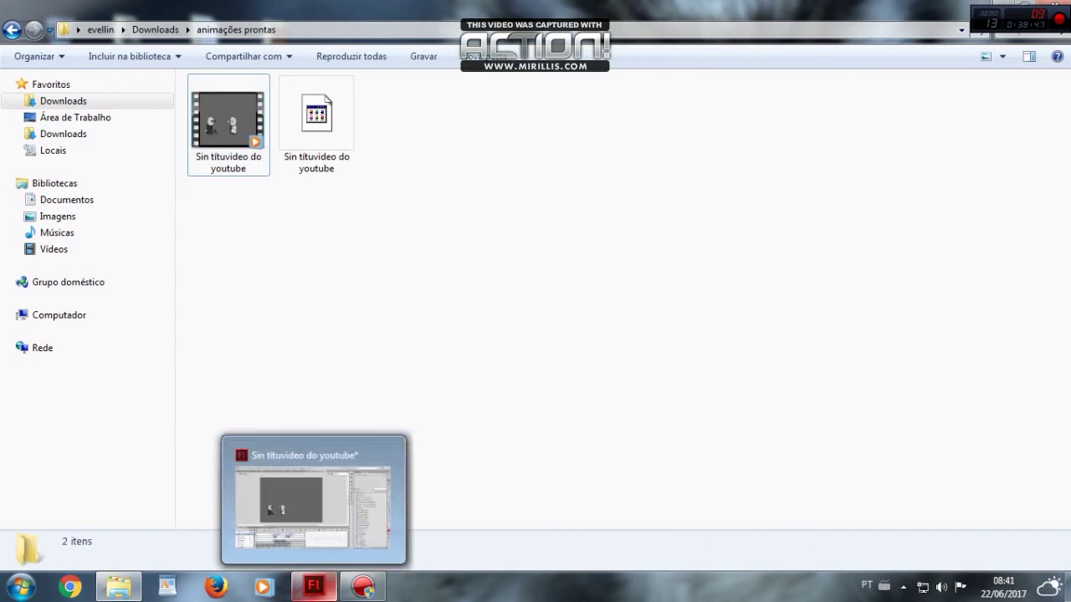
{"action": "left_click", "coordinate": [1052, 5]}
{"action": "left_click", "coordinate": [313, 587]}
{"action": "left_click", "coordinate": [997, 5]}
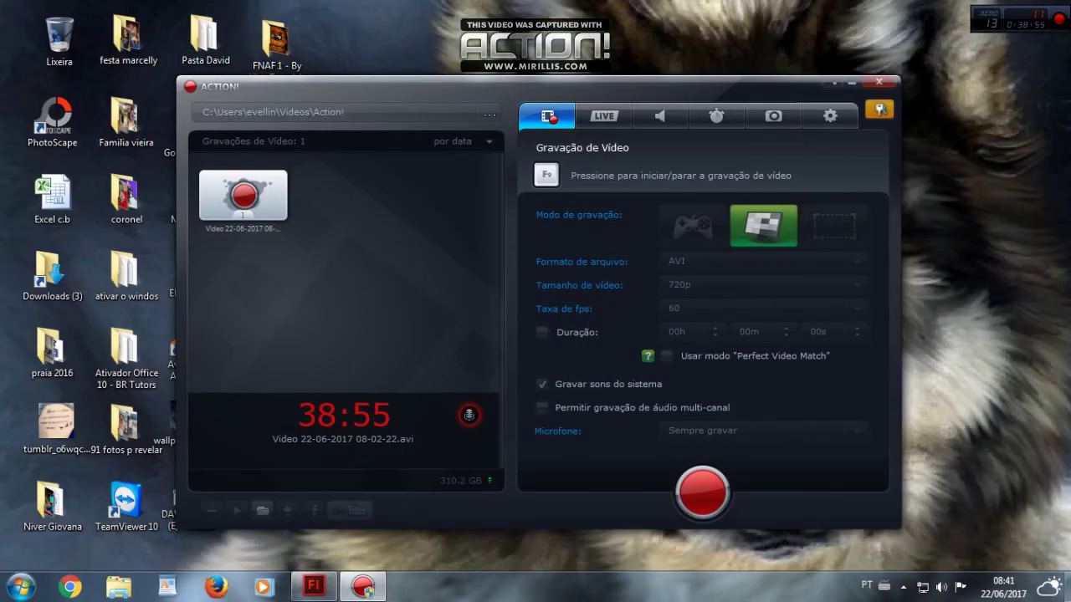